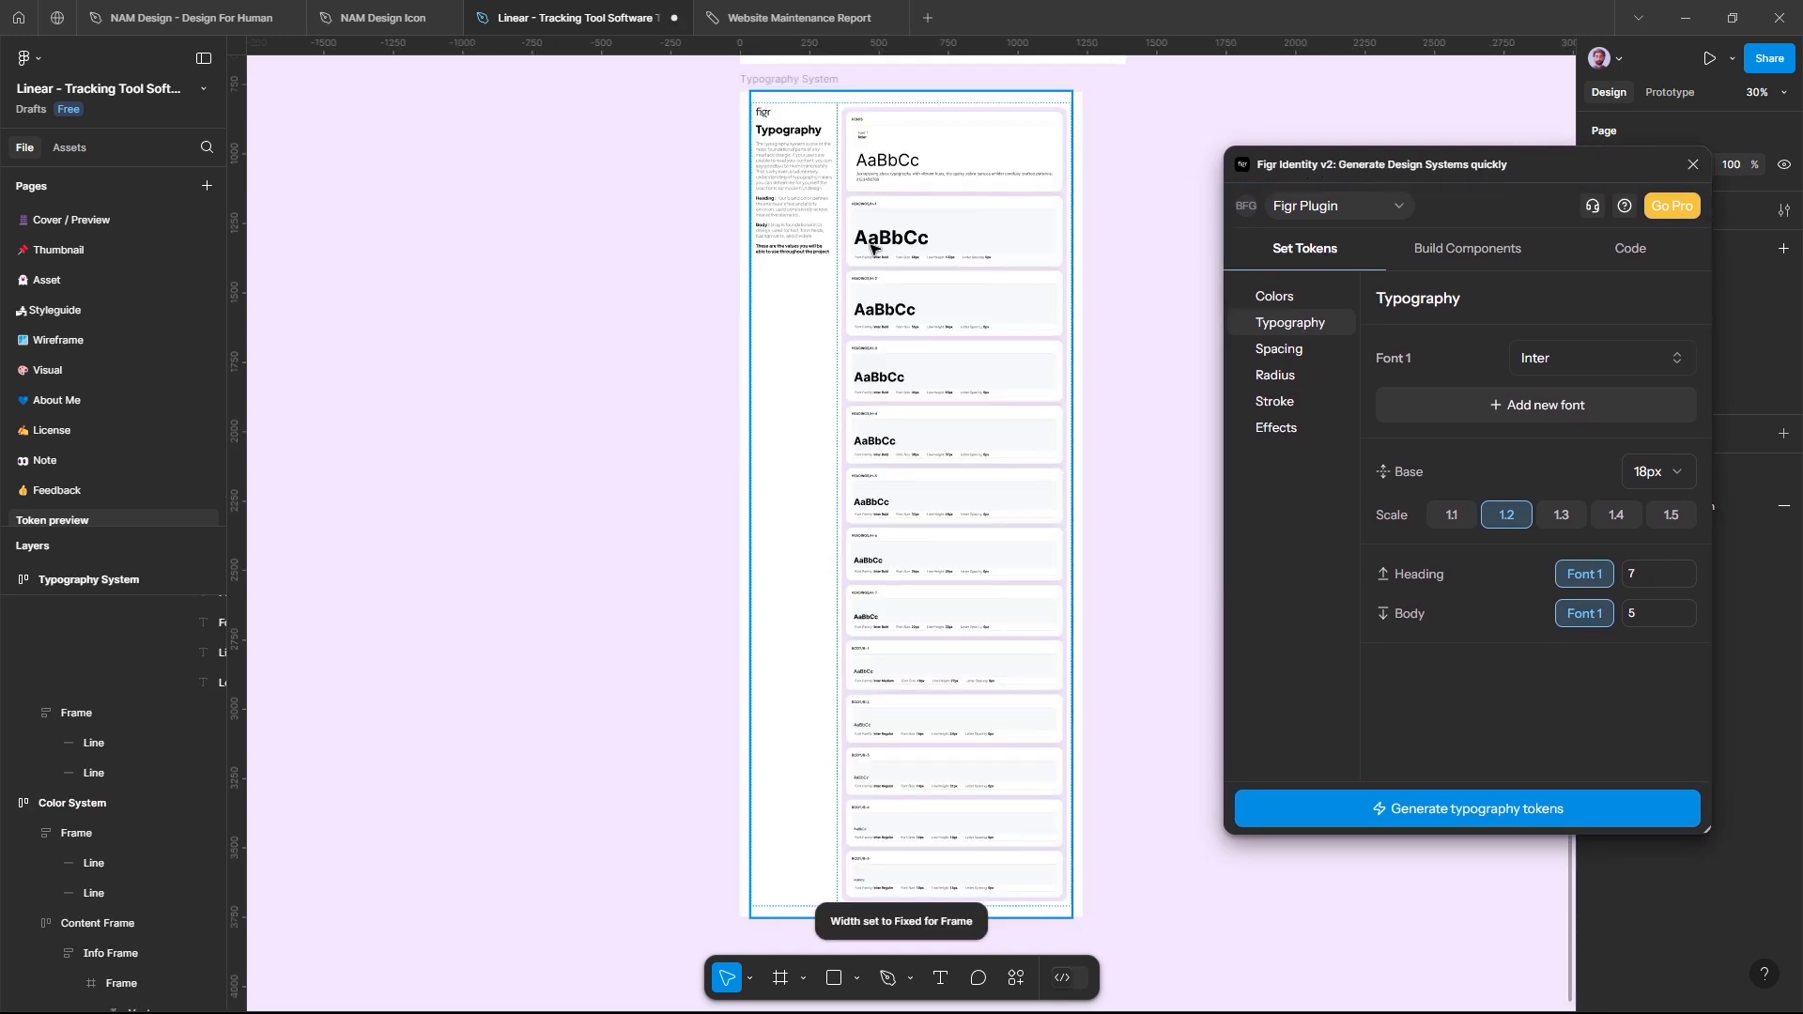
Step: Switch the Figr Identity plugin from typography tokens to building components and open the Testimonial card component
scroll(1026, 304, "up", 1)
scroll(1034, 182, "up", 5)
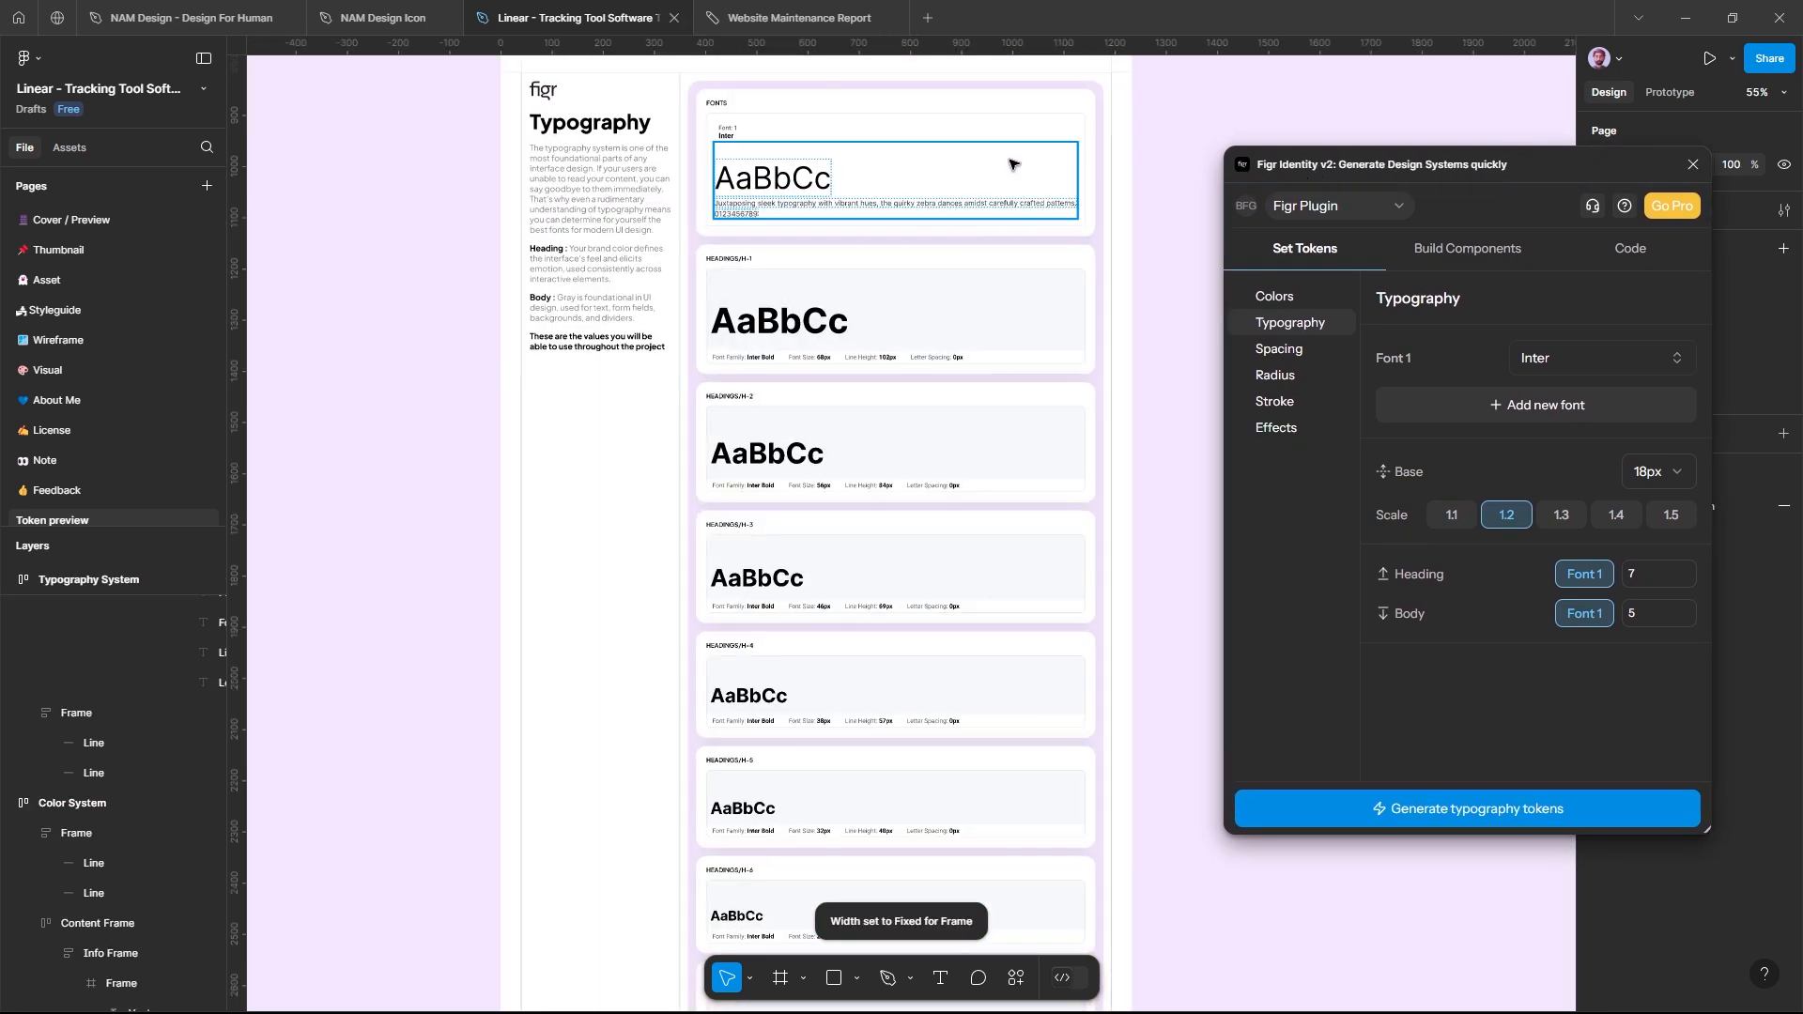
scroll(967, 177, "up", 1)
left_click_drag(1380, 177, 1314, 101)
left_click(1413, 178)
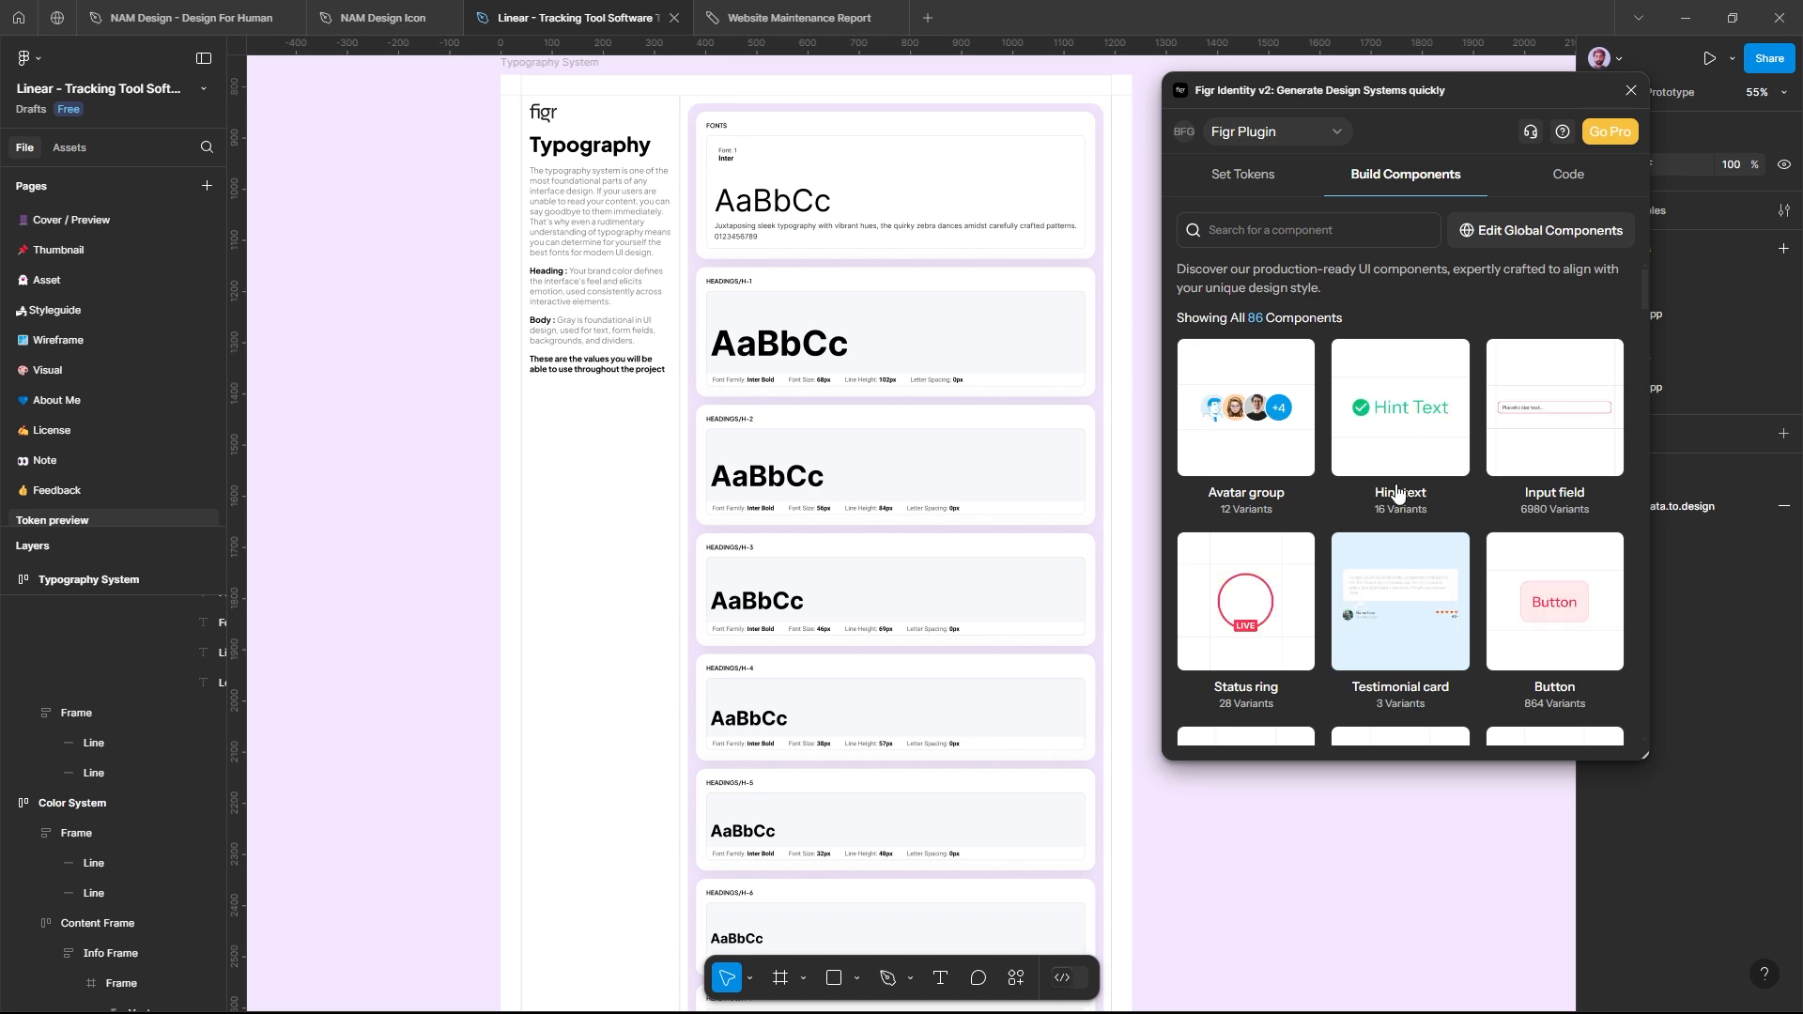
scroll(1402, 487, "down", 2)
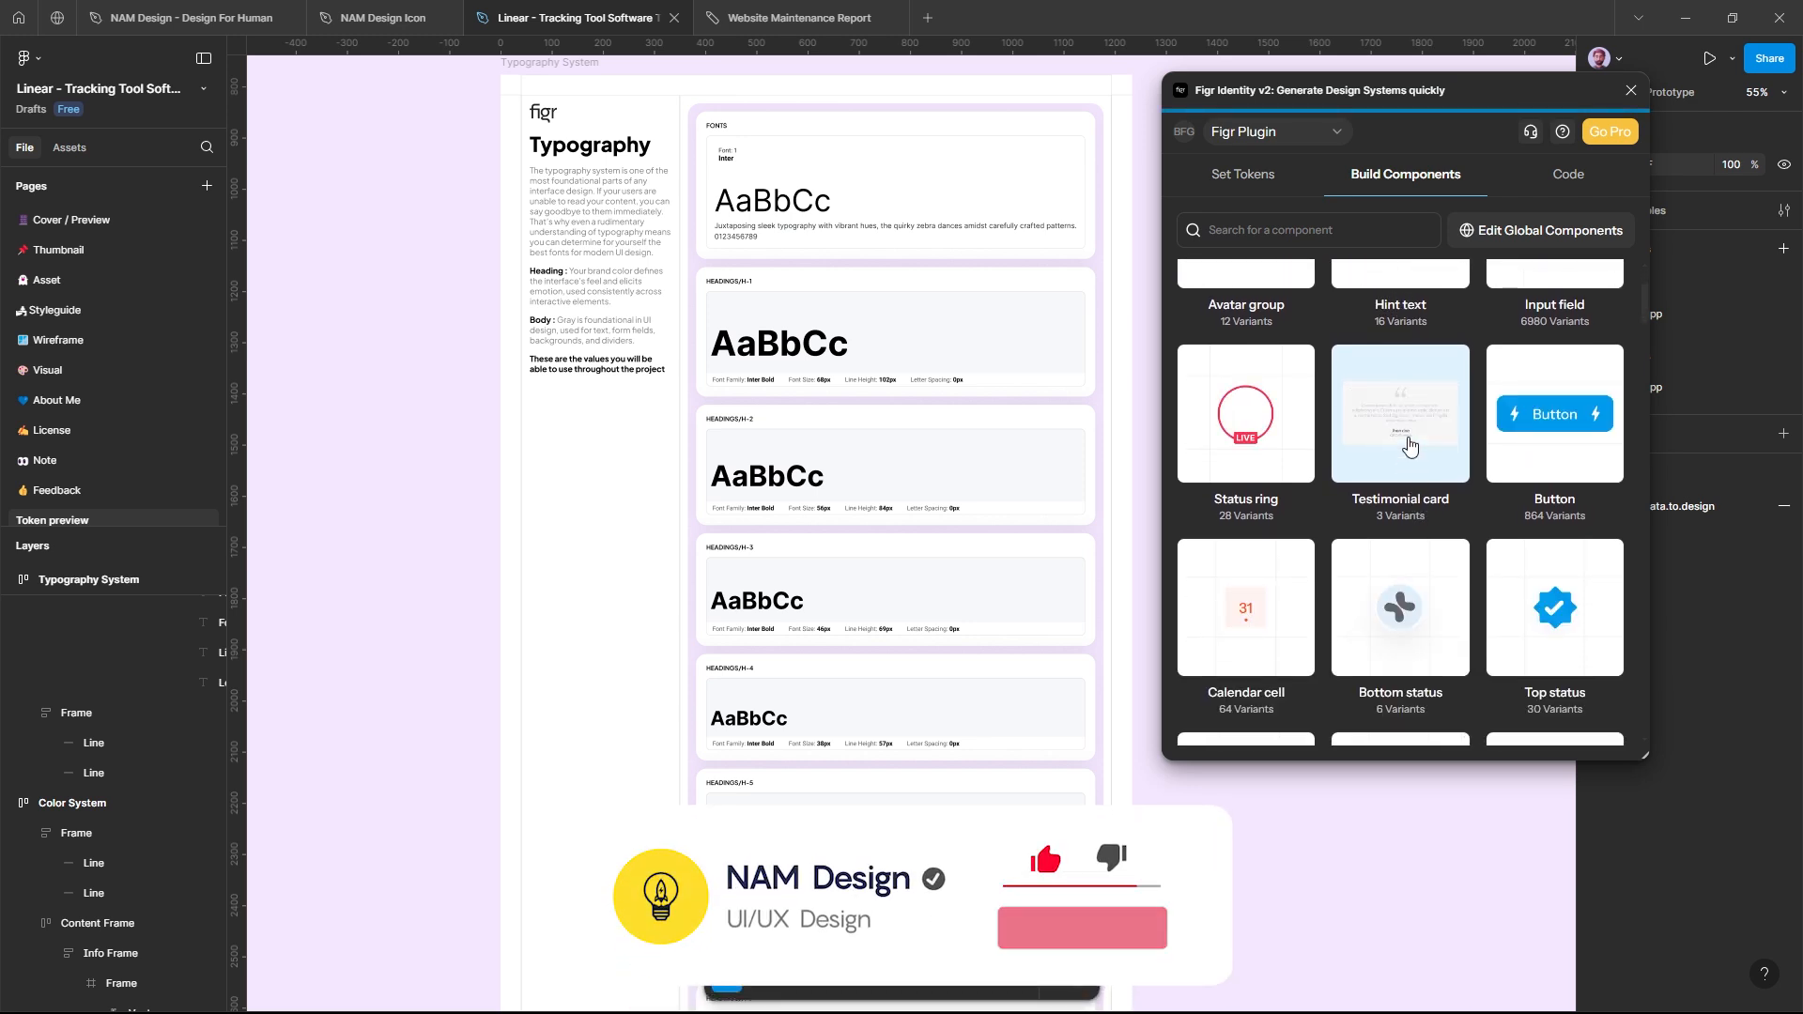
left_click(1409, 445)
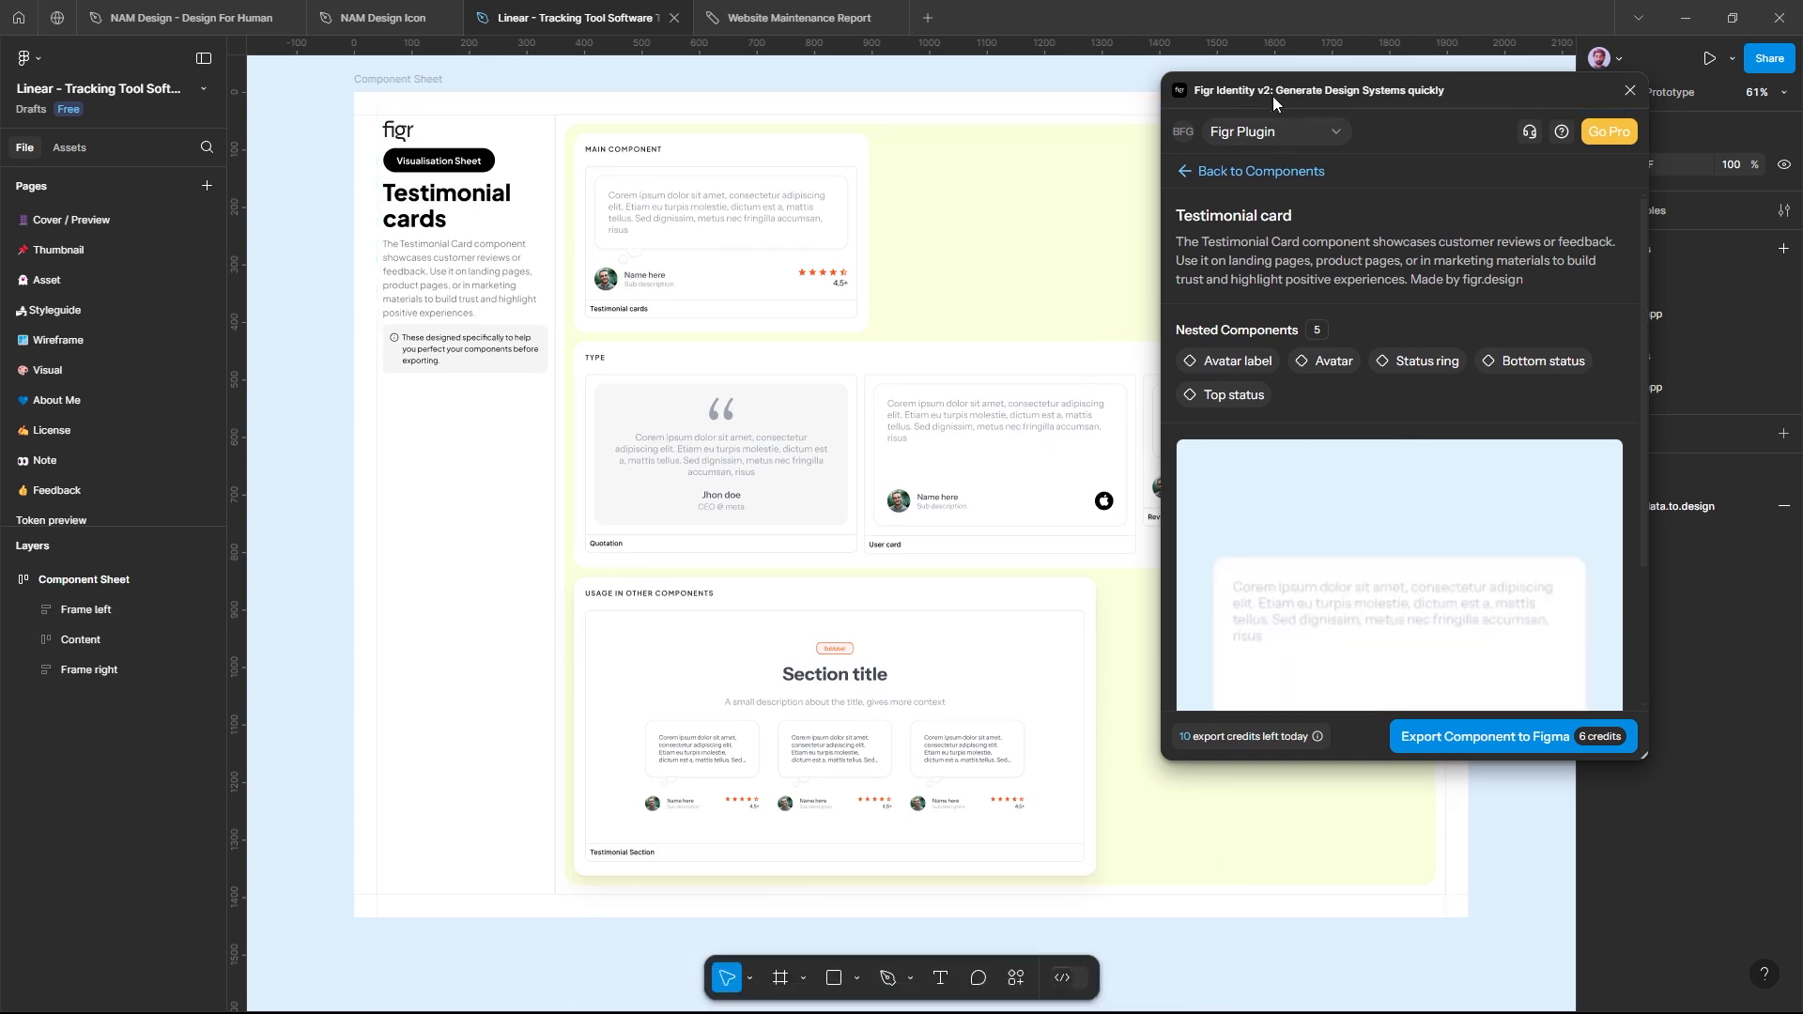
Step: Close the Figr Identity plugin window to uncover the Testimonial cards component sheet
left_click_drag(1271, 96, 1038, 149)
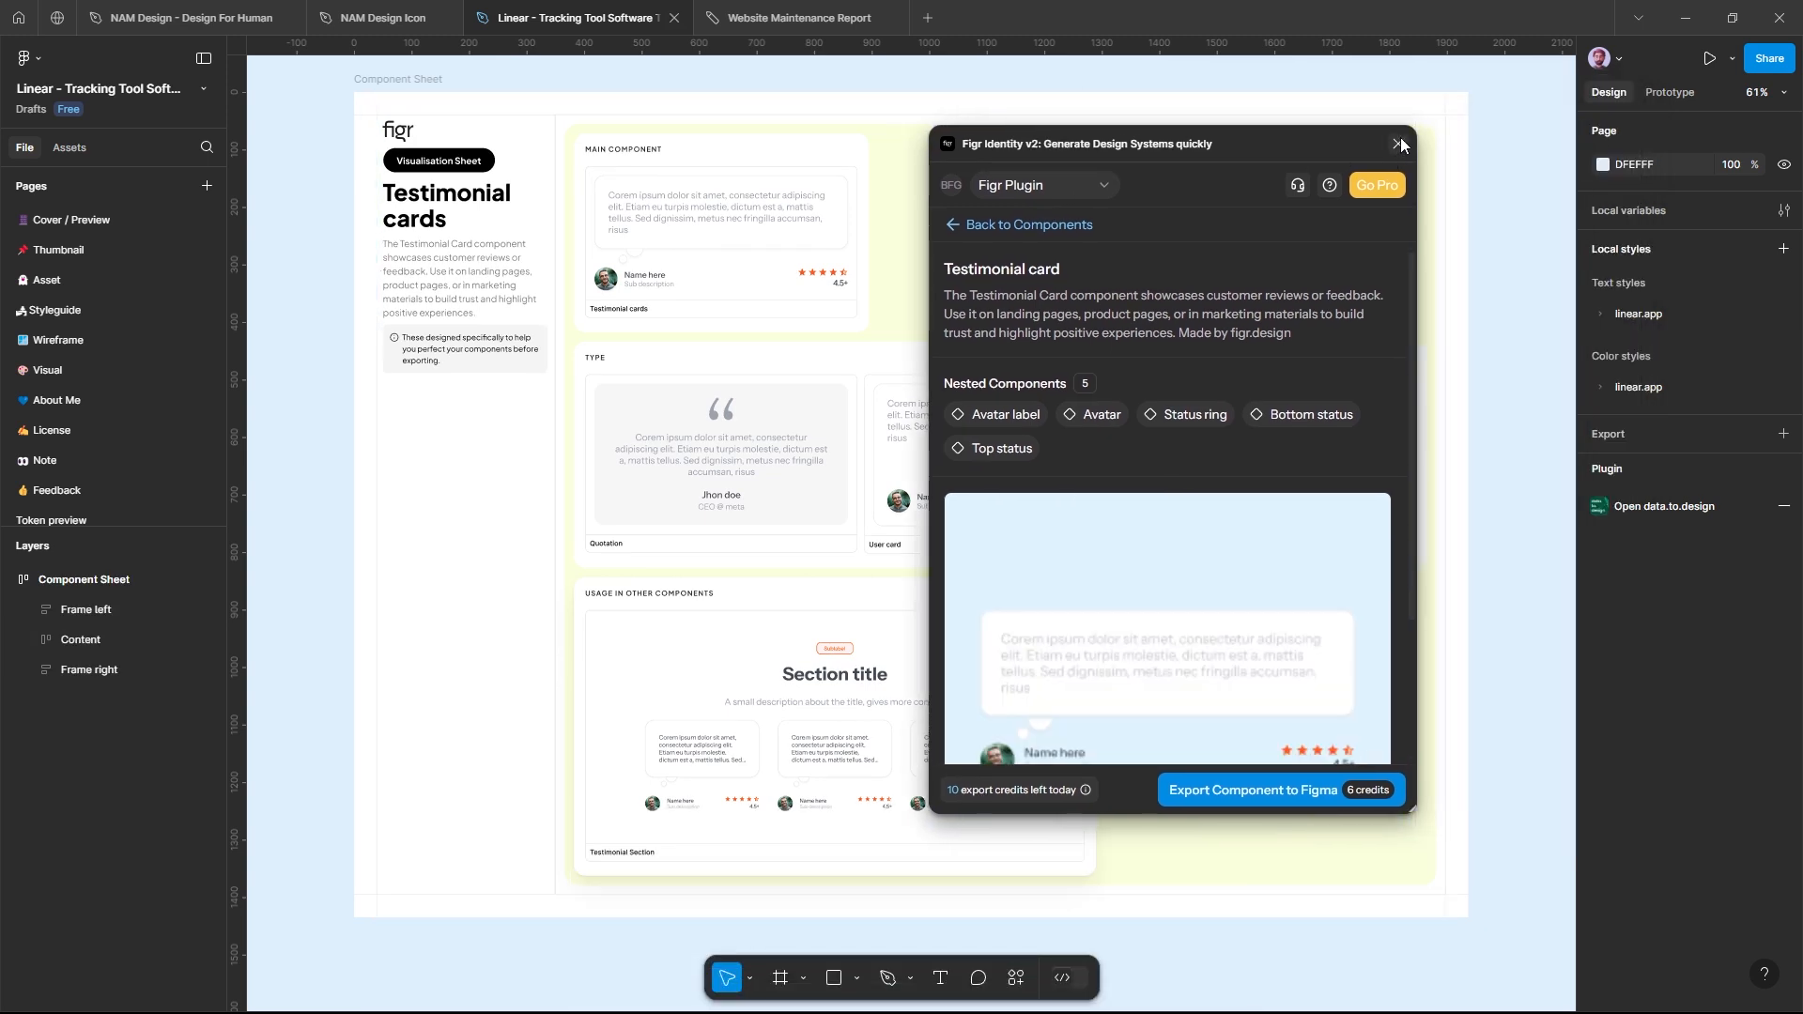
left_click(1399, 143)
scroll(1168, 270, "up", 1)
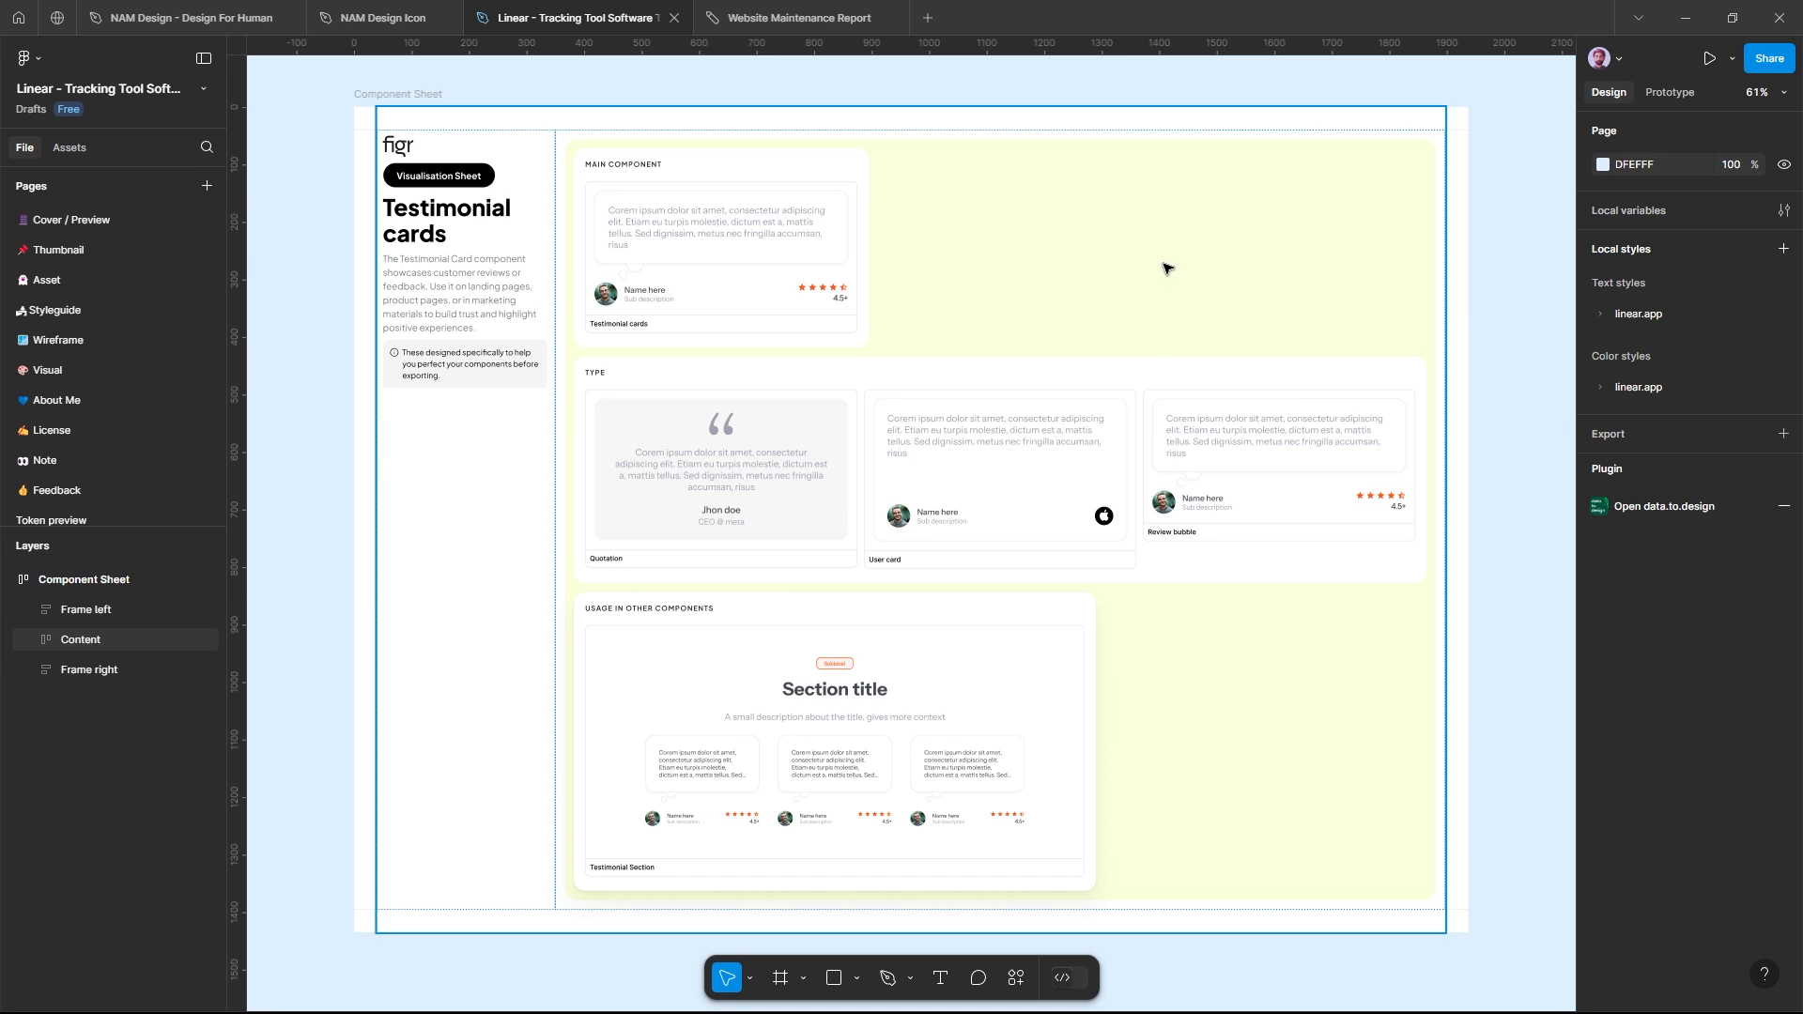
Step: Drill into the testimonial cards on the component sheet to examine their nested frames, quote text and name label
left_click(998, 361)
double_click(718, 239)
double_click(711, 237)
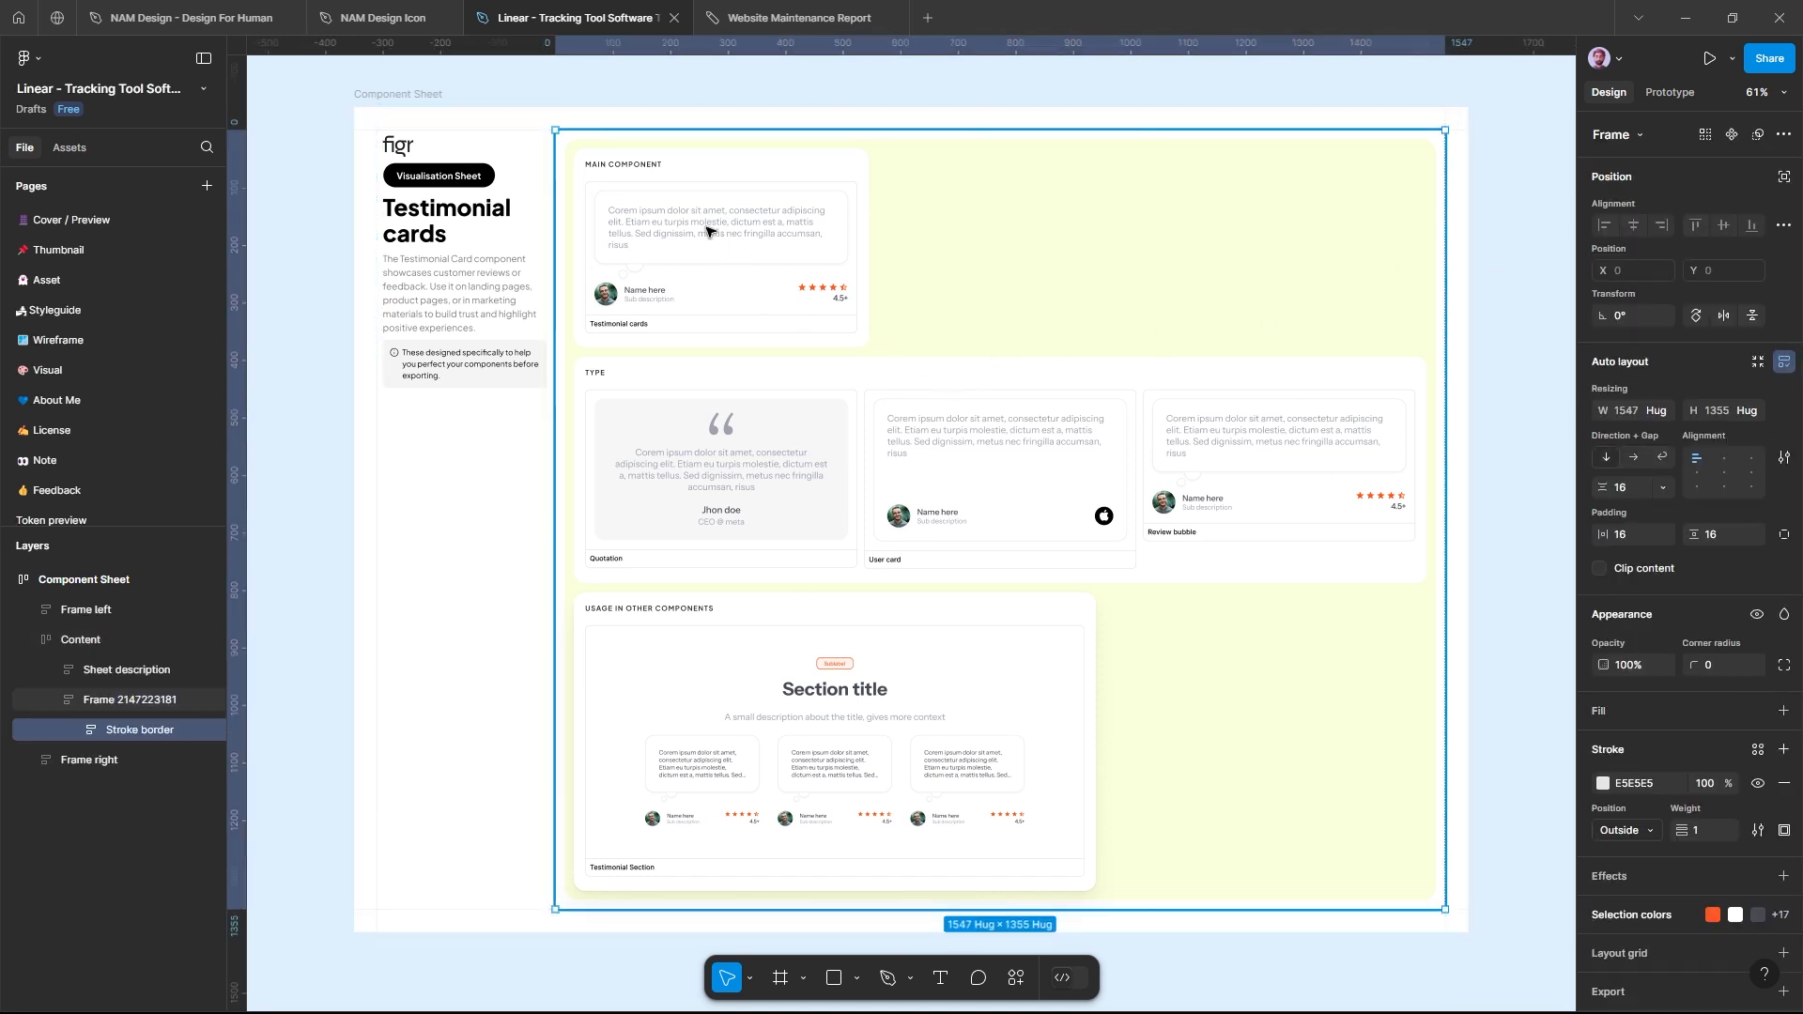
double_click(709, 233)
double_click(707, 230)
double_click(707, 230)
double_click(707, 230)
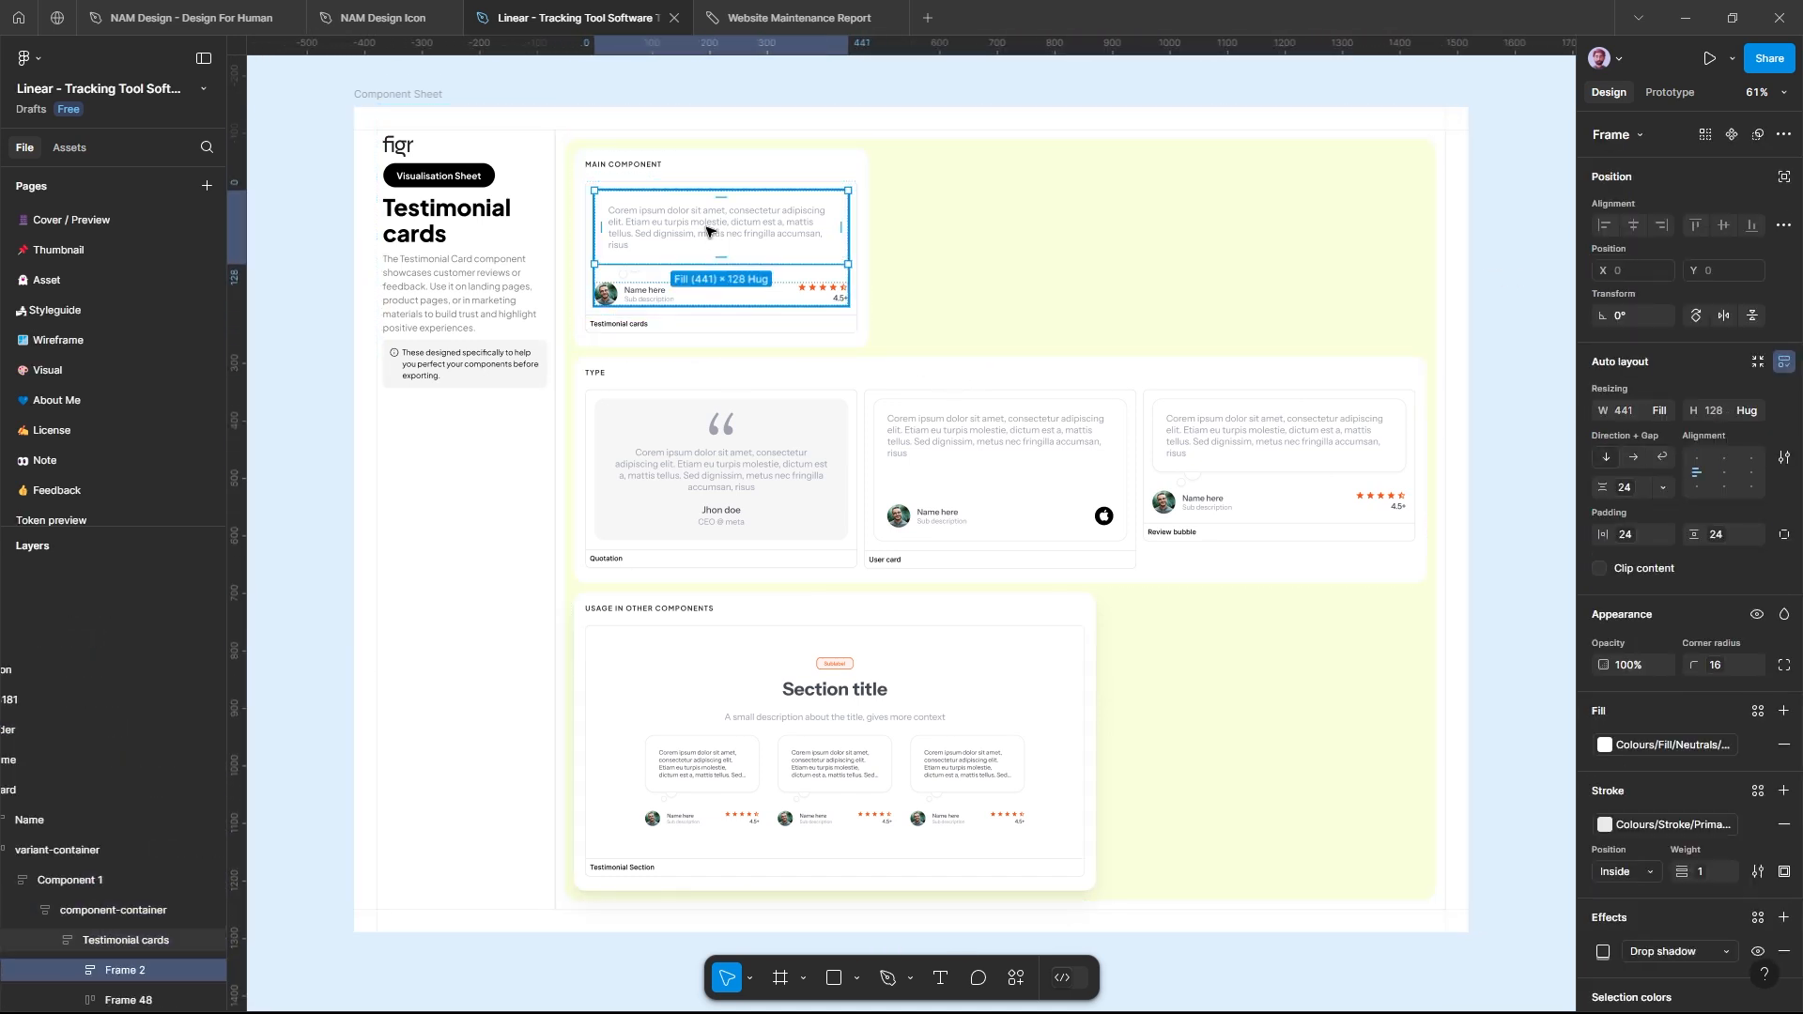
double_click(707, 230)
double_click(707, 230)
left_click(766, 233)
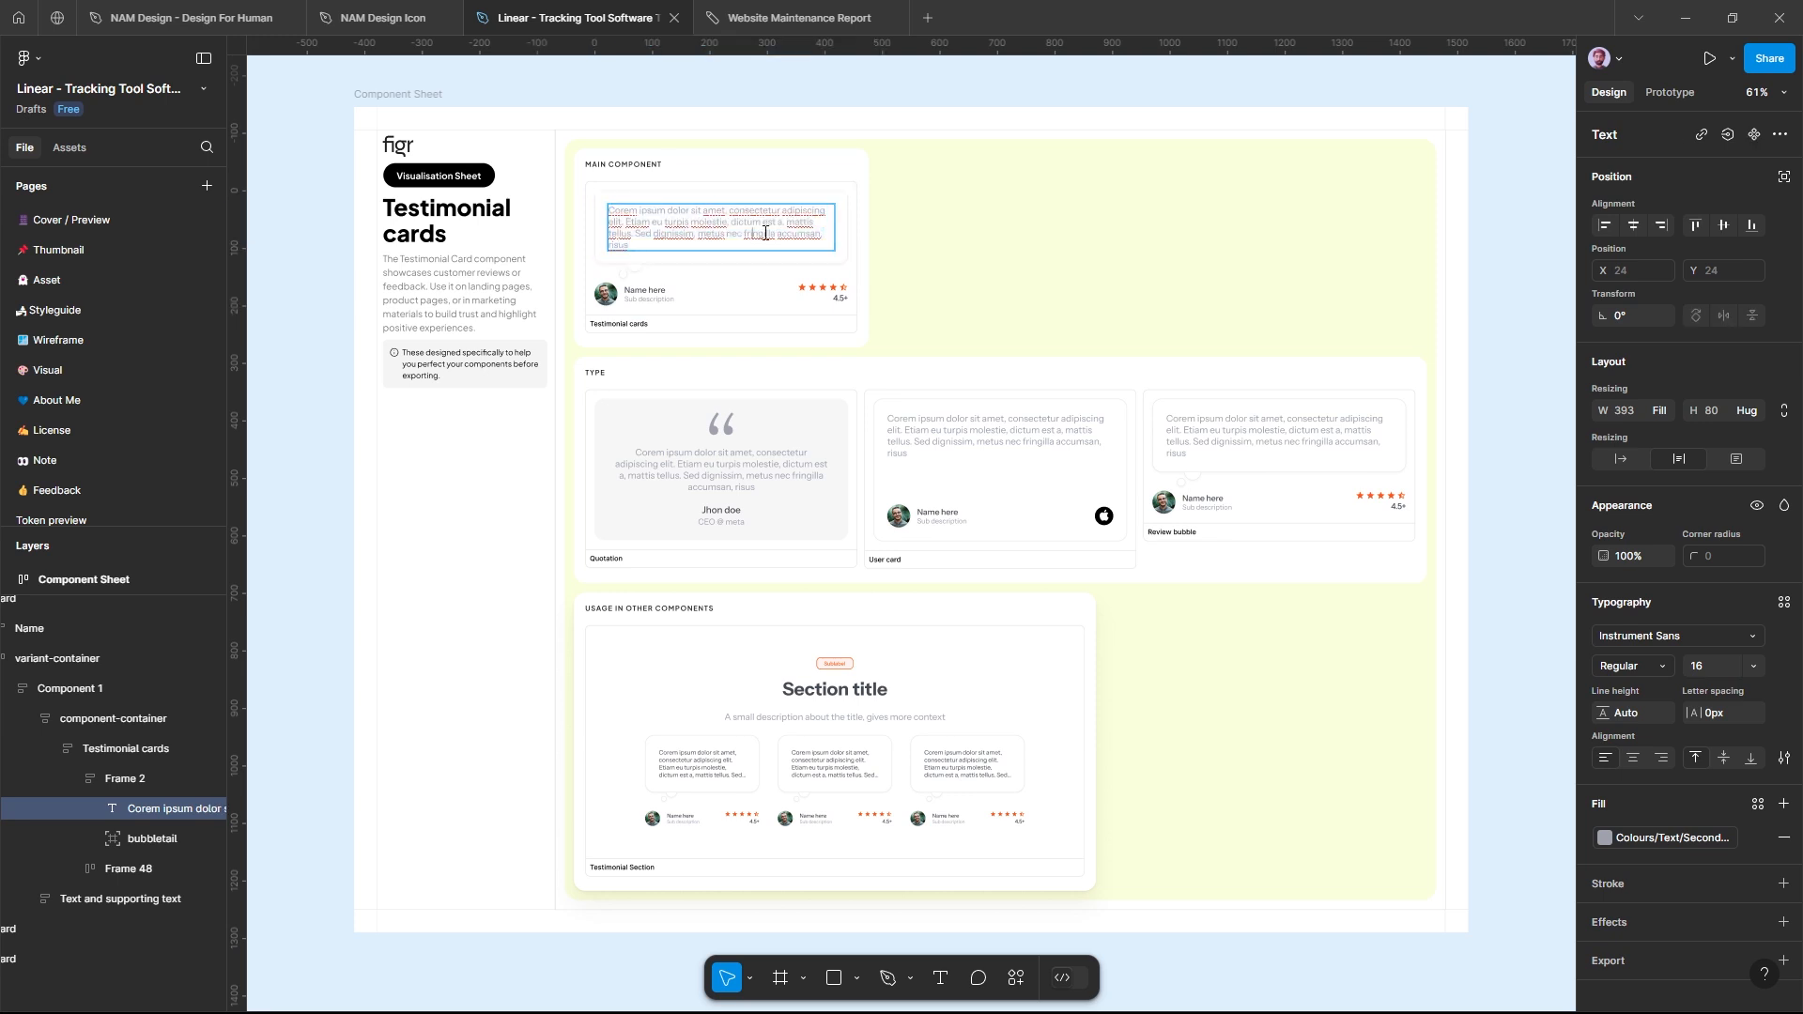
double_click(645, 290)
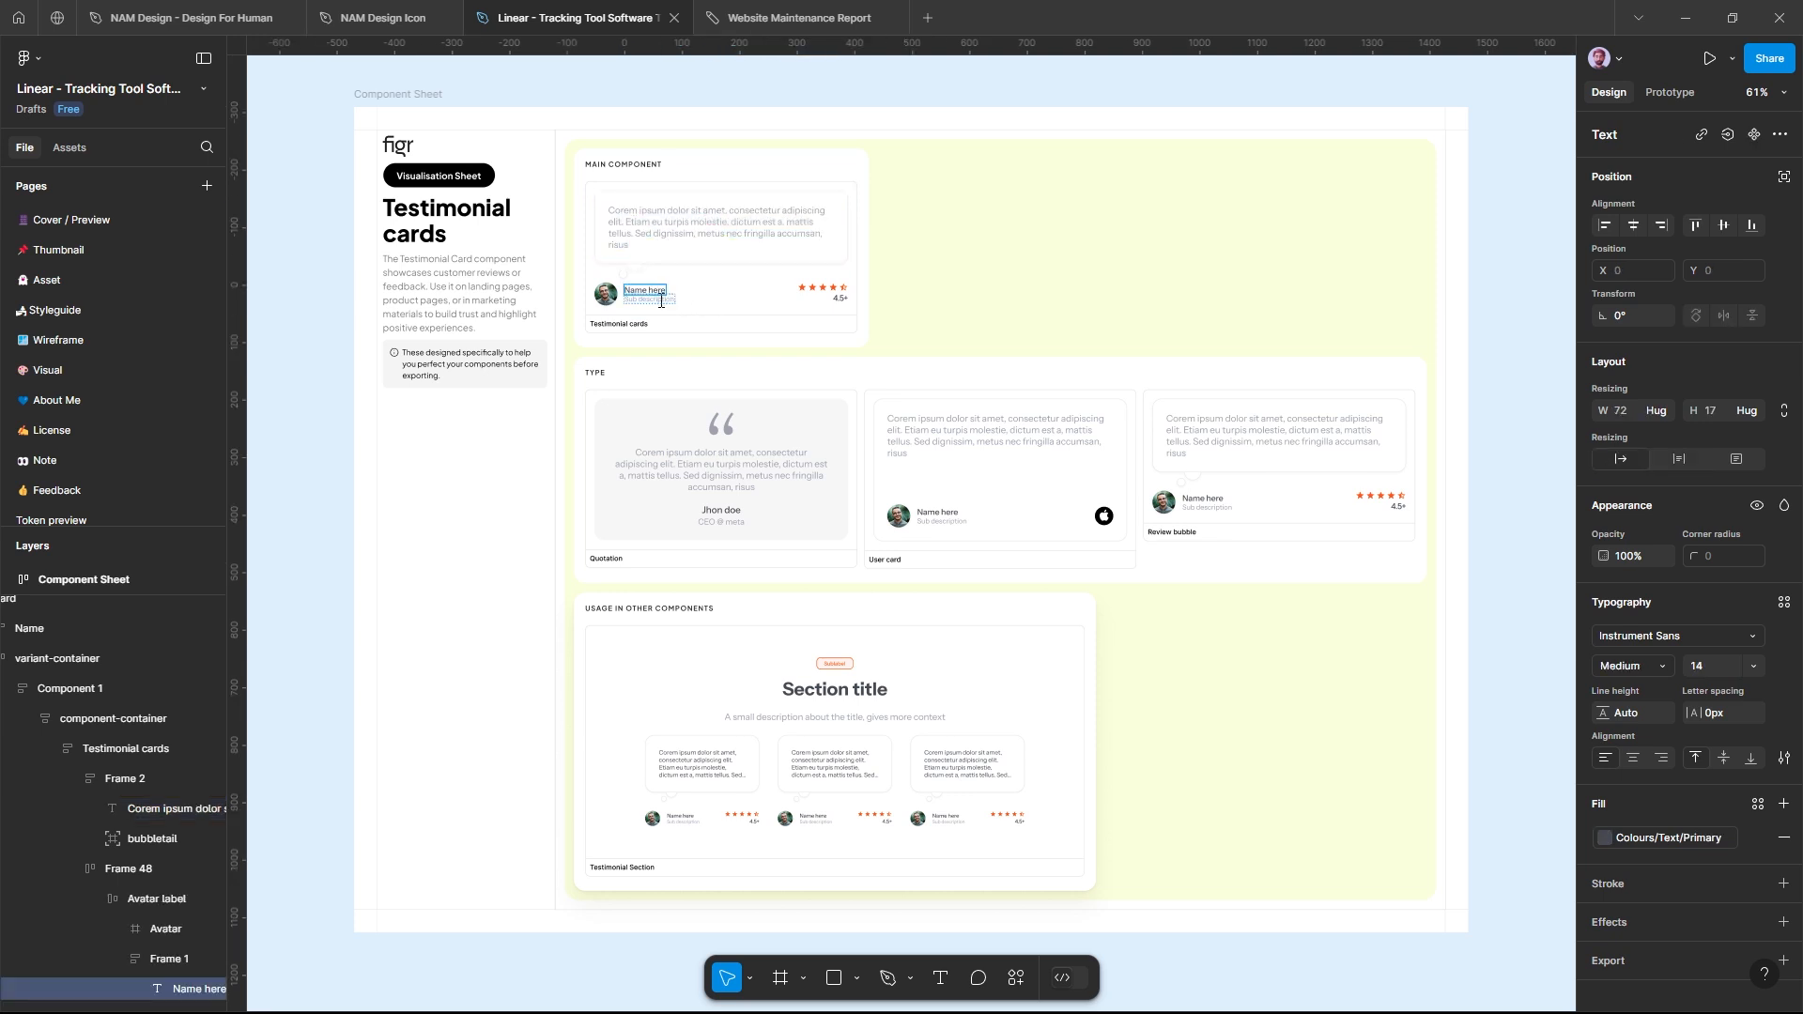
double_click(743, 481)
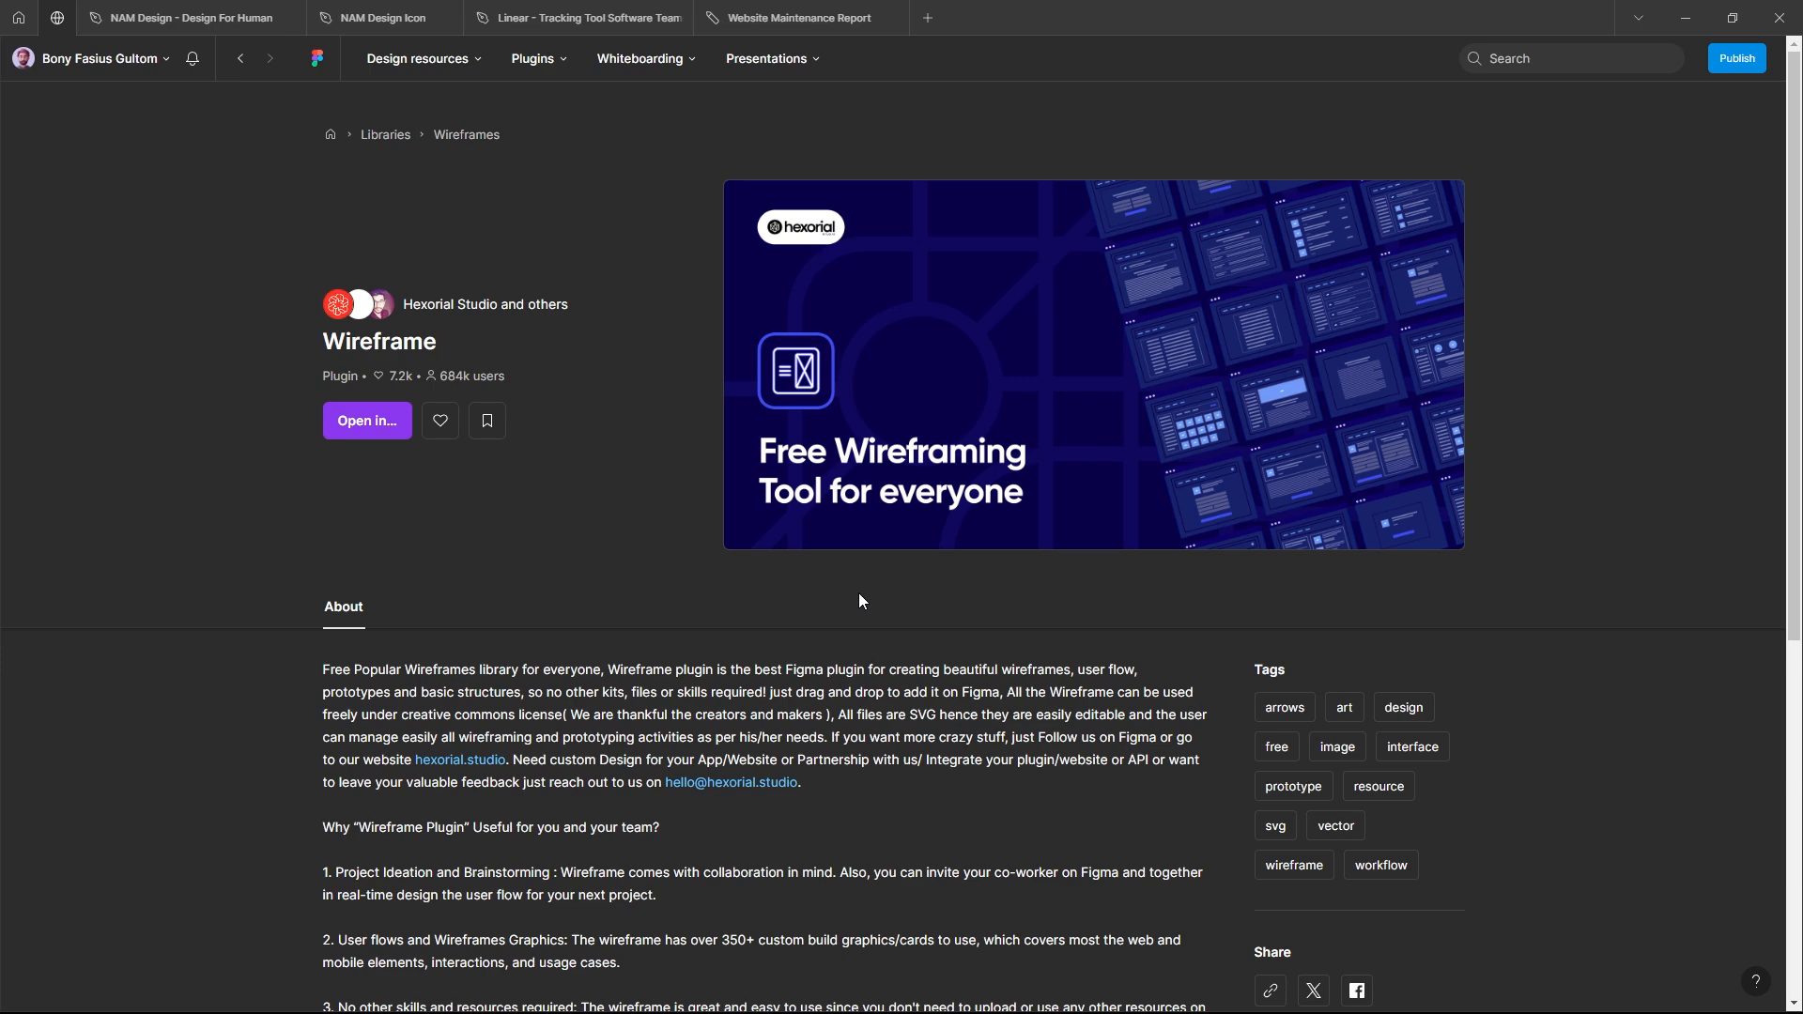
Step: Open the Linear tracking tool file from the Wireframe plugin's community page and run the Wireframe plugin there
left_click(367, 421)
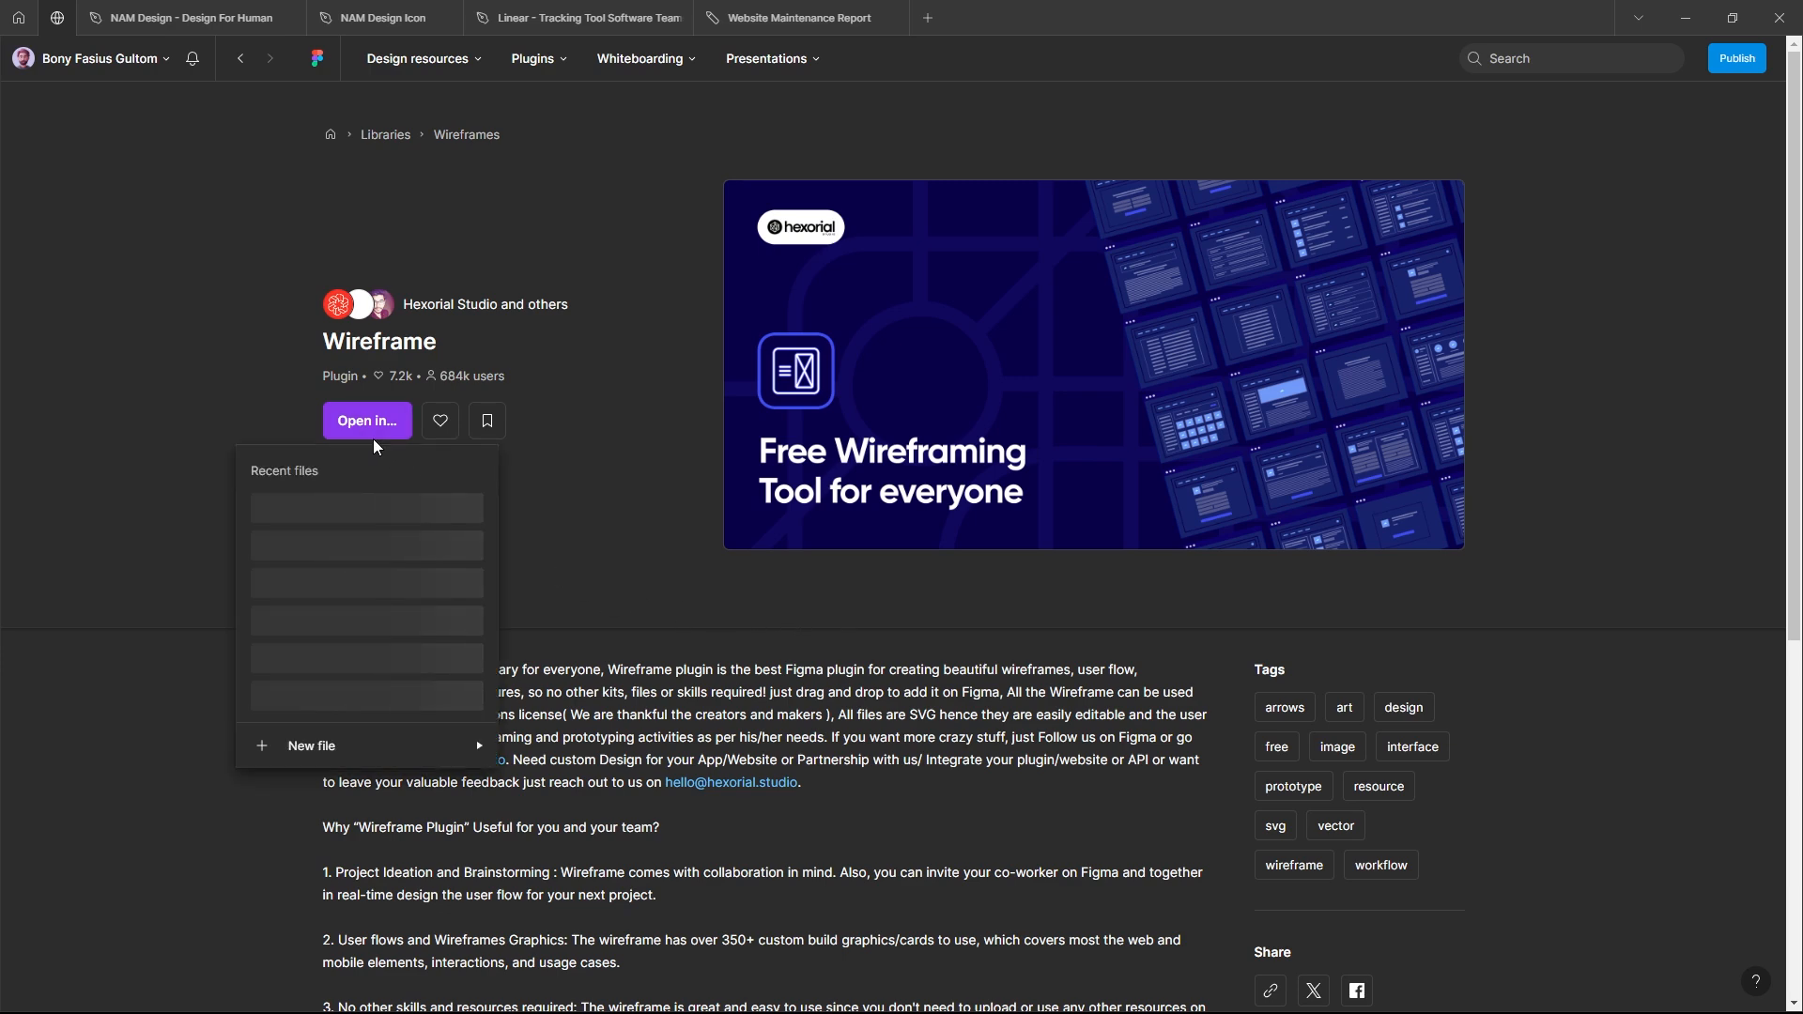
left_click(438, 519)
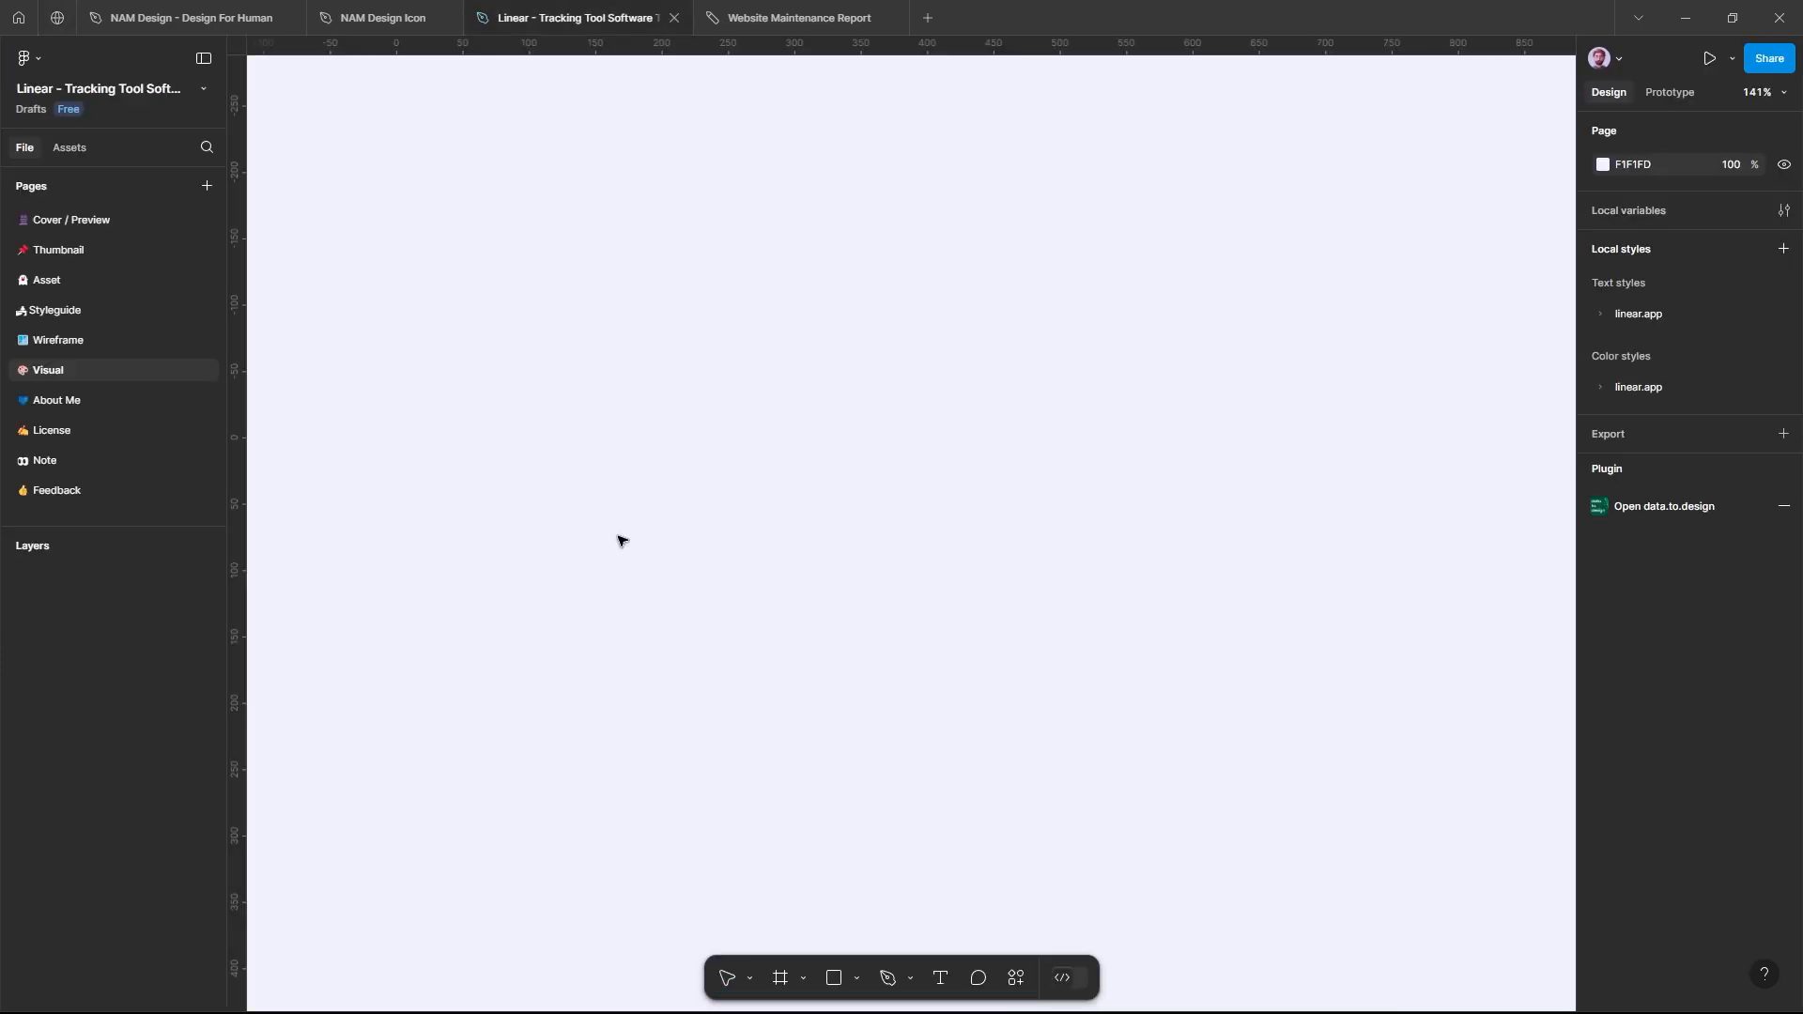
key("shift+i")
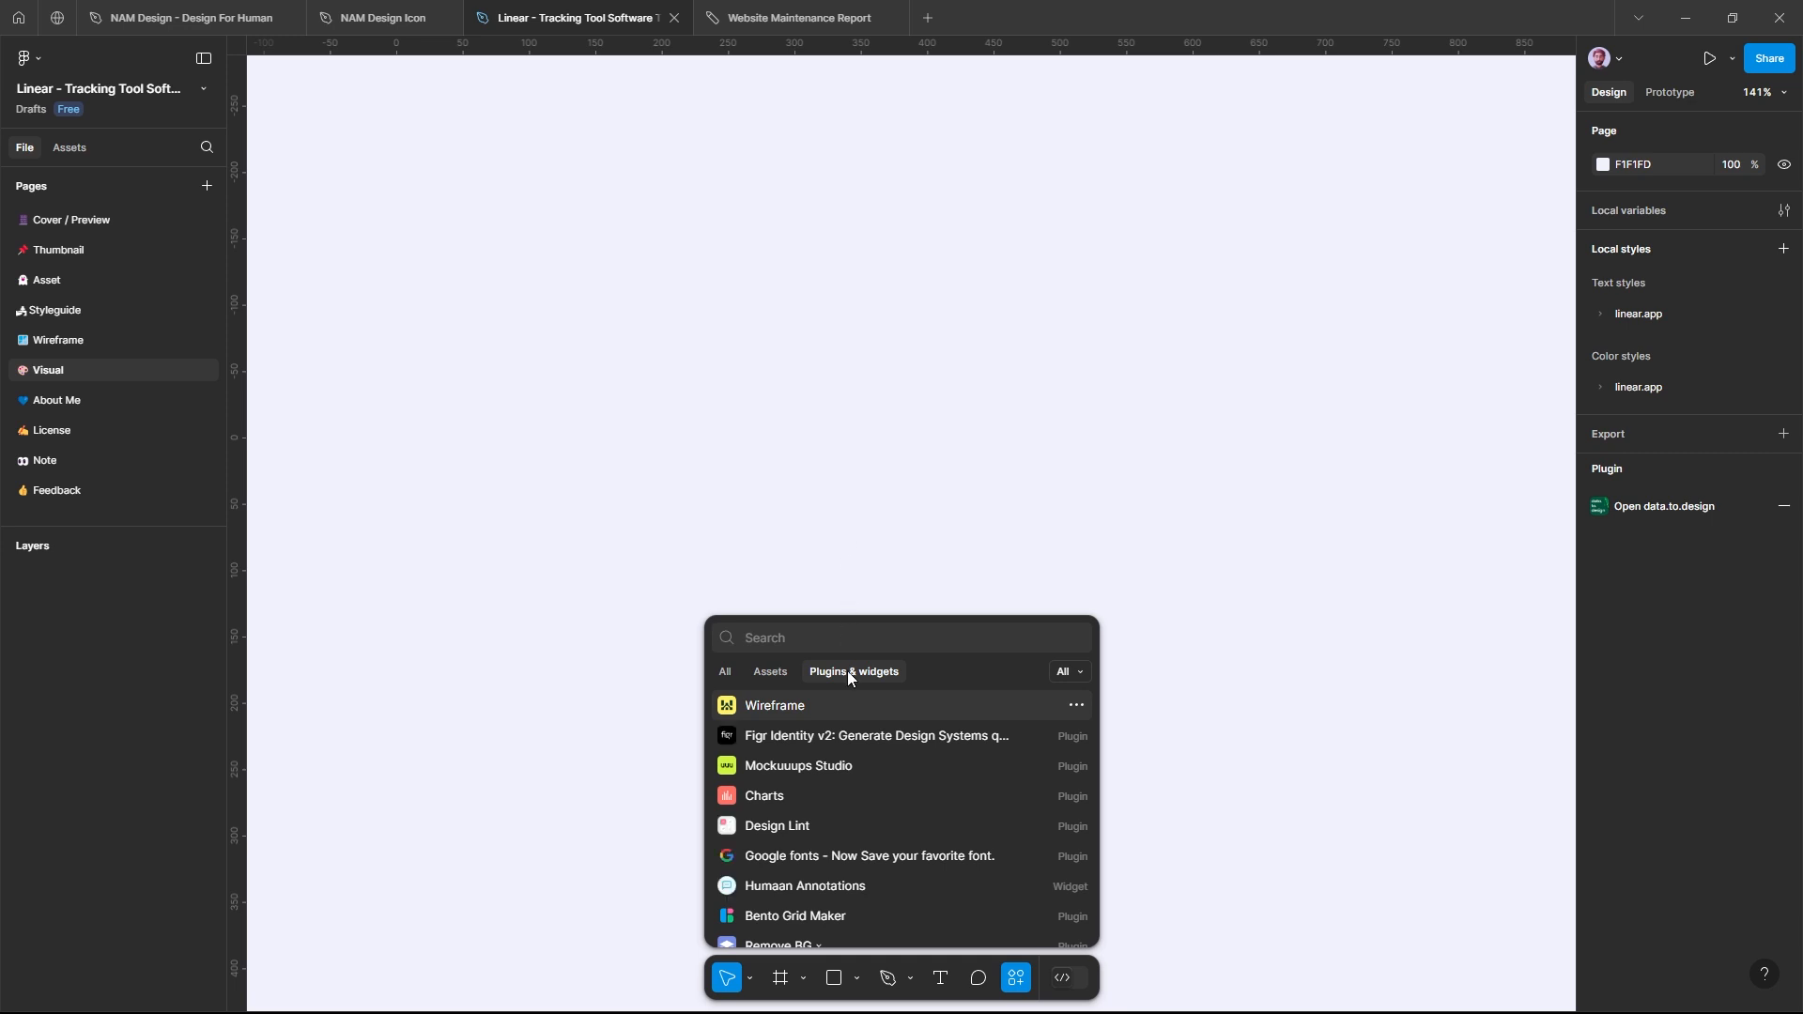
left_click(832, 706)
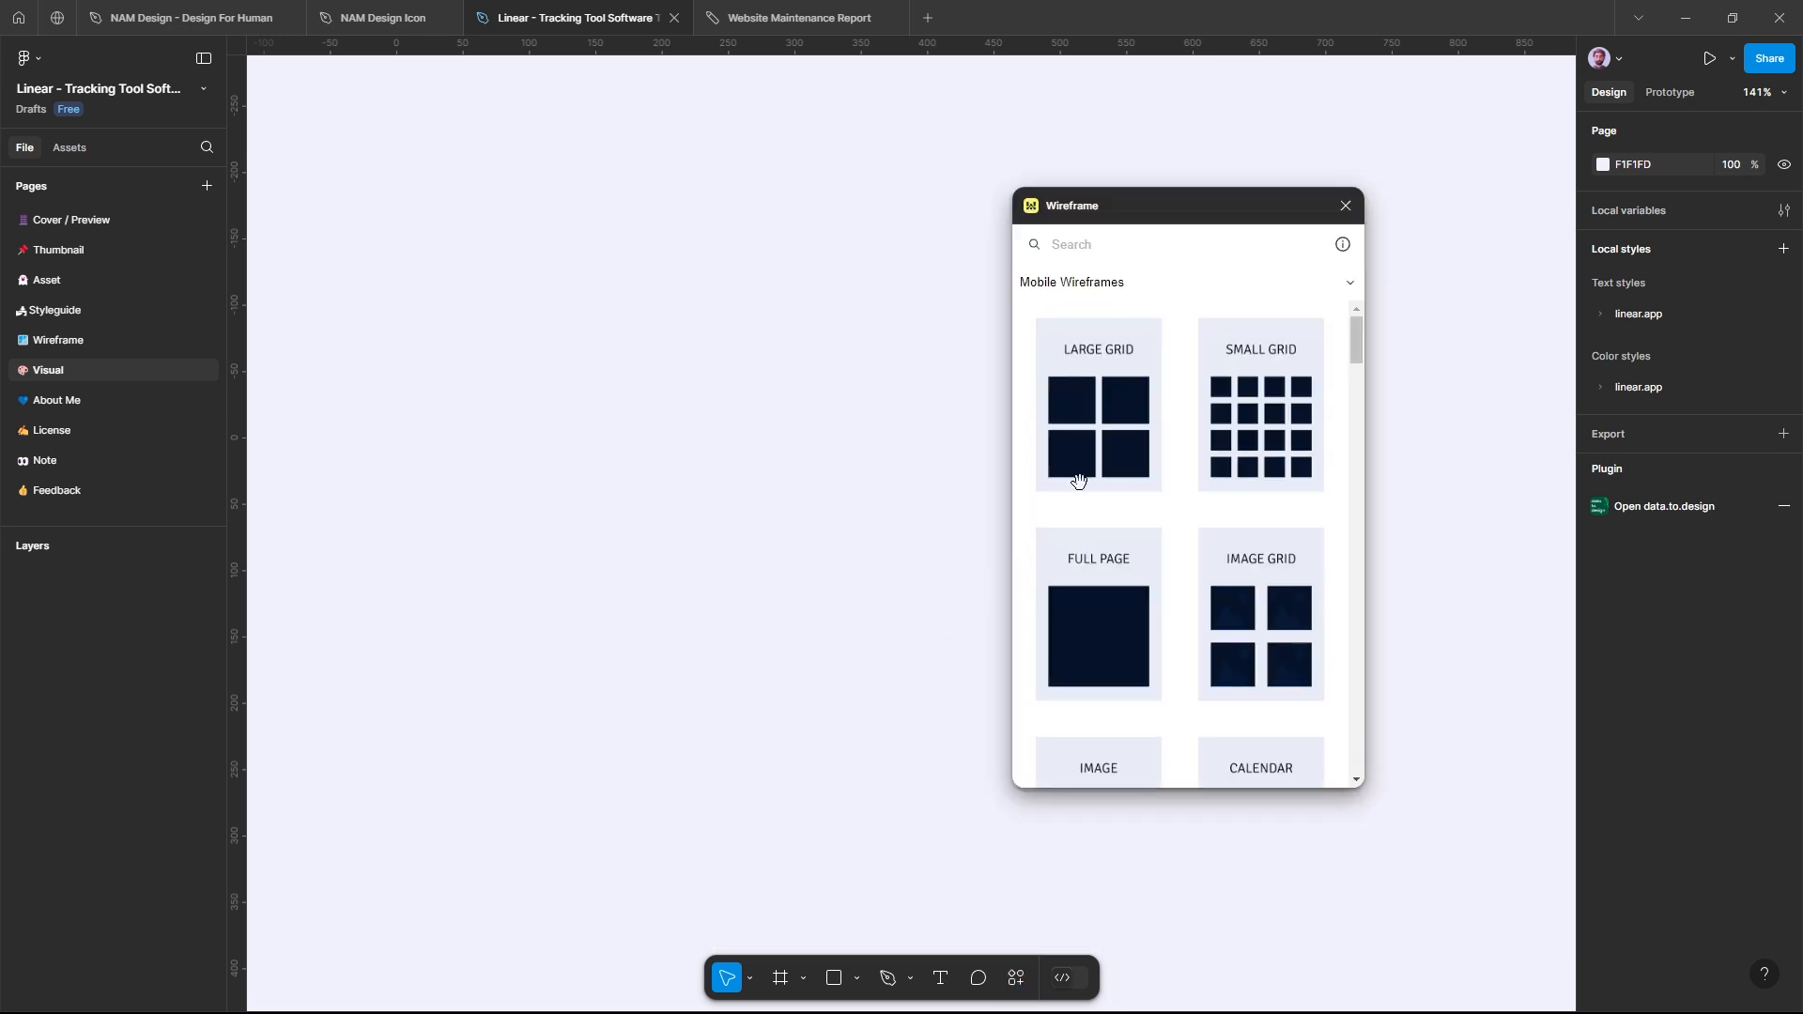
Step: Look through the Mobile Wireframes collection, then load and browse the UX Wireframe & Flow Pro Kit
scroll(1177, 401, "down", 9)
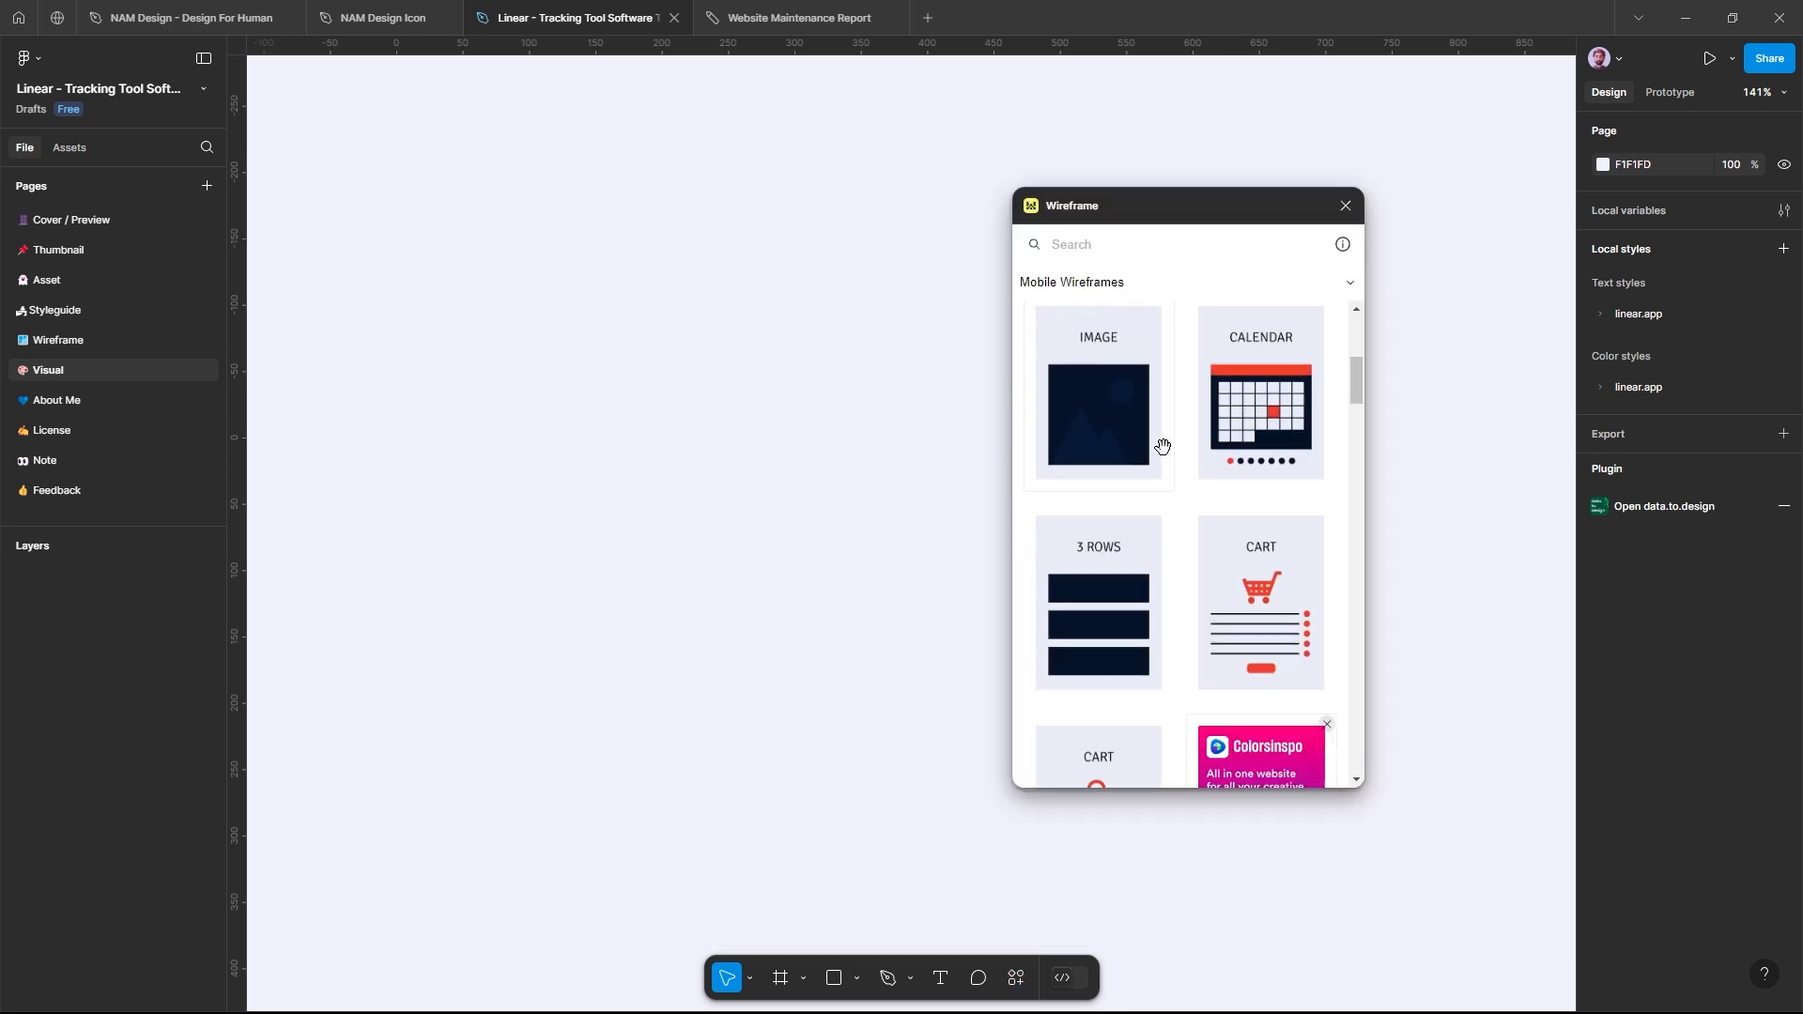
left_click(1139, 293)
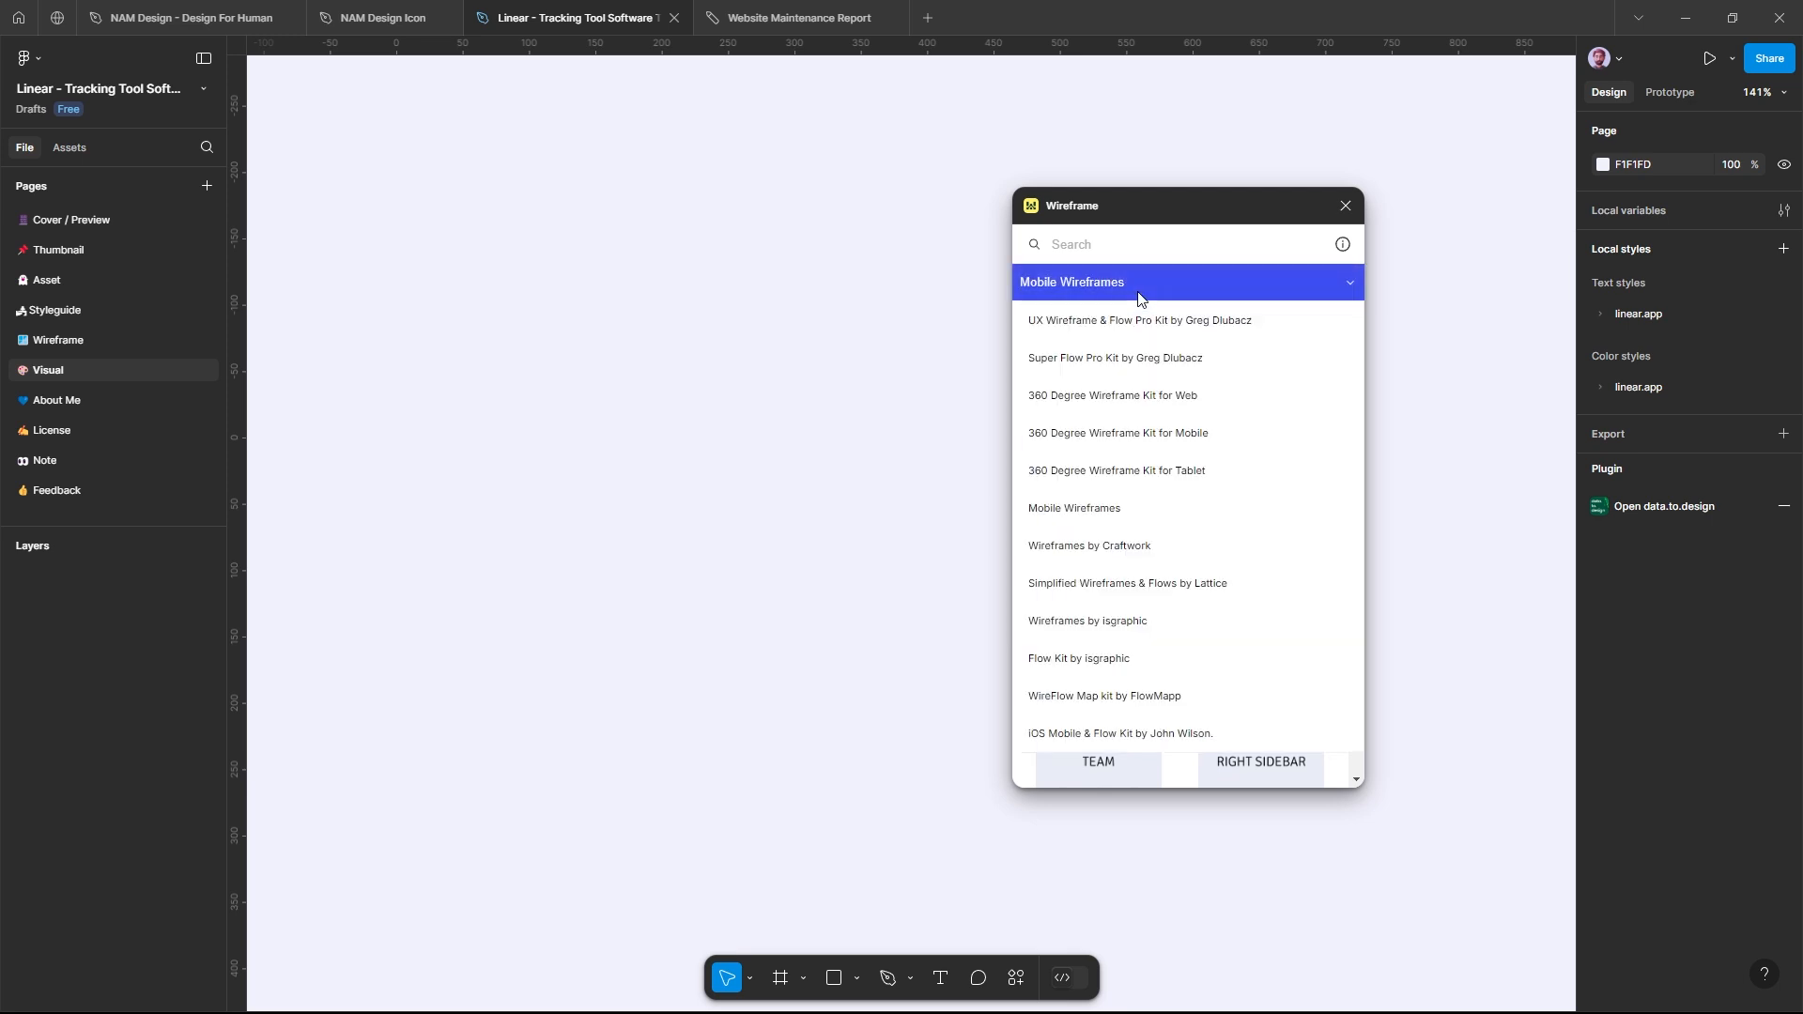
left_click(1124, 322)
scroll(1142, 461, "down", 2)
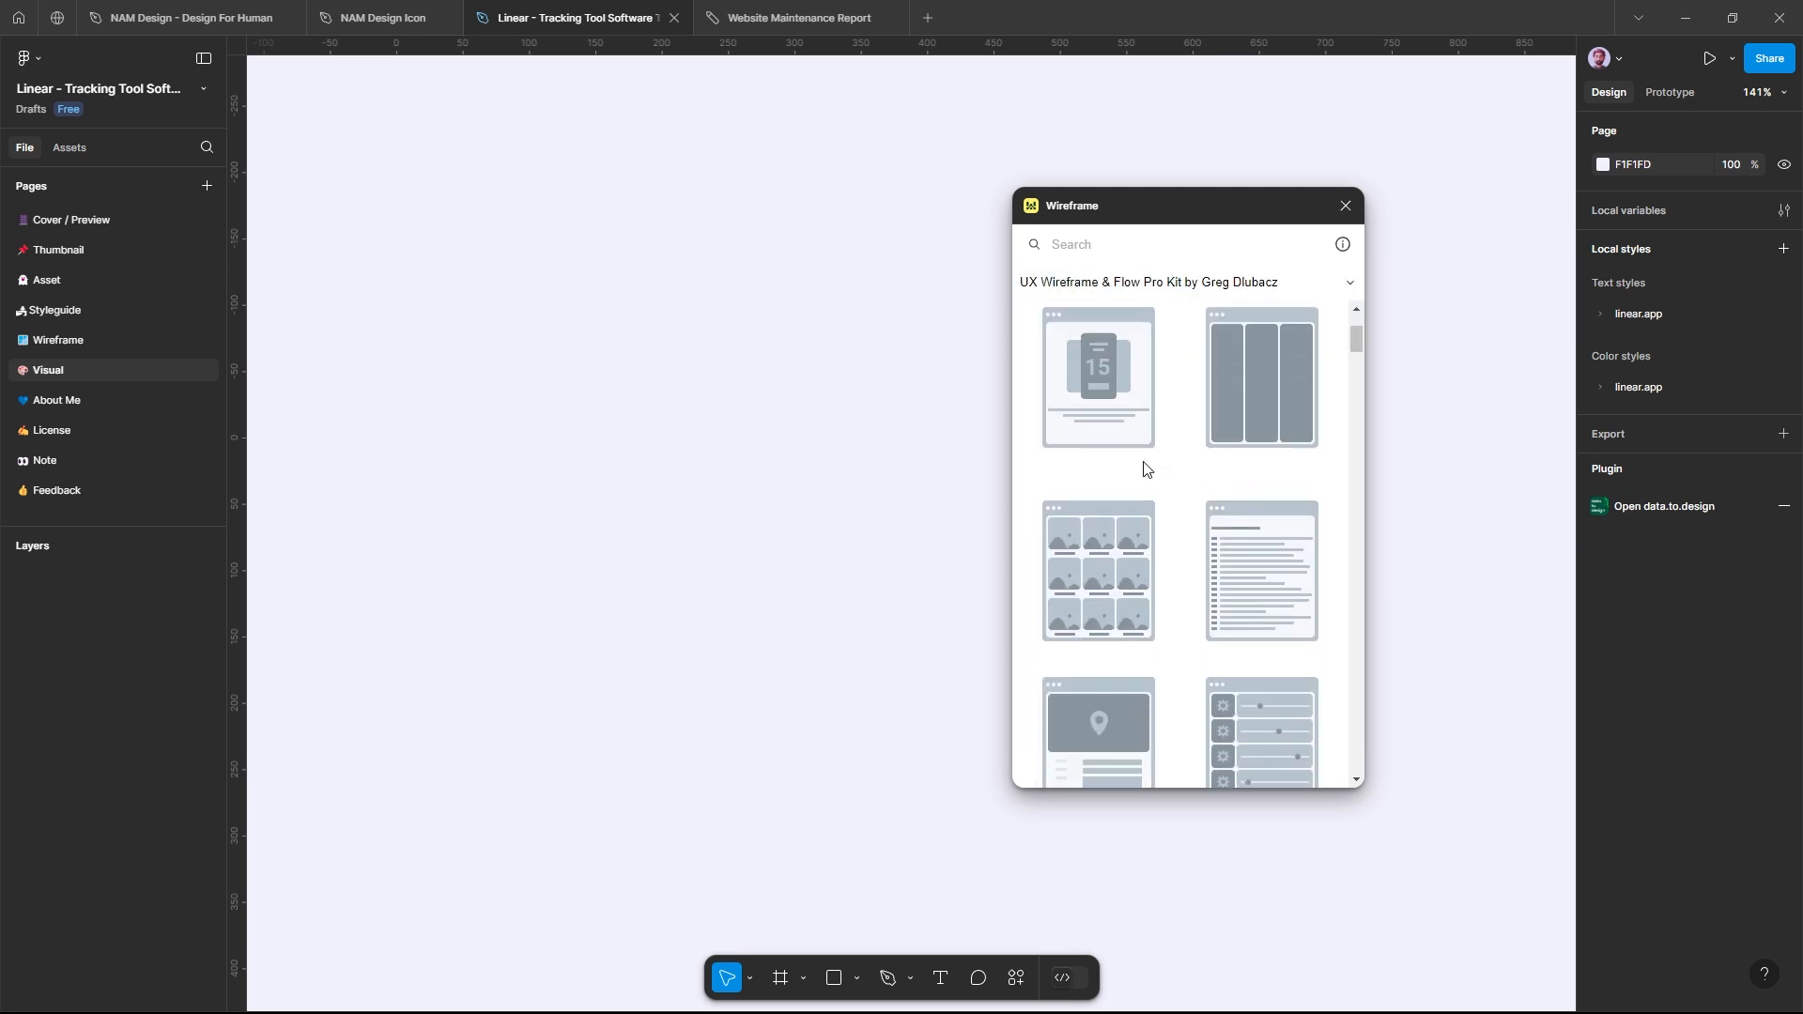
scroll(1141, 459, "down", 12)
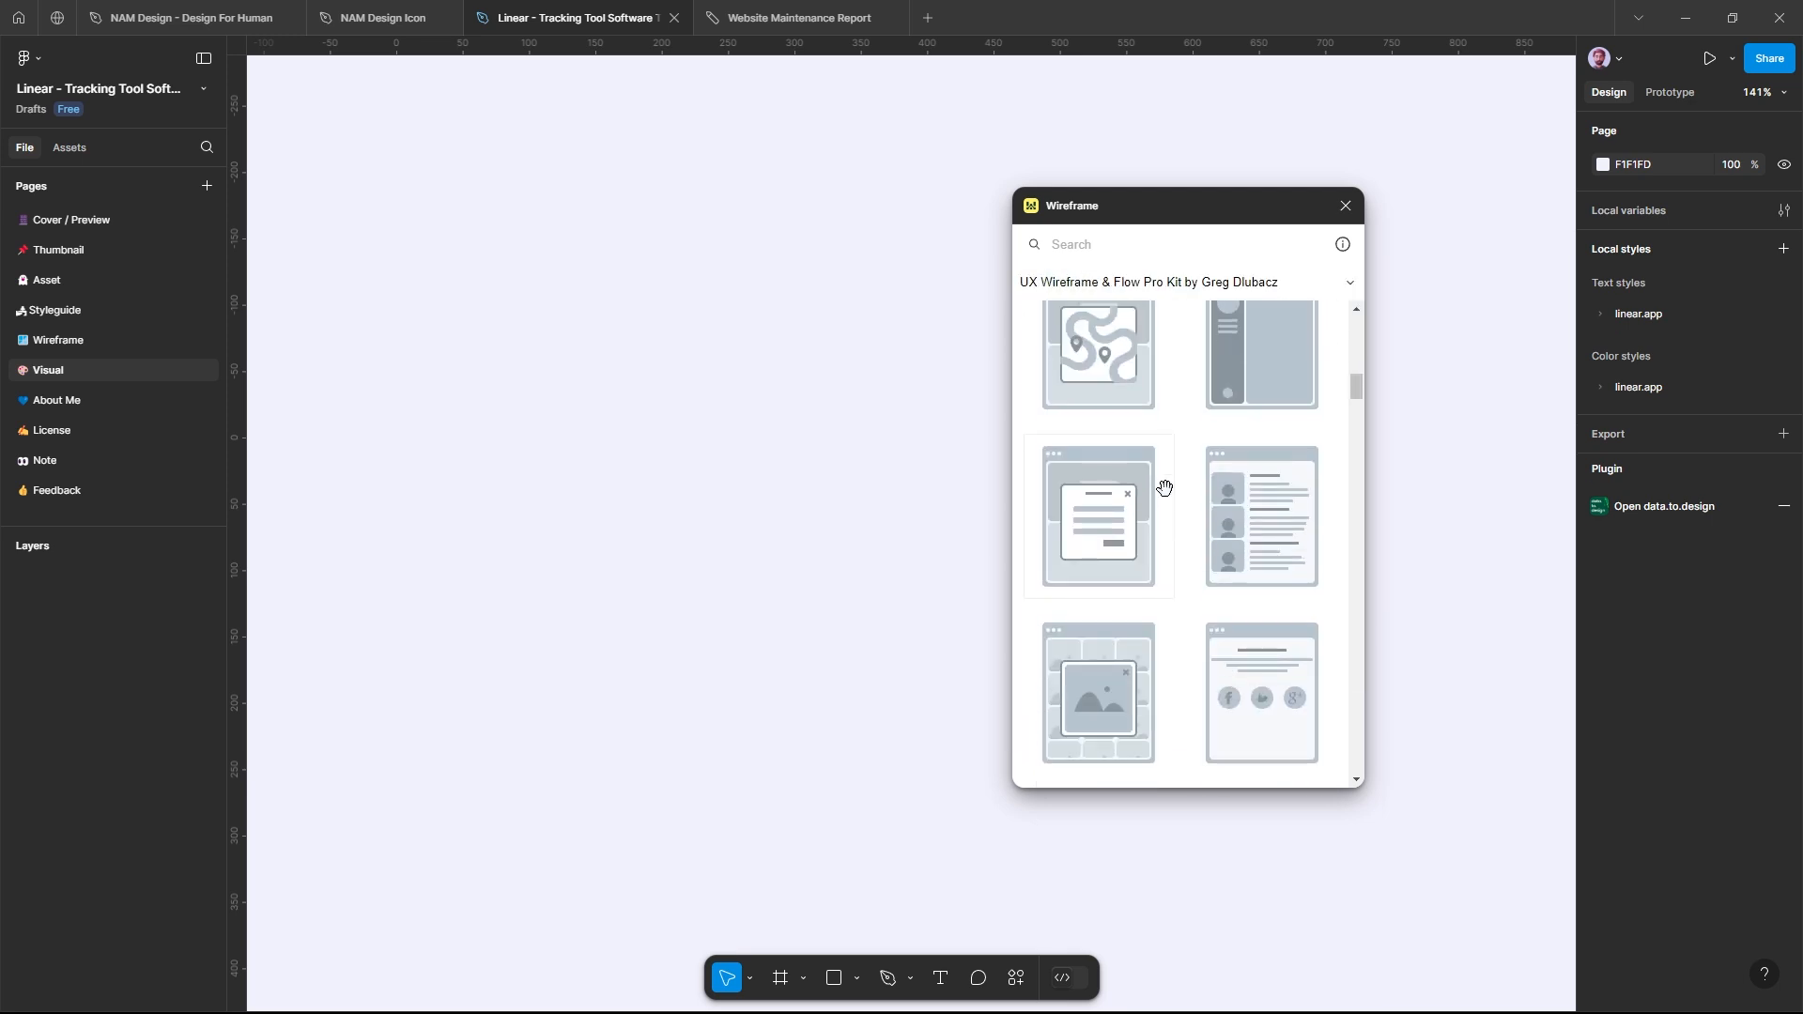
Step: Load the Super Flow Pro Kit in the Wireframe plugin and browse its flow connectors
left_click(1193, 285)
left_click(1149, 377)
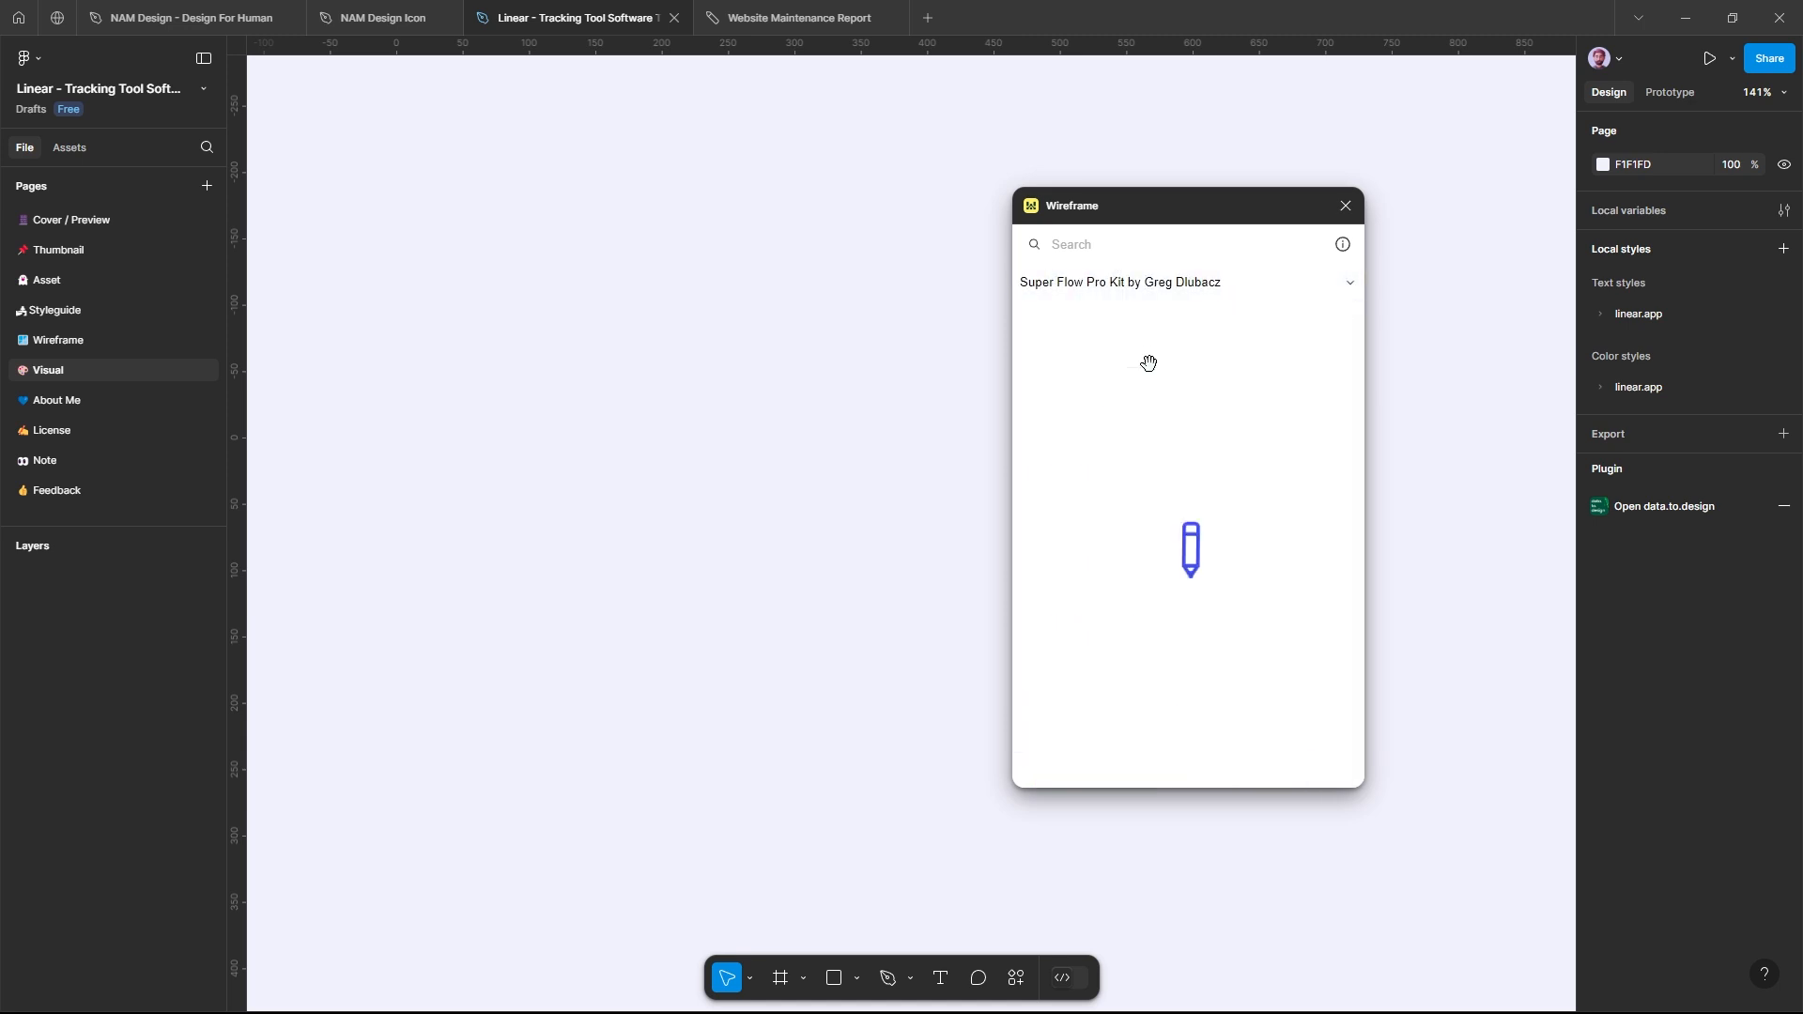
scroll(1159, 469, "down", 5)
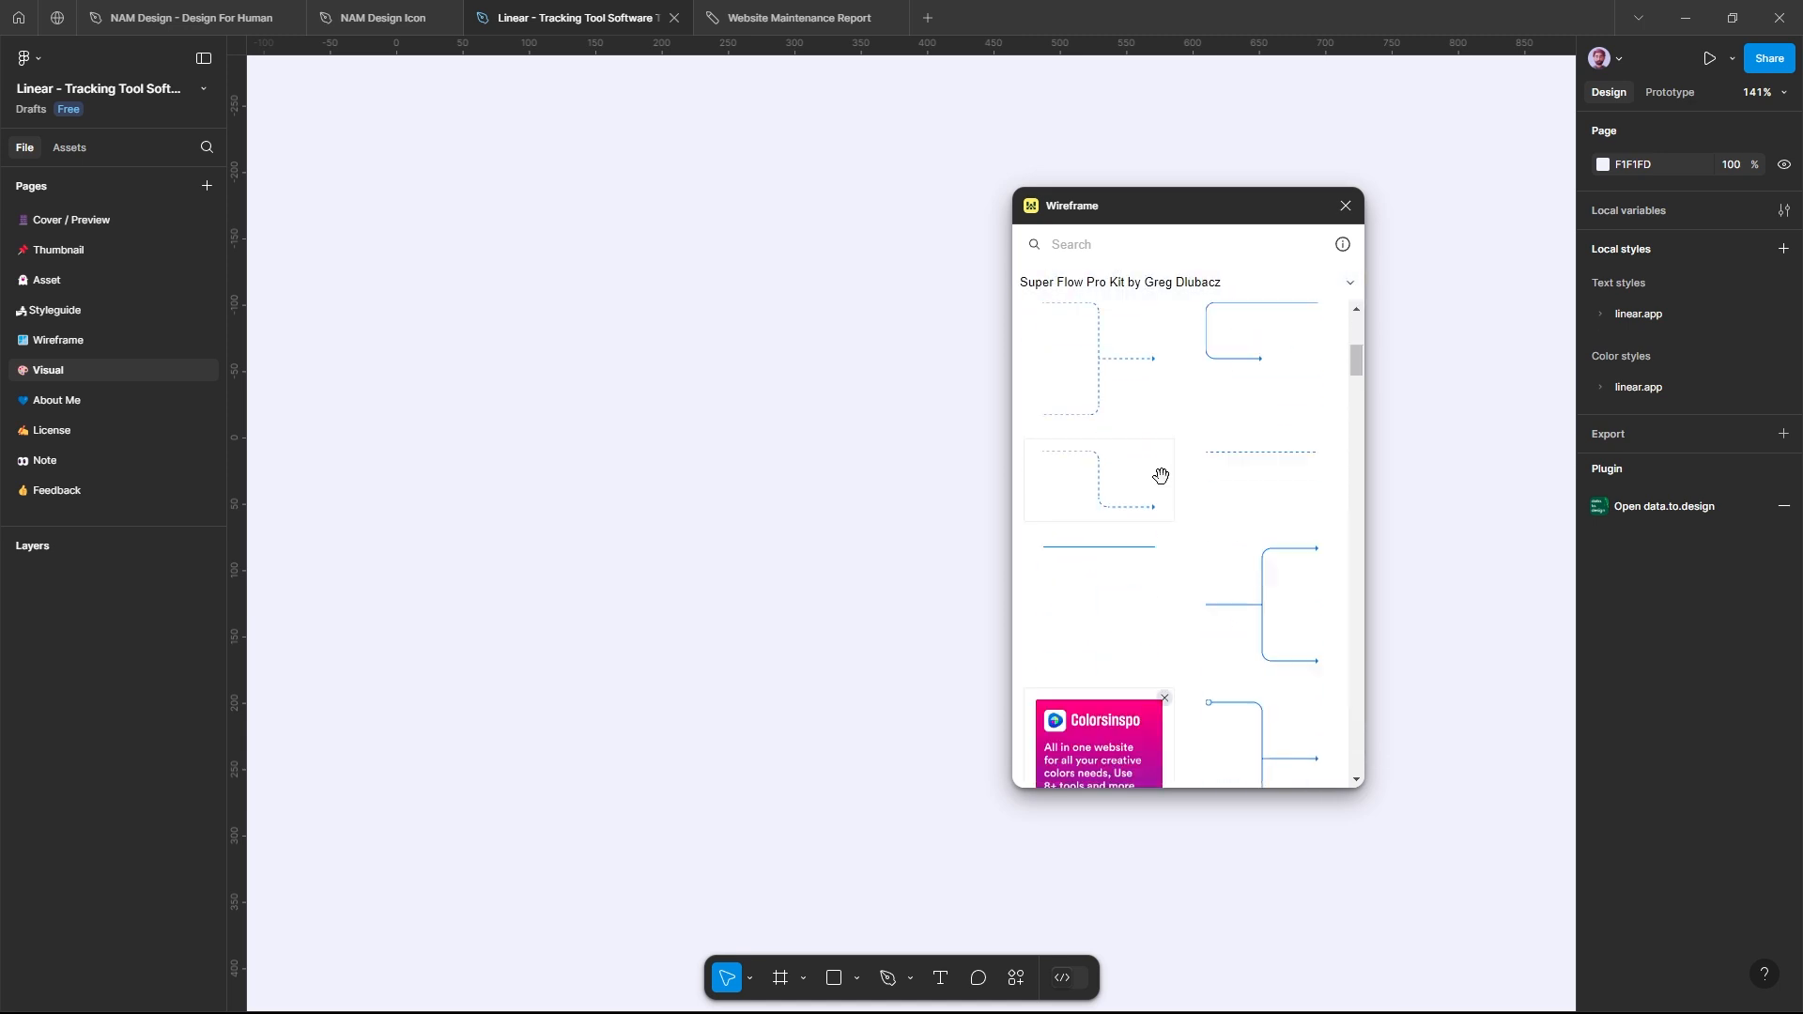
Step: Load the Wireframes by Craftwork collection and look through its page layouts
left_click(1165, 291)
left_click(1133, 539)
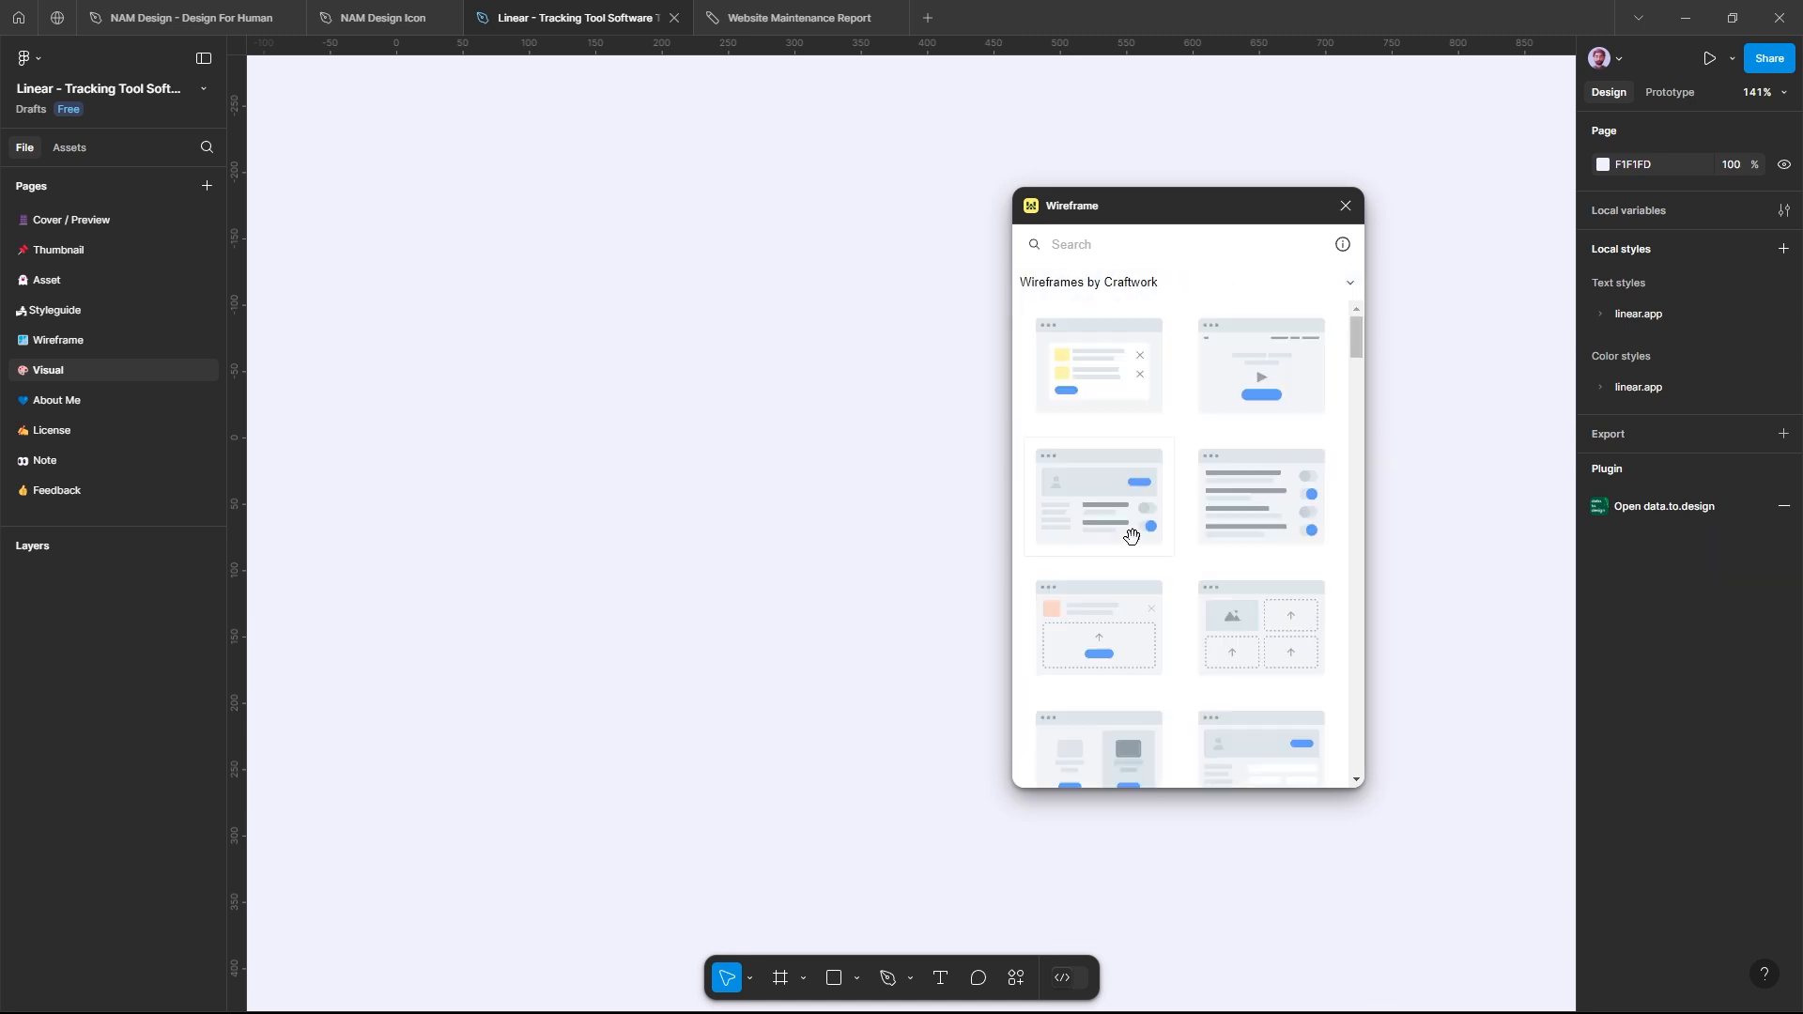
scroll(1147, 475, "down", 15)
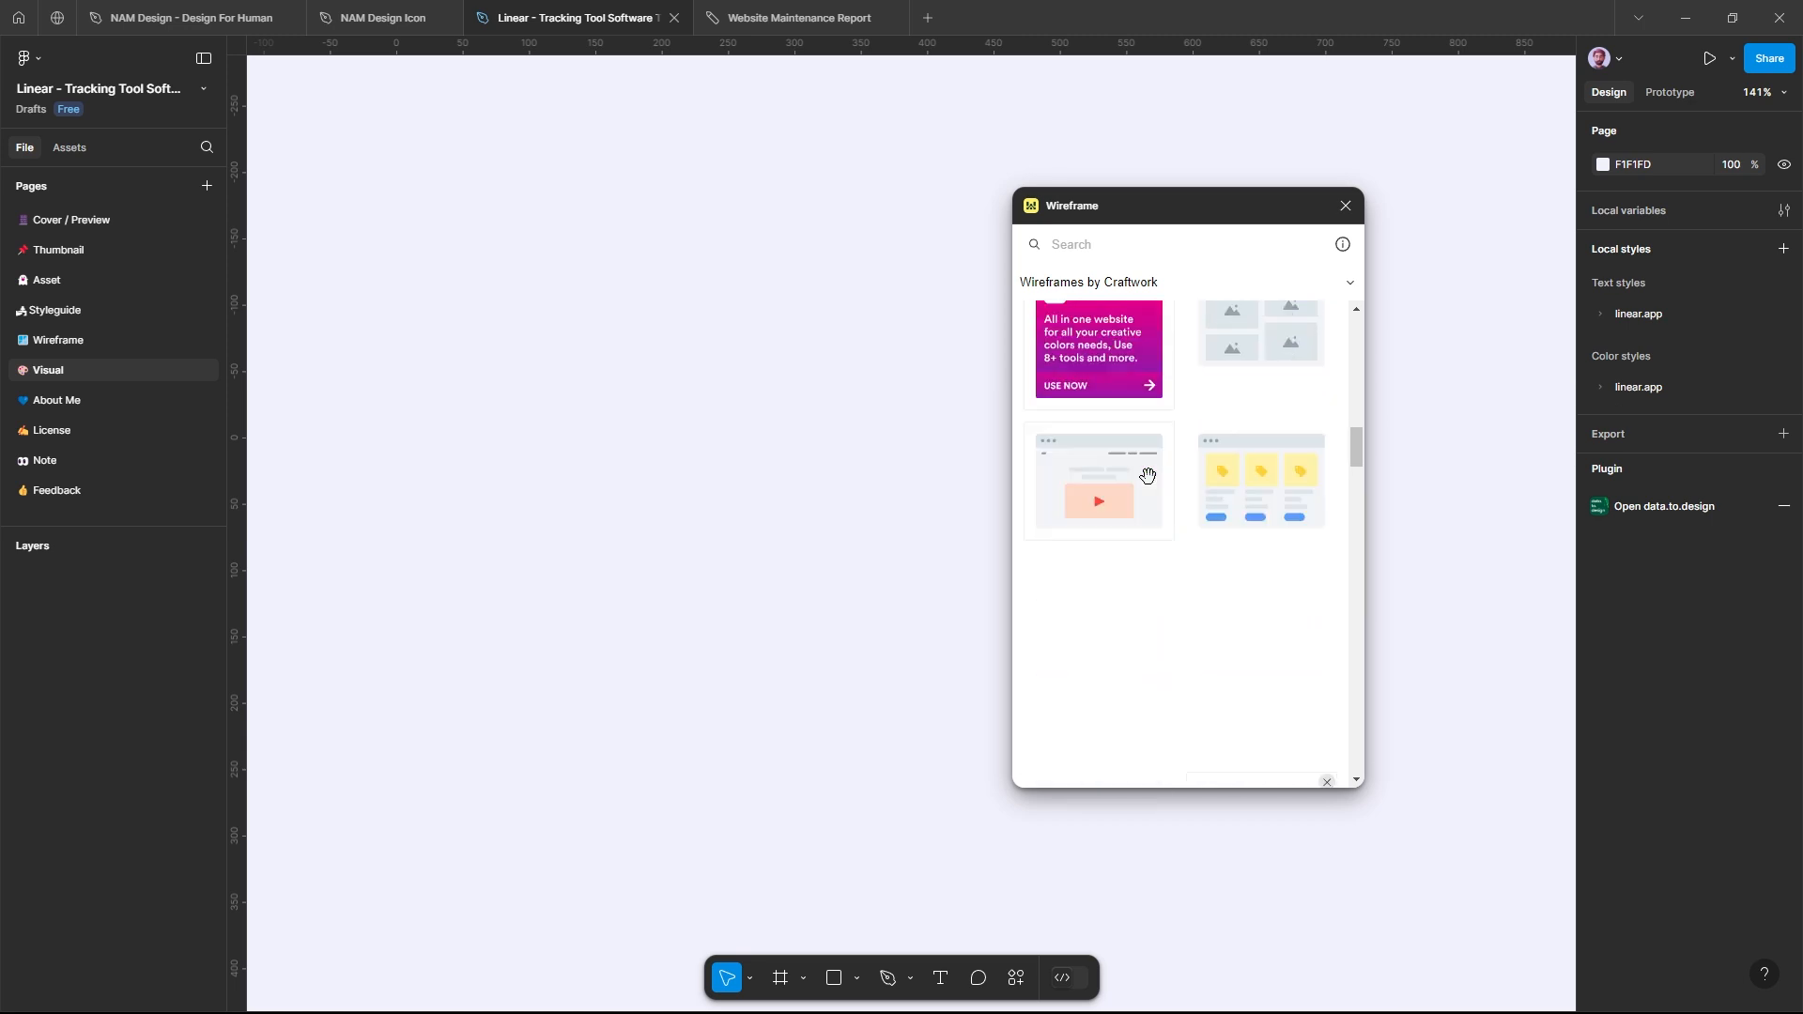
scroll(1148, 476, "down", 6)
scroll(1148, 476, "up", 13)
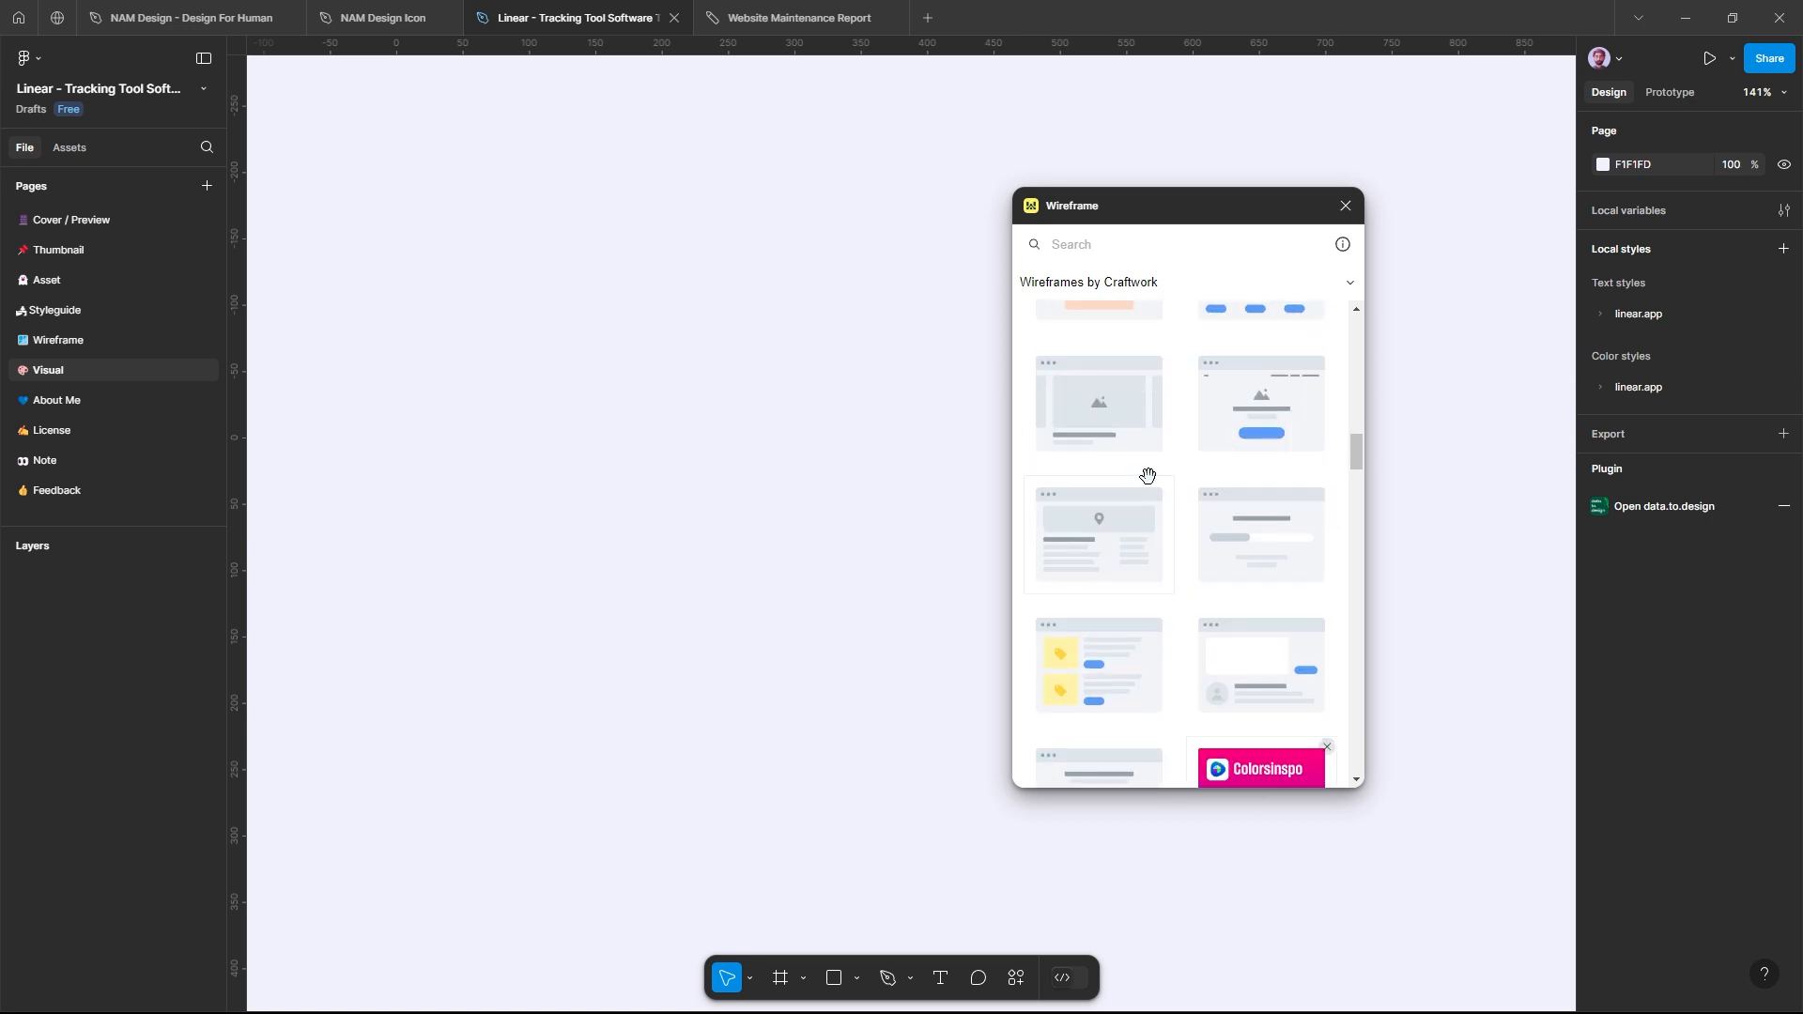
scroll(1145, 451, "up", 3)
Step: Switch the Wireframe plugin to the WireFlow Map kit by FlowMapp and review its layouts
left_click(1130, 283)
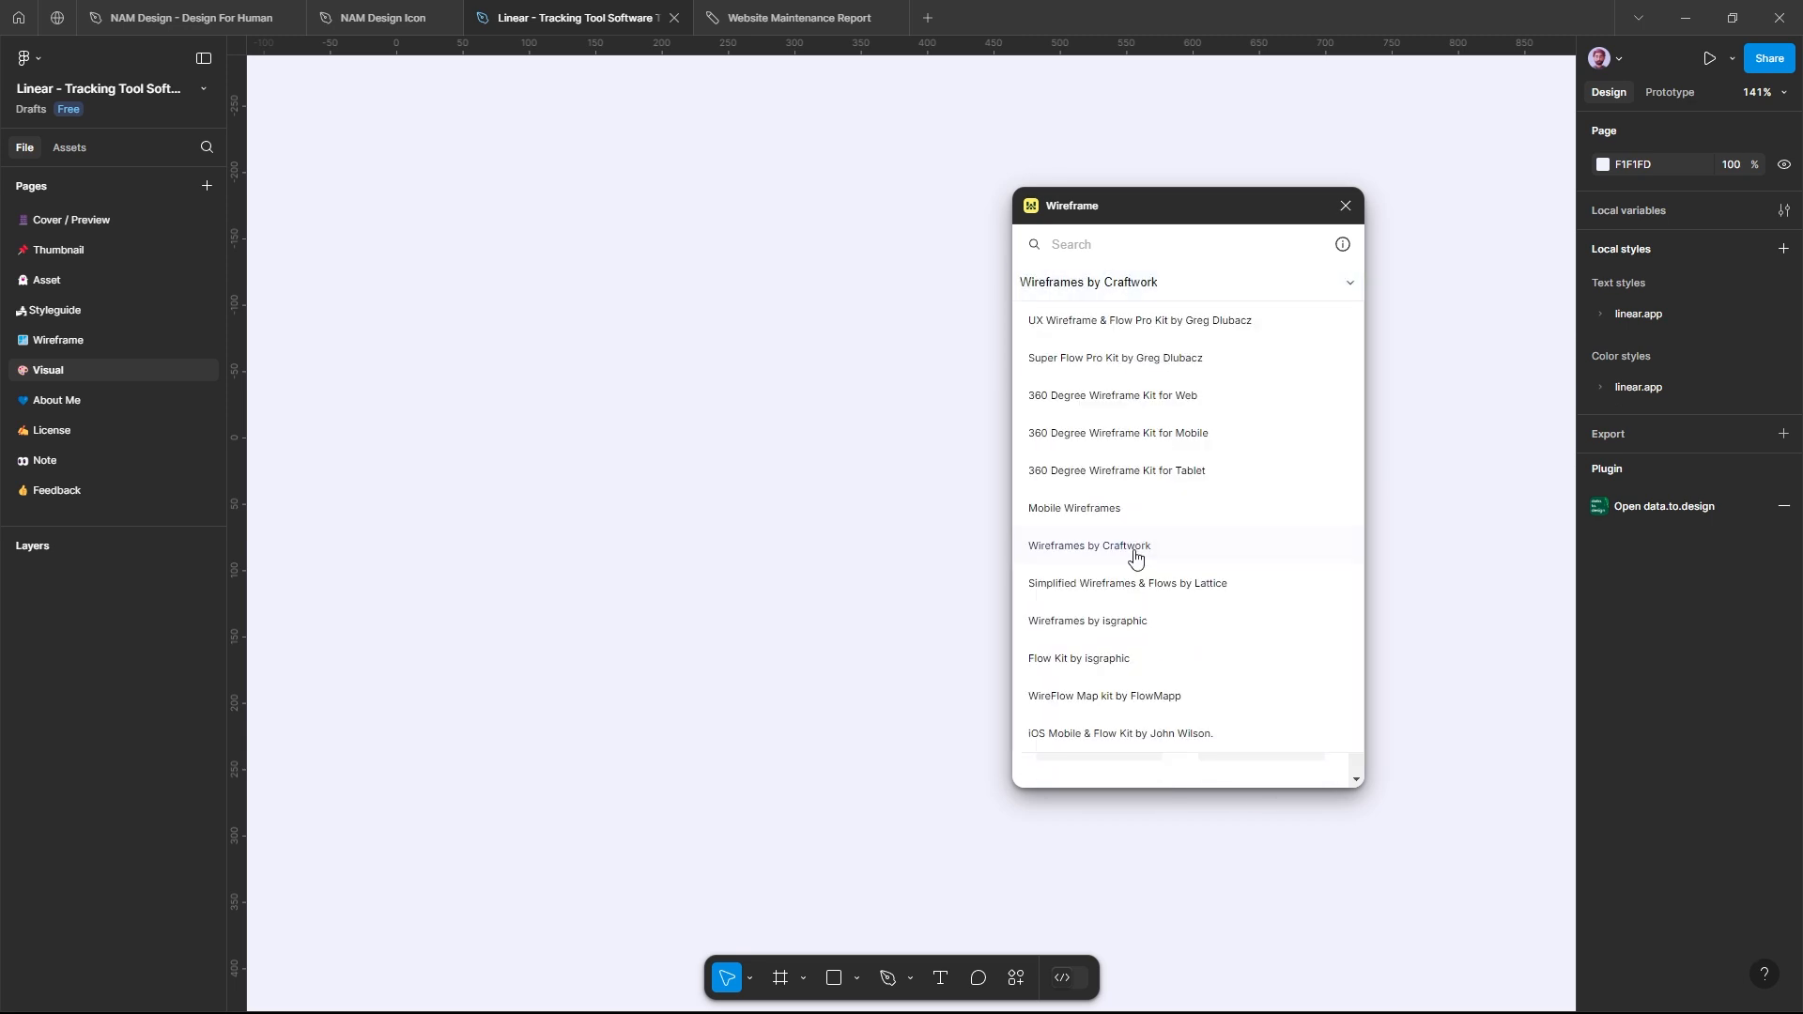
left_click(1124, 693)
scroll(1165, 515, "down", 1)
scroll(1165, 516, "down", 4)
scroll(1164, 516, "up", 5)
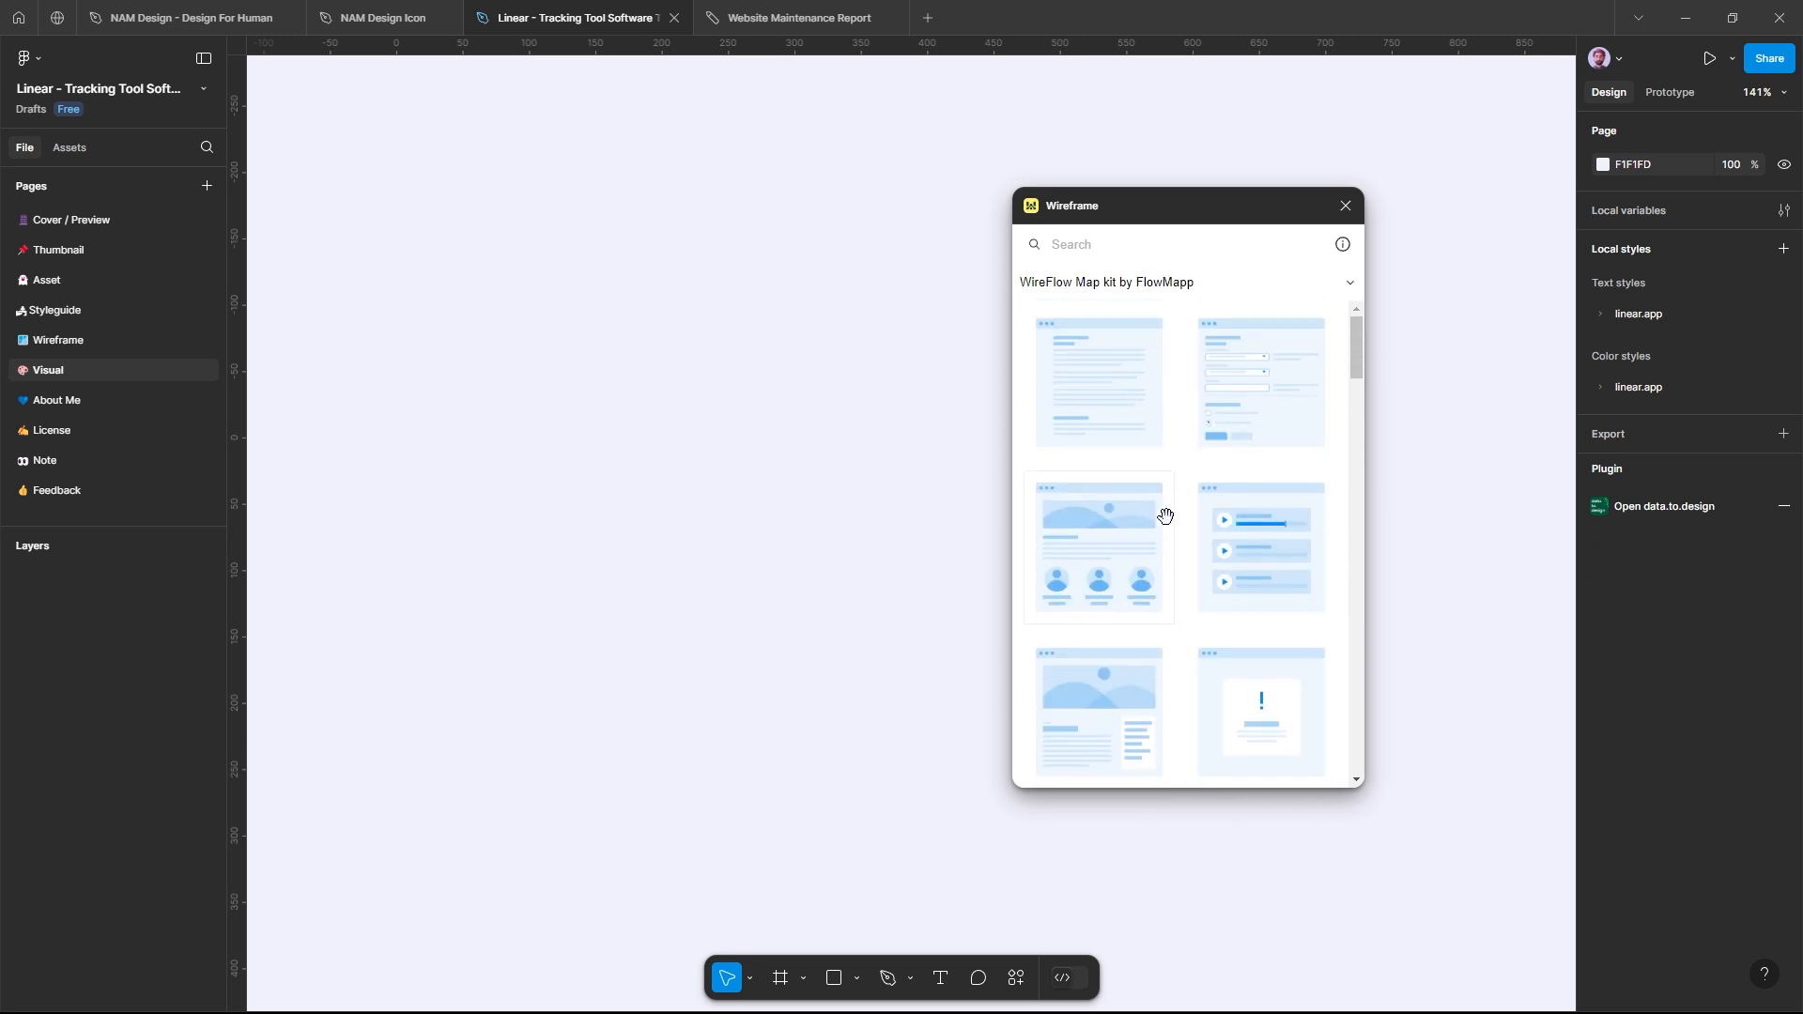
Step: Insert the about_us wireframe with the three avatars on the Visual page and move the plugin window clear of it
left_click(1103, 542)
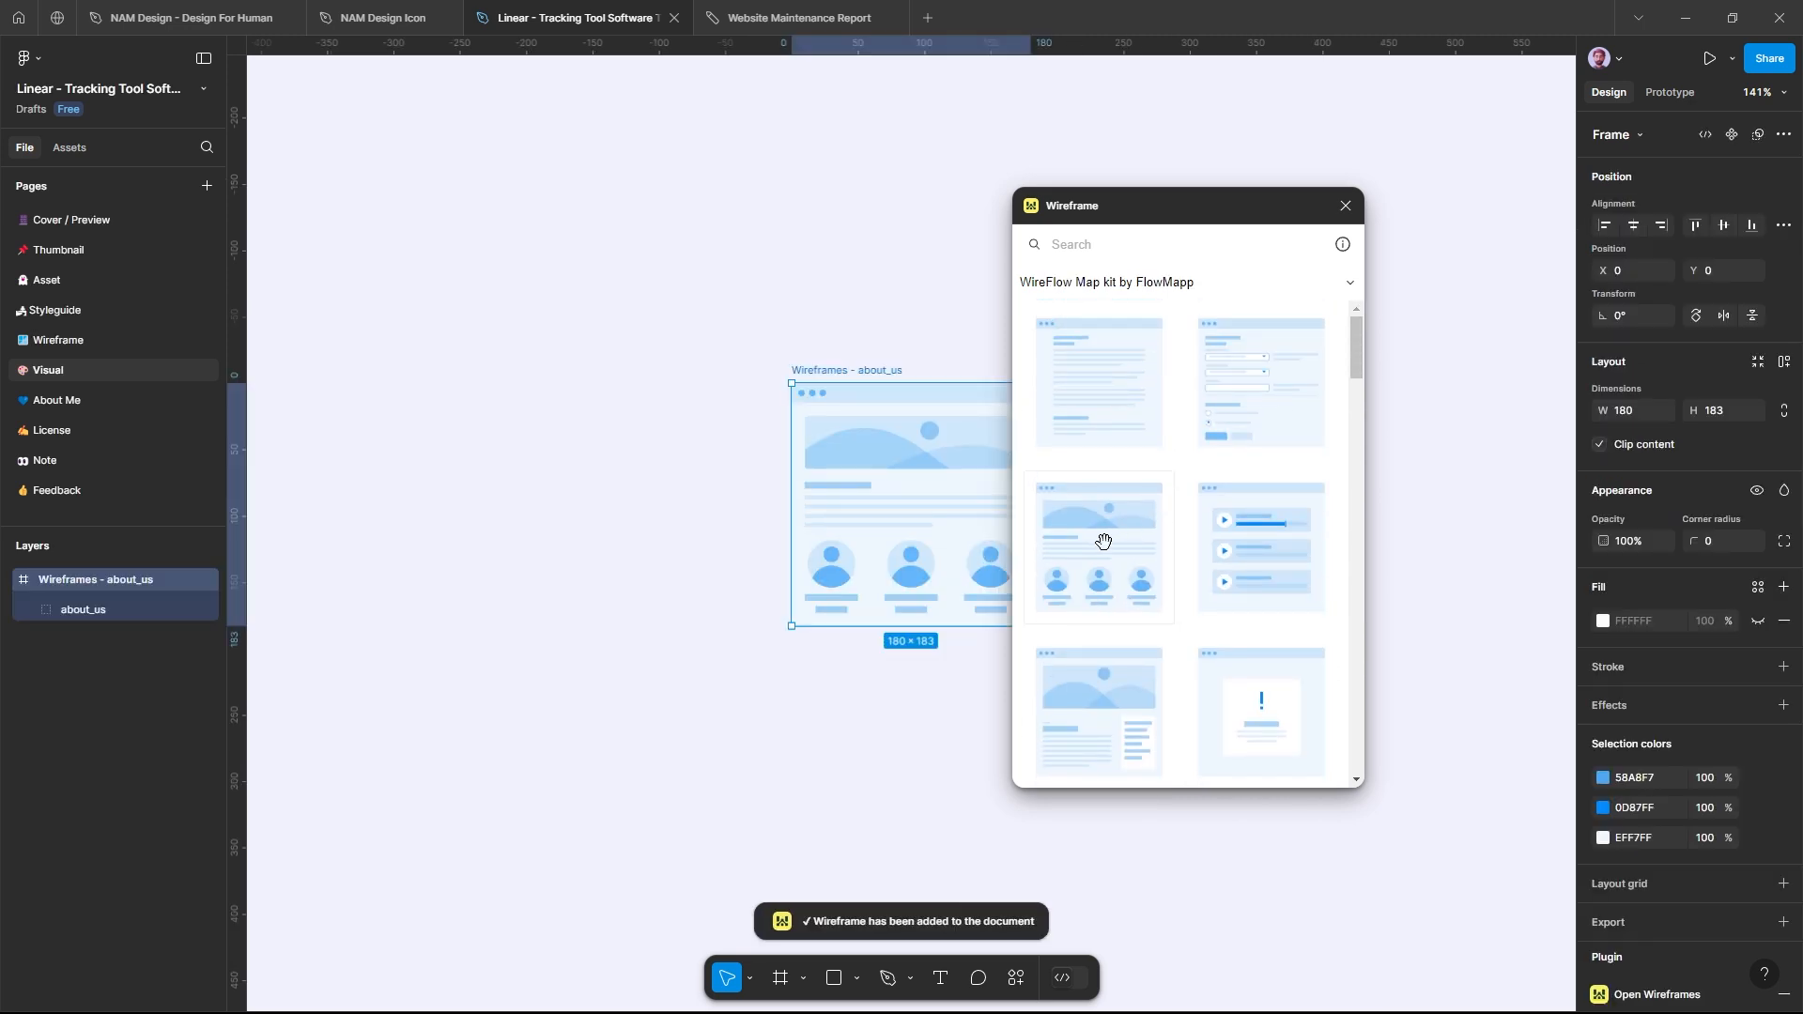
left_click_drag(1110, 211, 1204, 213)
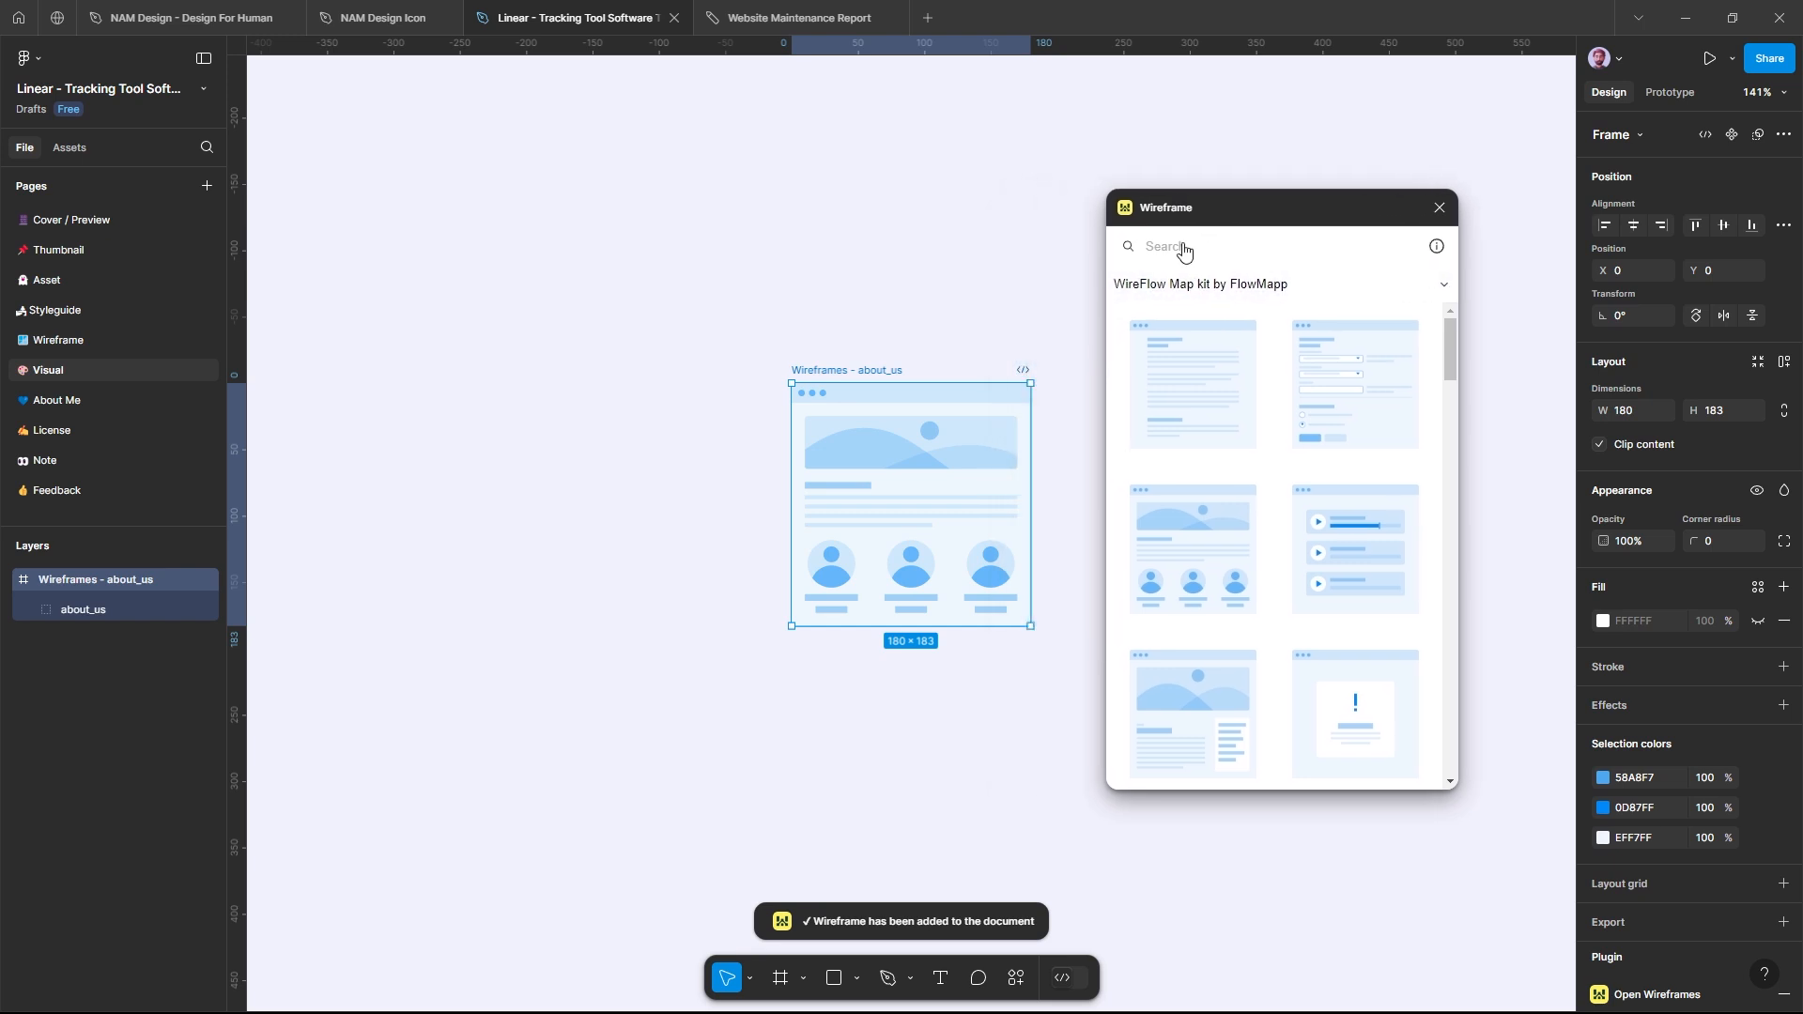
scroll(1004, 434, "up", 3, "ctrl")
scroll(1004, 434, "up", 3, "ctrl")
scroll(889, 488, "down", 1)
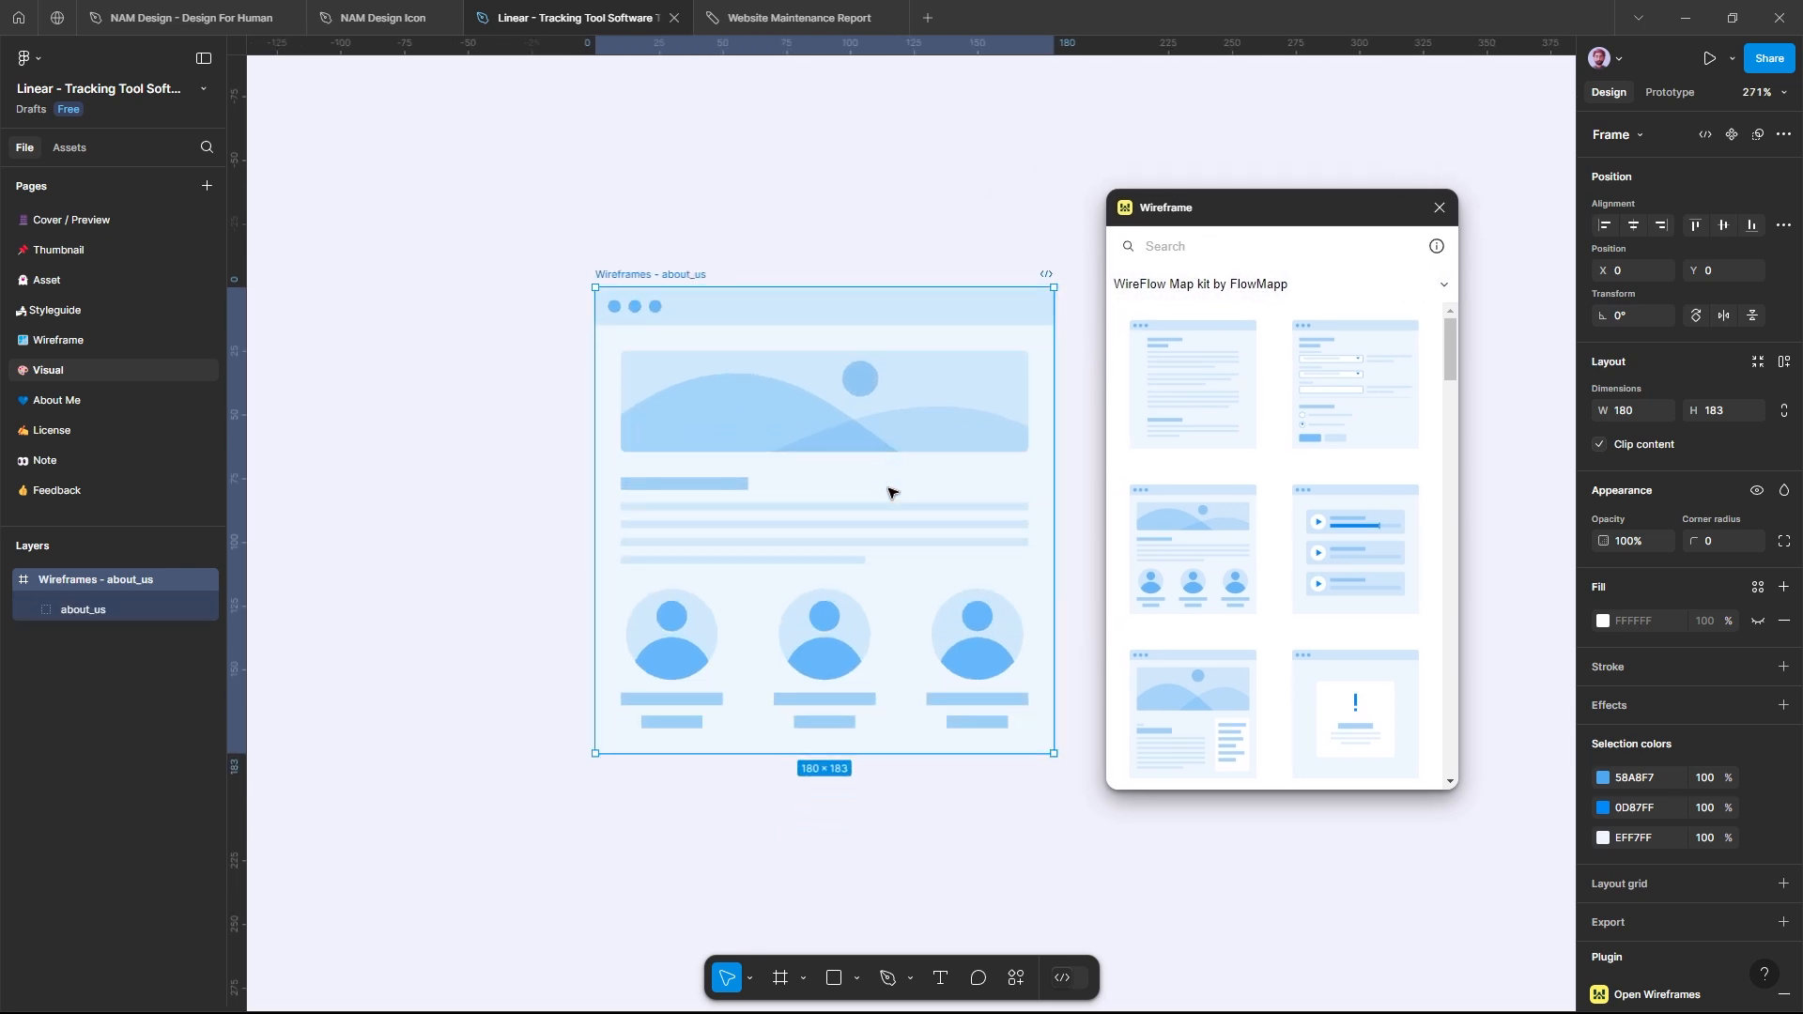
Step: Place the track_list wireframe over the left part of the about_us frame and move it farther left
left_click_drag(481, 464, 480, 464)
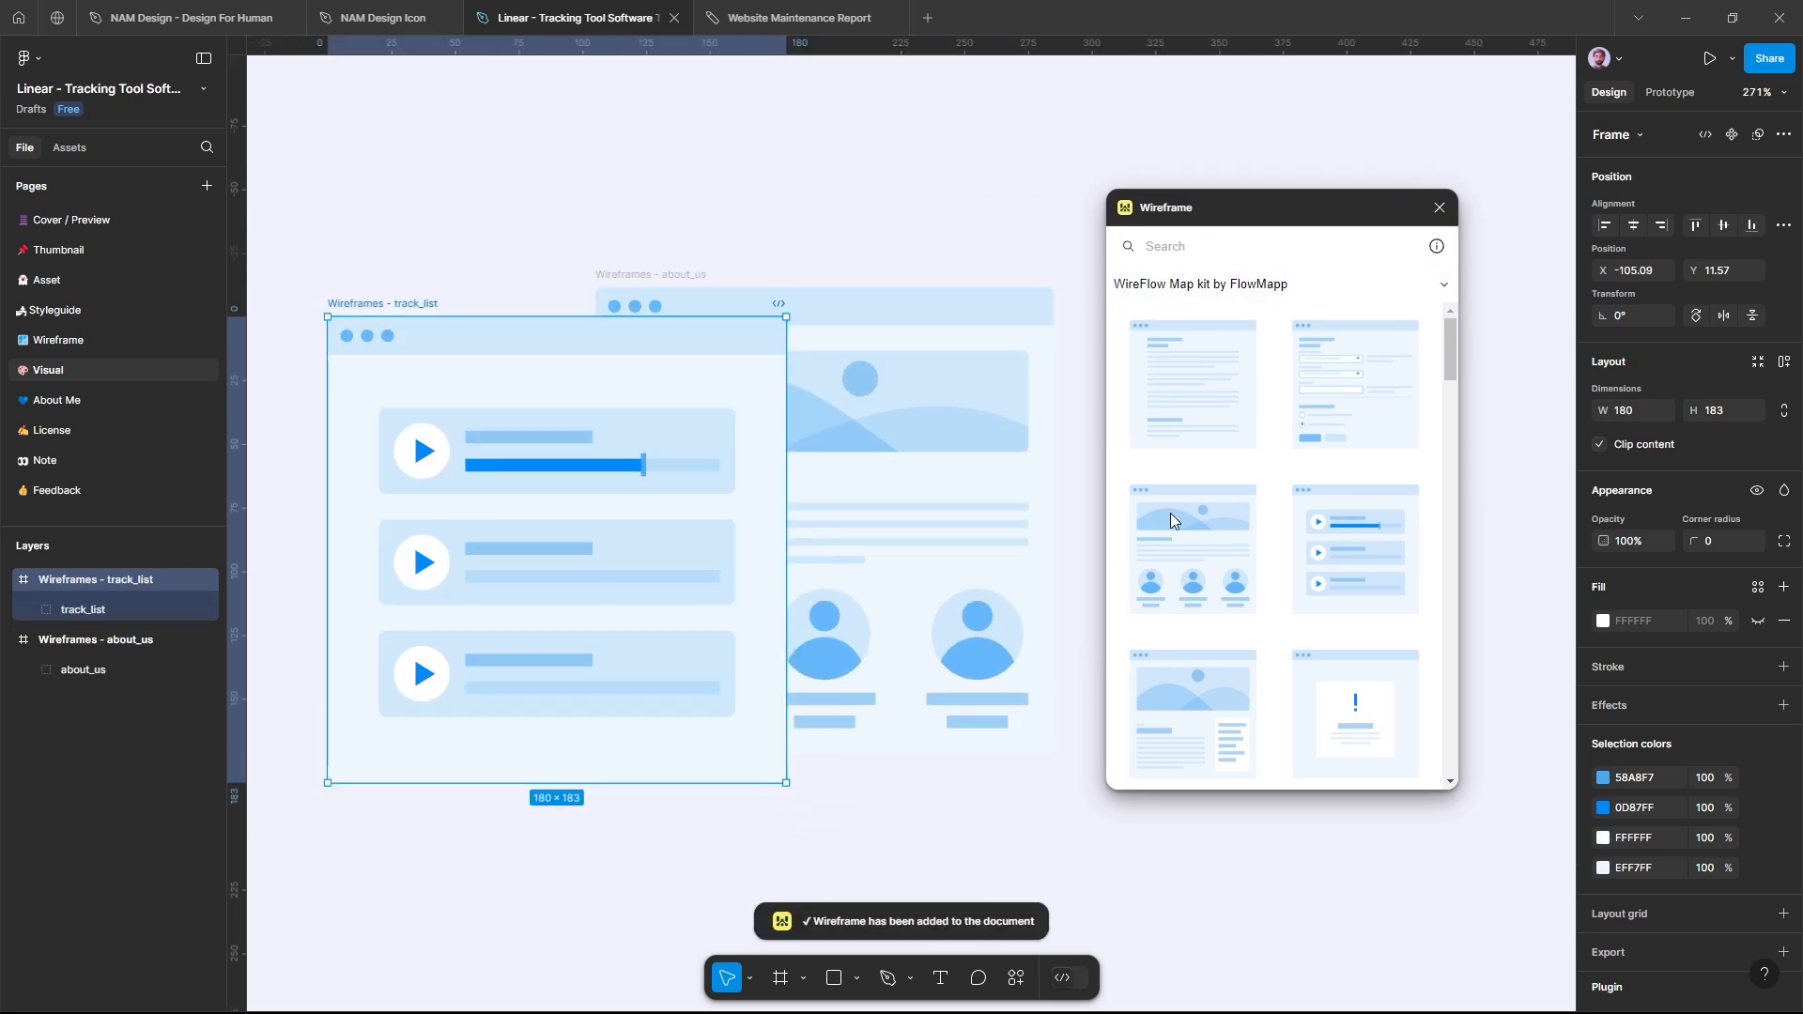
scroll(861, 492, "down", 4, "ctrl")
left_click_drag(573, 371, 404, 352)
left_click(801, 307)
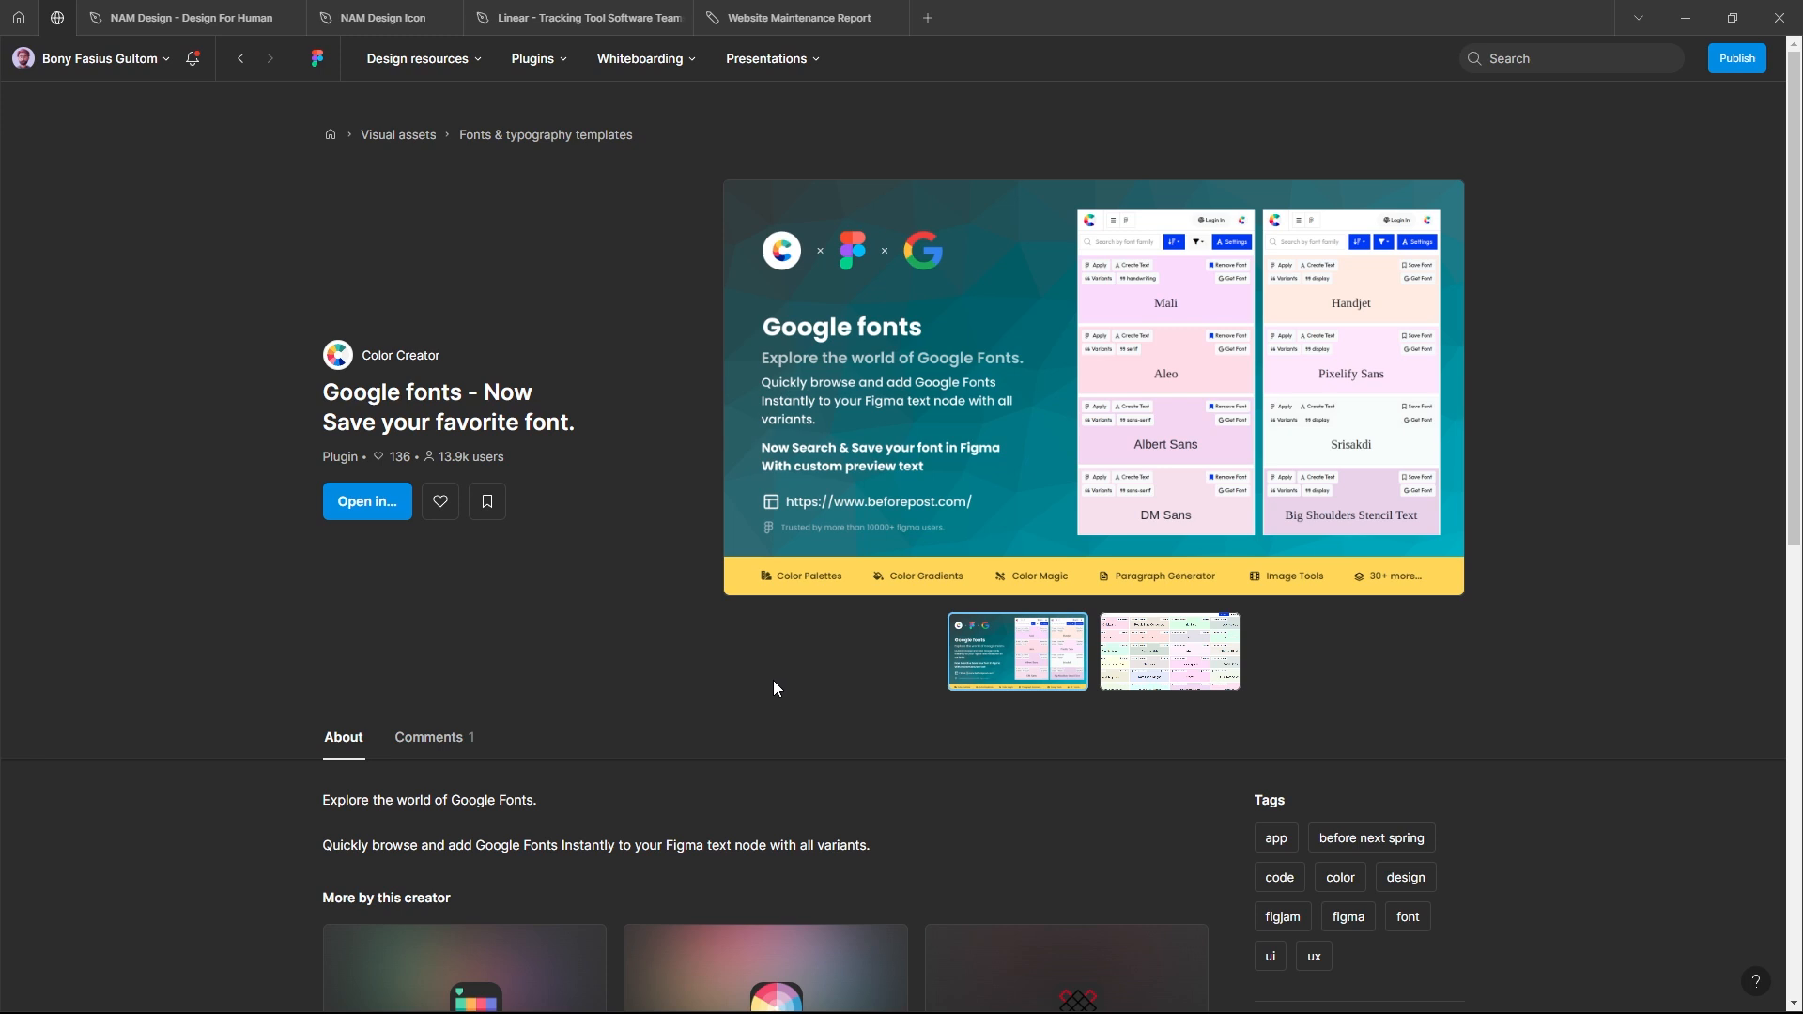
Step: Open the Linear tracking tool file from the Google fonts plugin's community page, run the plugin and dismiss its notice
left_click(369, 502)
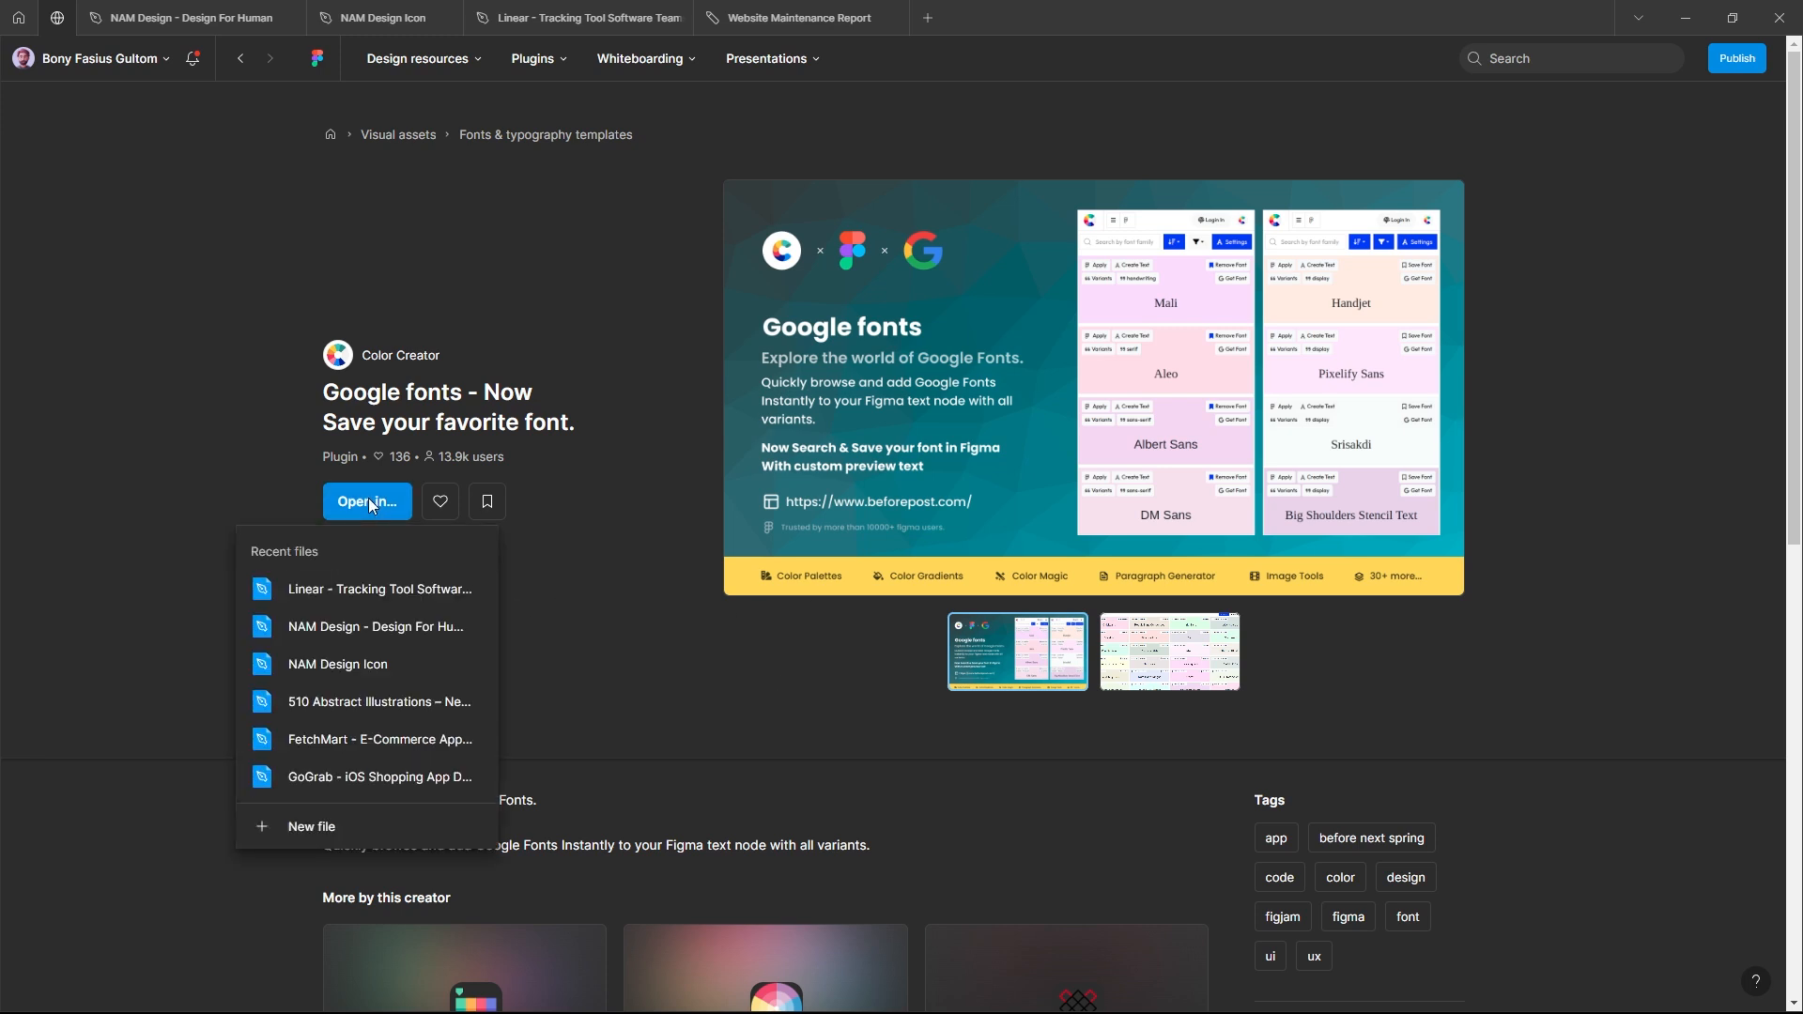
left_click(370, 584)
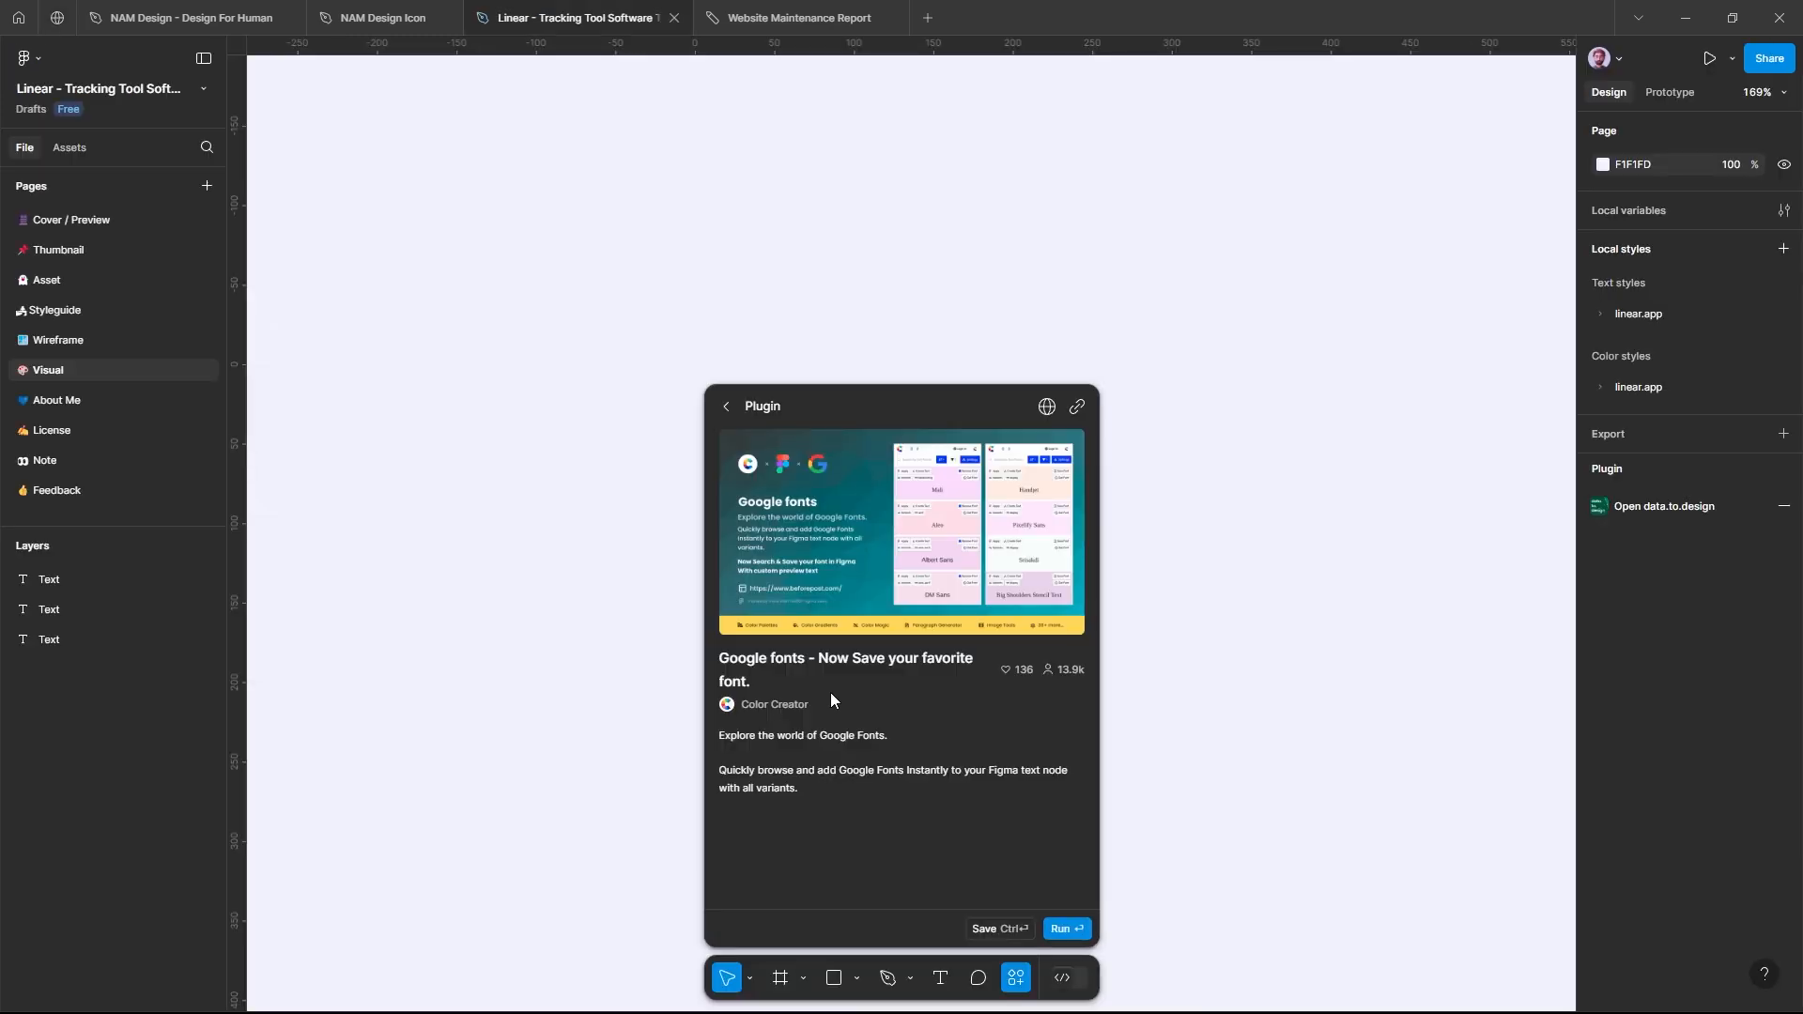
left_click(1066, 926)
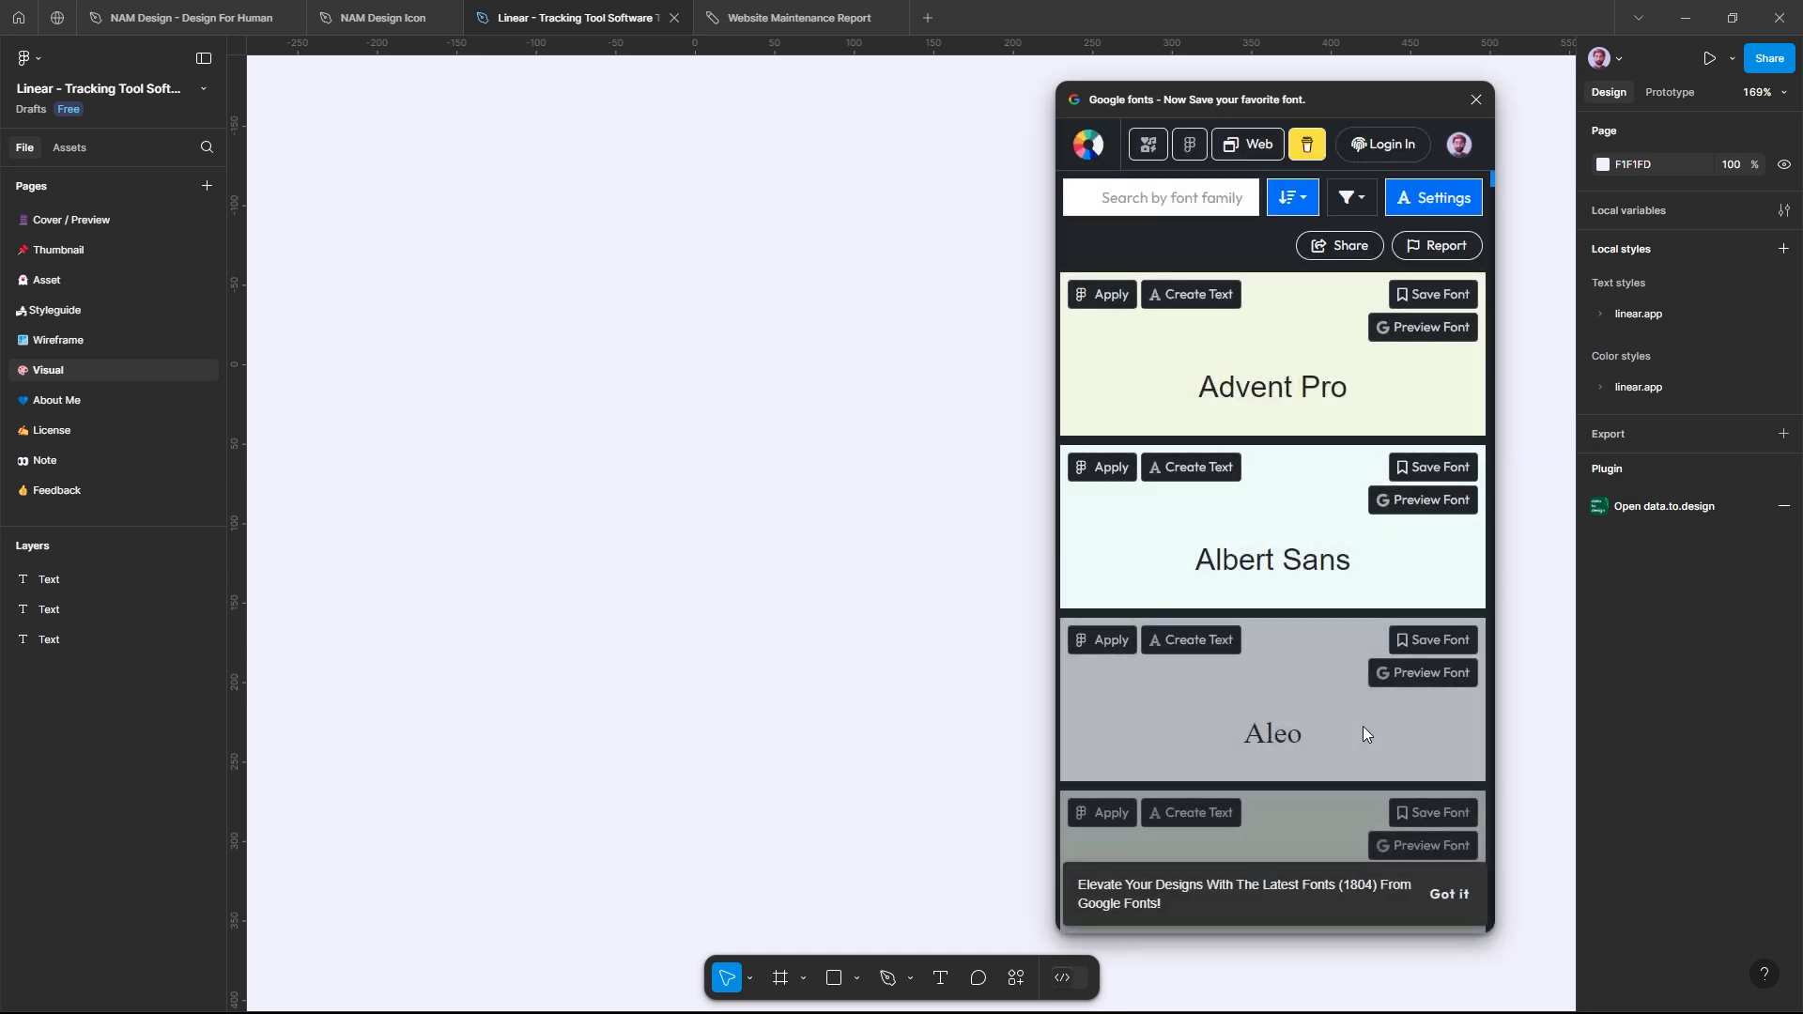
left_click(1446, 894)
scroll(1286, 541, "down", 15)
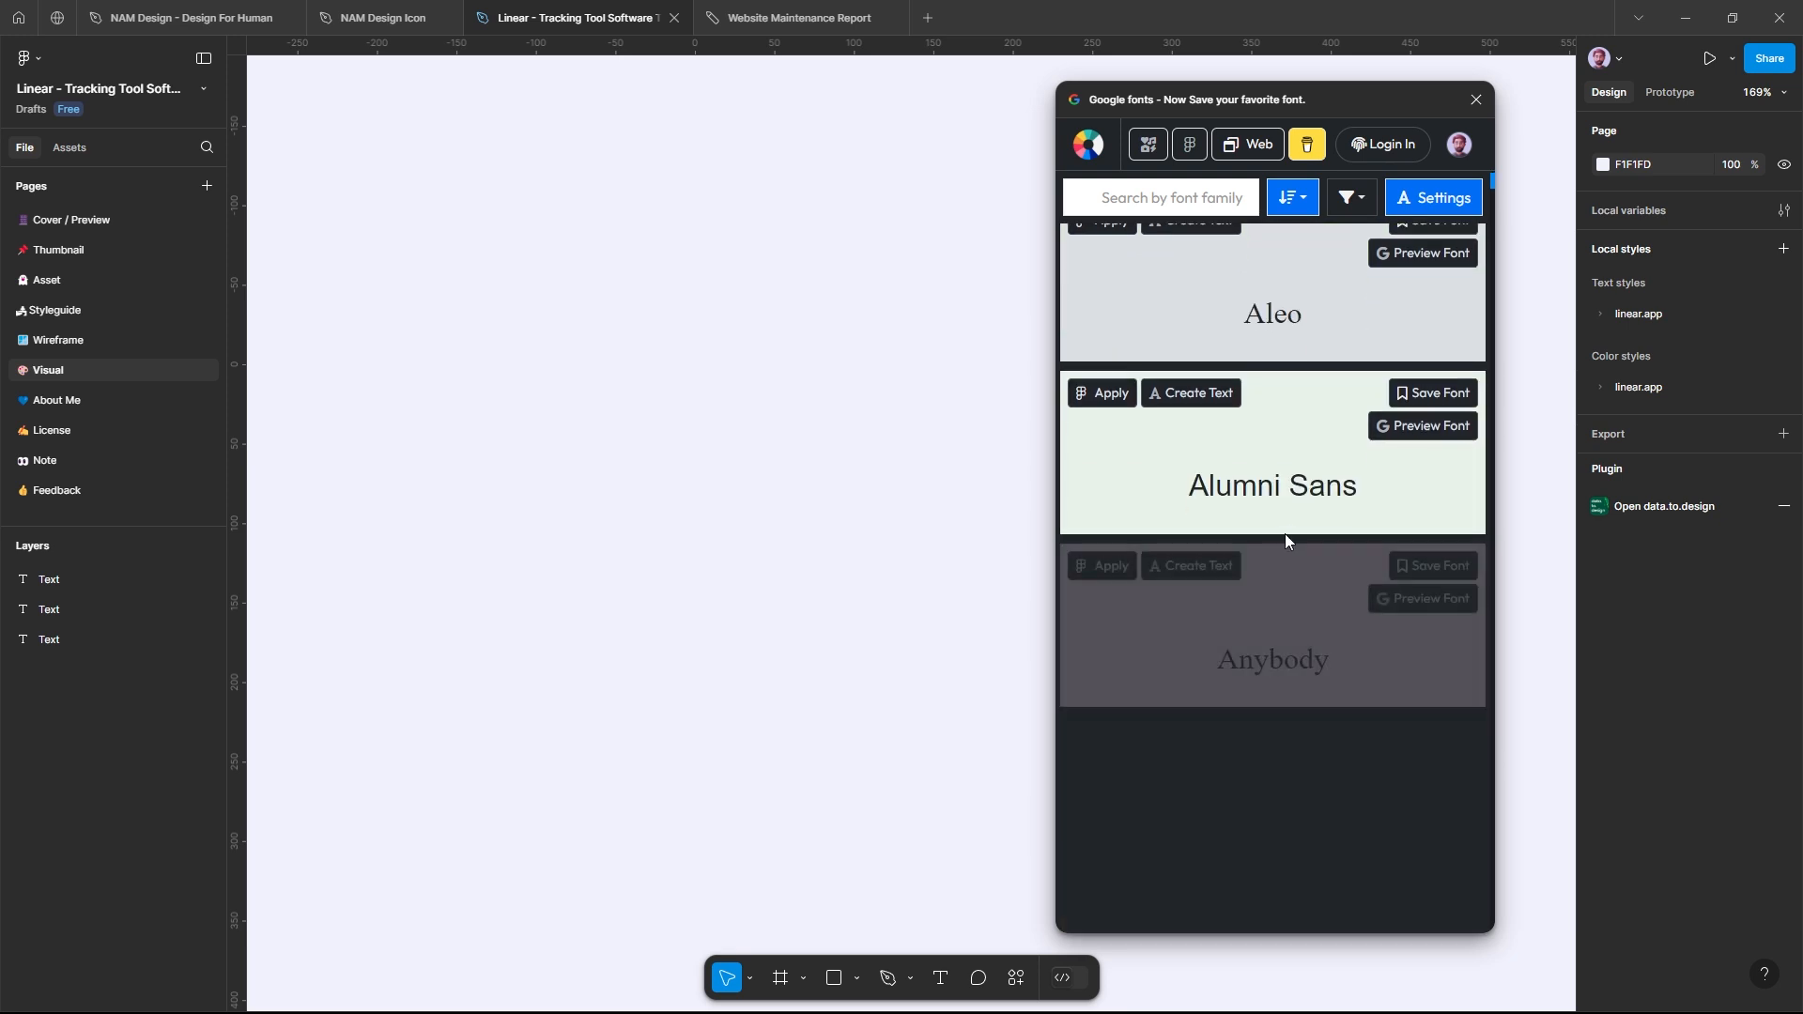
Step: Add the text "Testing Font" to the empty Visual page canvas and set its font size to 32
scroll(1285, 541, "down", 10)
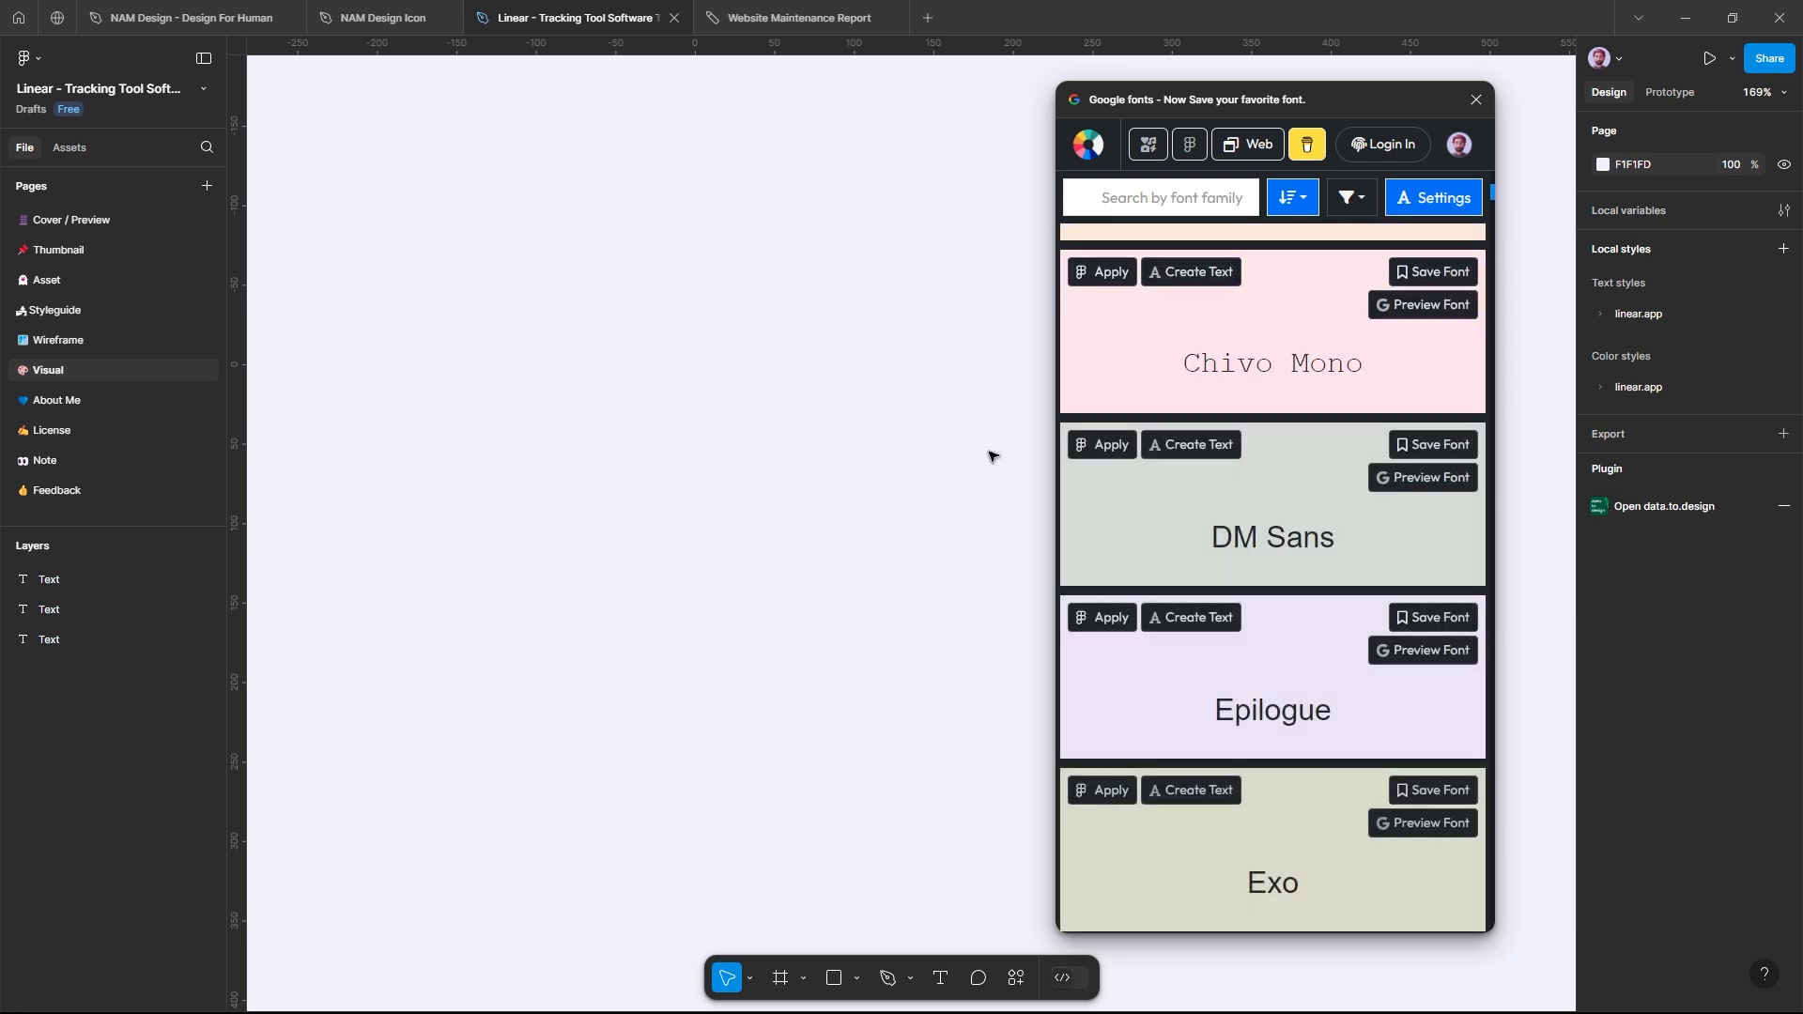
key("t")
left_click(696, 428)
type("Te")
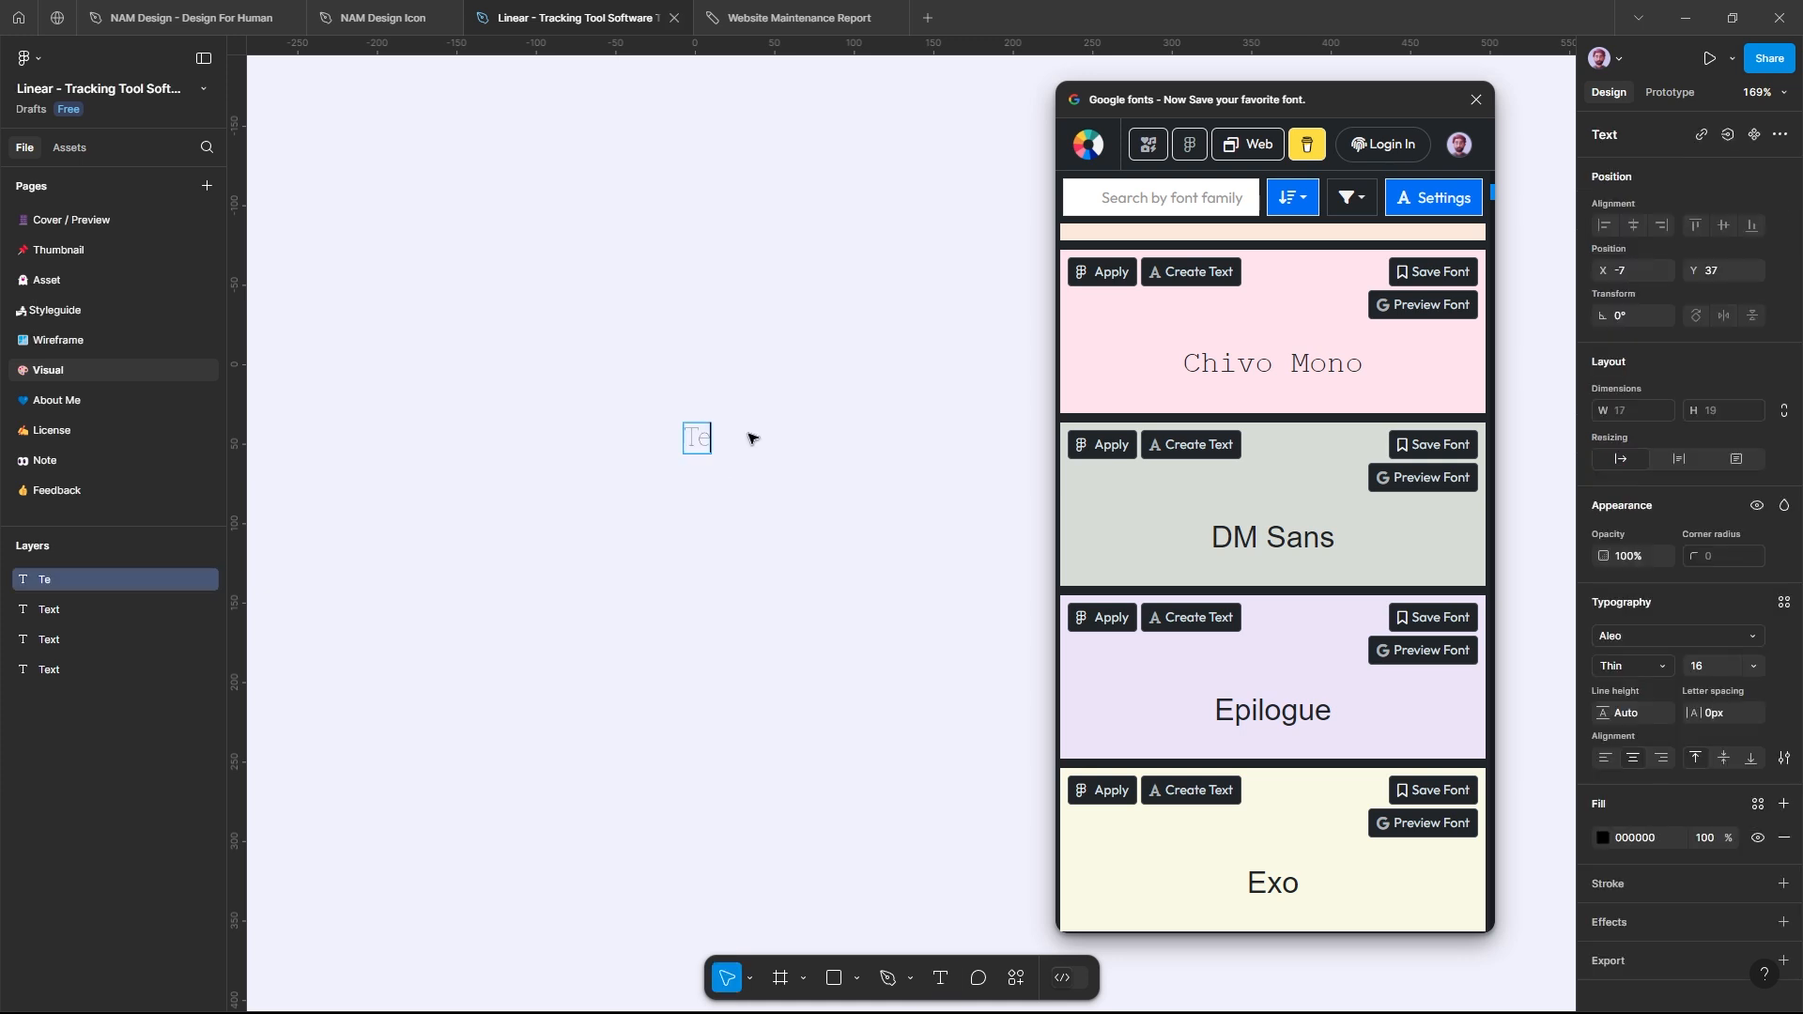
type("sting Font")
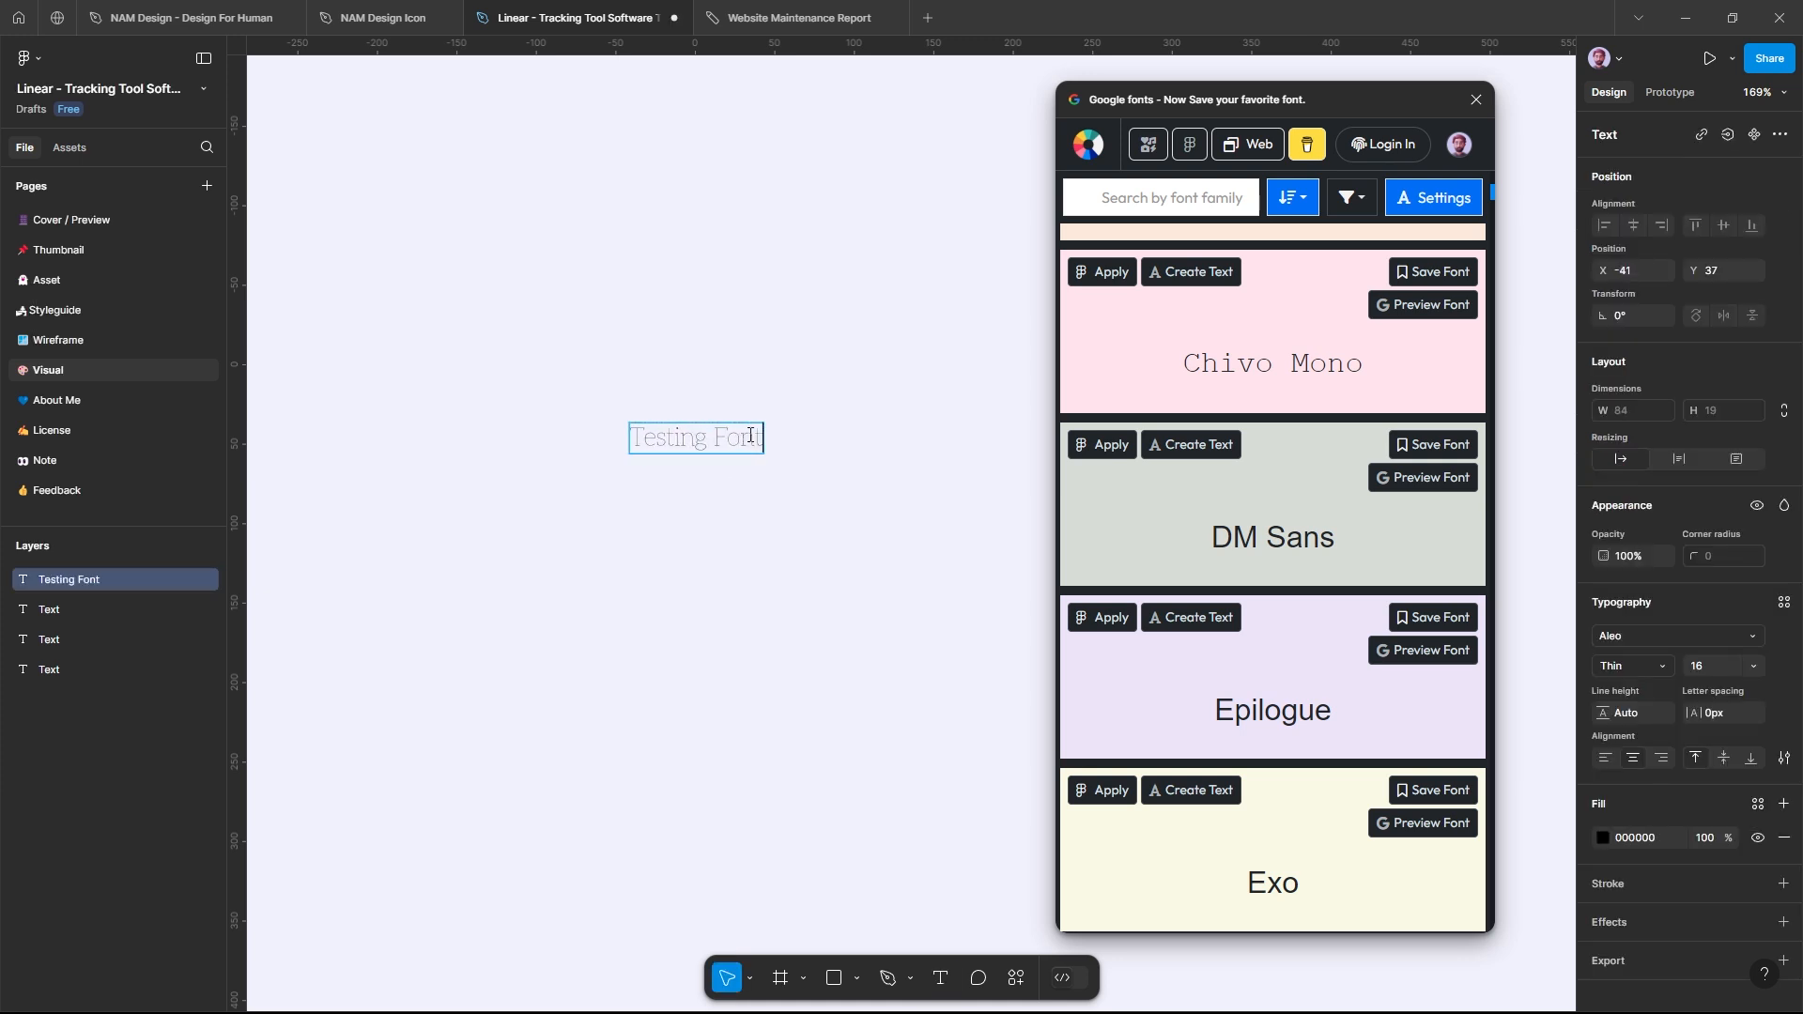
key("Escape")
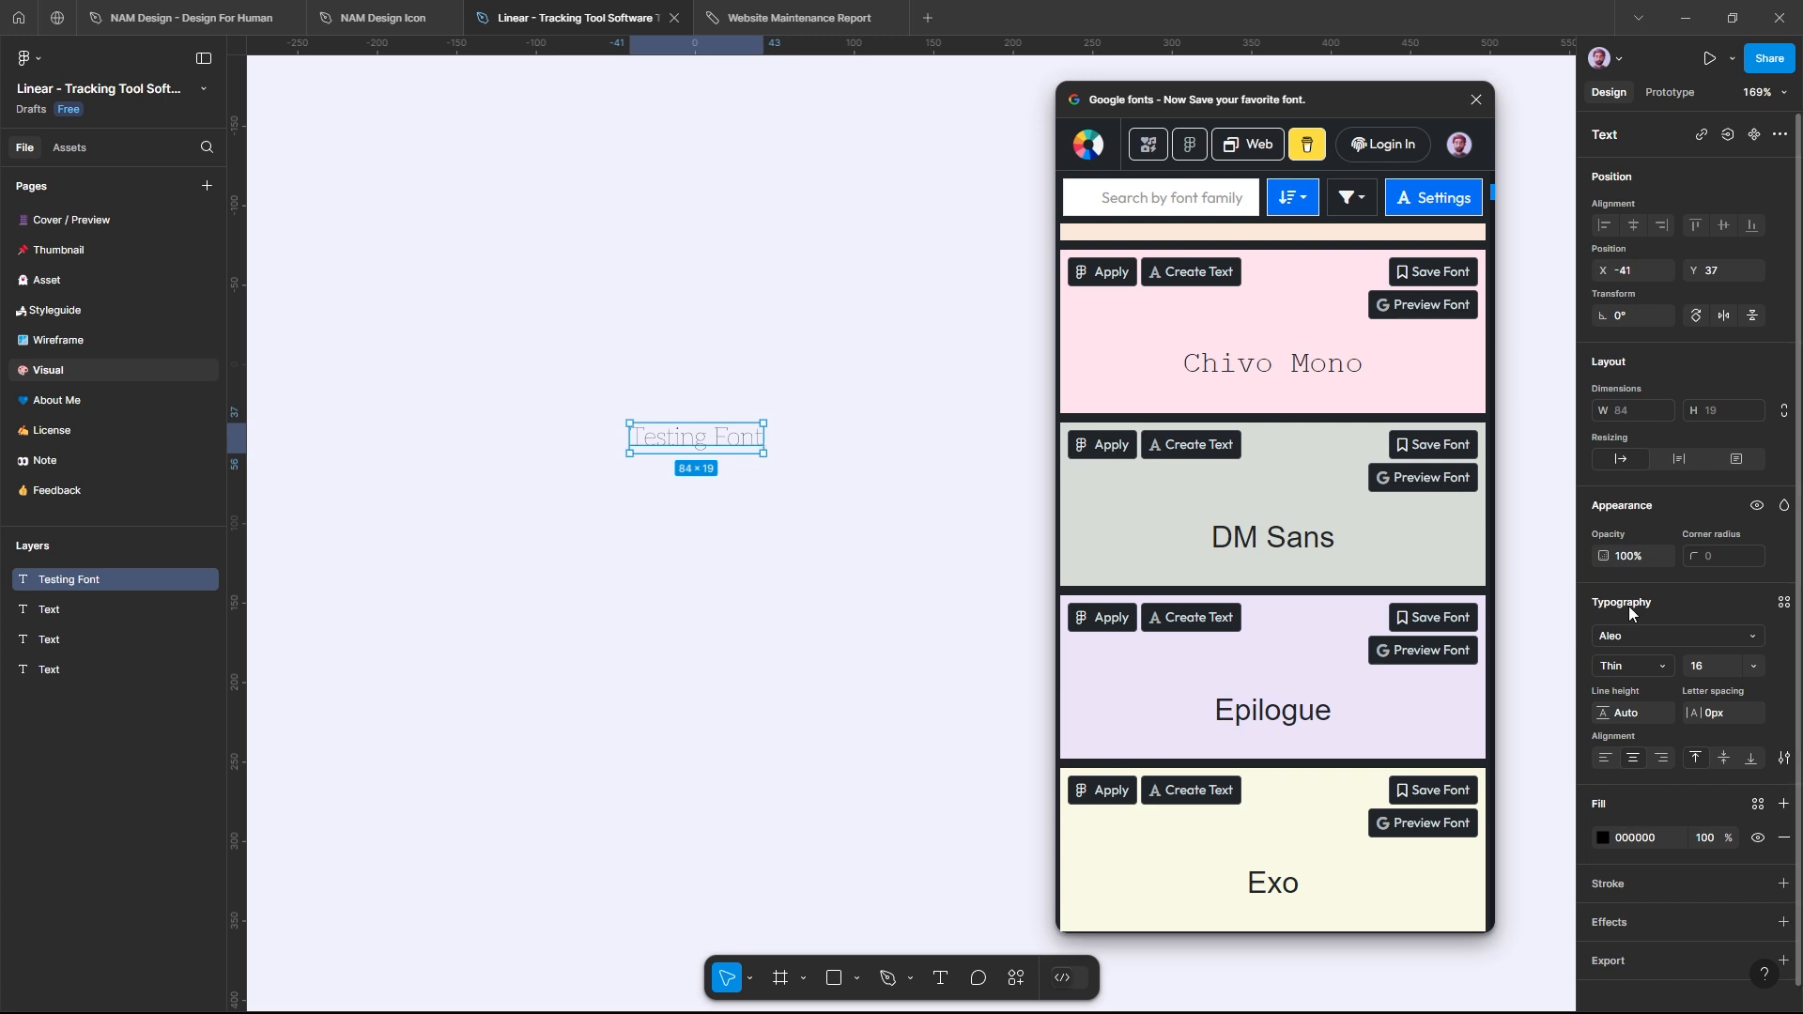
left_click(1753, 665)
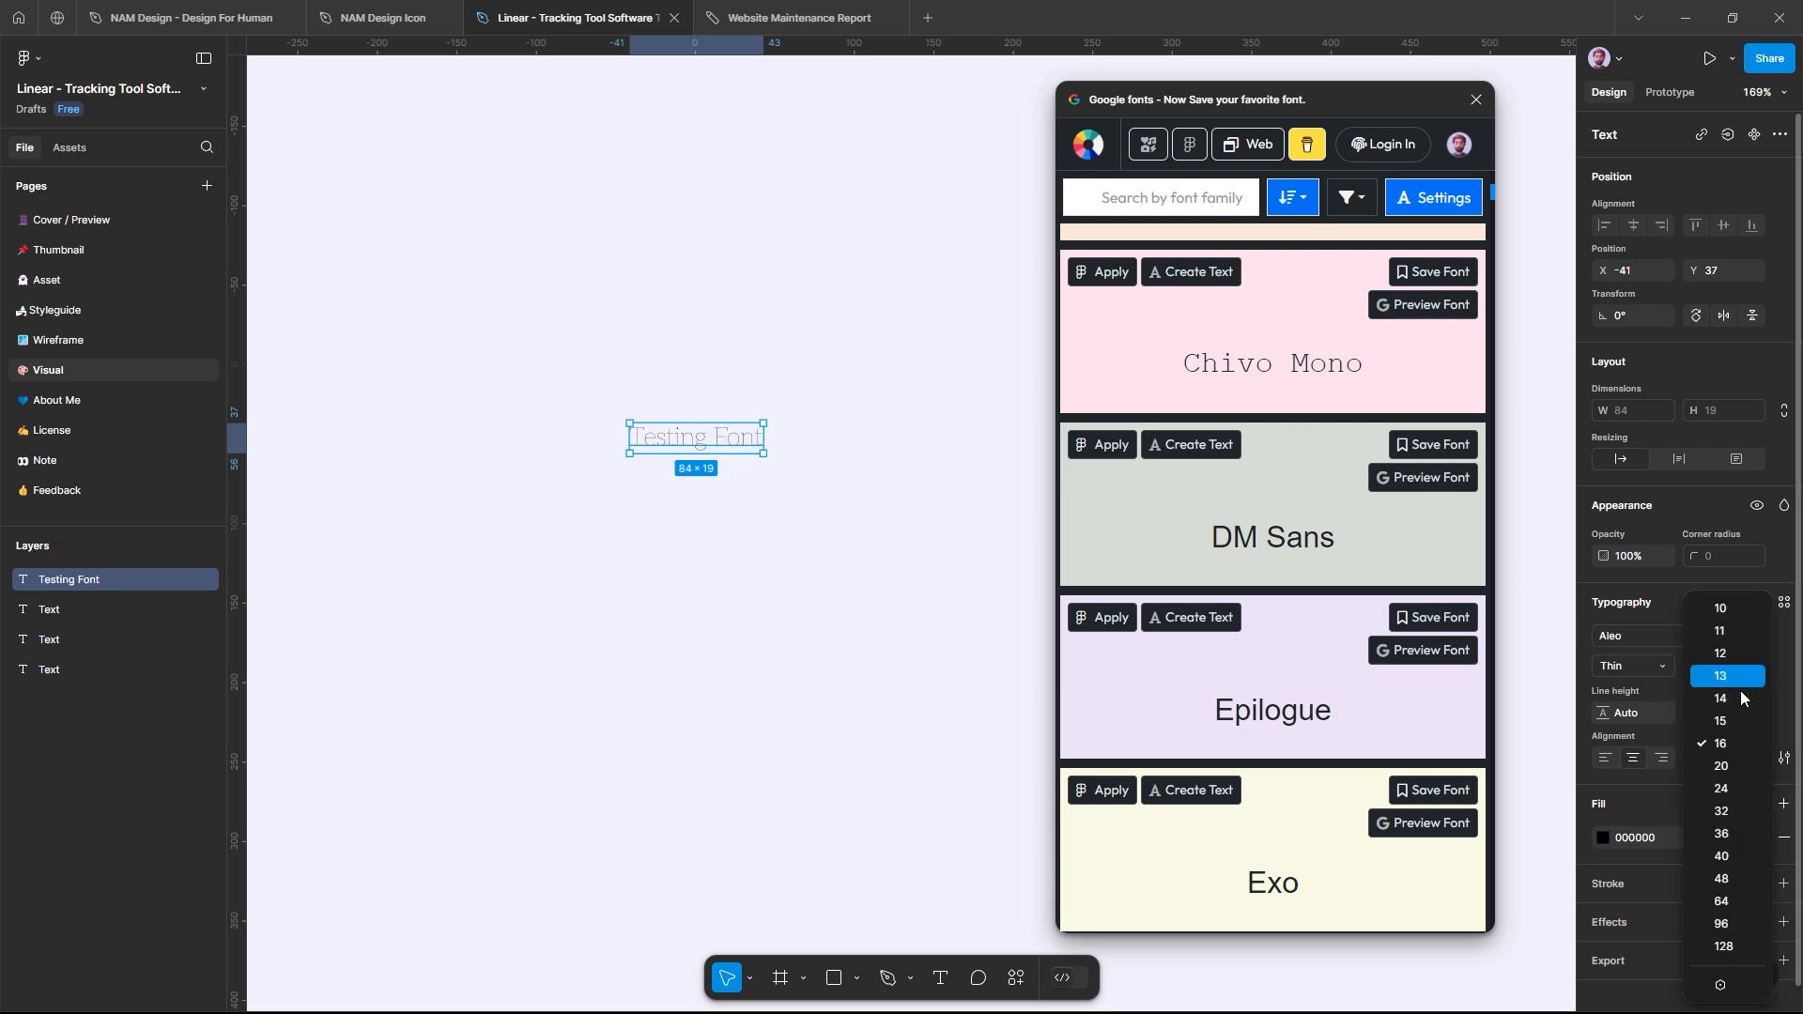
left_click(1731, 819)
Step: Try the Barlow Semi Condensed, Chivo and DM Sans fonts from the plugin on the Testing Font text
left_click(885, 462)
left_click(813, 462)
scroll(1240, 363, "up", 10)
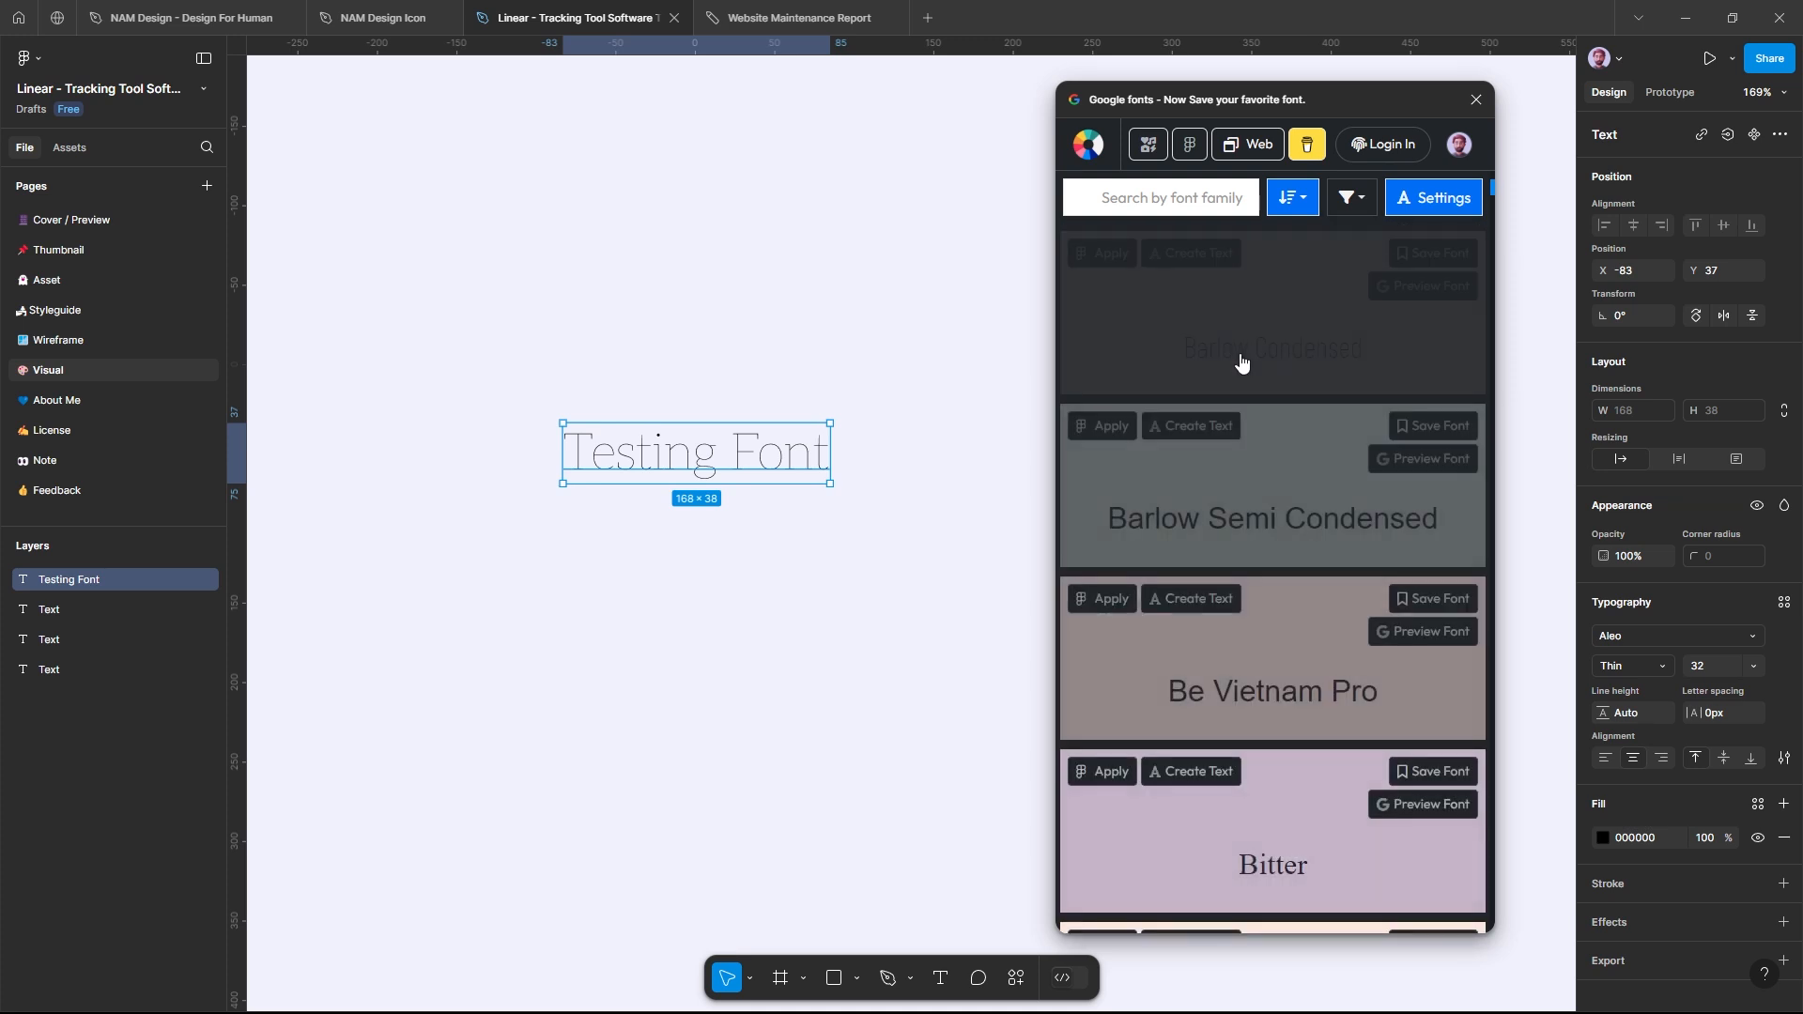
left_click(1260, 488)
scroll(1265, 526, "down", 2)
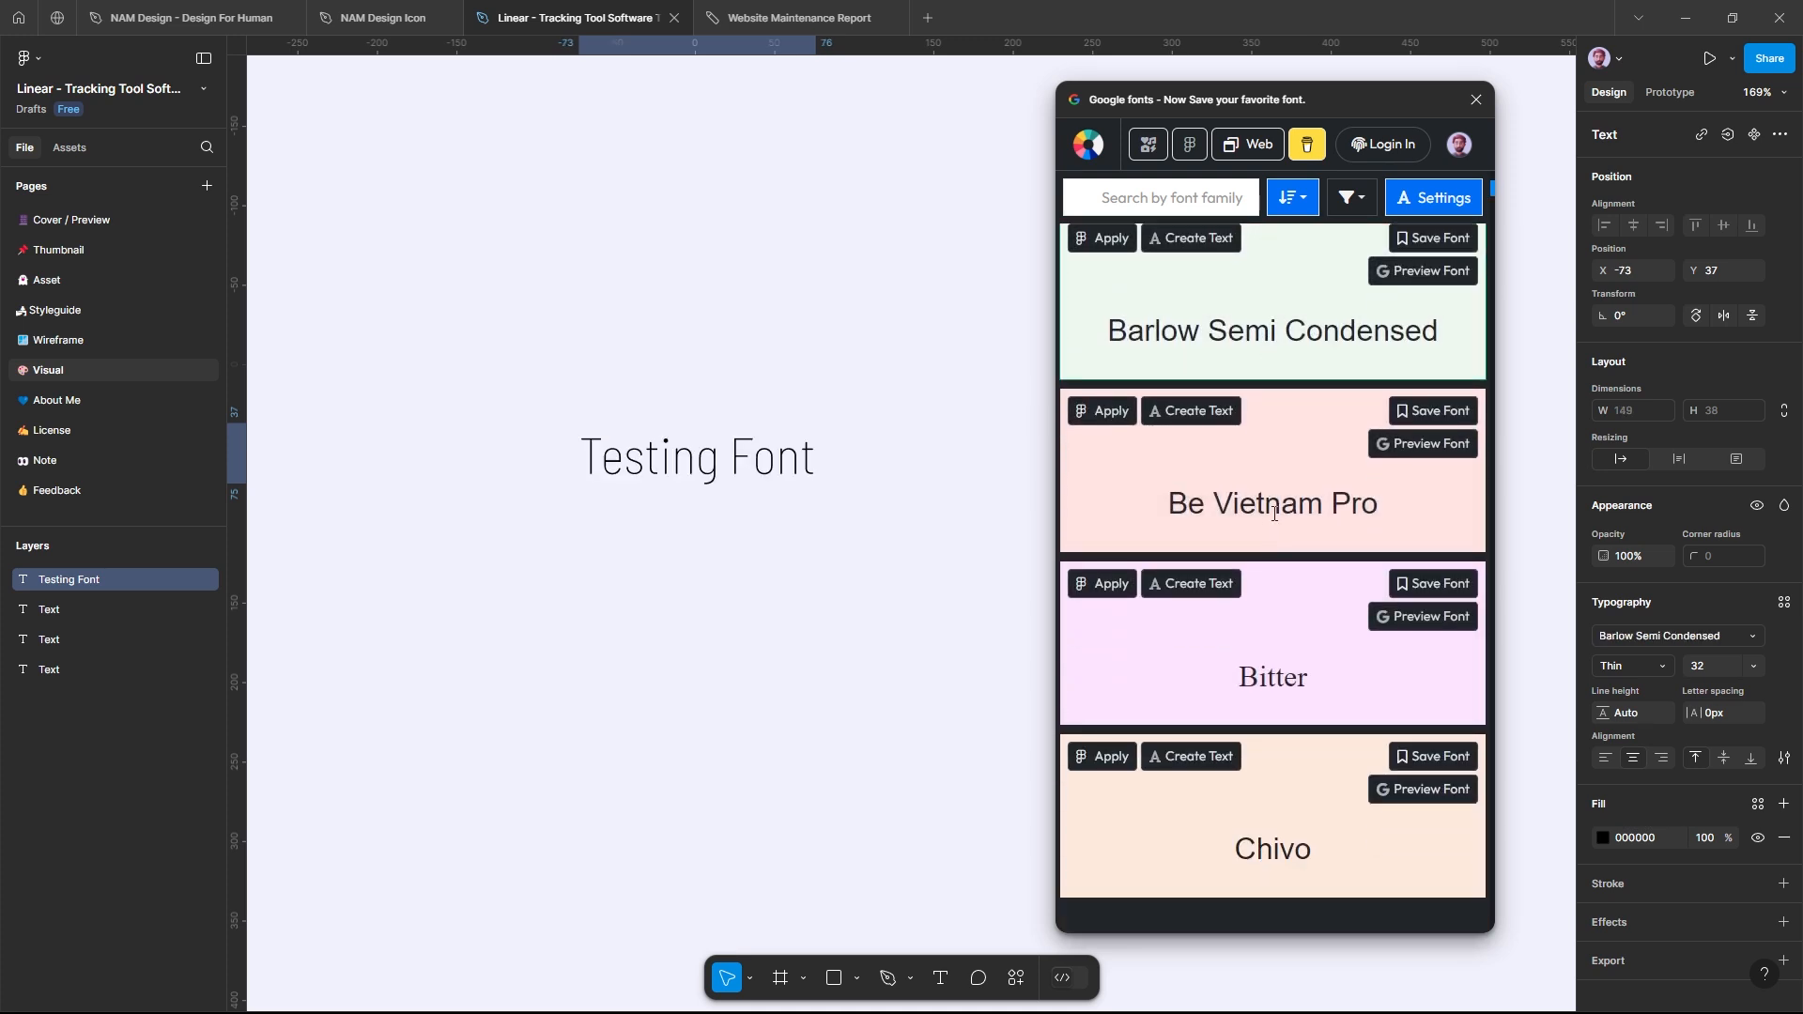
left_click(1270, 522)
scroll(1272, 521, "down", 1)
left_click(1282, 568)
scroll(1283, 568, "down", 1)
left_click(1283, 568)
scroll(1284, 573, "down", 2)
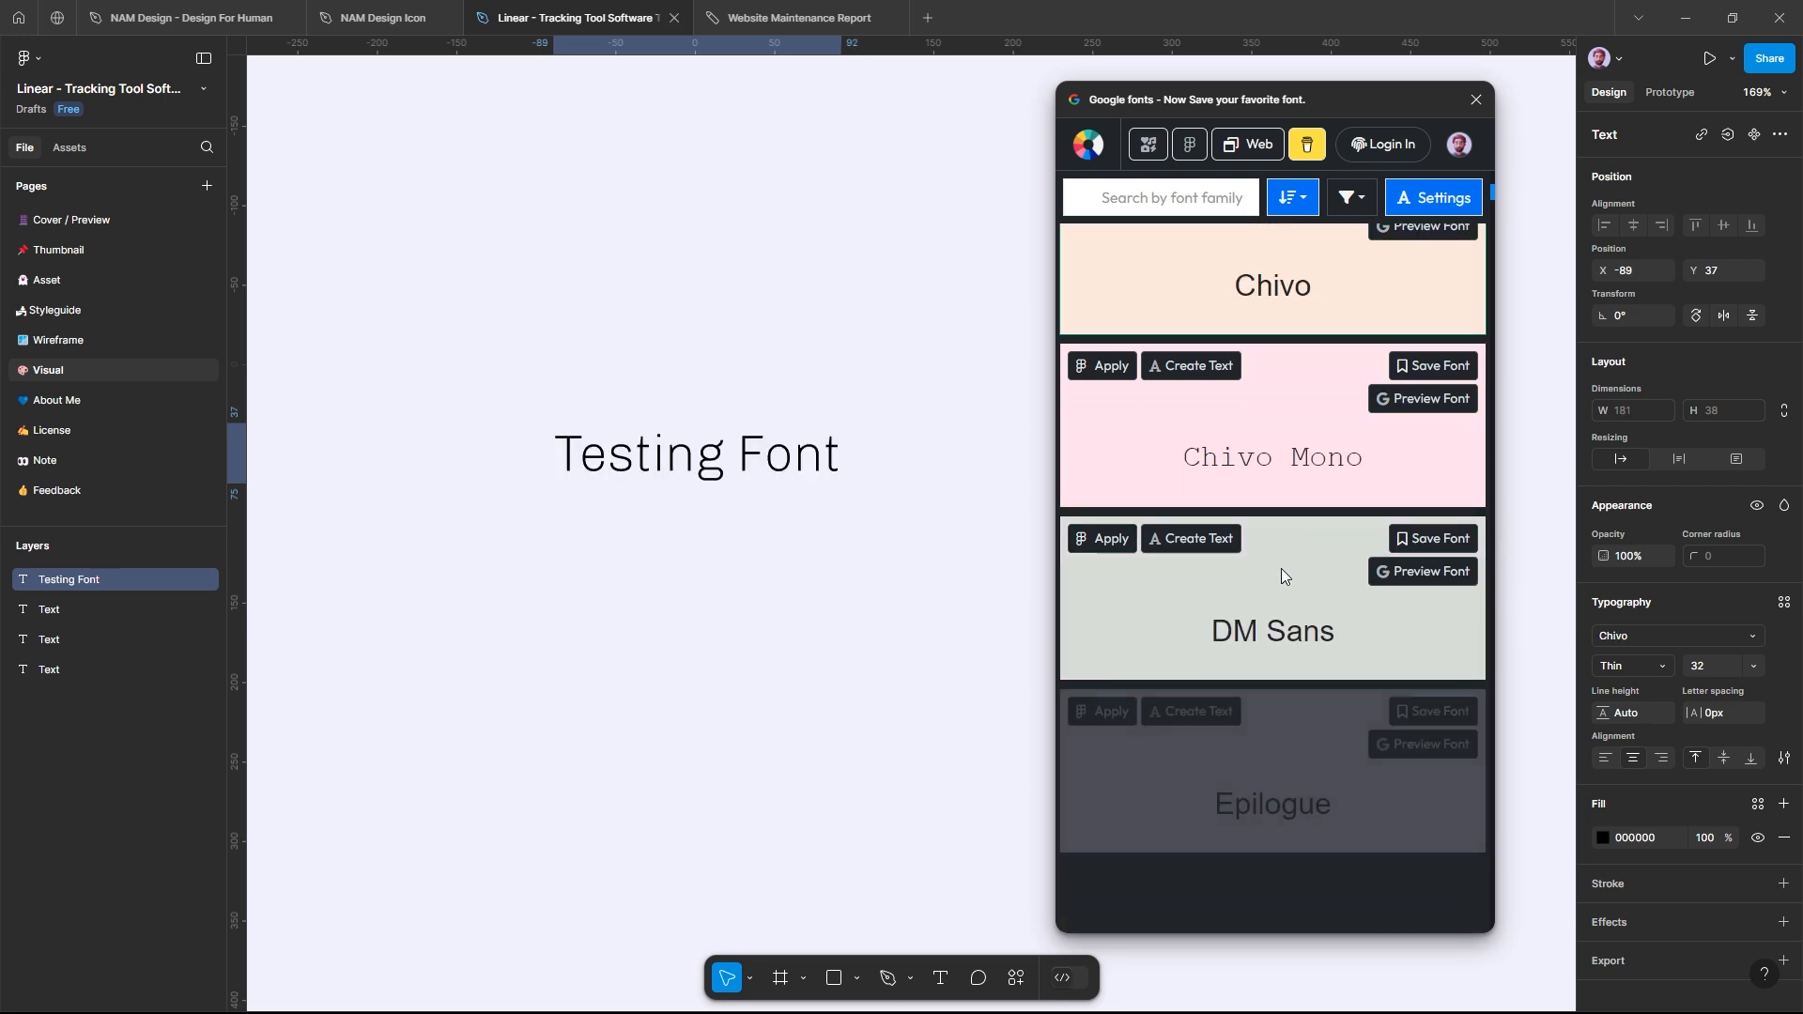
left_click(1272, 627)
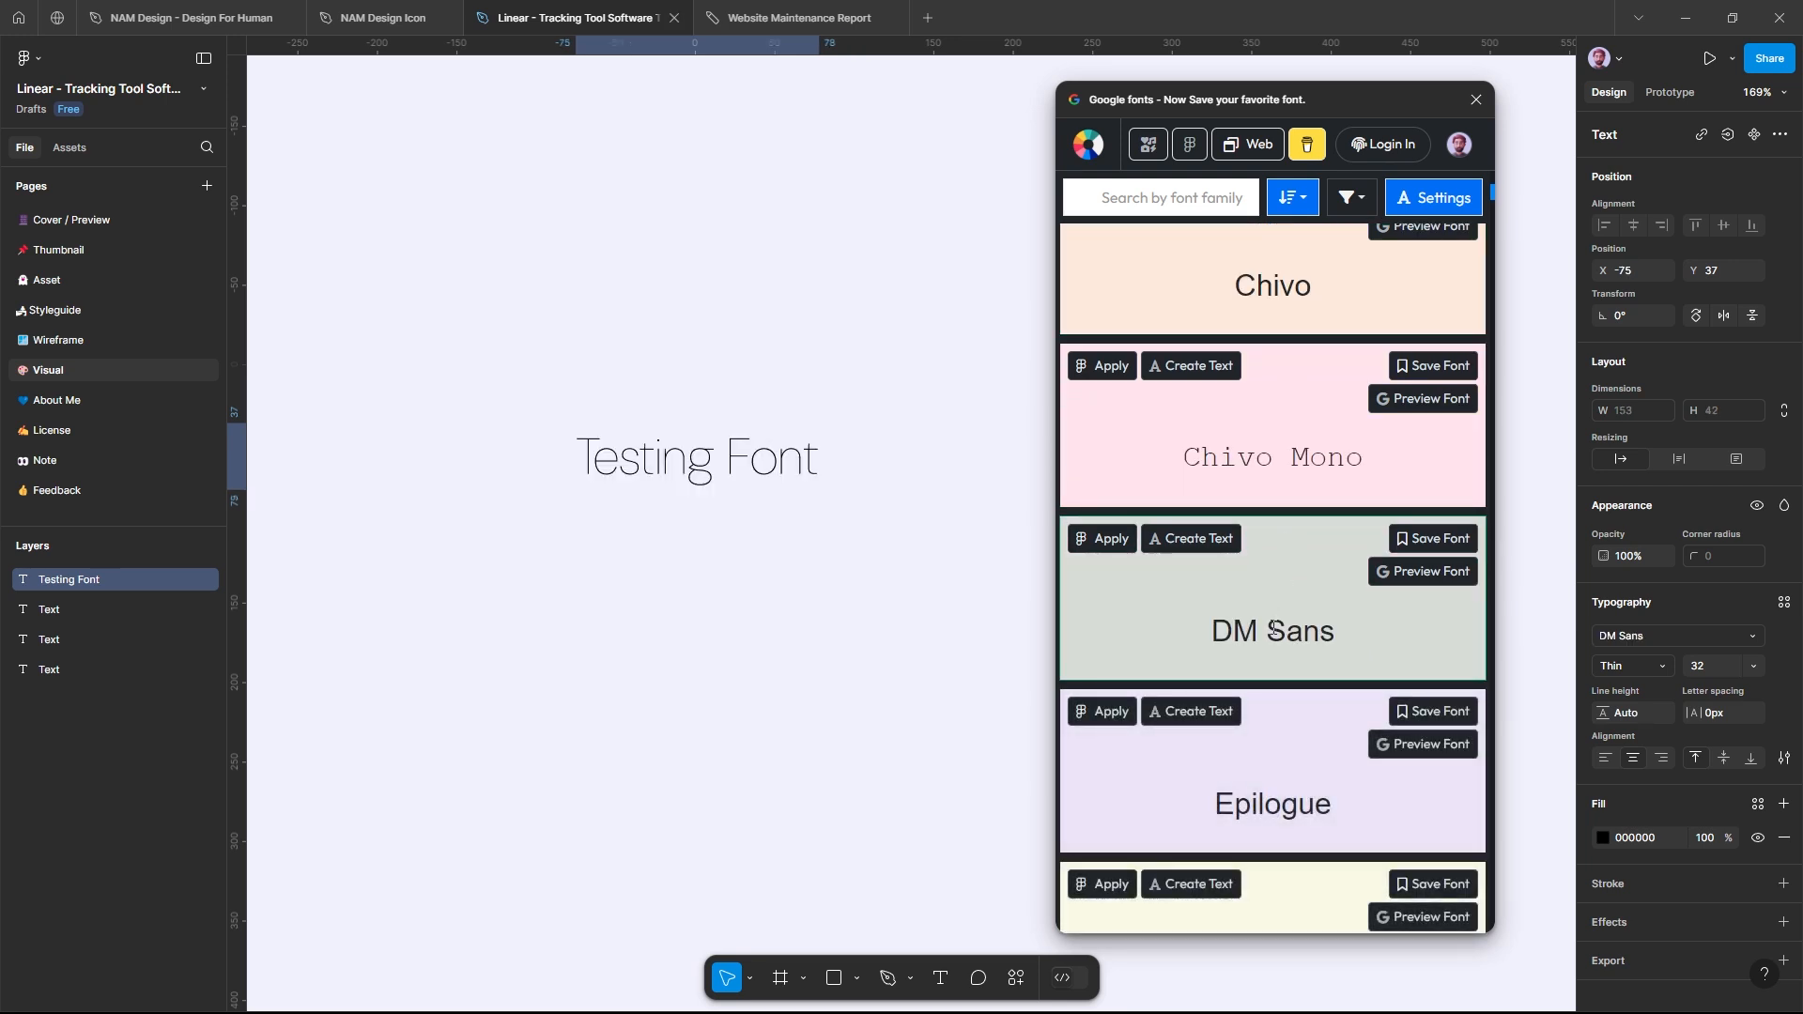
Step: Set the Testing Font text to Chivo Mono and create two Chivo Mono text samples with the plugin
left_click(1281, 456)
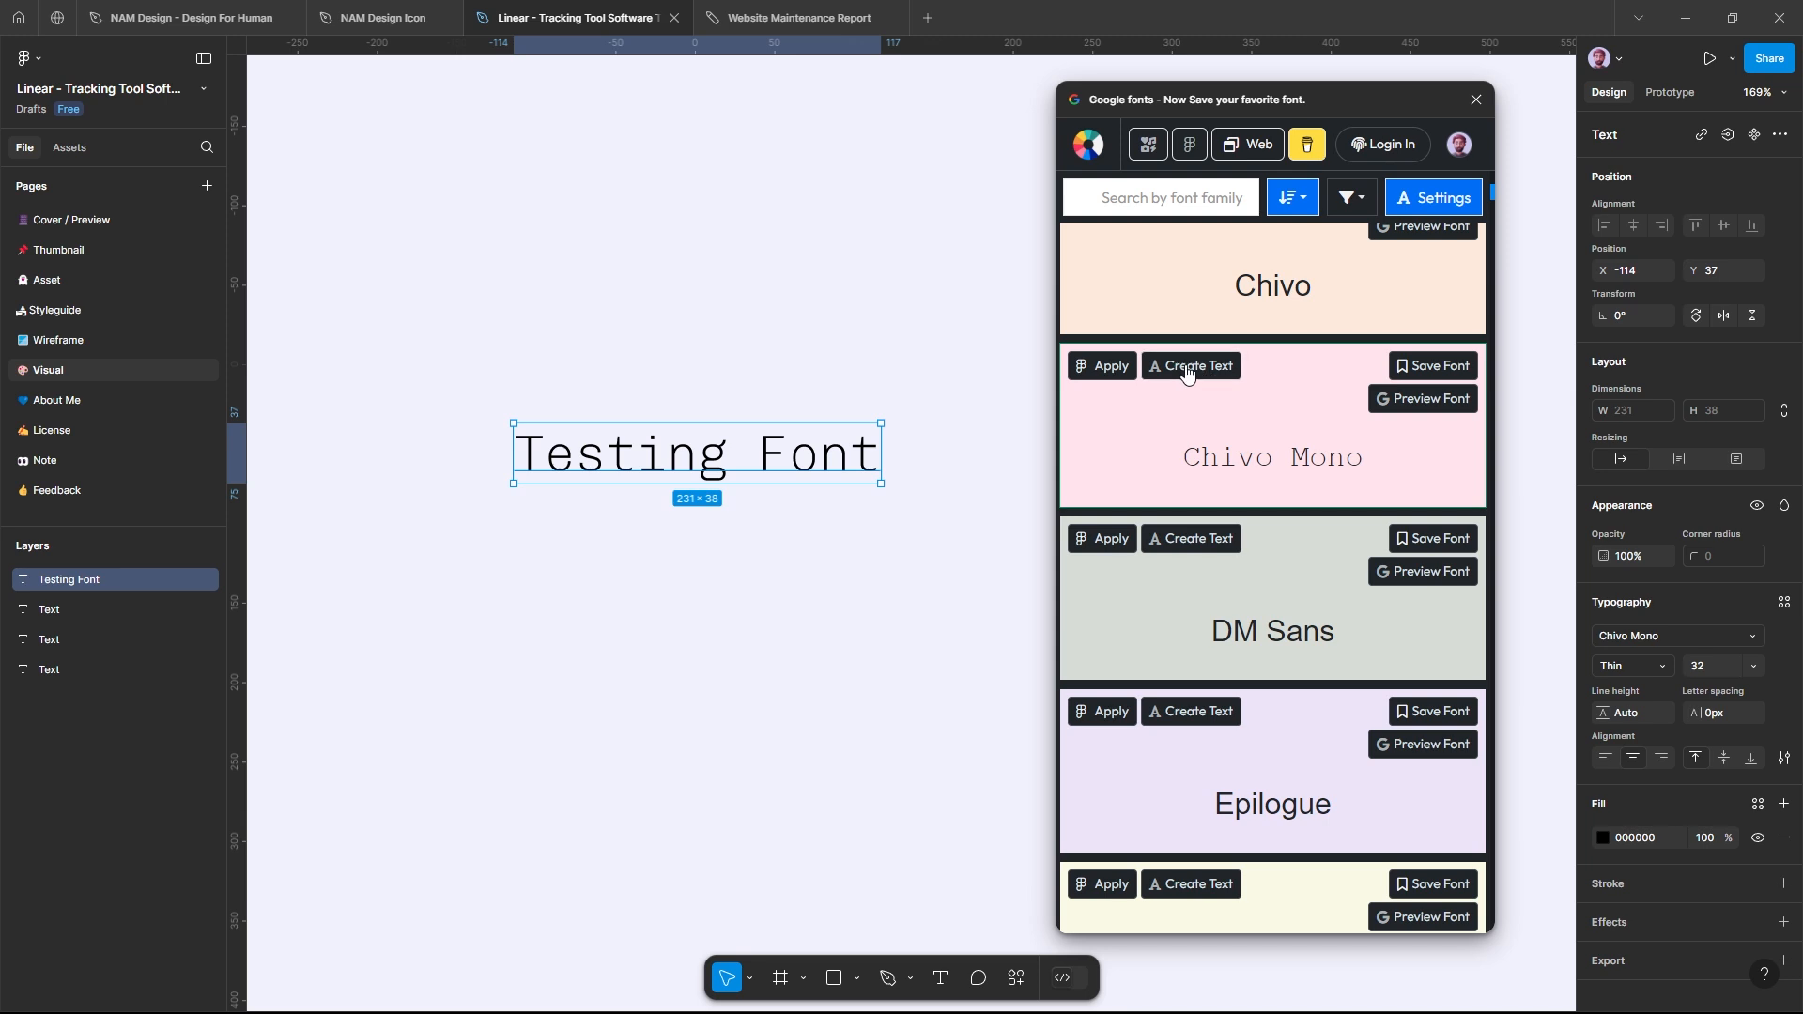
left_click(1534, 277)
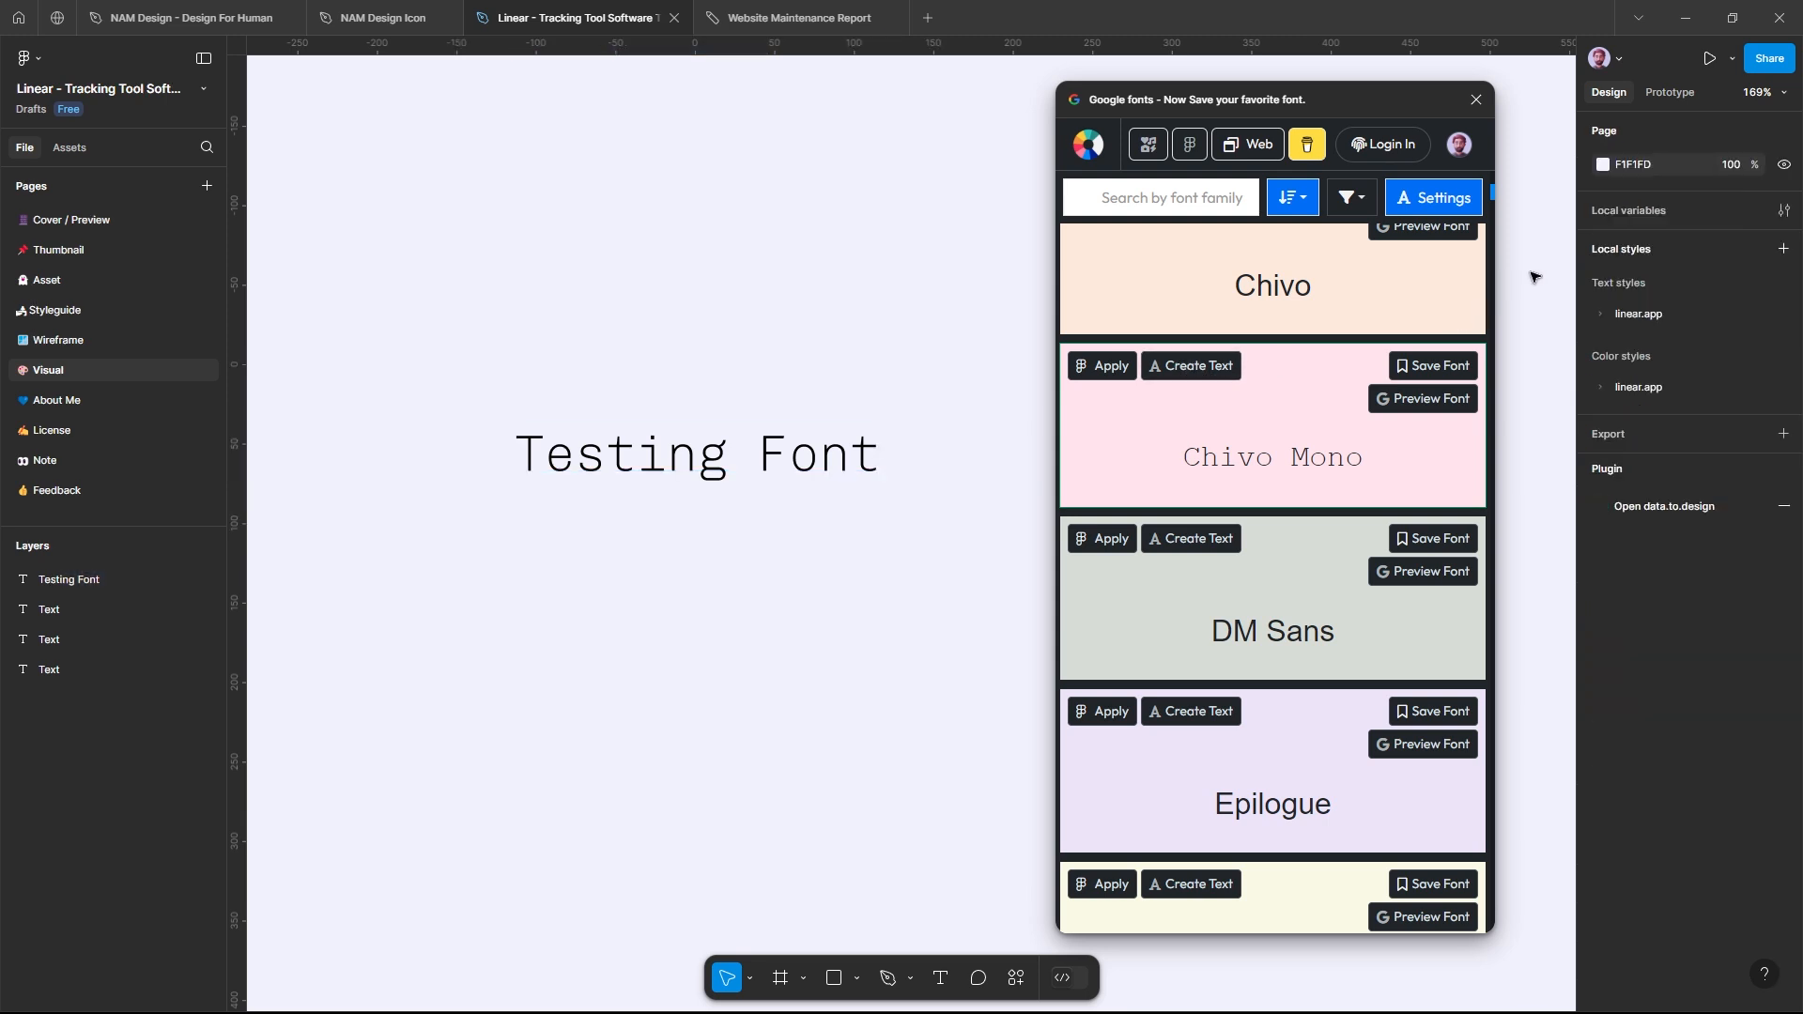
left_click(1209, 366)
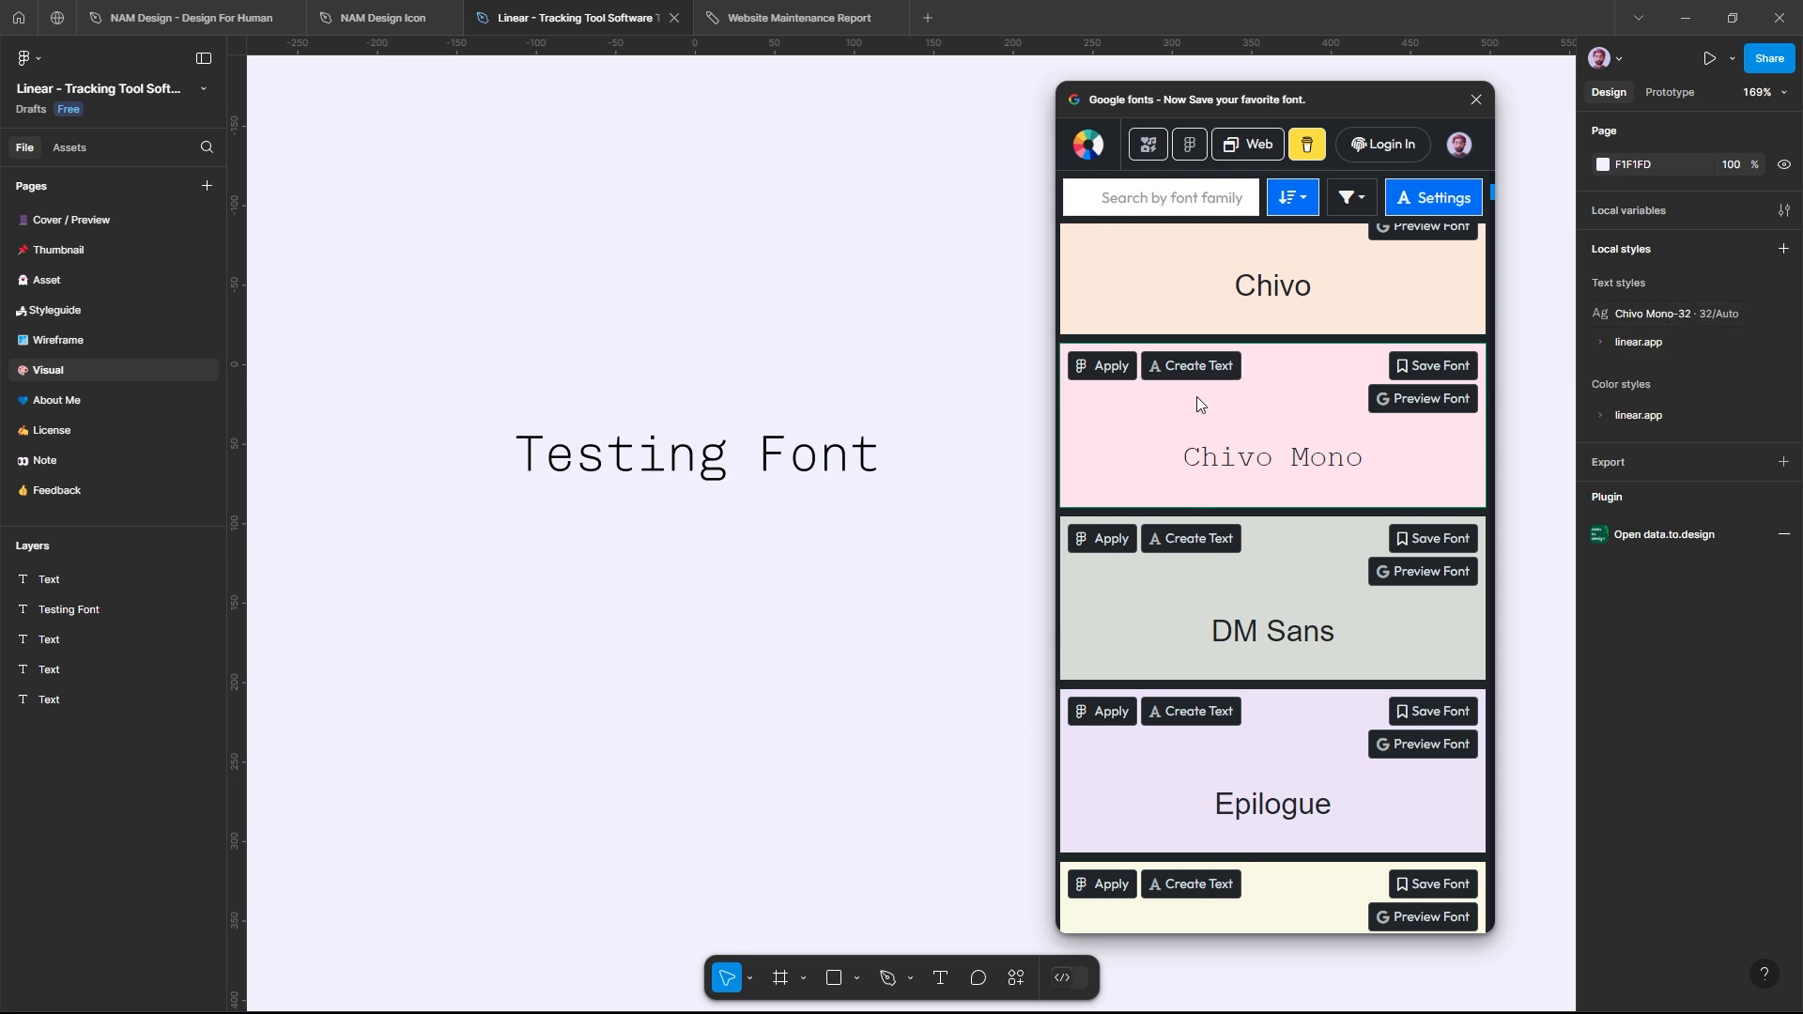
left_click(1191, 367)
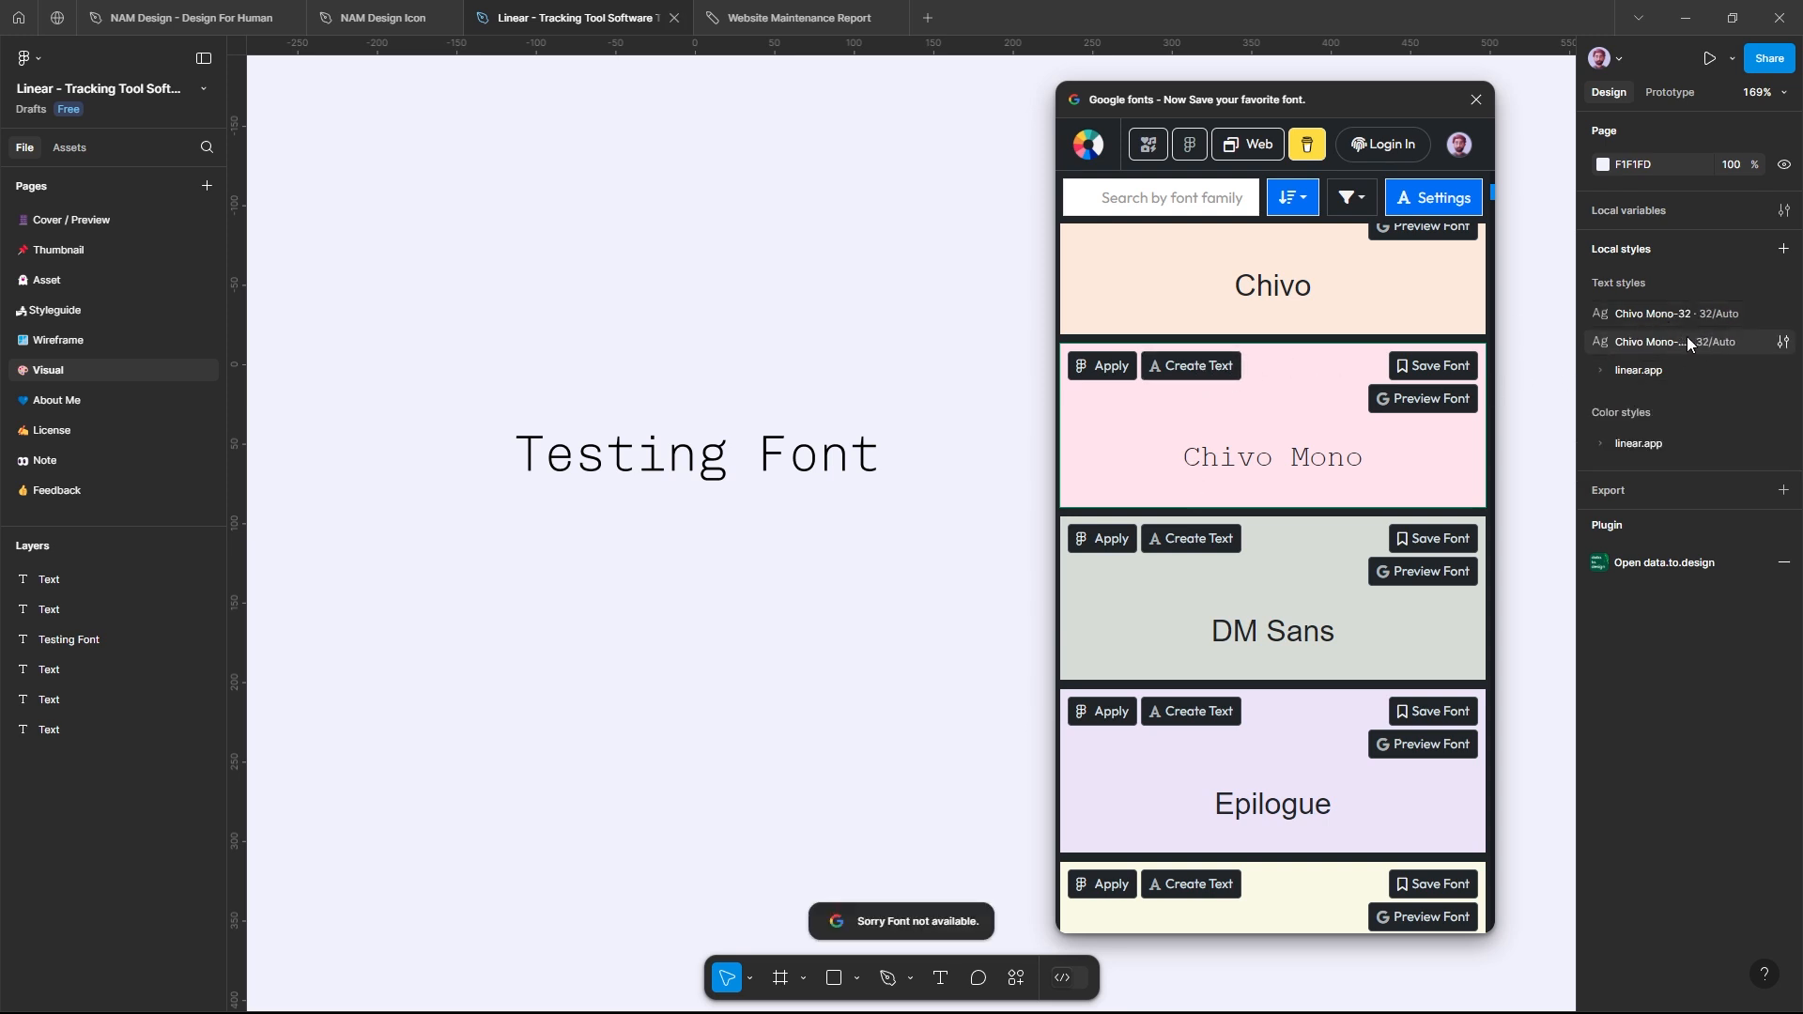
left_click(1097, 369)
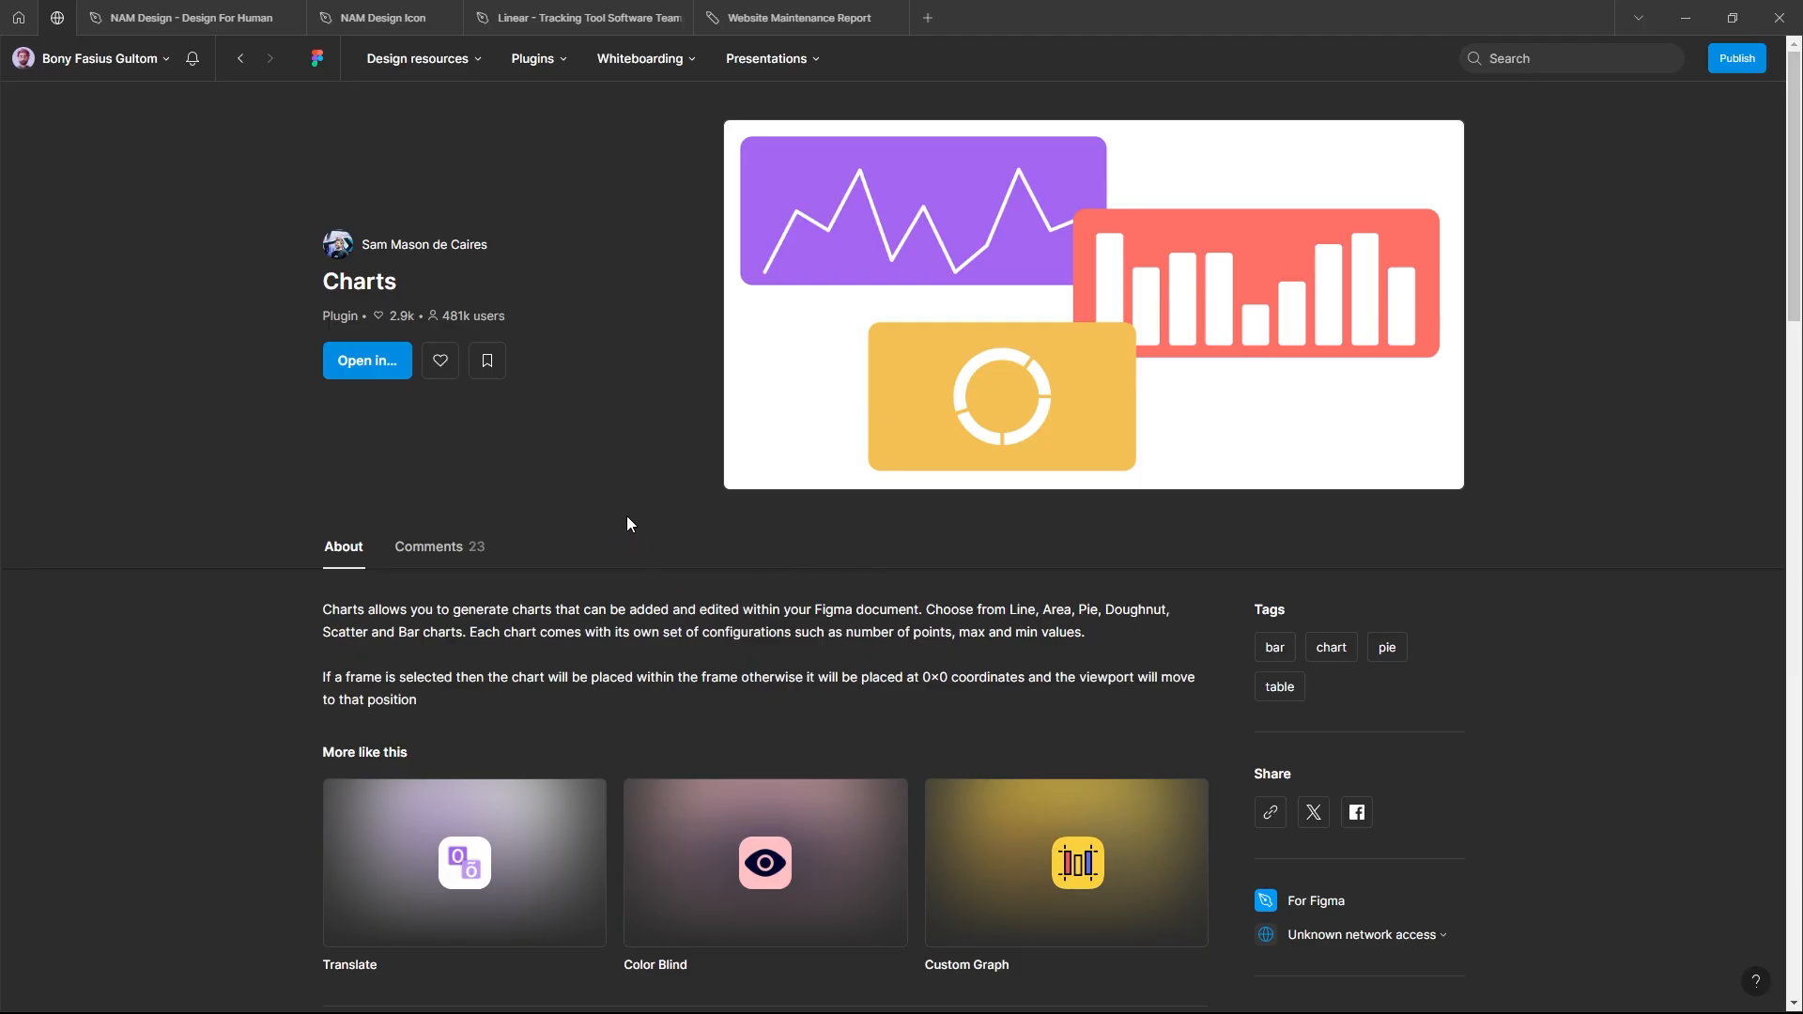
Step: Open the Linear tracking tool file from the Charts plugin's community page and run the plugin
left_click(379, 370)
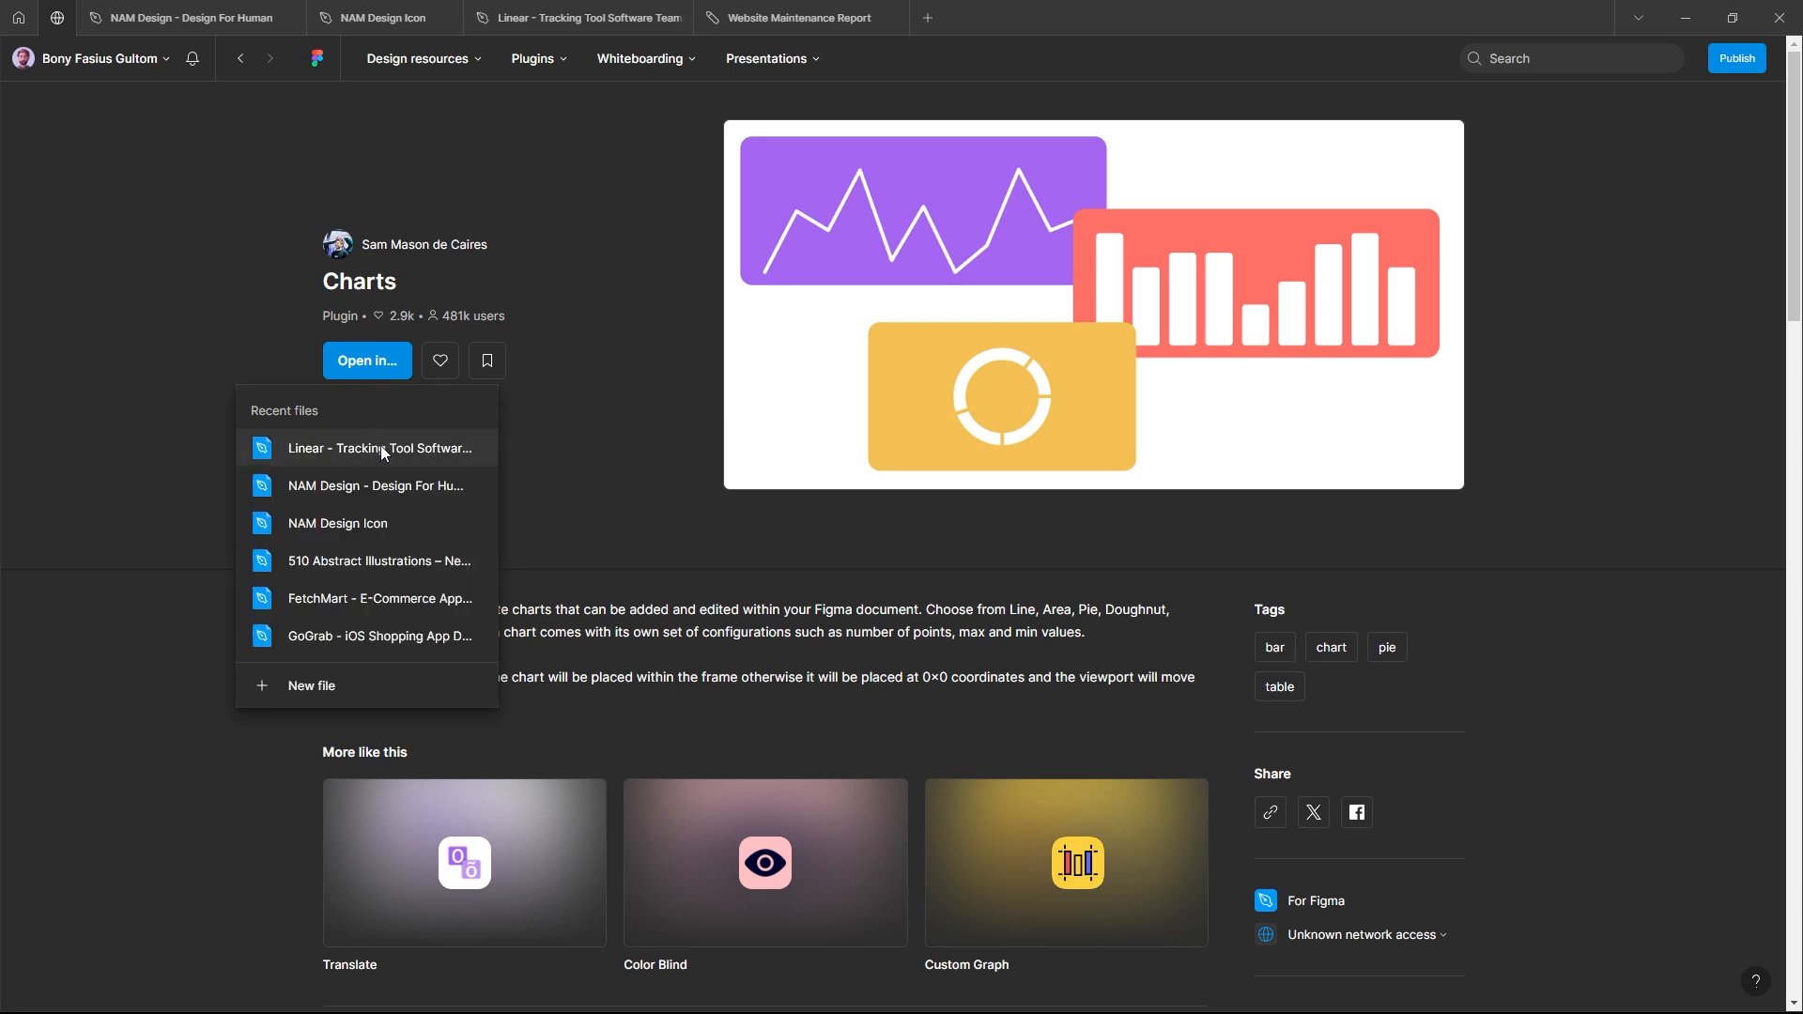
left_click(380, 445)
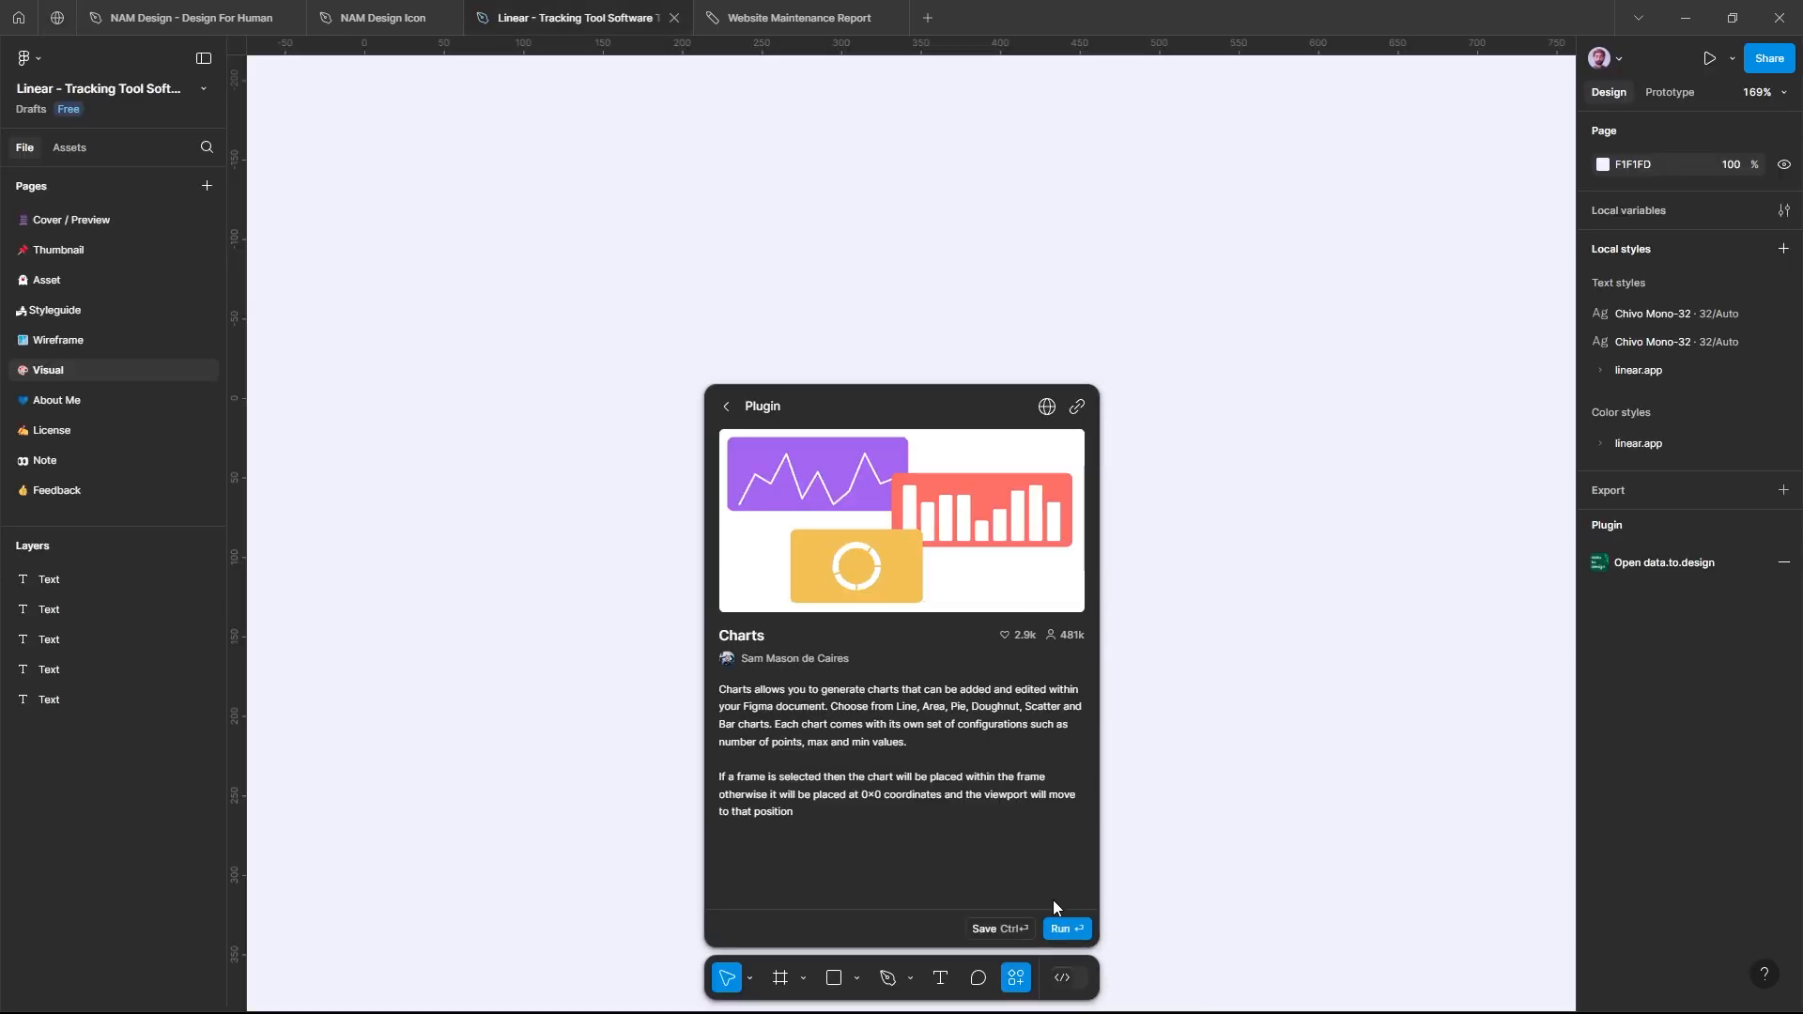
left_click(1061, 928)
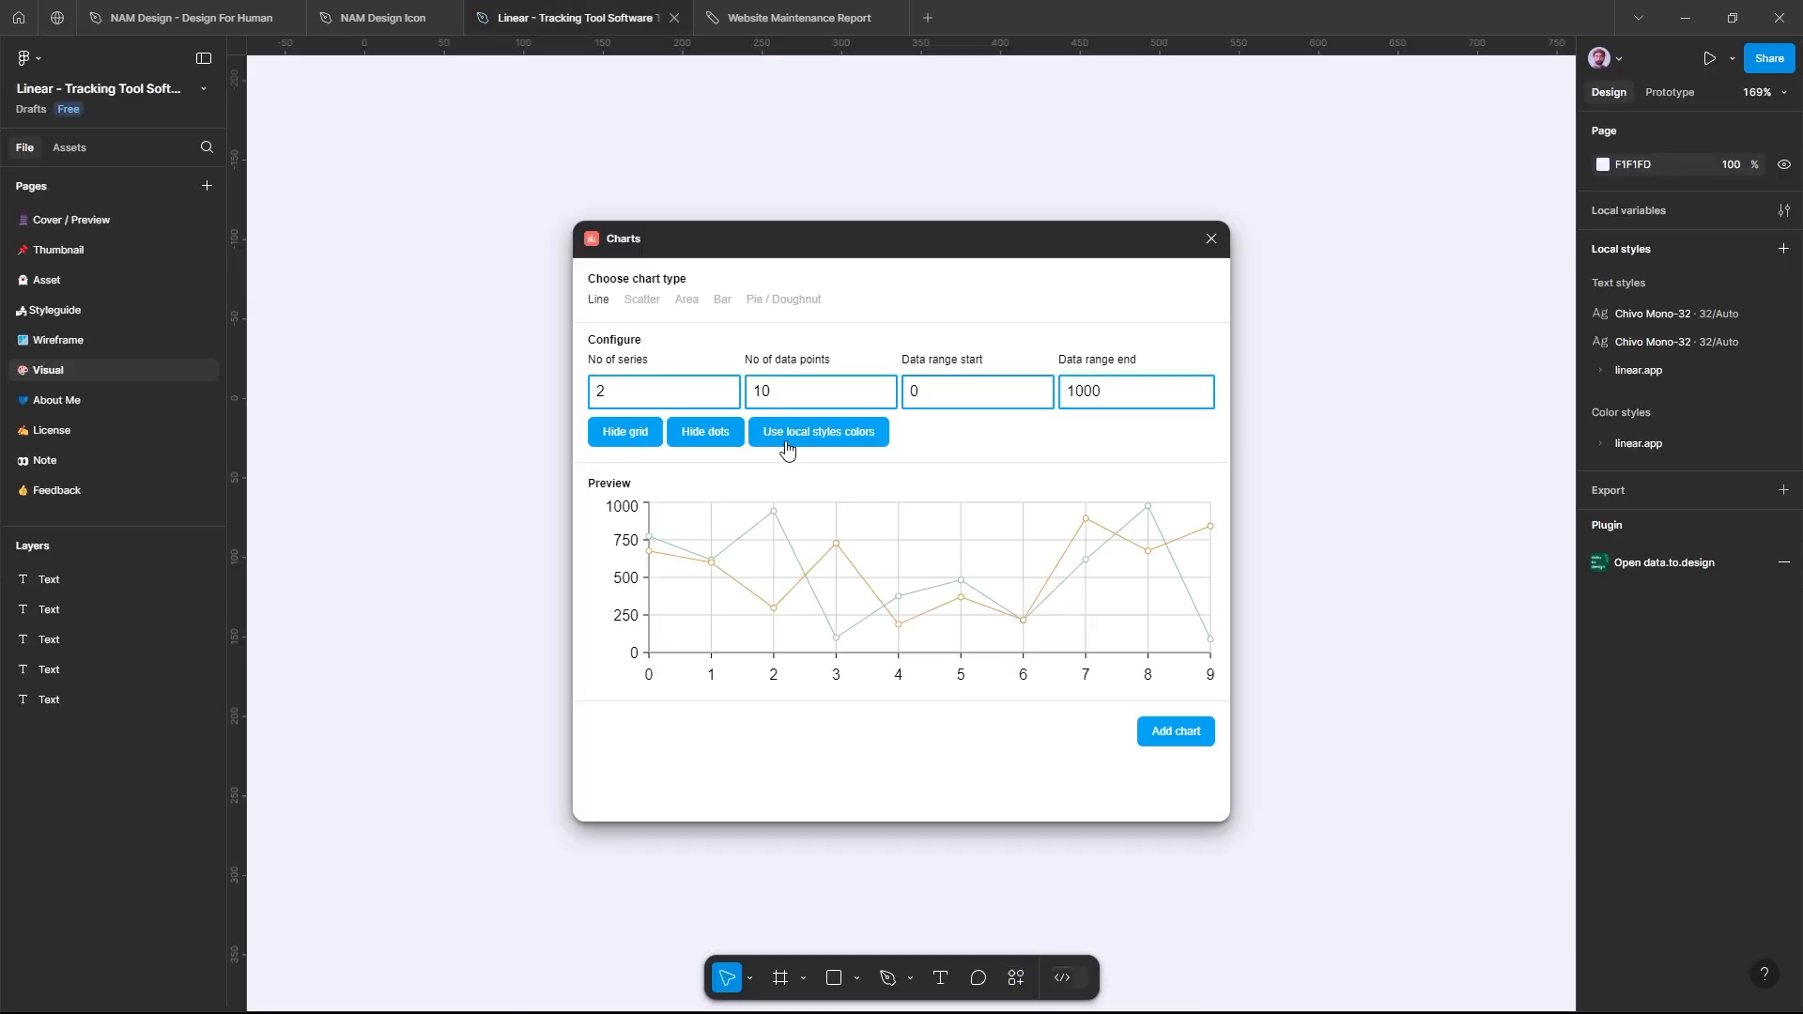
Step: Preview the Area, Scatter, Bar, Pie / Doughnut and Line chart types in the Charts plugin
left_click(688, 300)
left_click(644, 302)
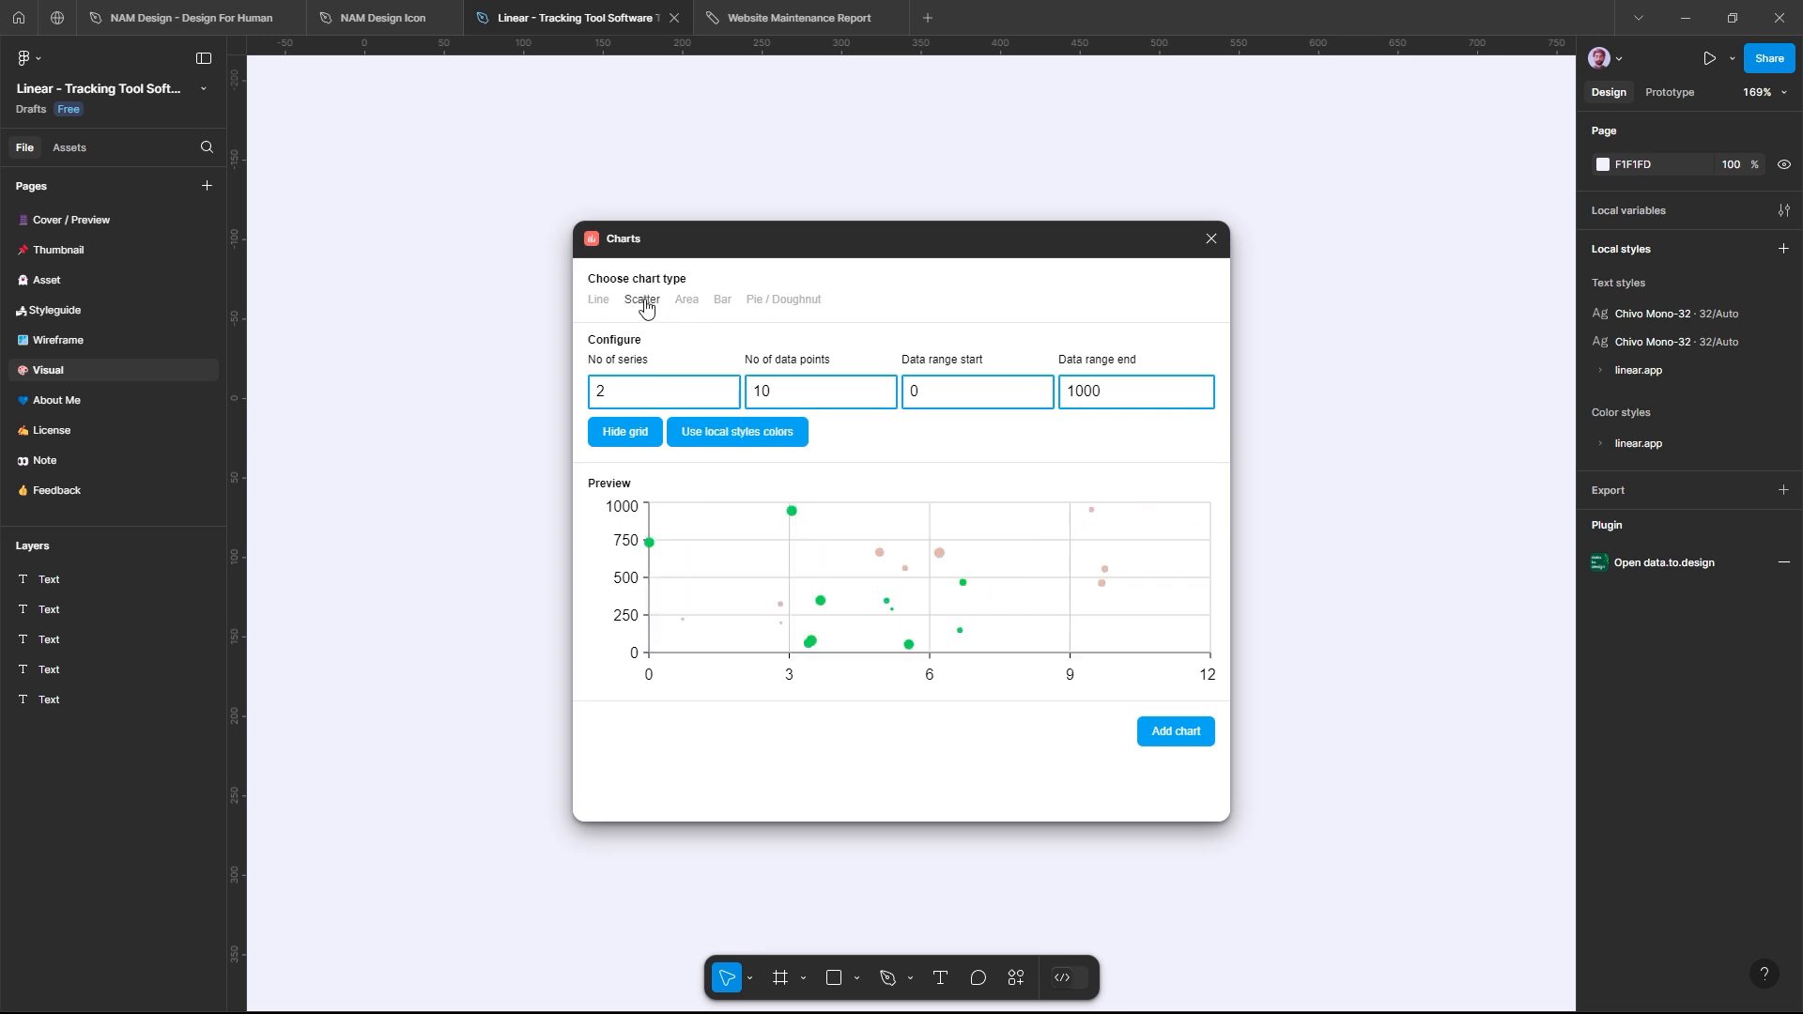
left_click(726, 310)
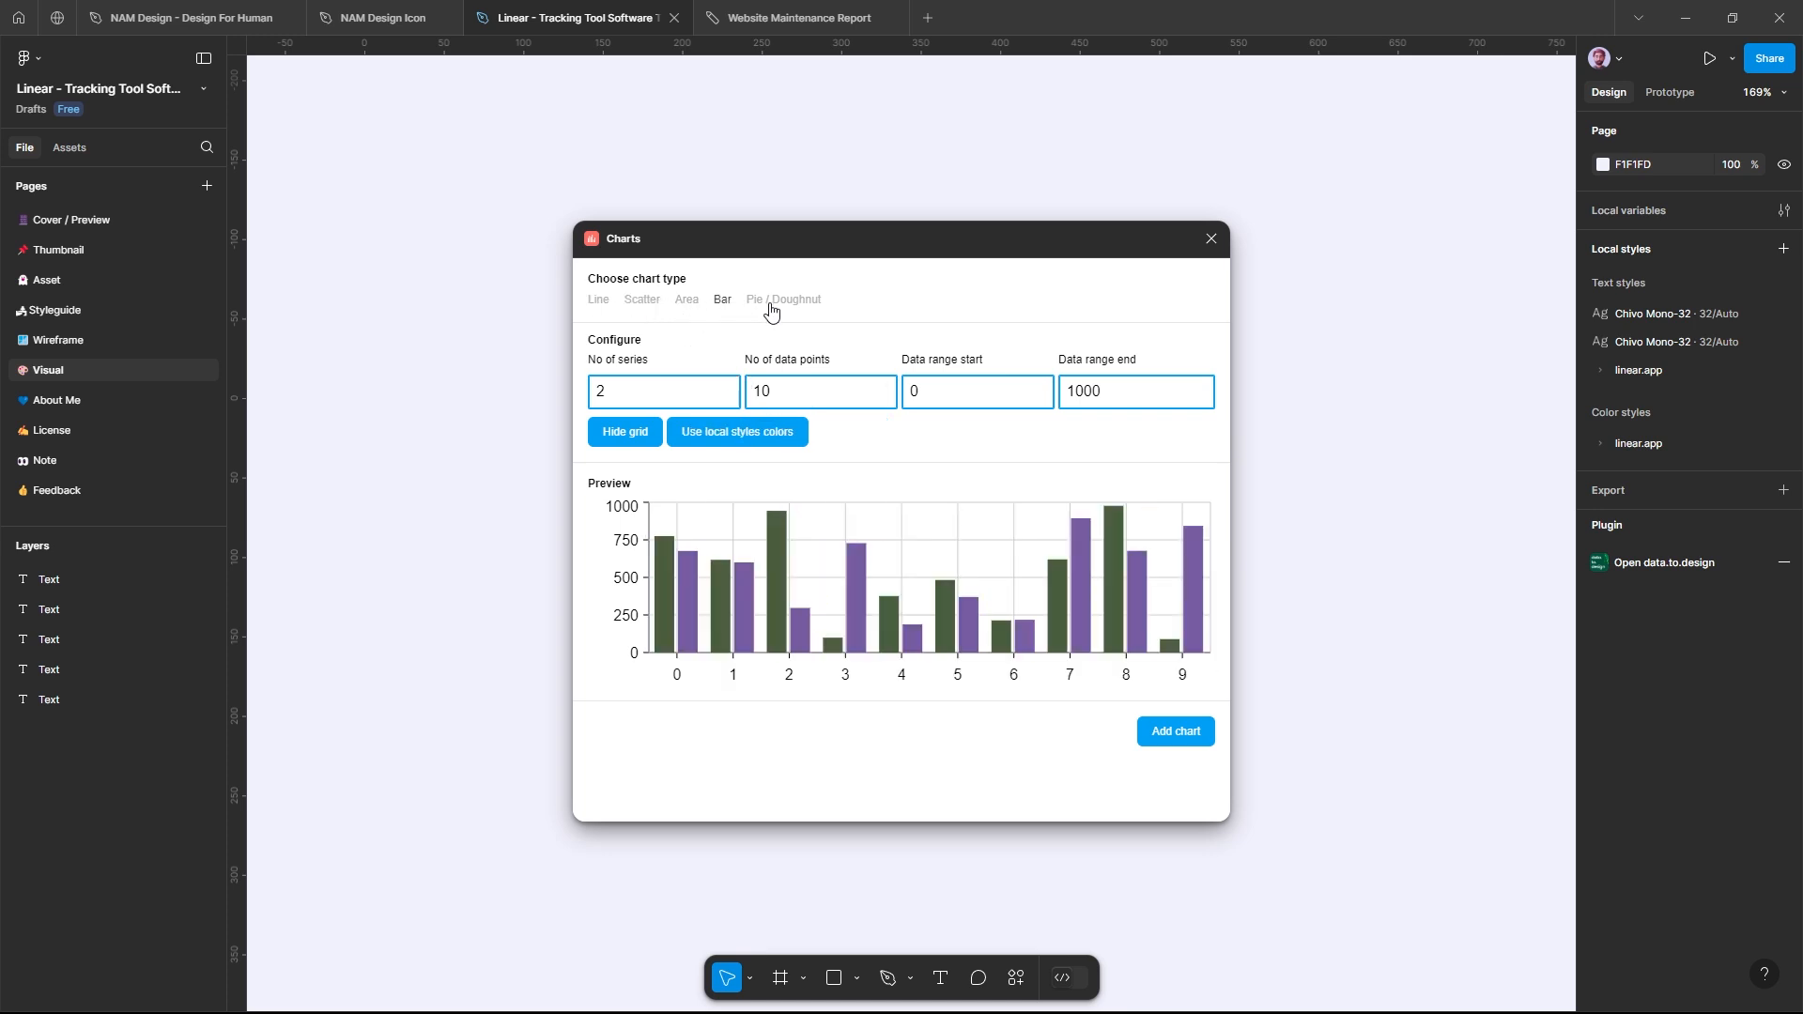
left_click(770, 310)
left_click(604, 304)
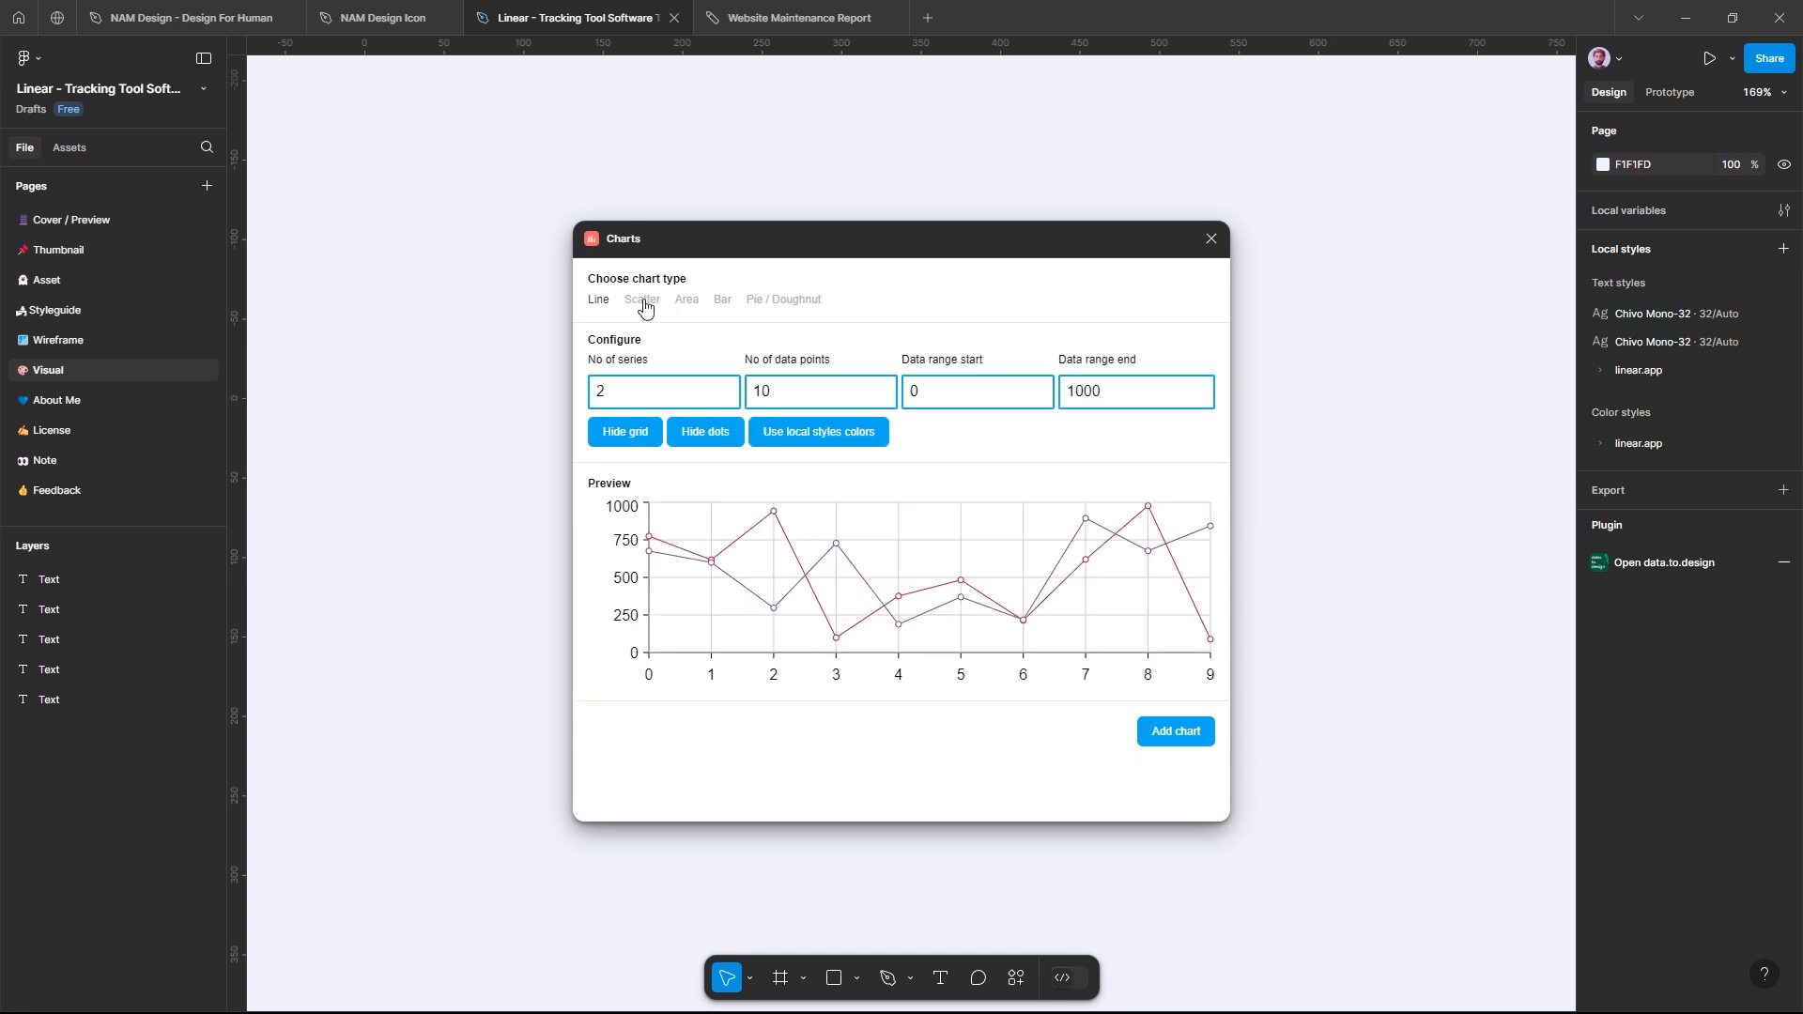
left_click(645, 302)
left_click(691, 307)
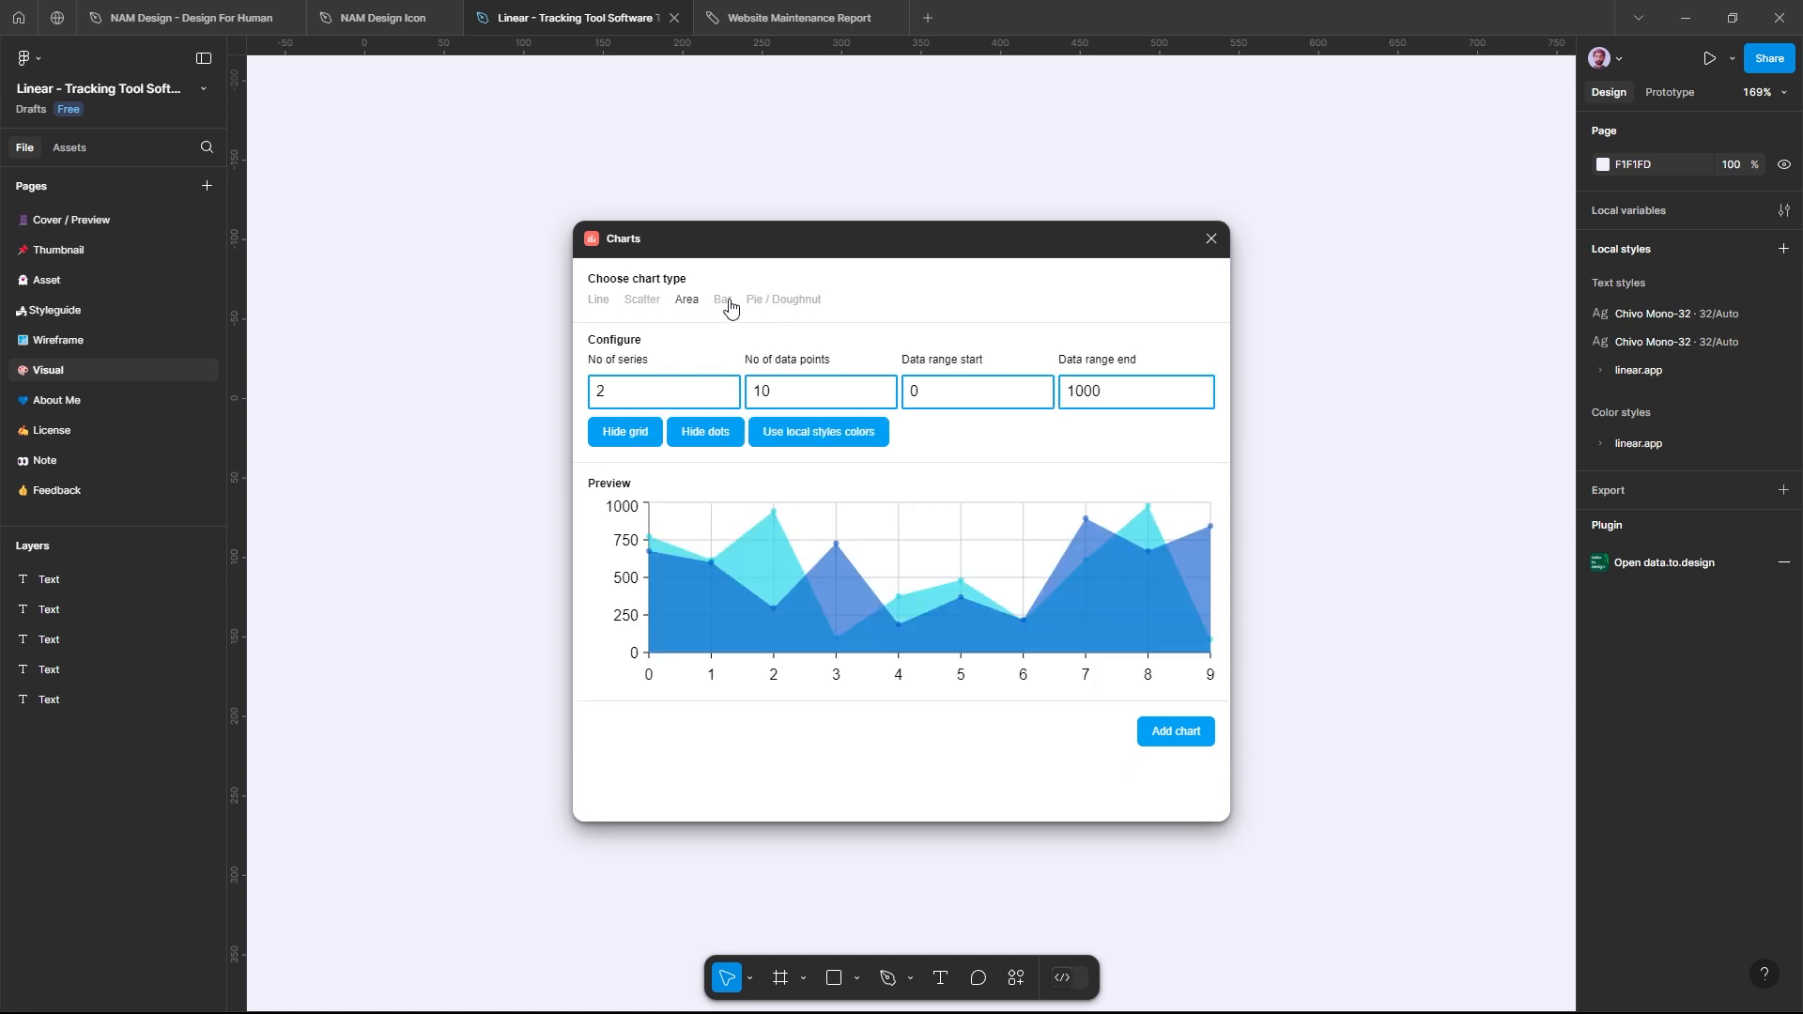
Step: Choose the Bar chart type and set it to 5 series with 5 data points
left_click(729, 309)
left_click(726, 388)
left_click(726, 389)
left_click(726, 388)
left_click(726, 389)
left_click(726, 396)
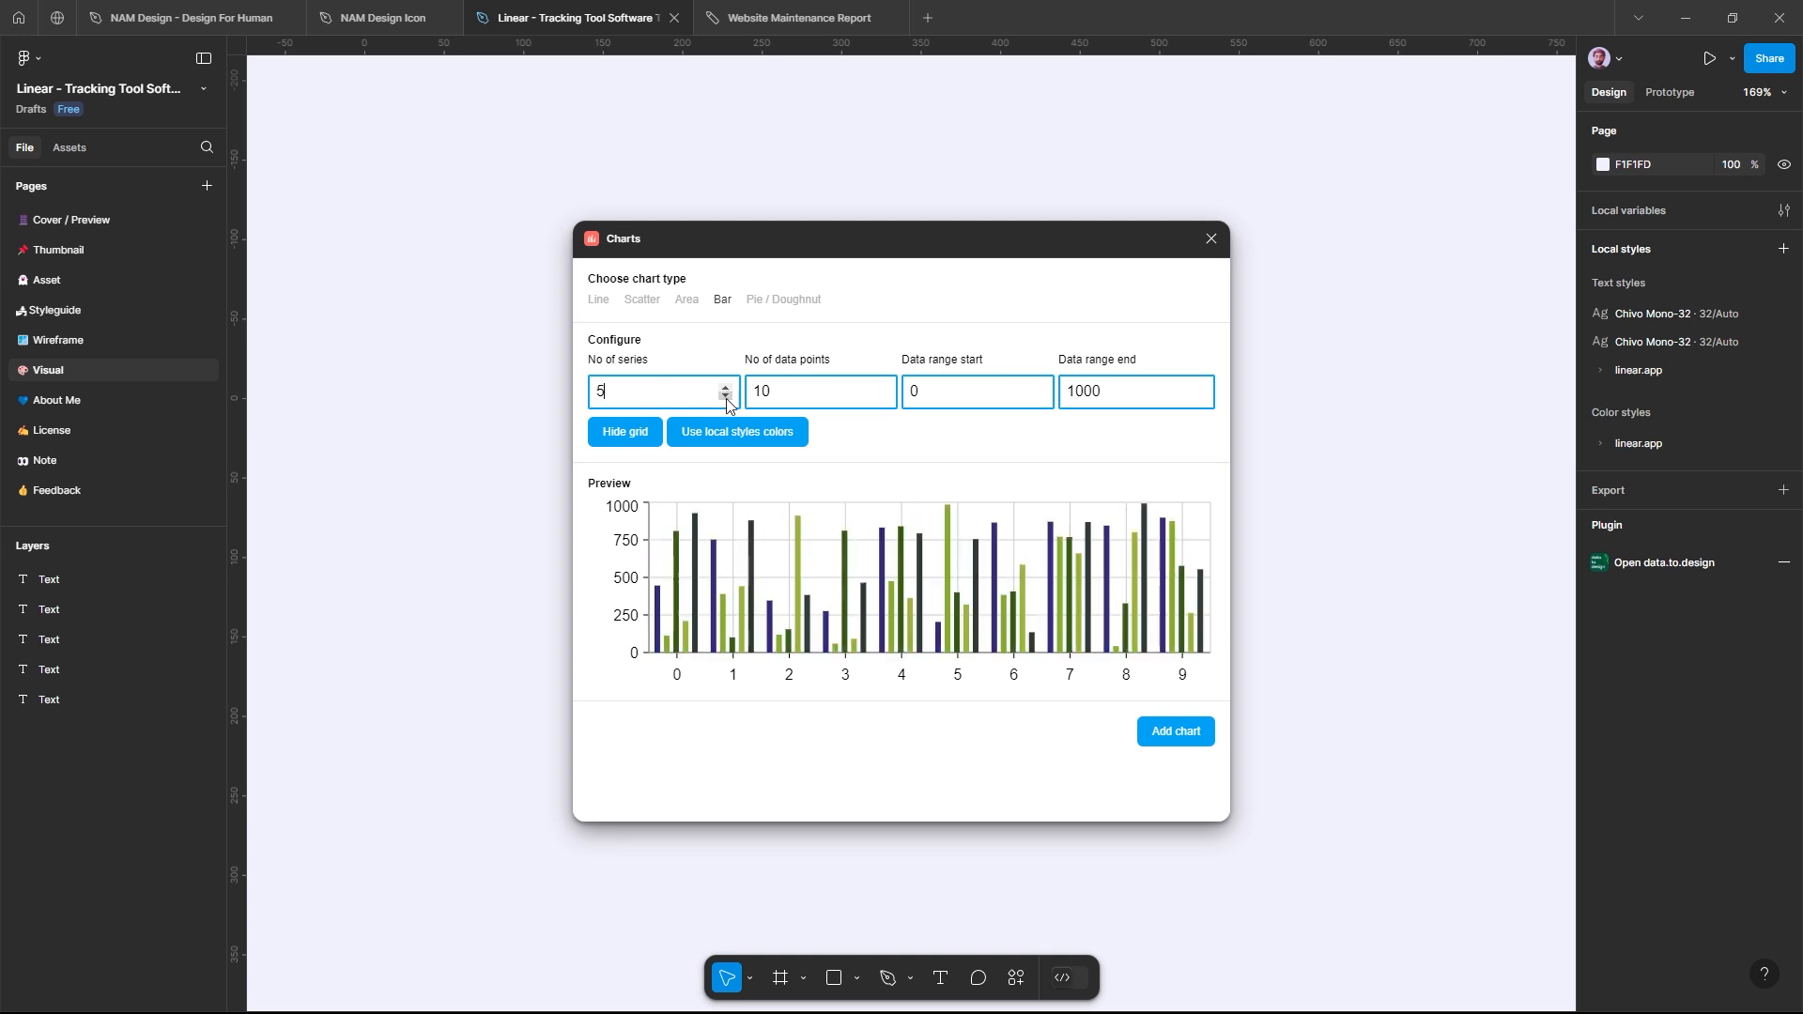
left_click(883, 386)
left_click(882, 398)
left_click(883, 398)
left_click(883, 398)
left_click(882, 398)
left_click(883, 398)
left_click(883, 398)
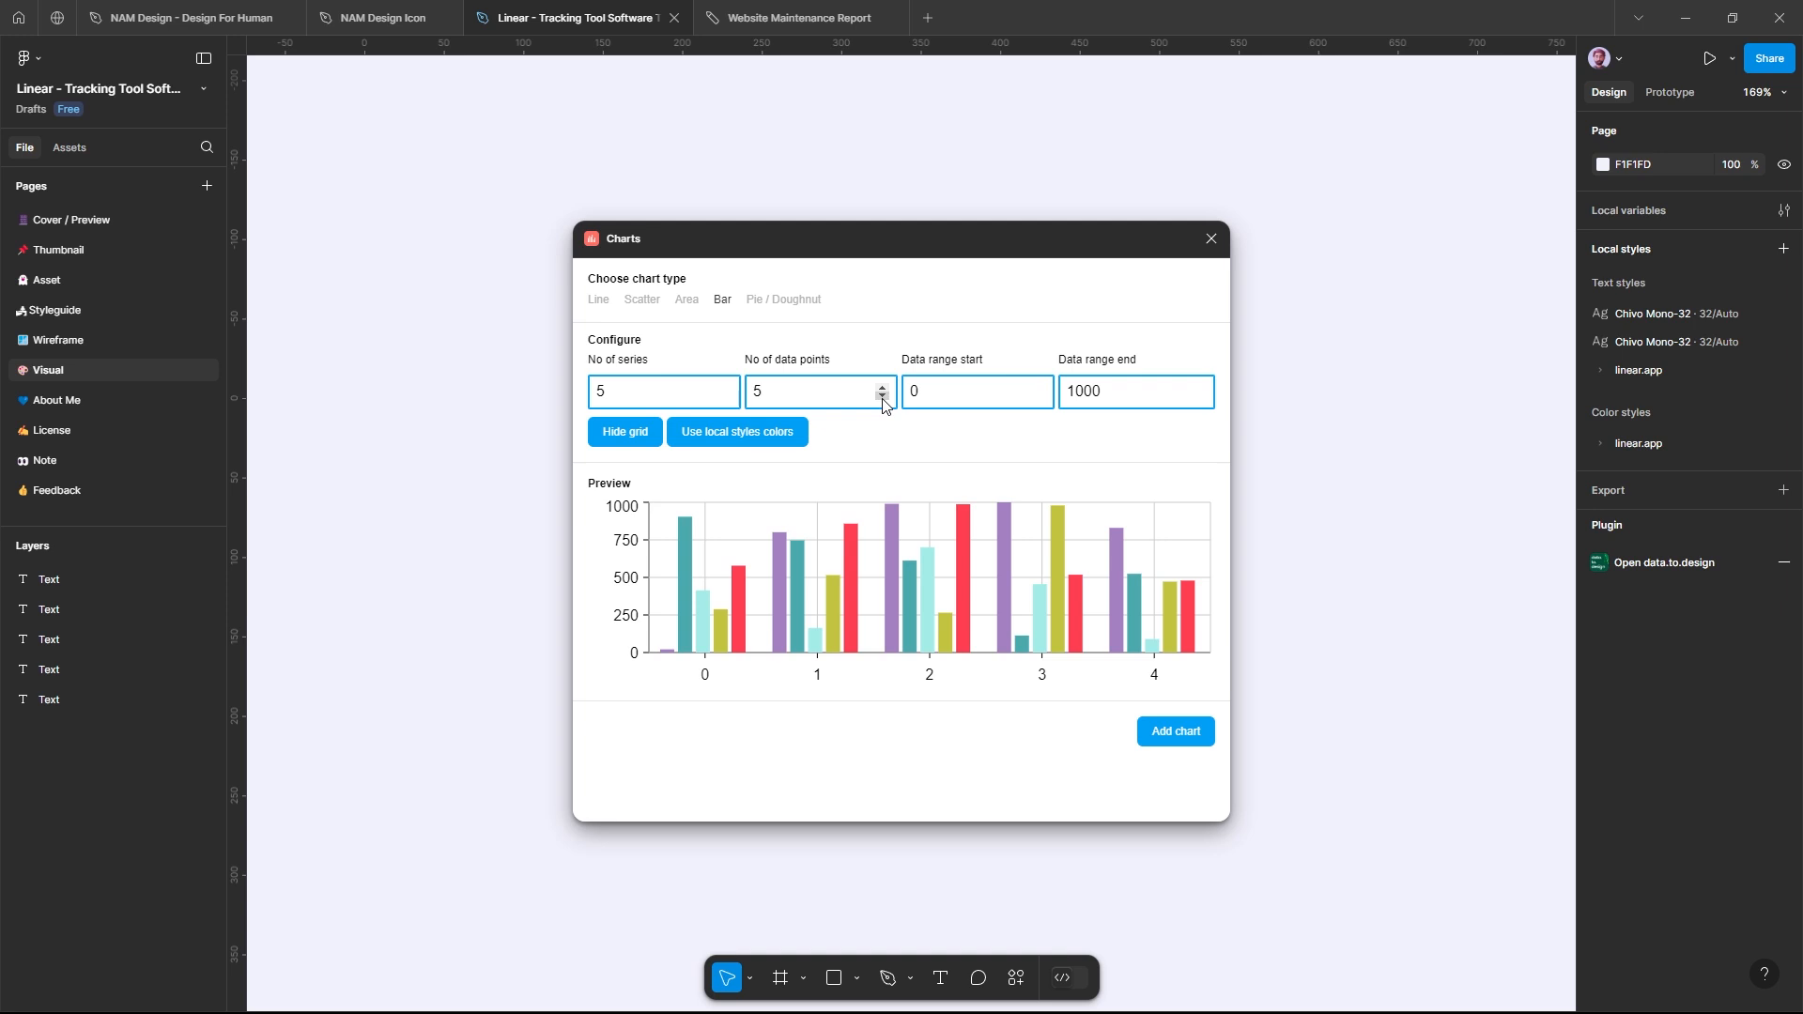
left_click(883, 398)
left_click(882, 388)
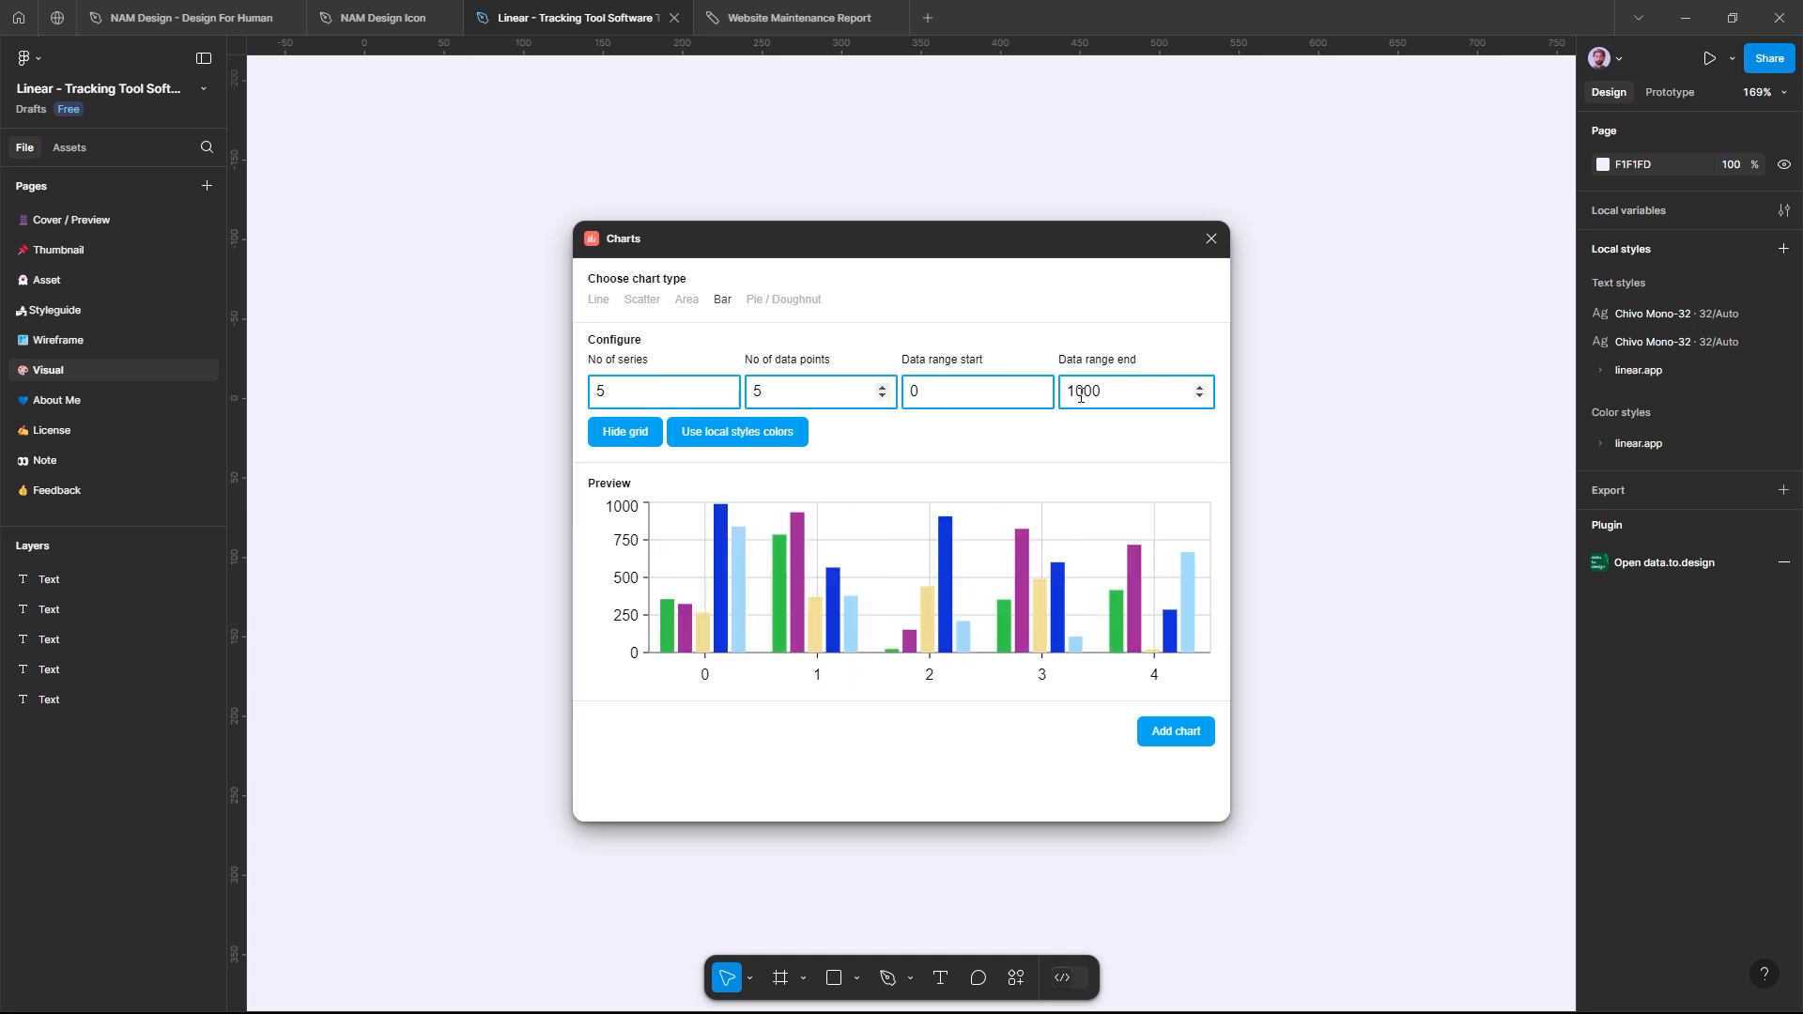
Step: Set the bar chart's data range to start at 5 and end at 994
left_click(1038, 388)
left_click(1038, 388)
left_click(1039, 388)
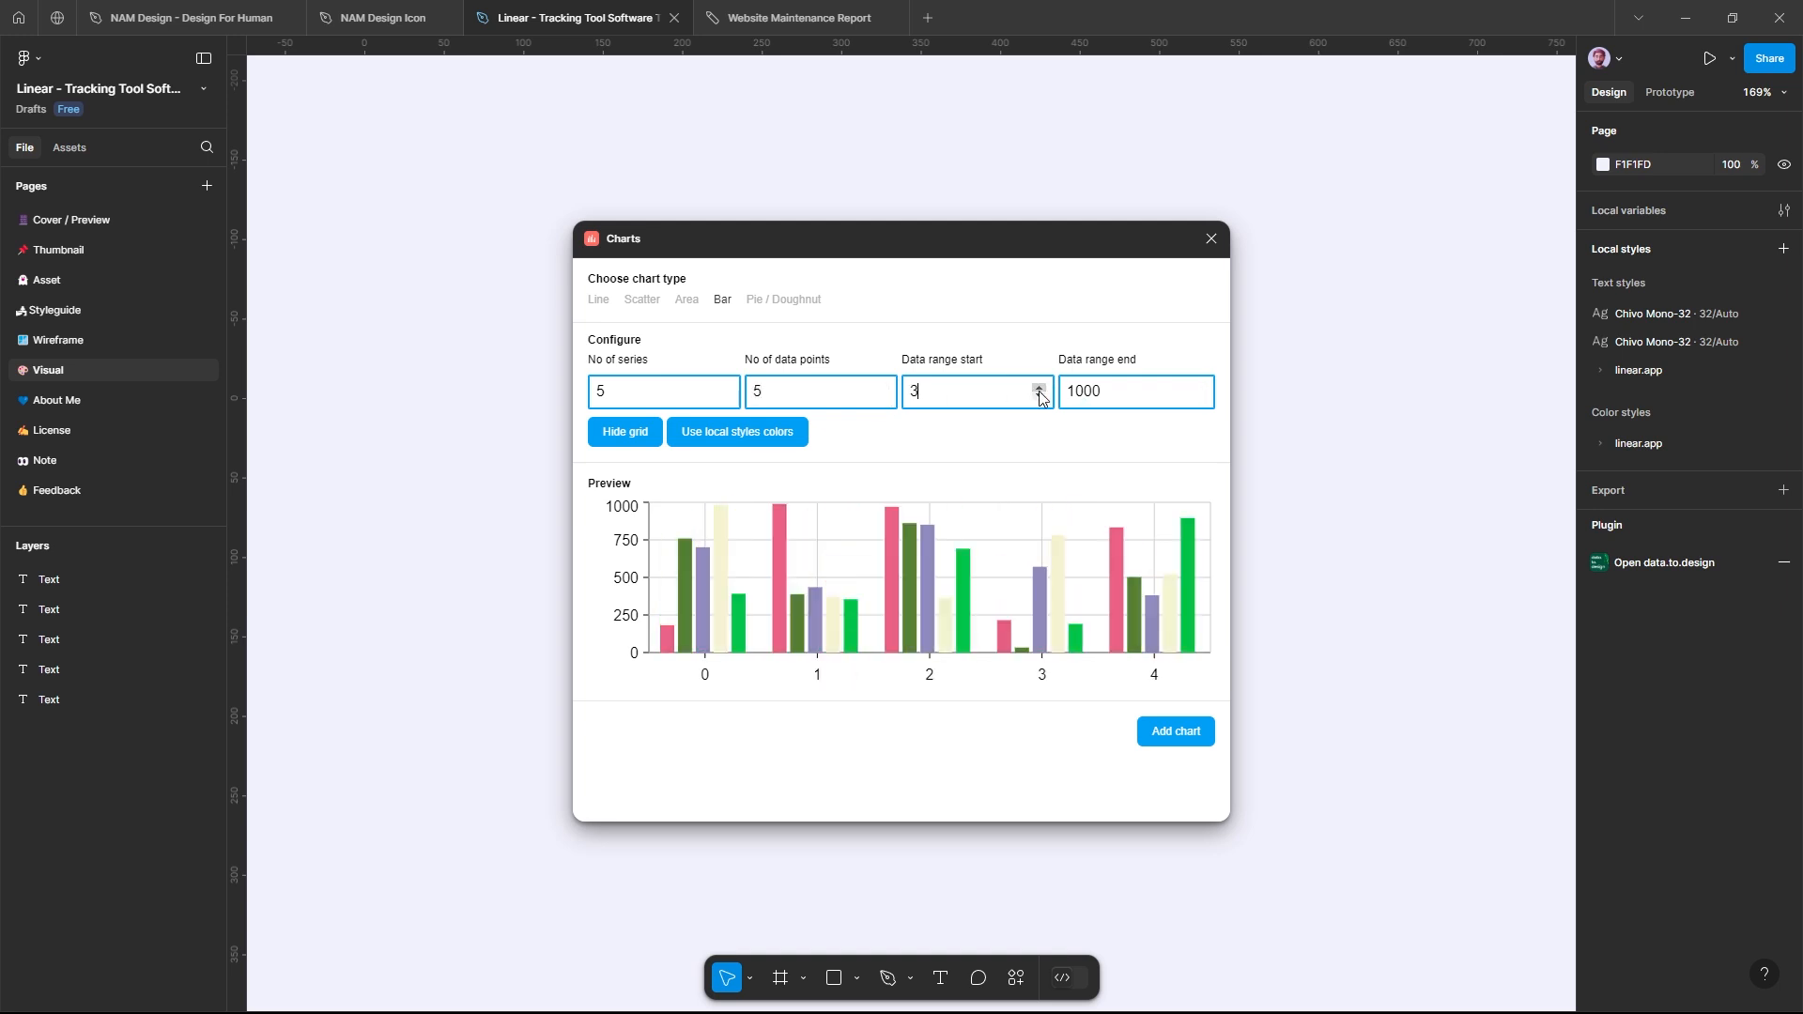
left_click(1038, 389)
left_click(1038, 389)
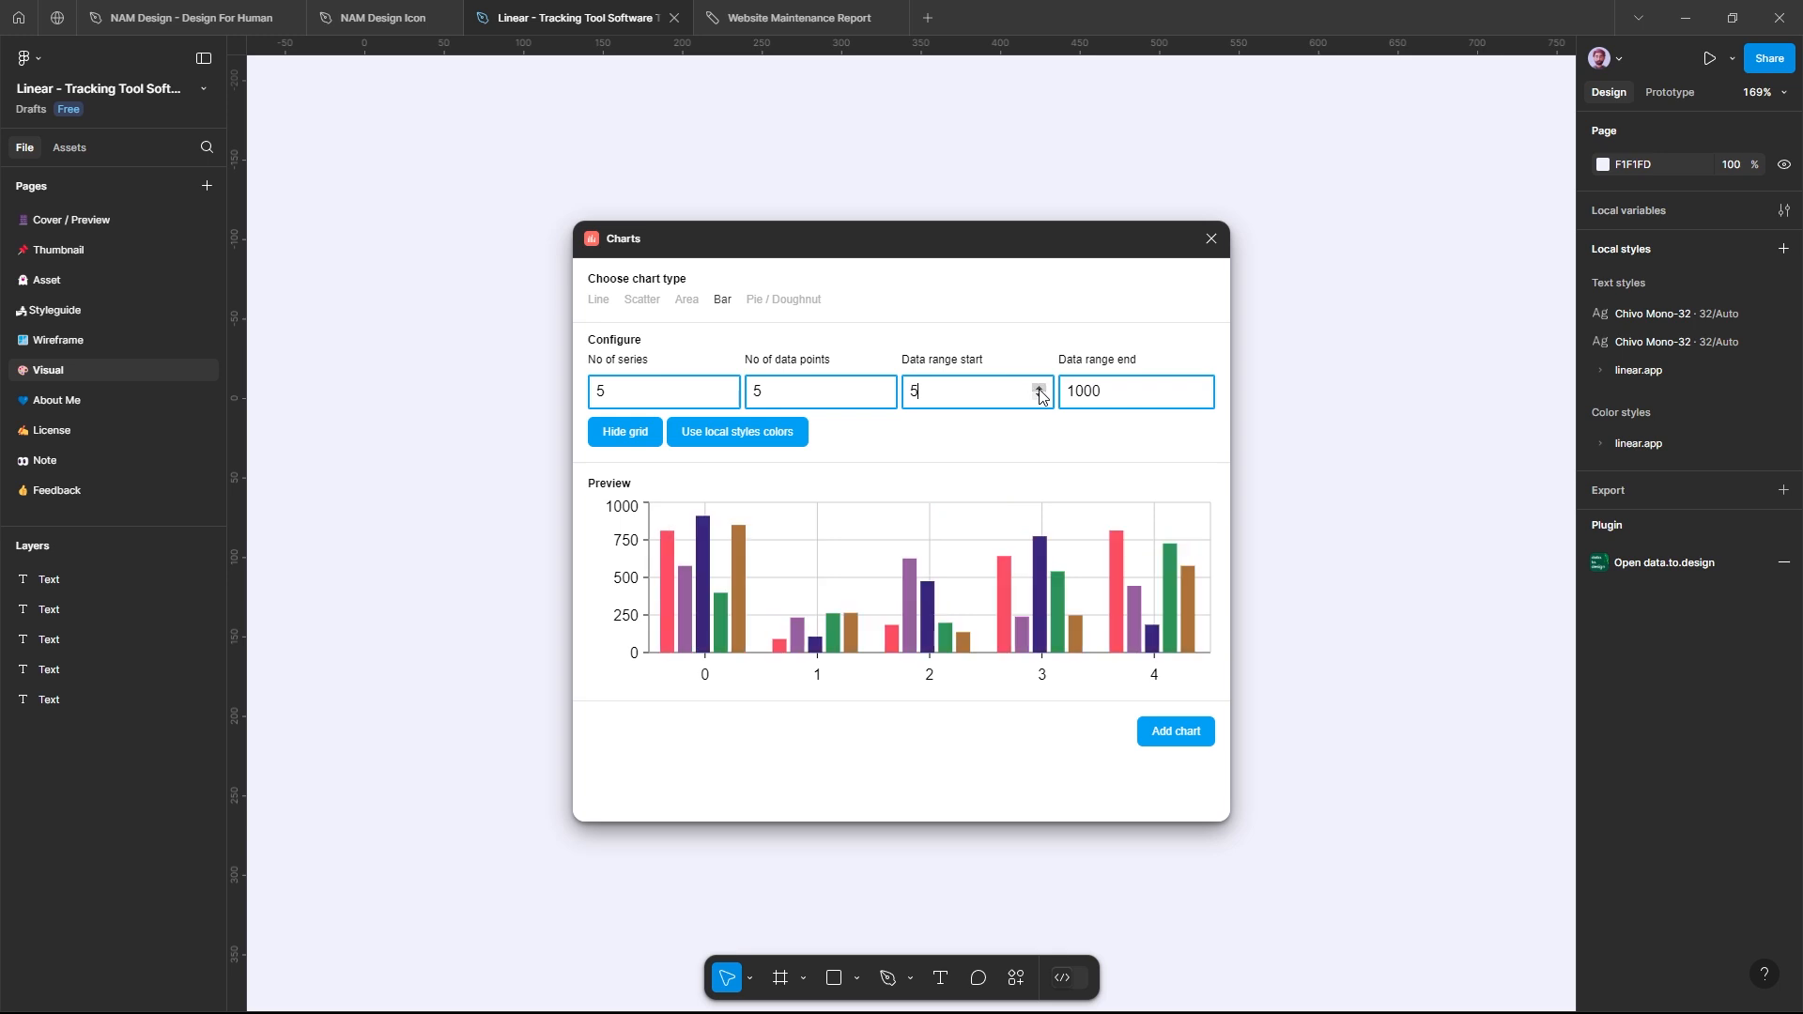
left_click(1200, 396)
left_click(1200, 395)
left_click(1200, 395)
left_click(1200, 396)
left_click(1200, 395)
left_click(1200, 395)
left_click(1200, 395)
left_click(1199, 388)
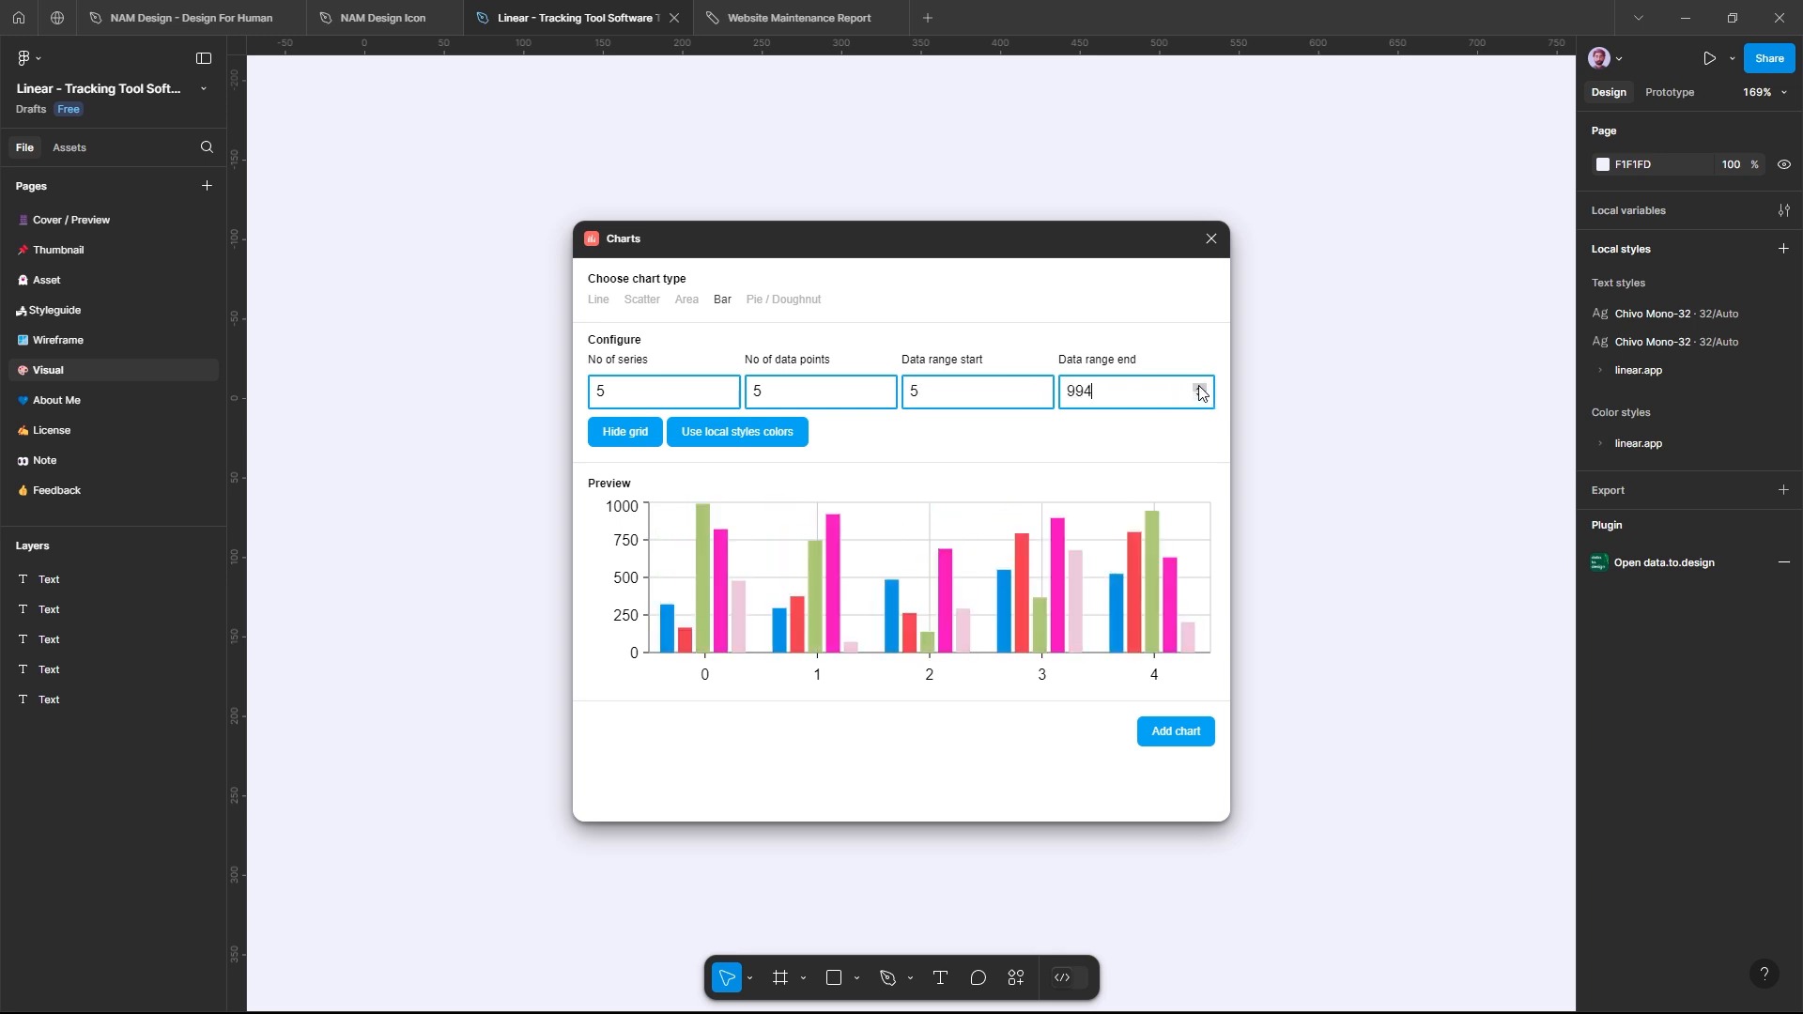
Step: Hide the bar chart's grid, try the local styles colors, and add the chart to the Visual page
left_click(640, 435)
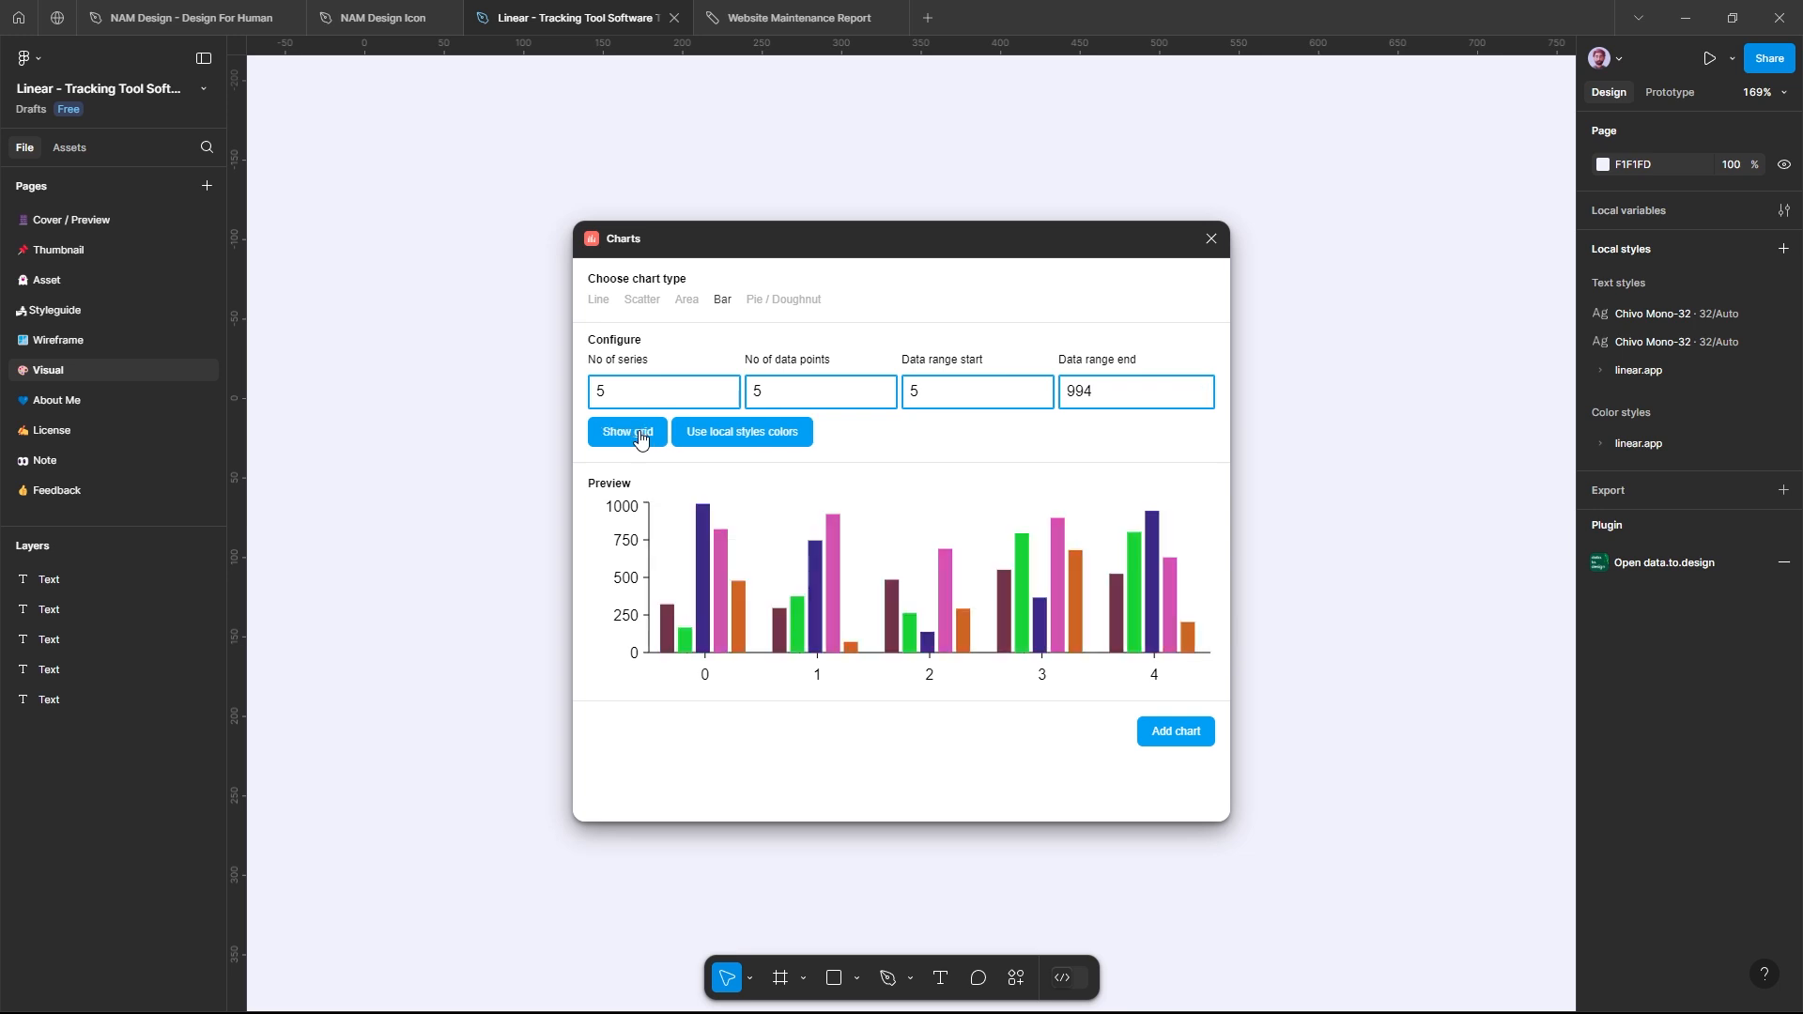
left_click(777, 436)
left_click(777, 434)
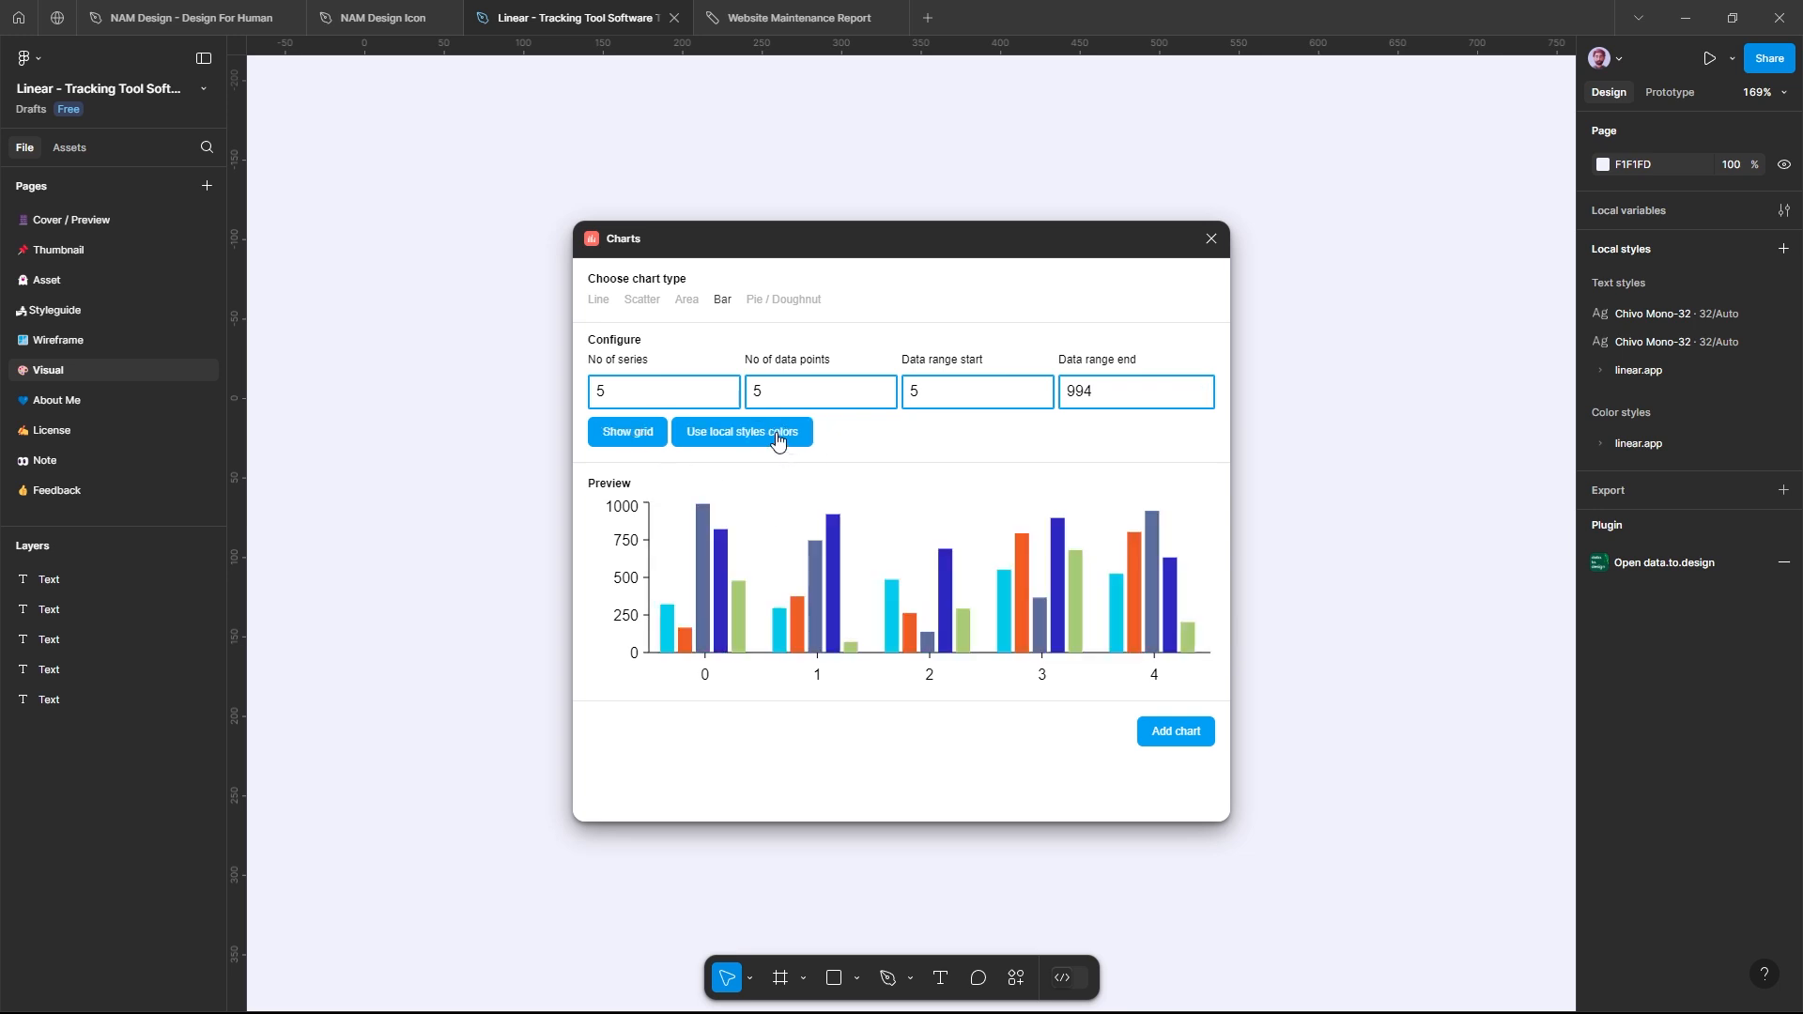
left_click(1182, 738)
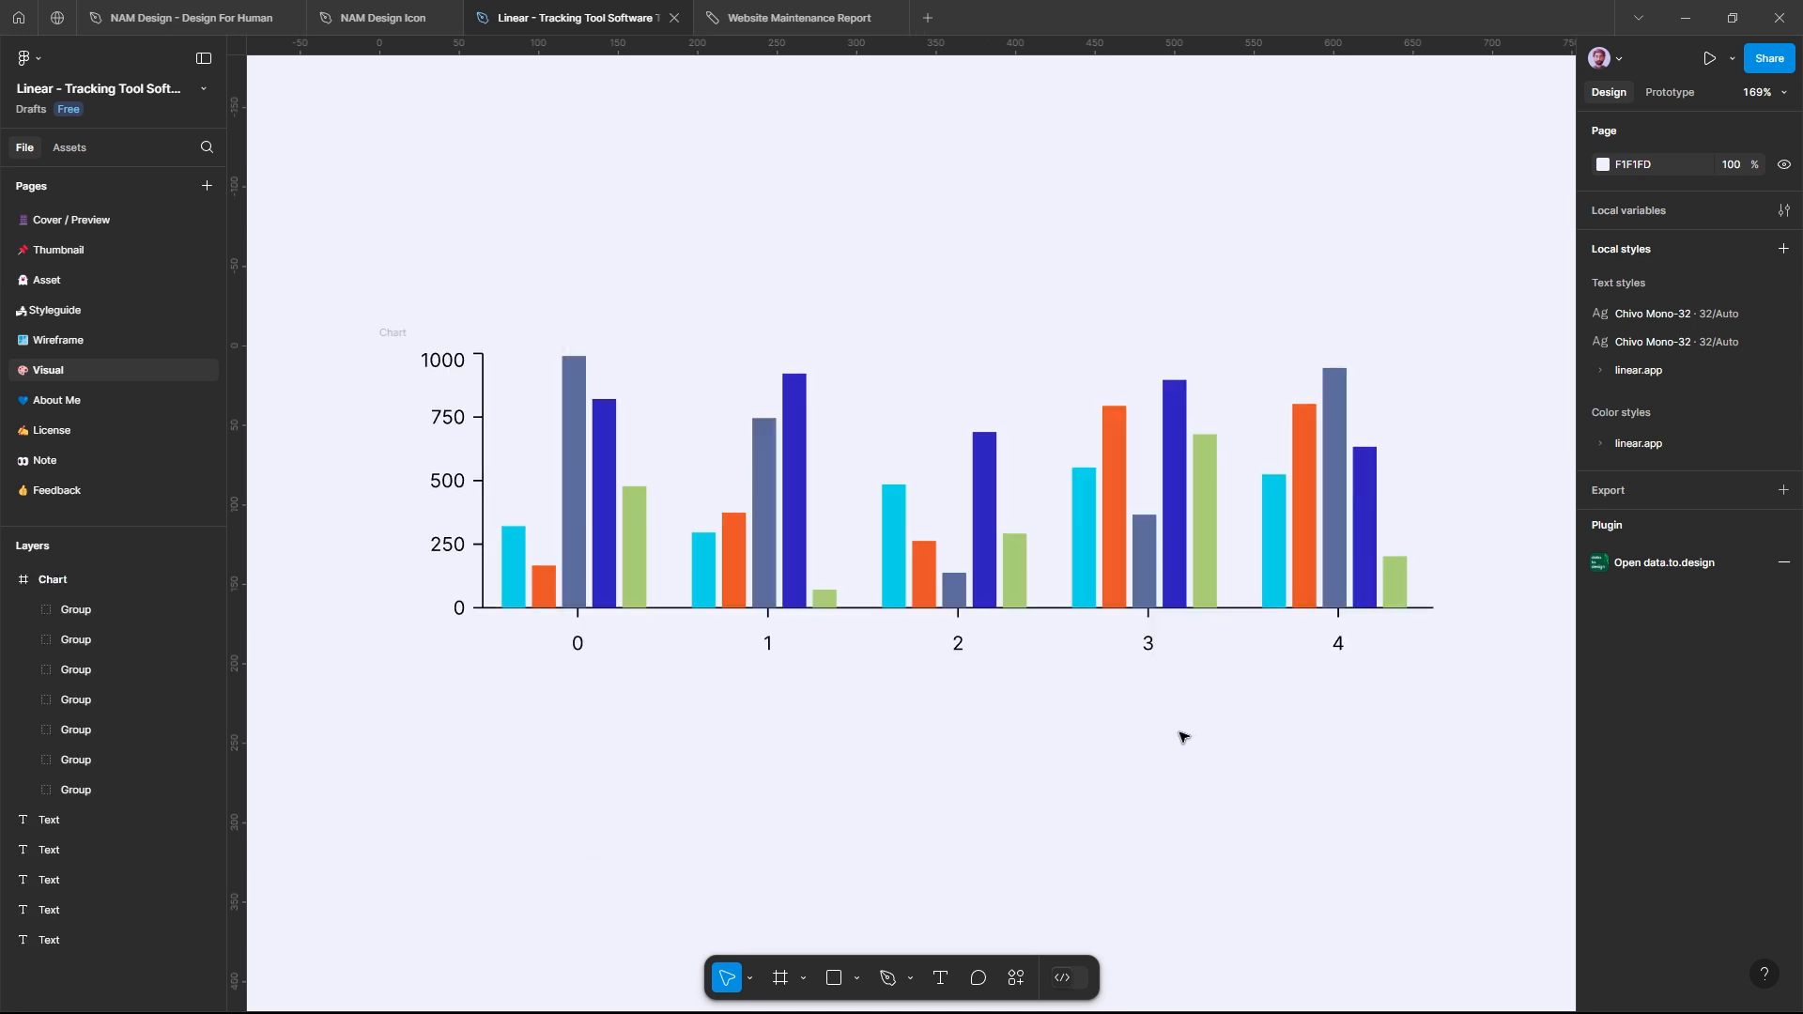
scroll(1183, 737, "up", 1)
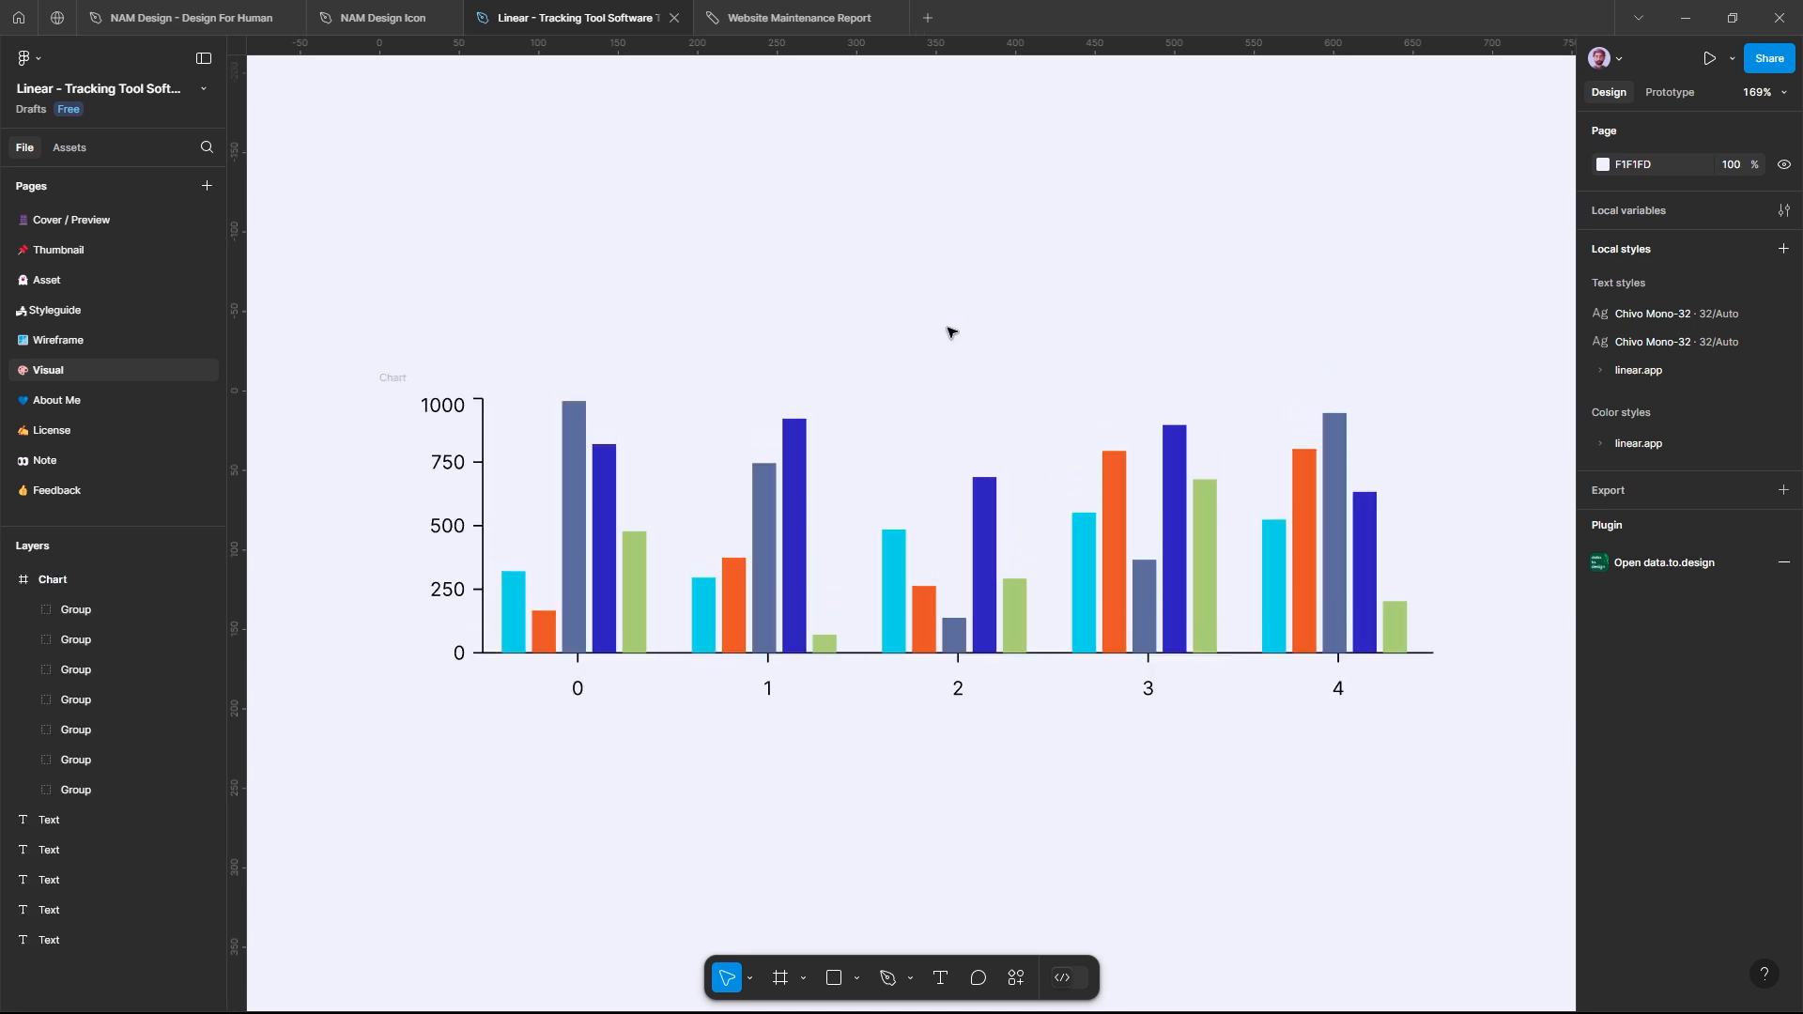
left_click(388, 377)
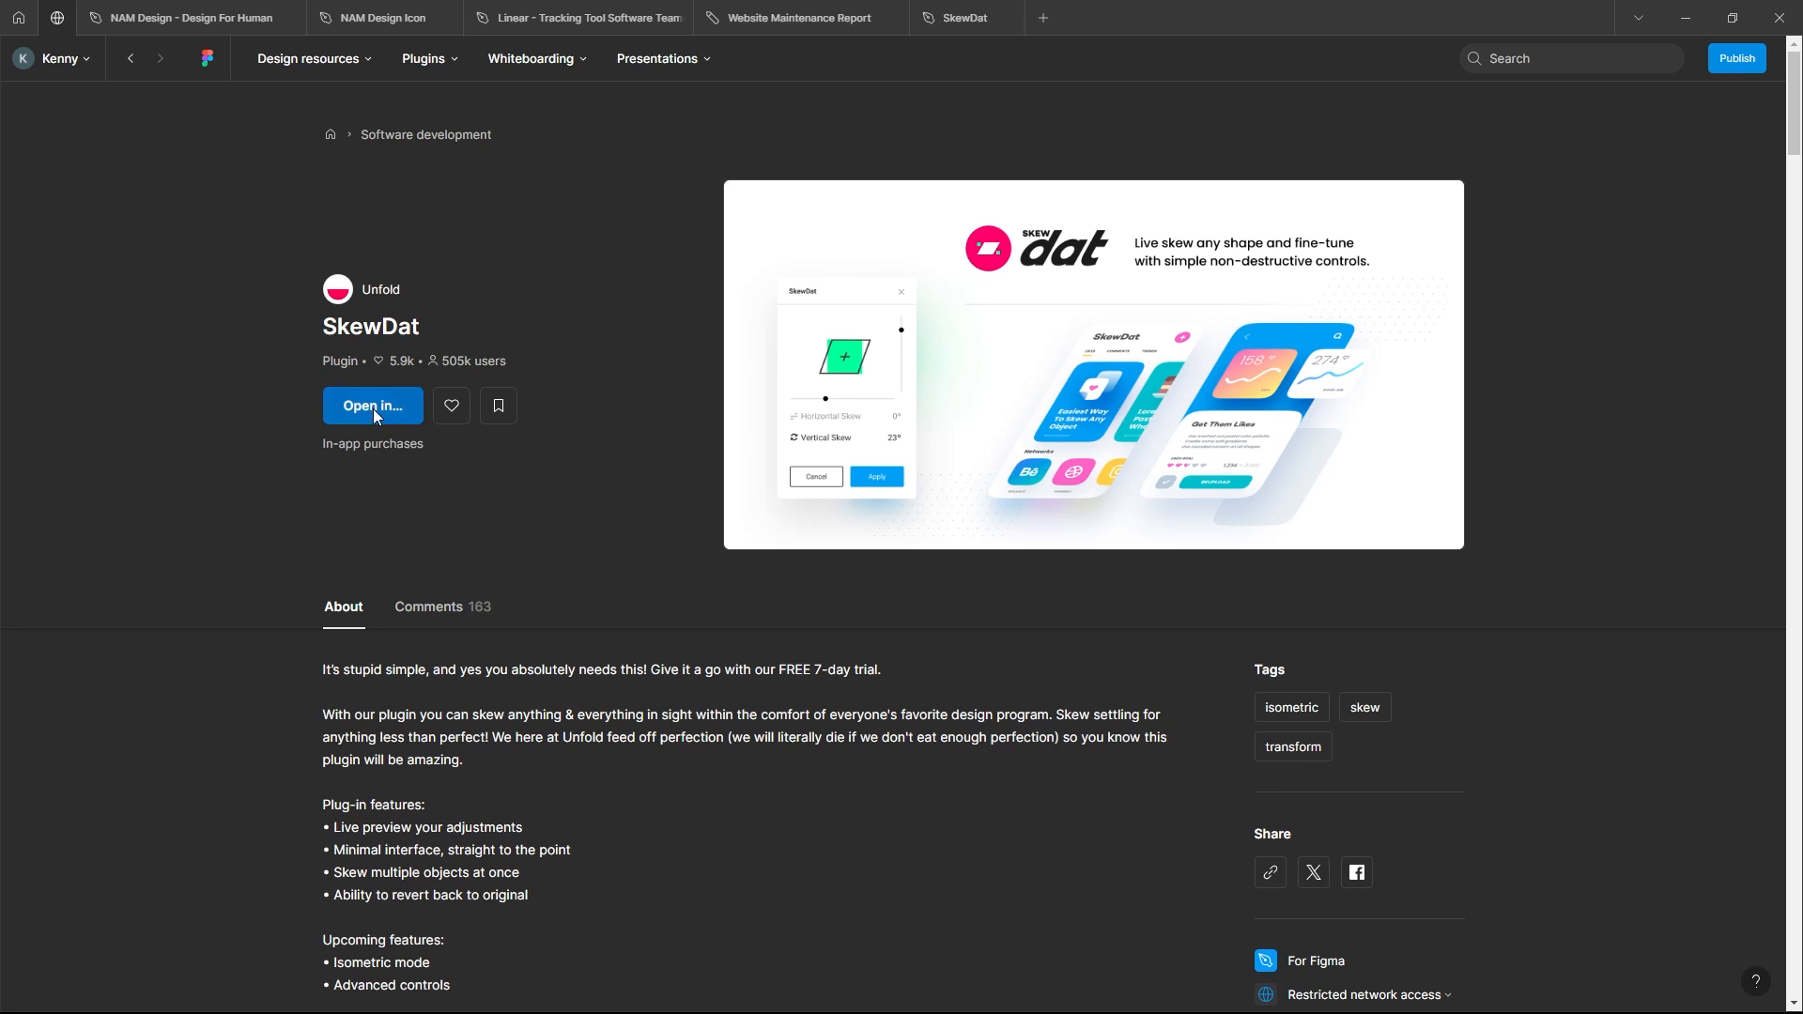
Step: Open the SkewDat design file from the SkewDat plugin's community page and run the plugin
left_click(373, 405)
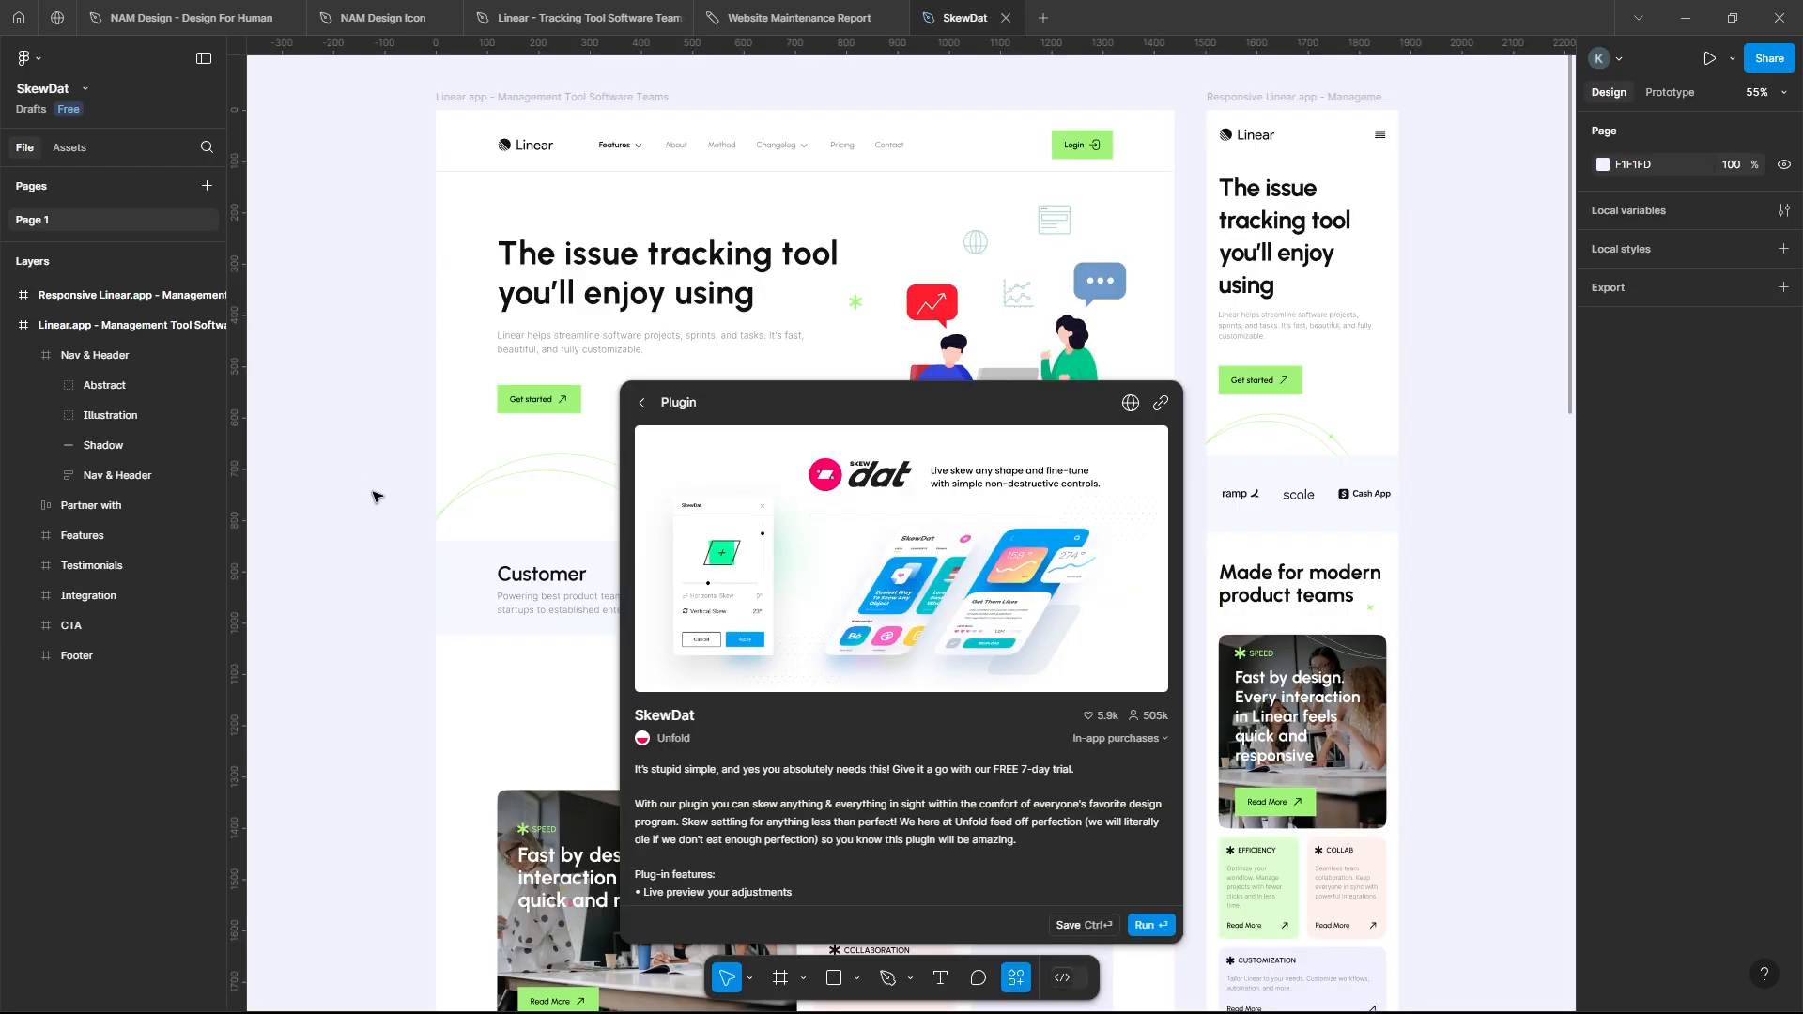
left_click(1149, 926)
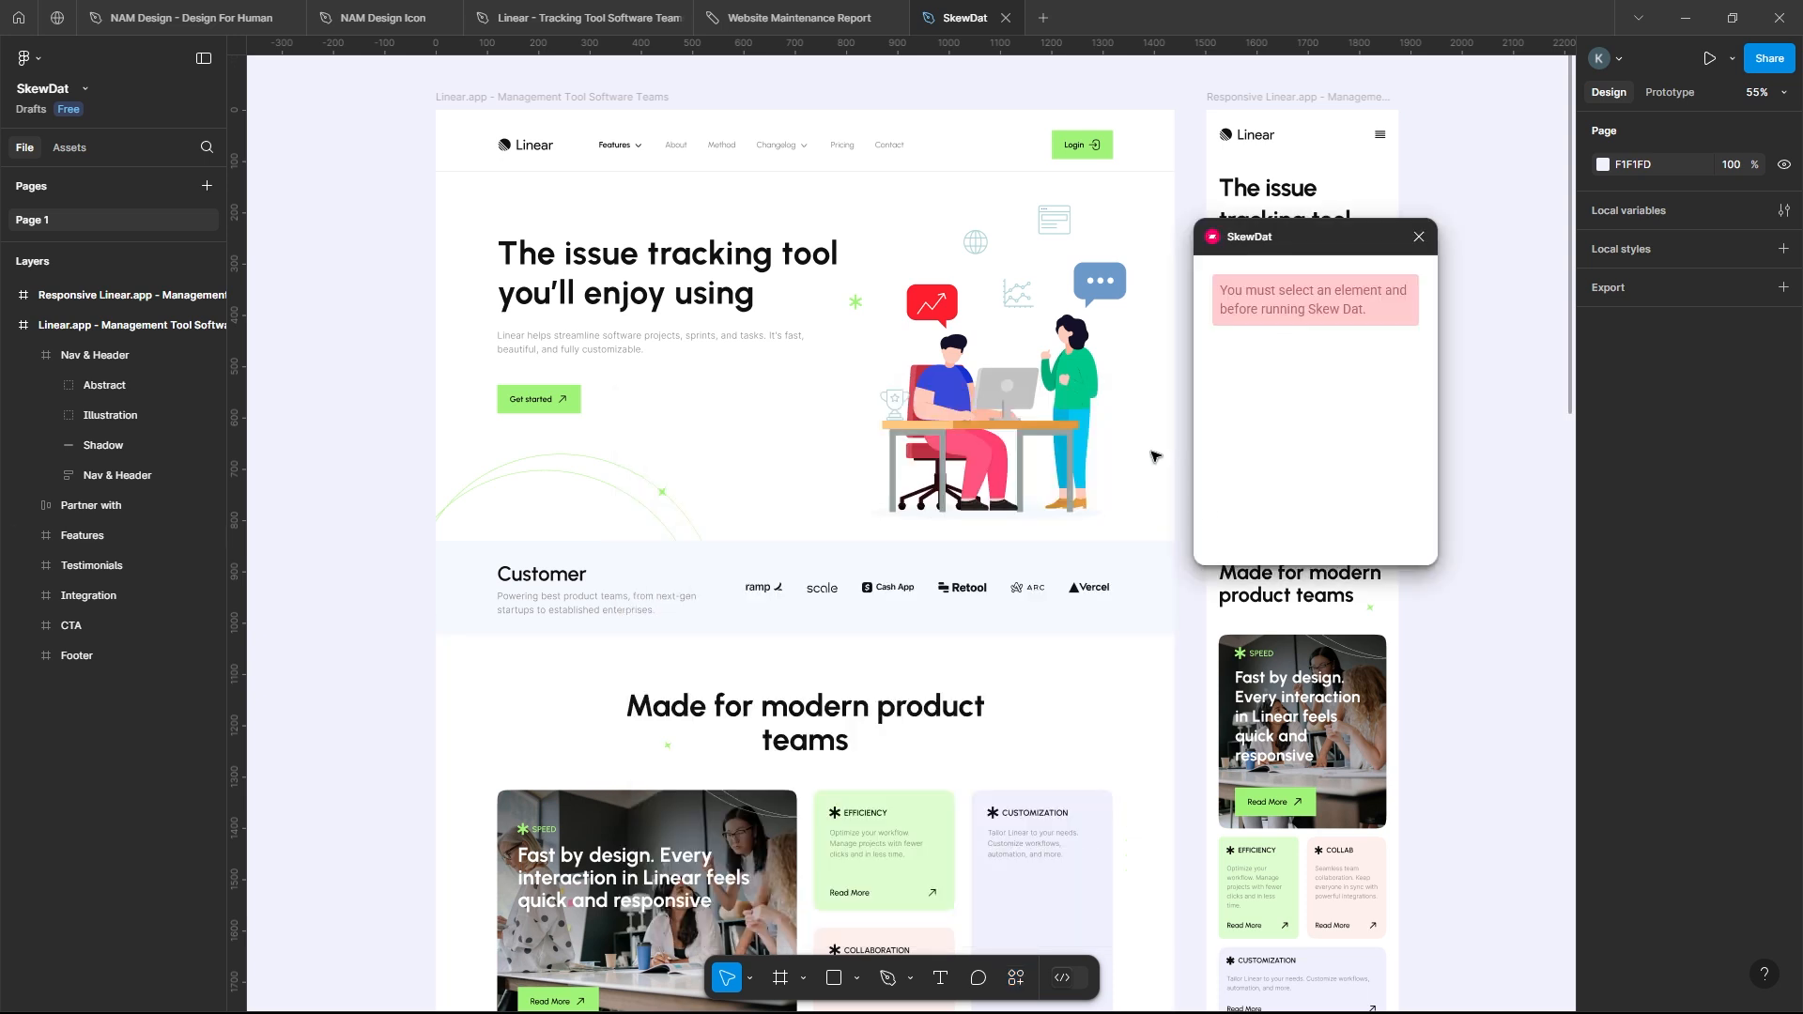
Step: Run the SkewDat plugin on the hero illustration group and move its window clear of the illustration
left_click(1019, 424)
right_click(1018, 423)
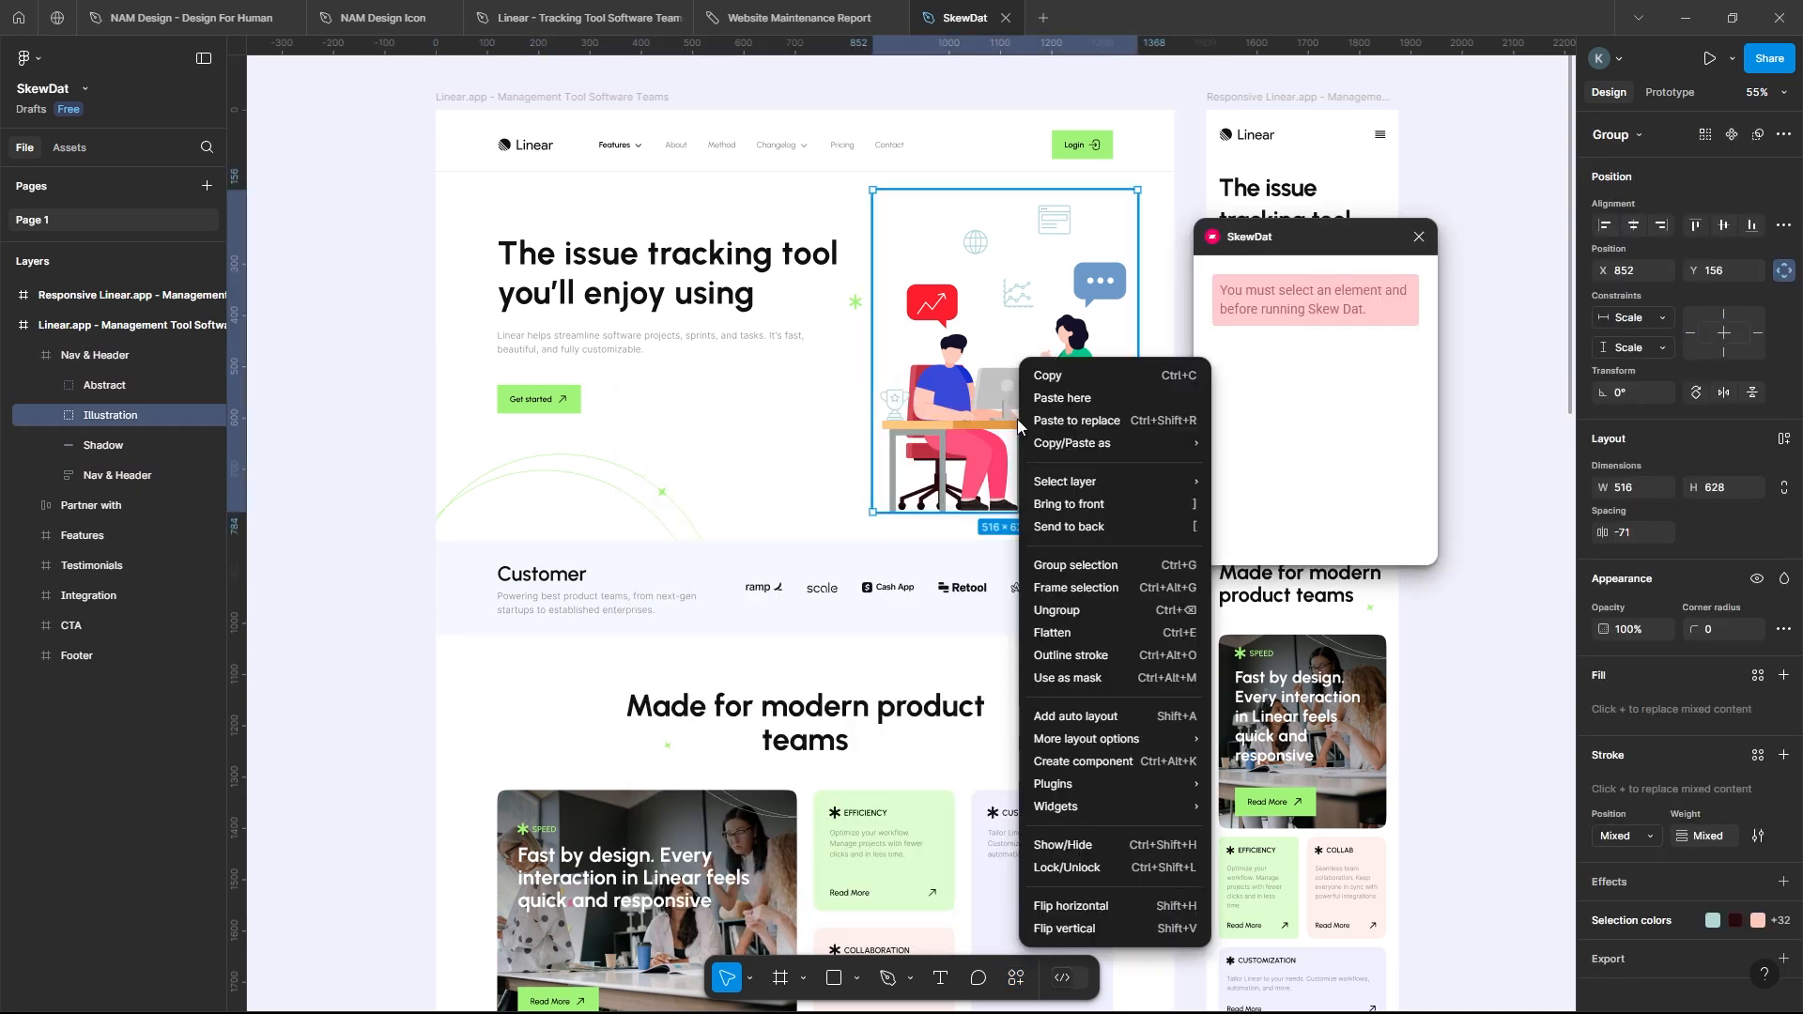
mouse_move(1176, 783)
left_click(1254, 806)
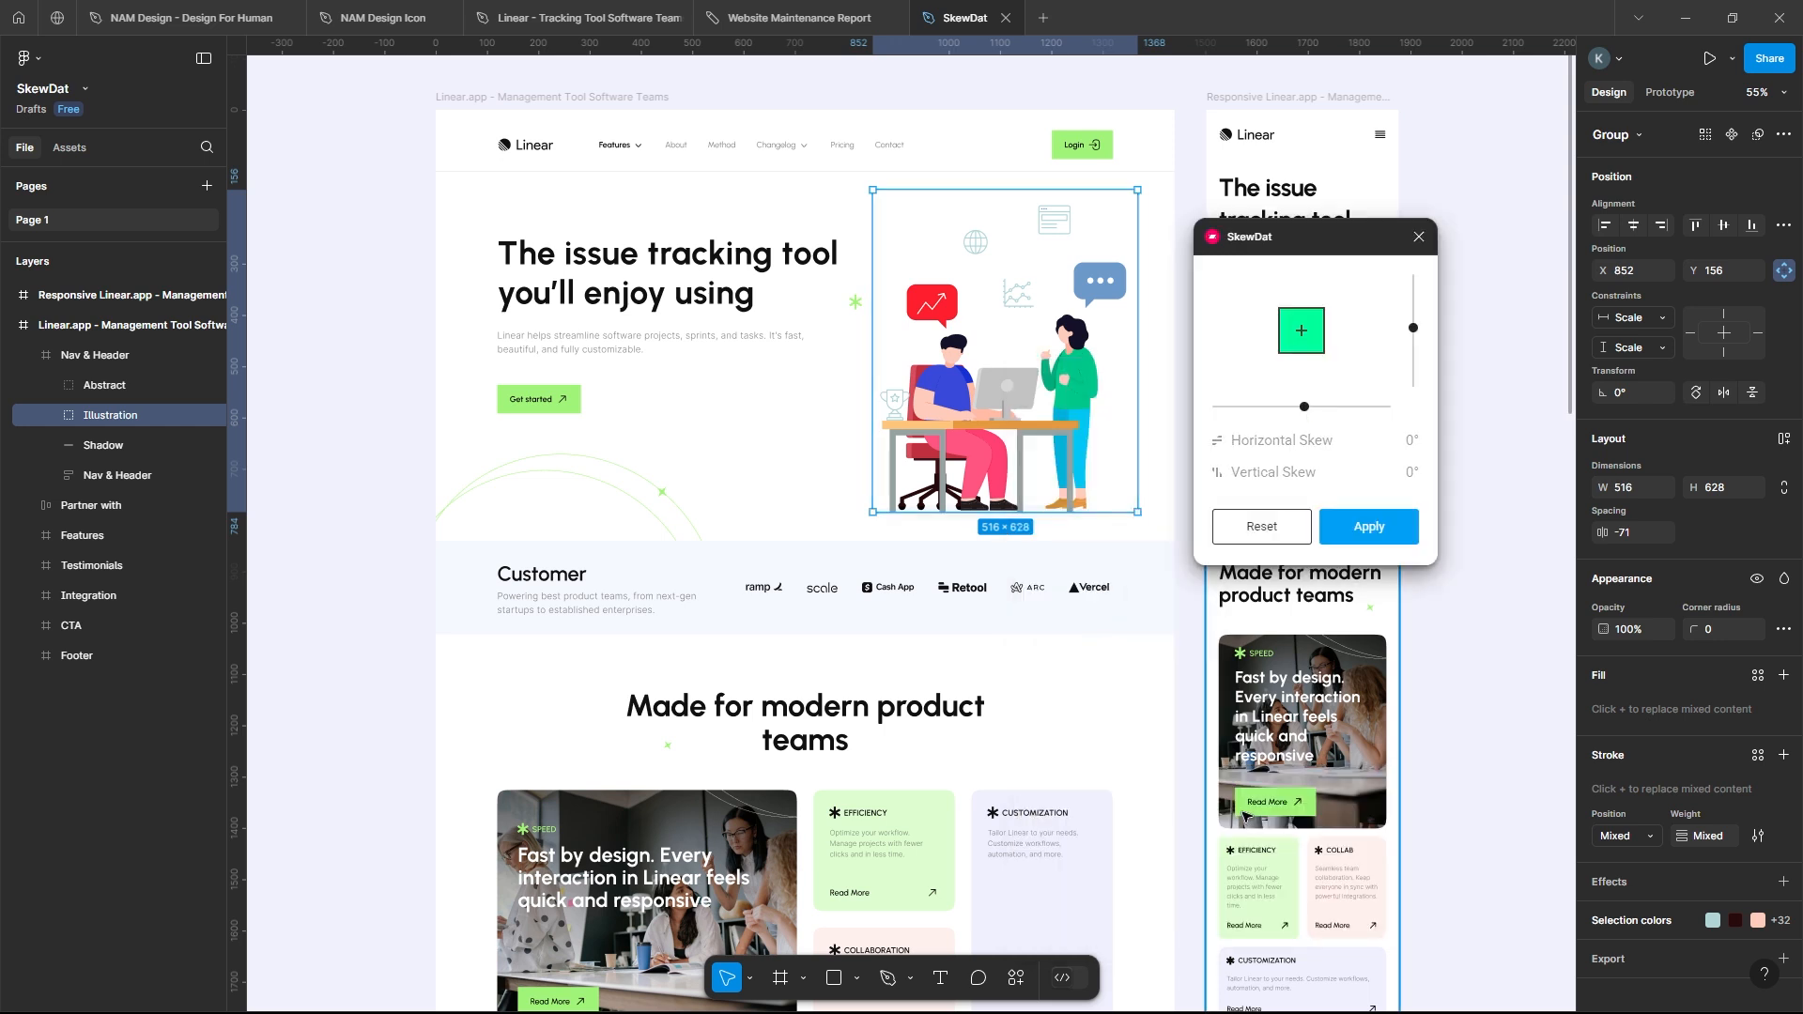
left_click_drag(1294, 239, 1292, 200)
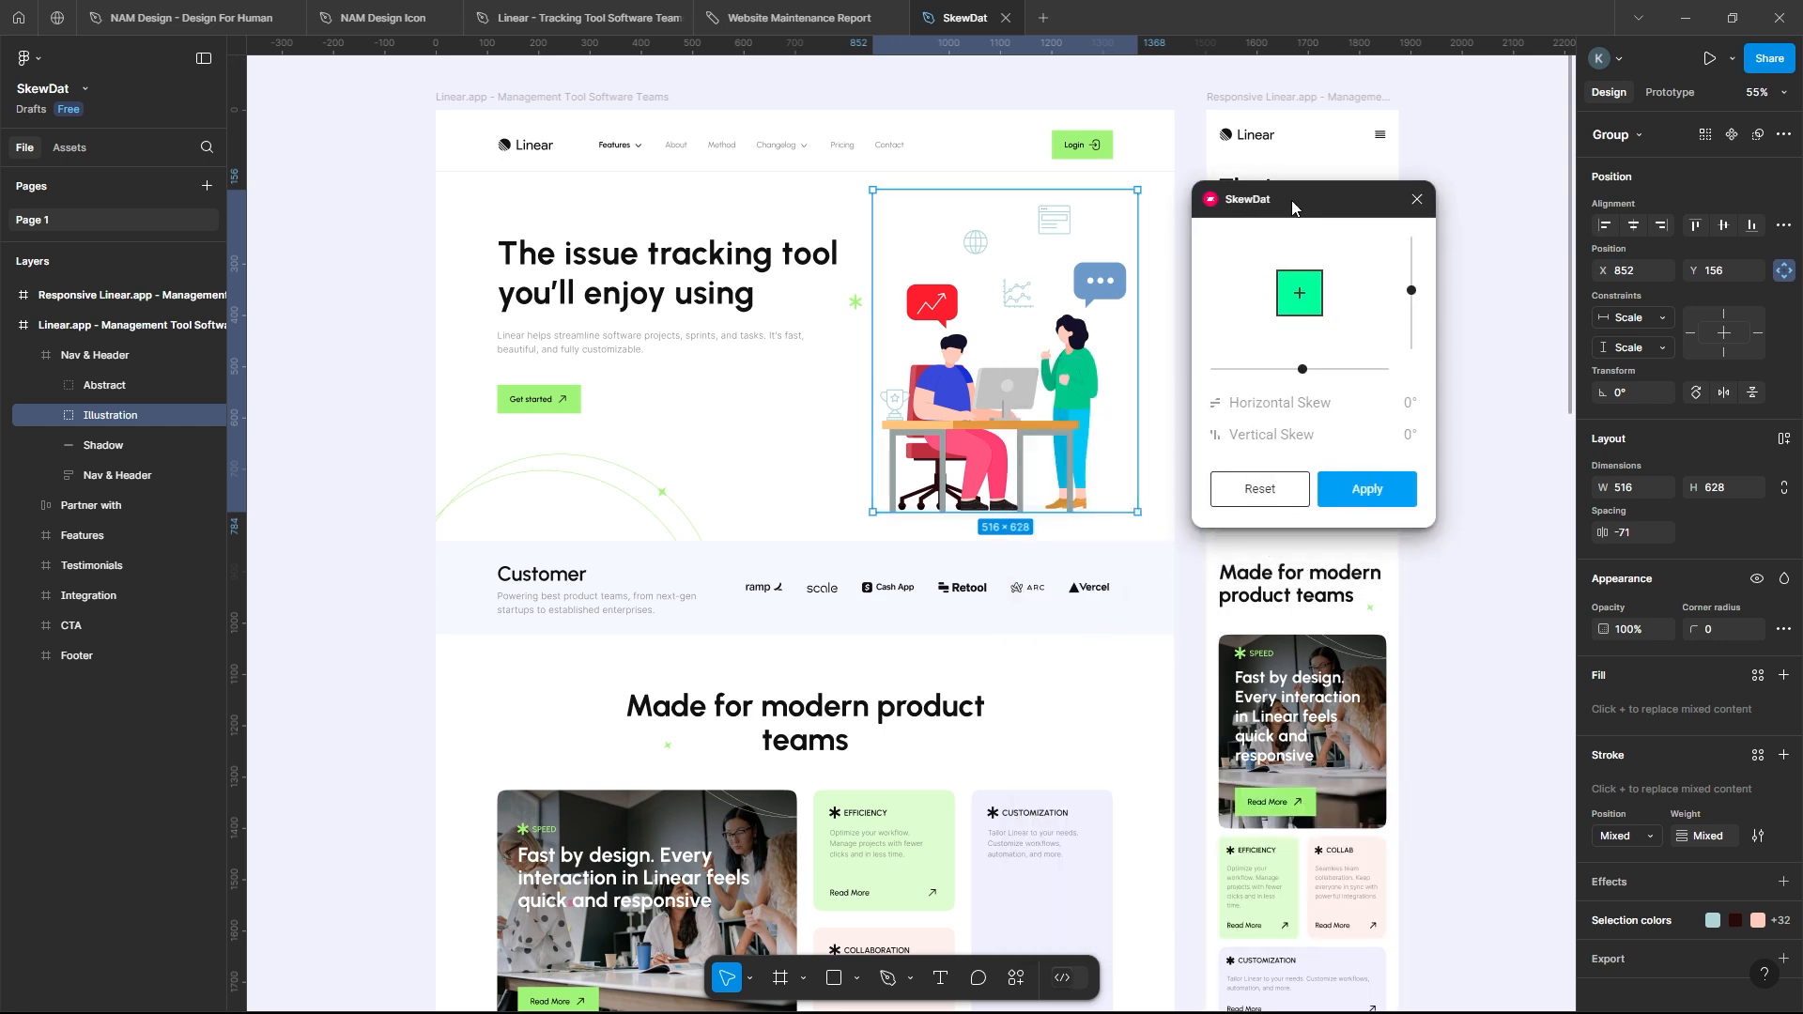
Step: Skew the hero illustration horizontally to a negative angle and vertically to -2°, and apply the skew
mouse_move(1304, 373)
left_mouse_down()
mouse_move(1266, 378)
mouse_move(1319, 372)
mouse_move(1301, 377)
left_mouse_up()
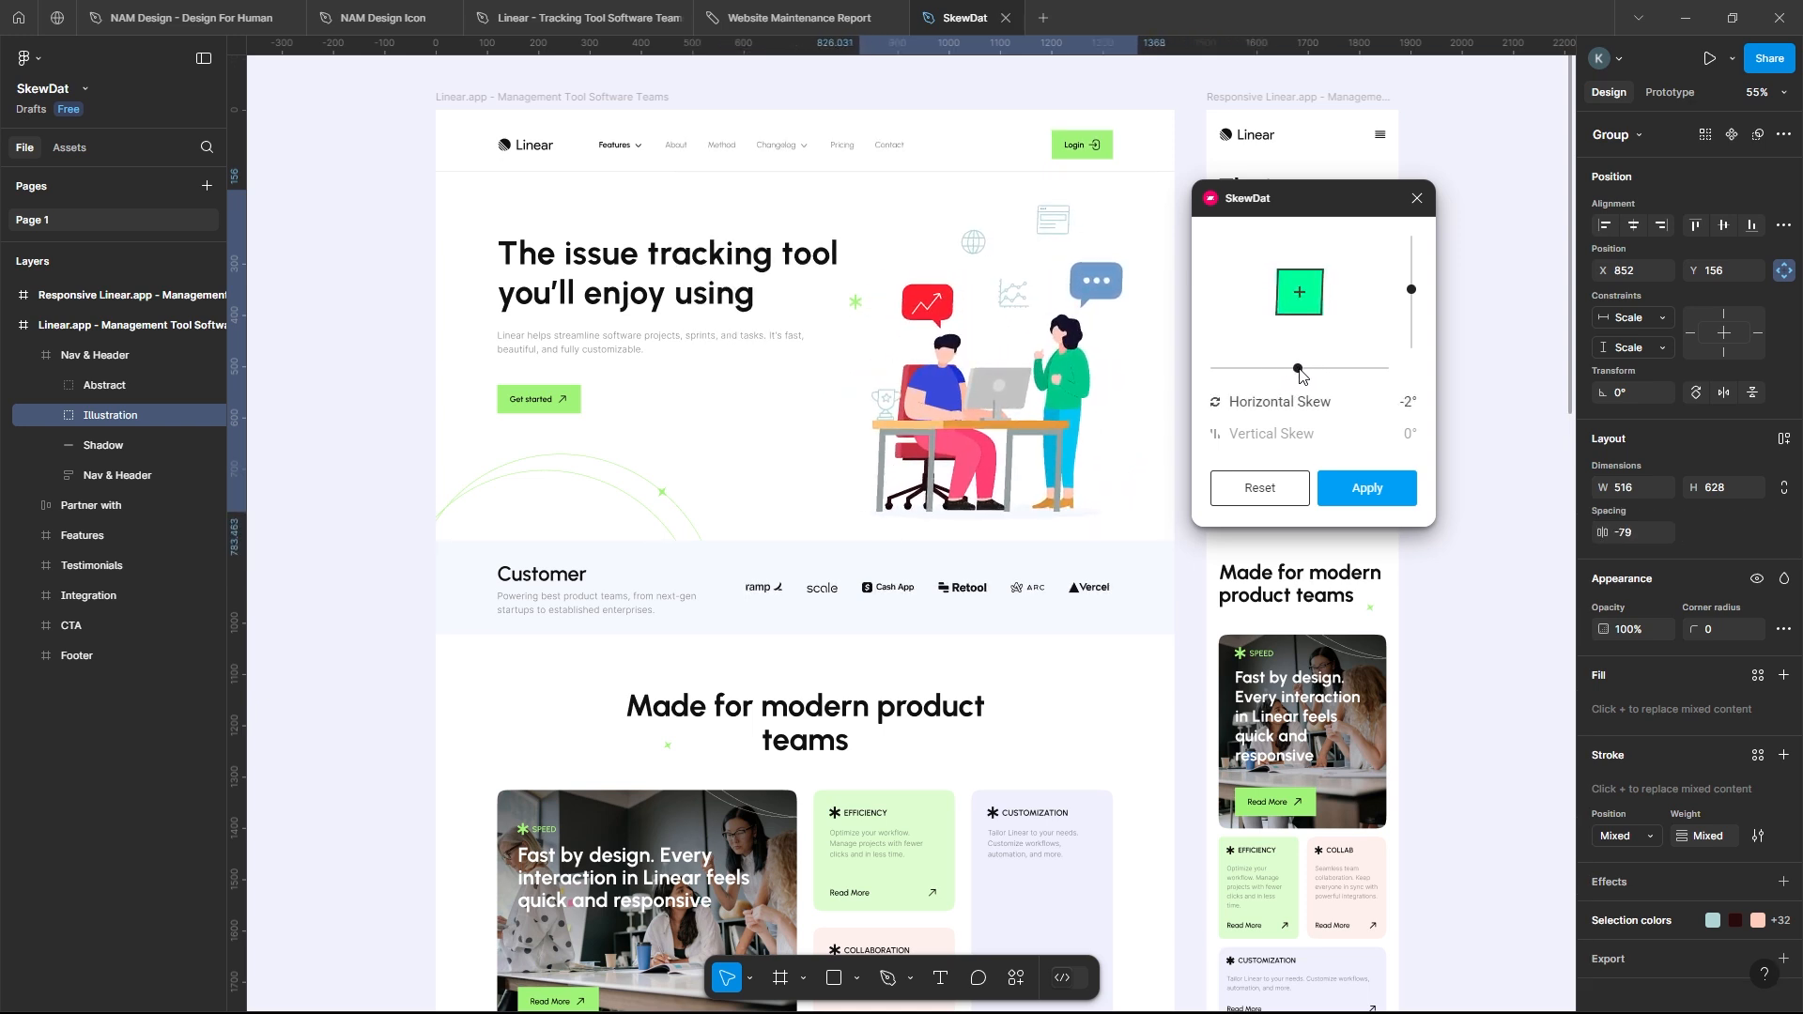
left_click_drag(1413, 295, 1407, 293)
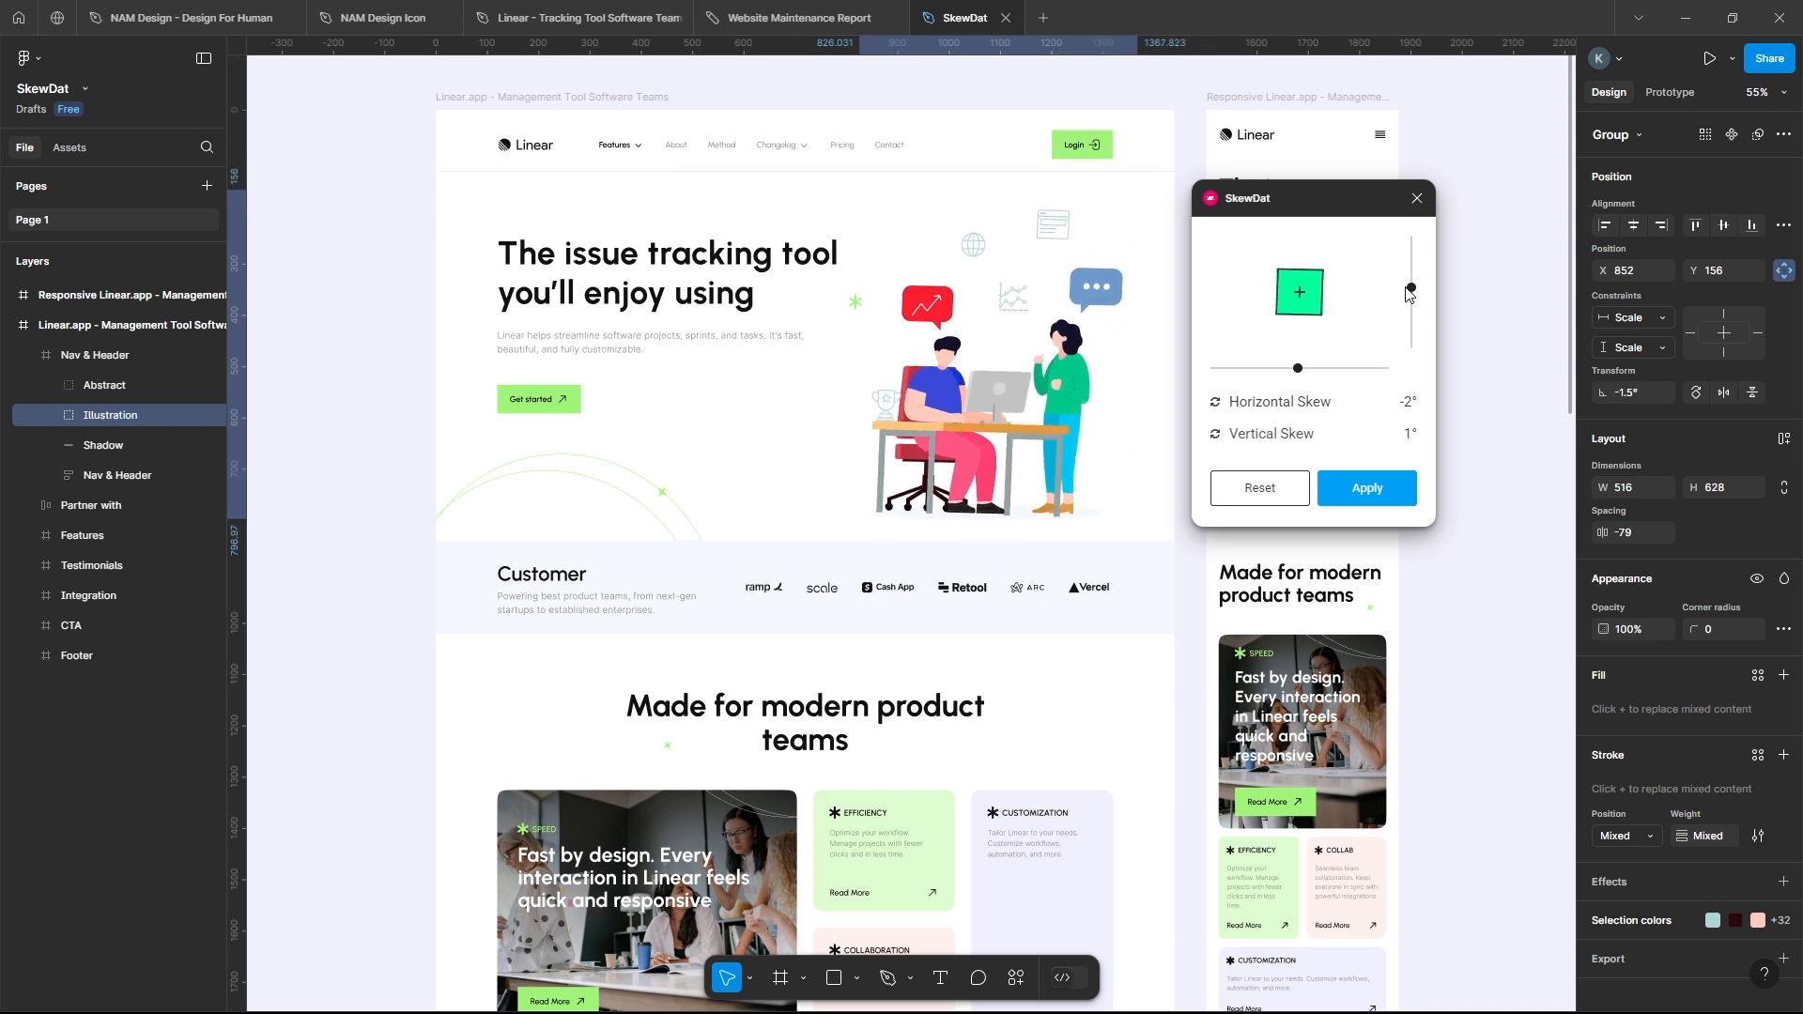
left_click_drag(1407, 293, 1413, 306)
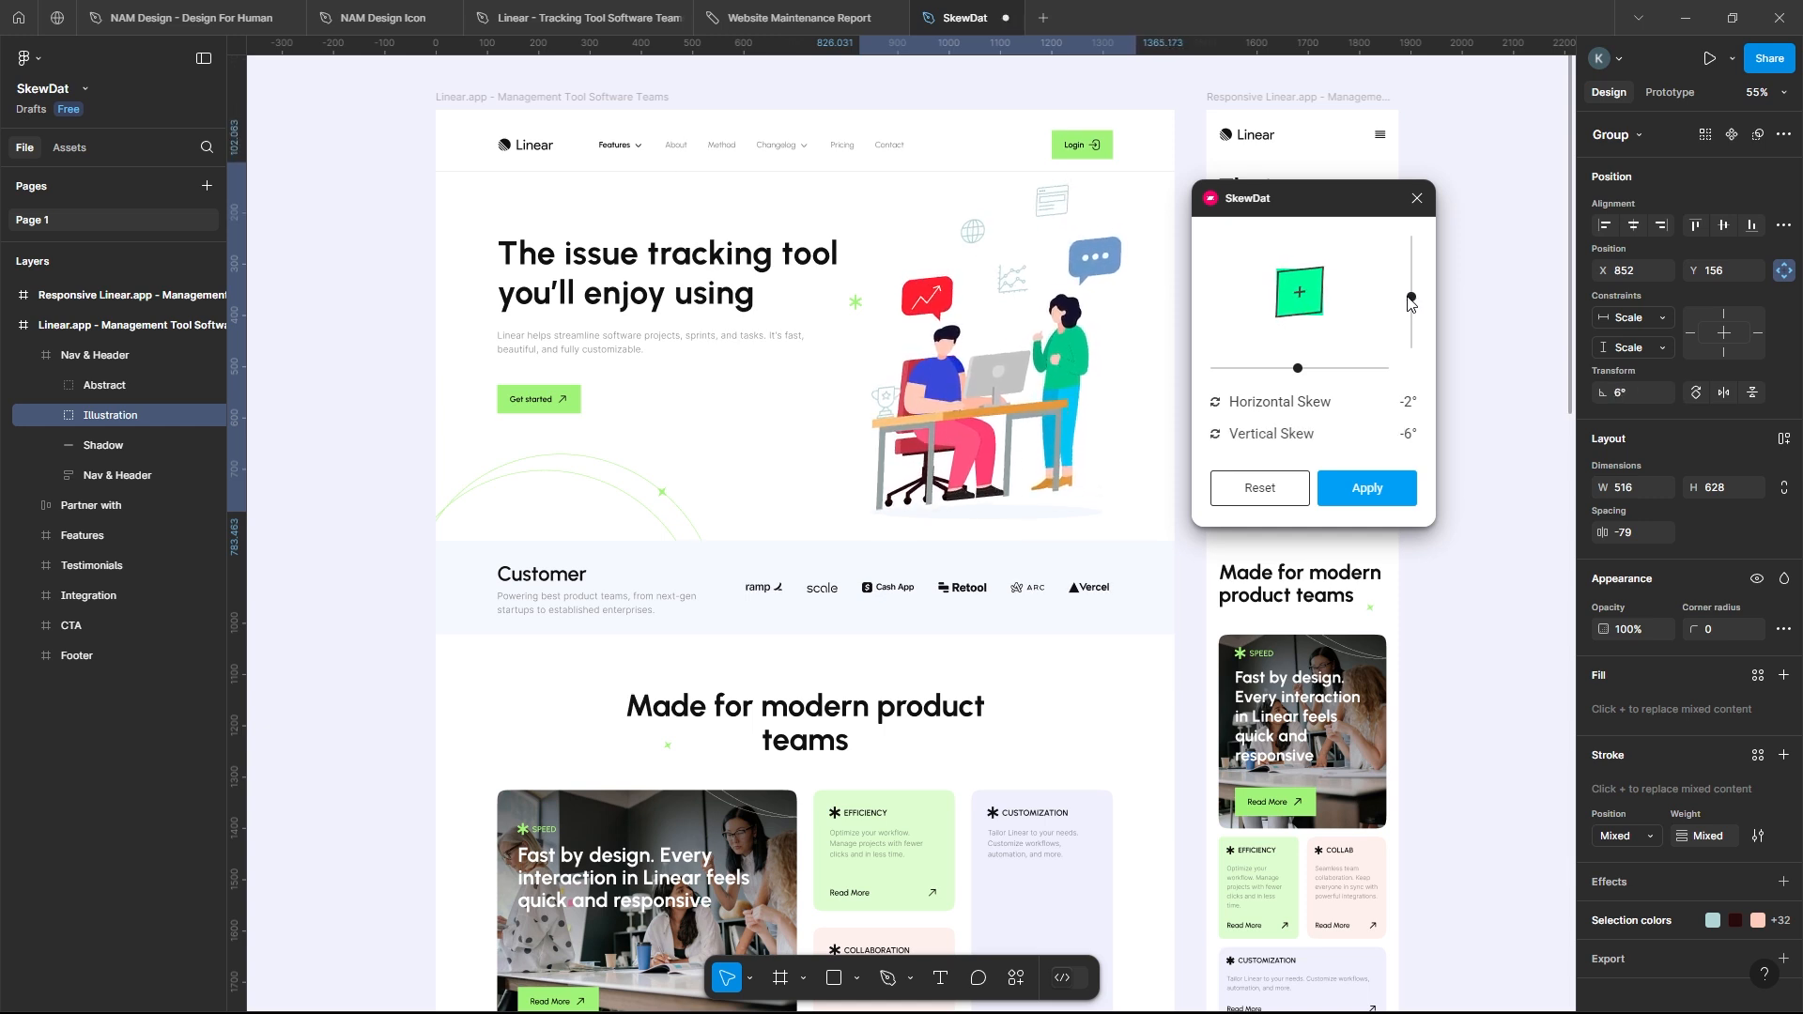
left_click_drag(1297, 373, 1305, 373)
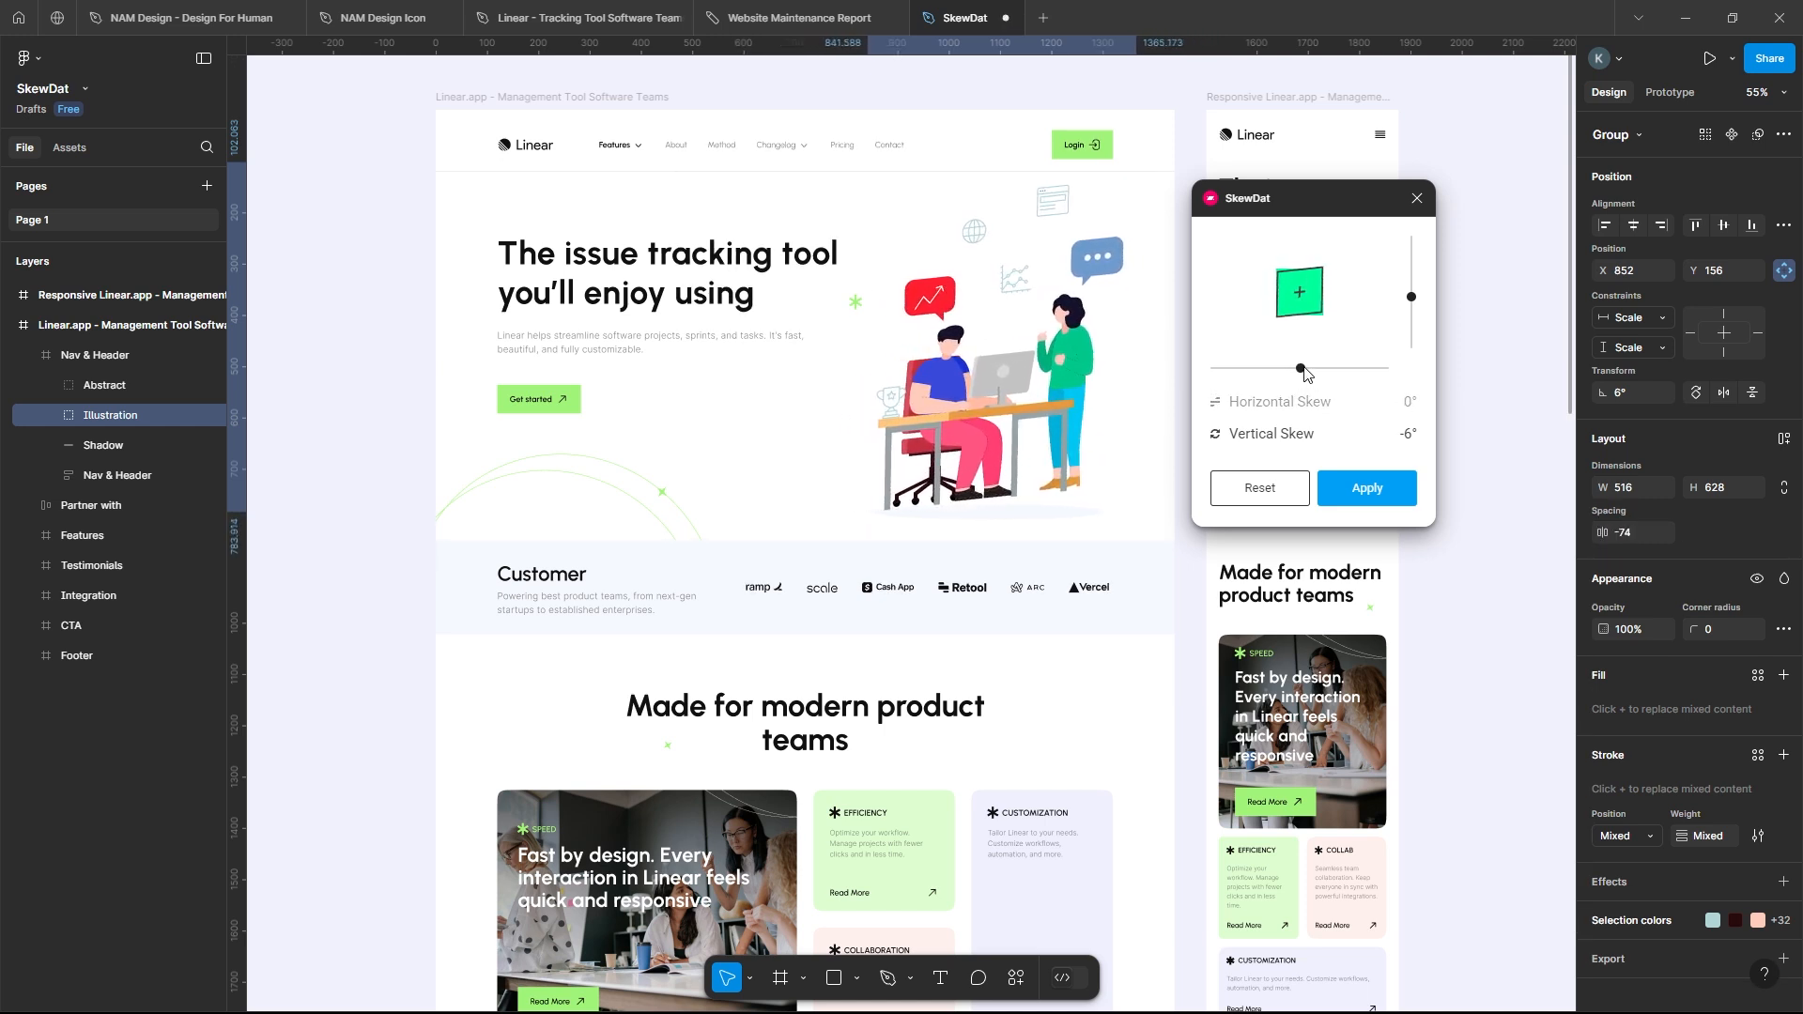
left_click_drag(1411, 299, 1410, 301)
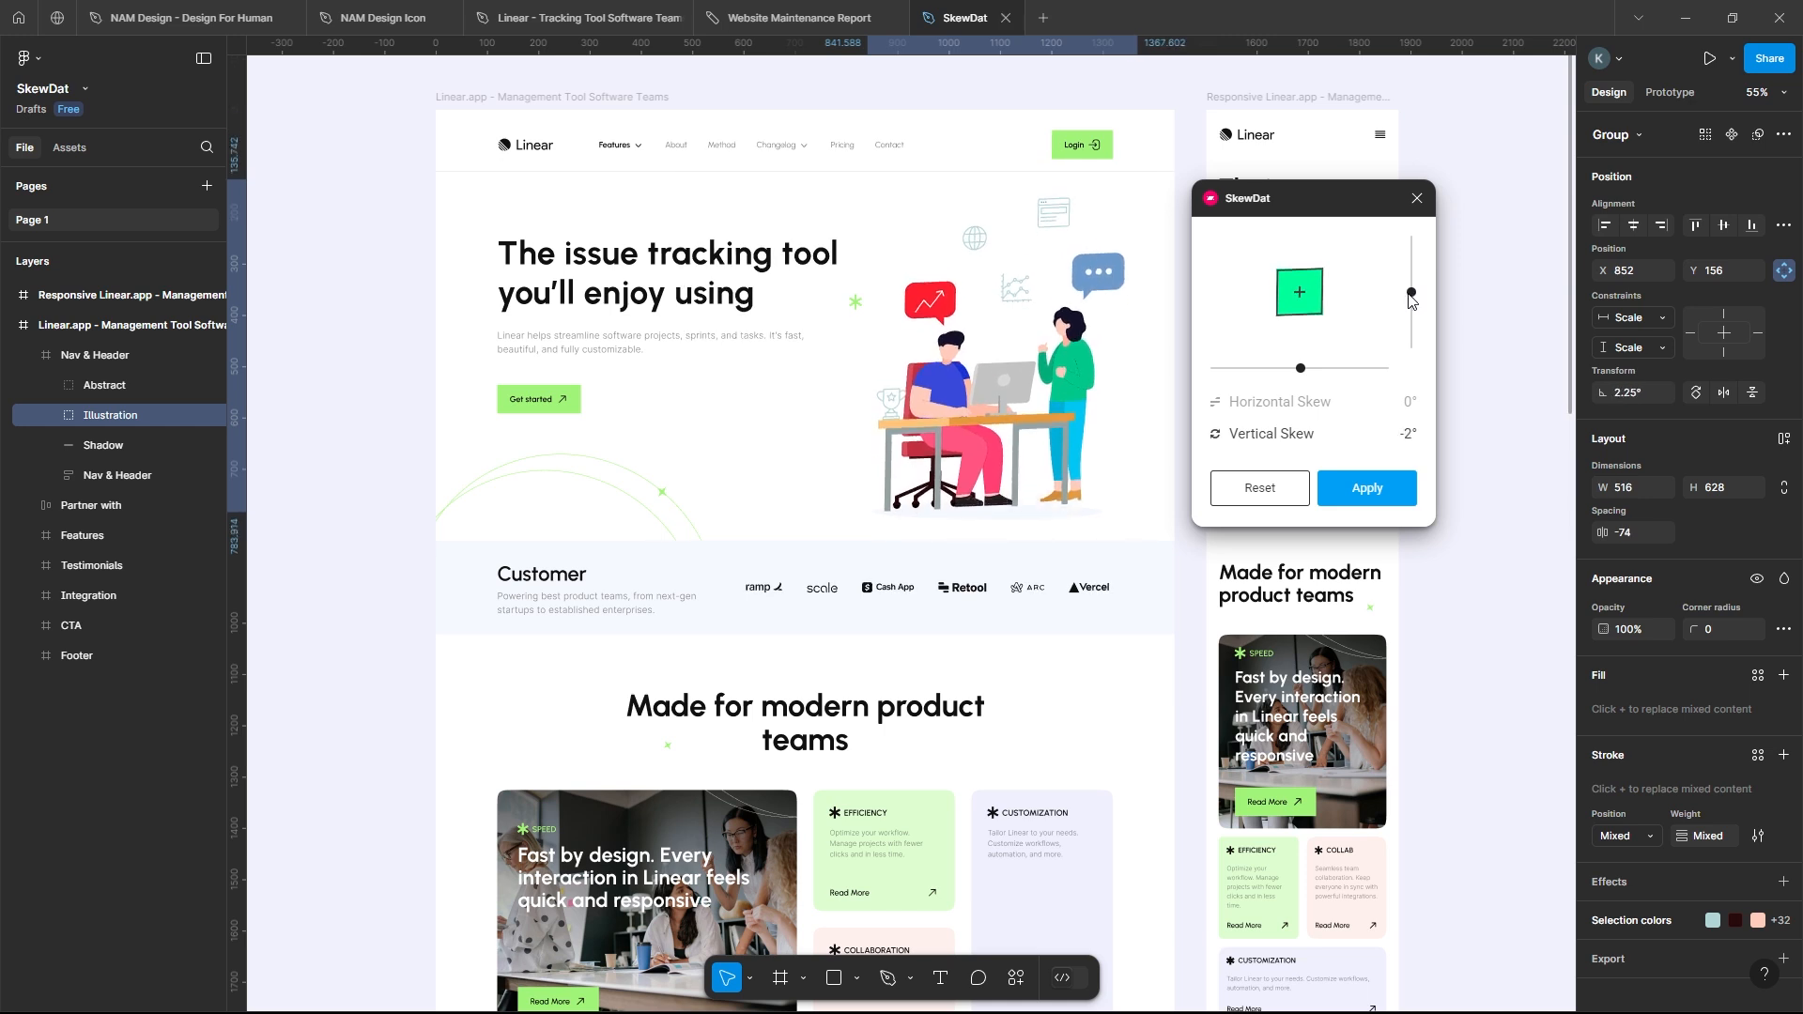
left_click_drag(1311, 371, 1296, 372)
left_click(1387, 488)
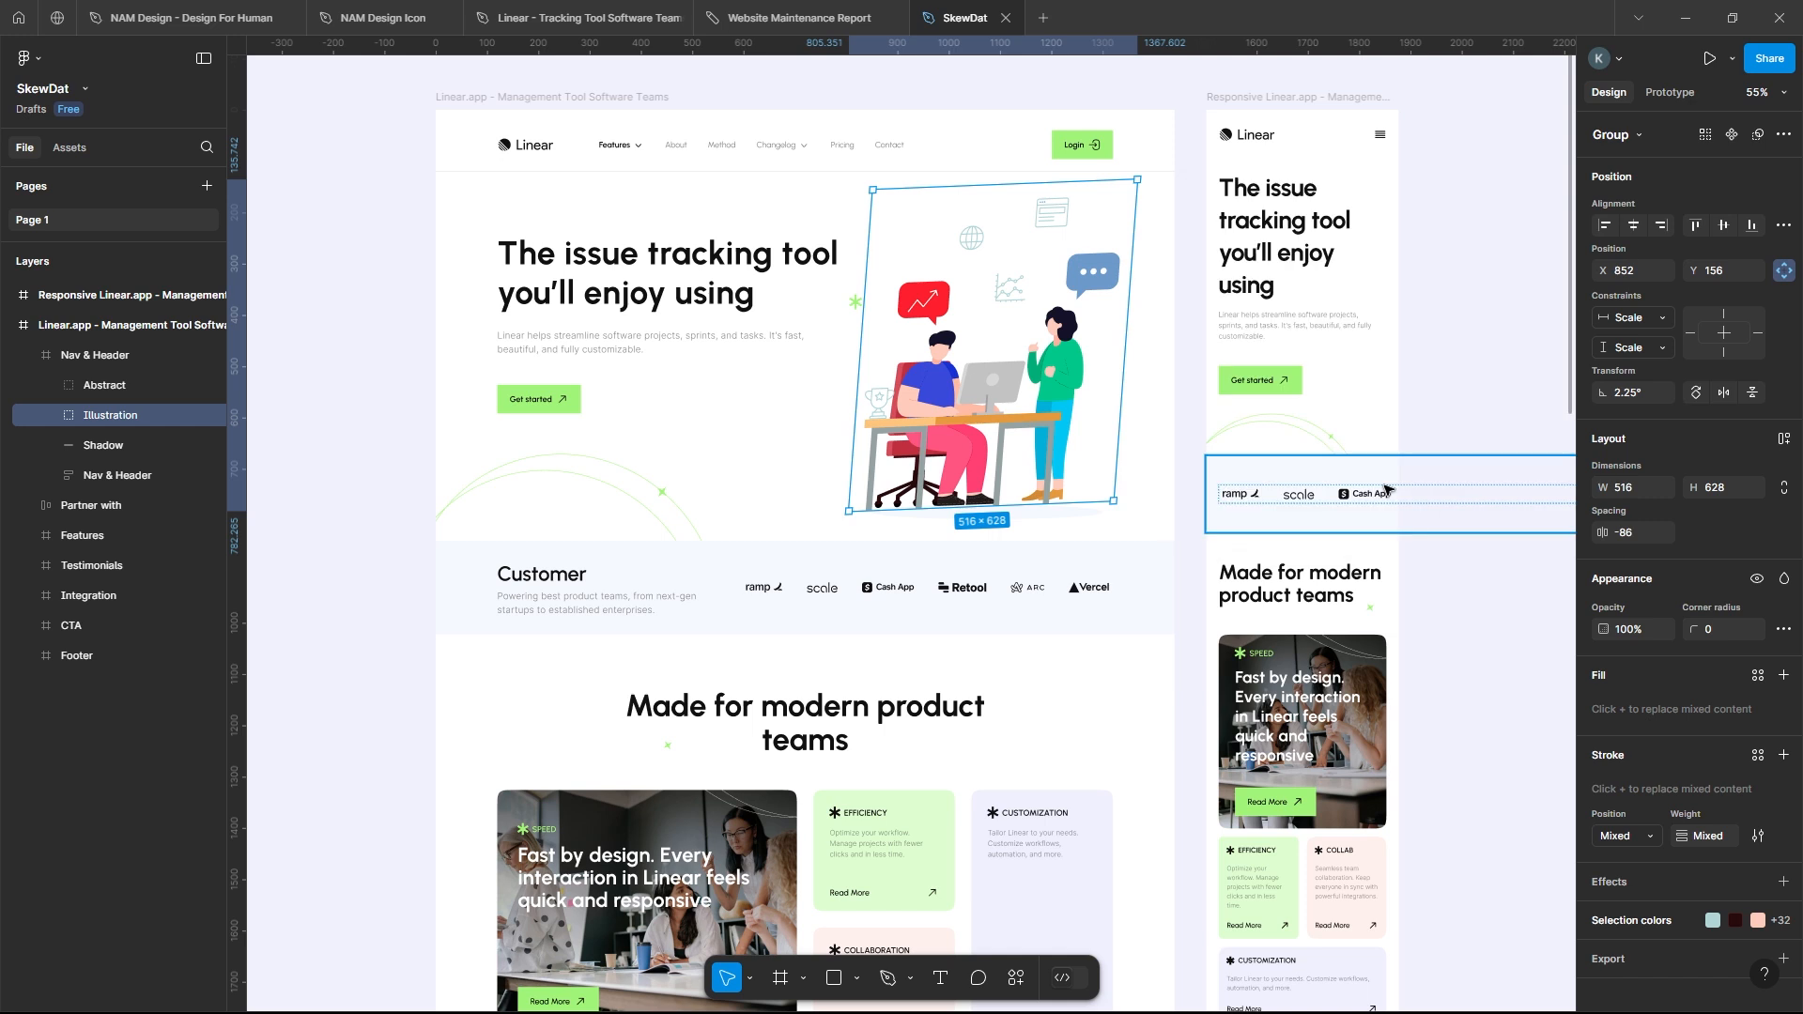
left_click(1182, 515)
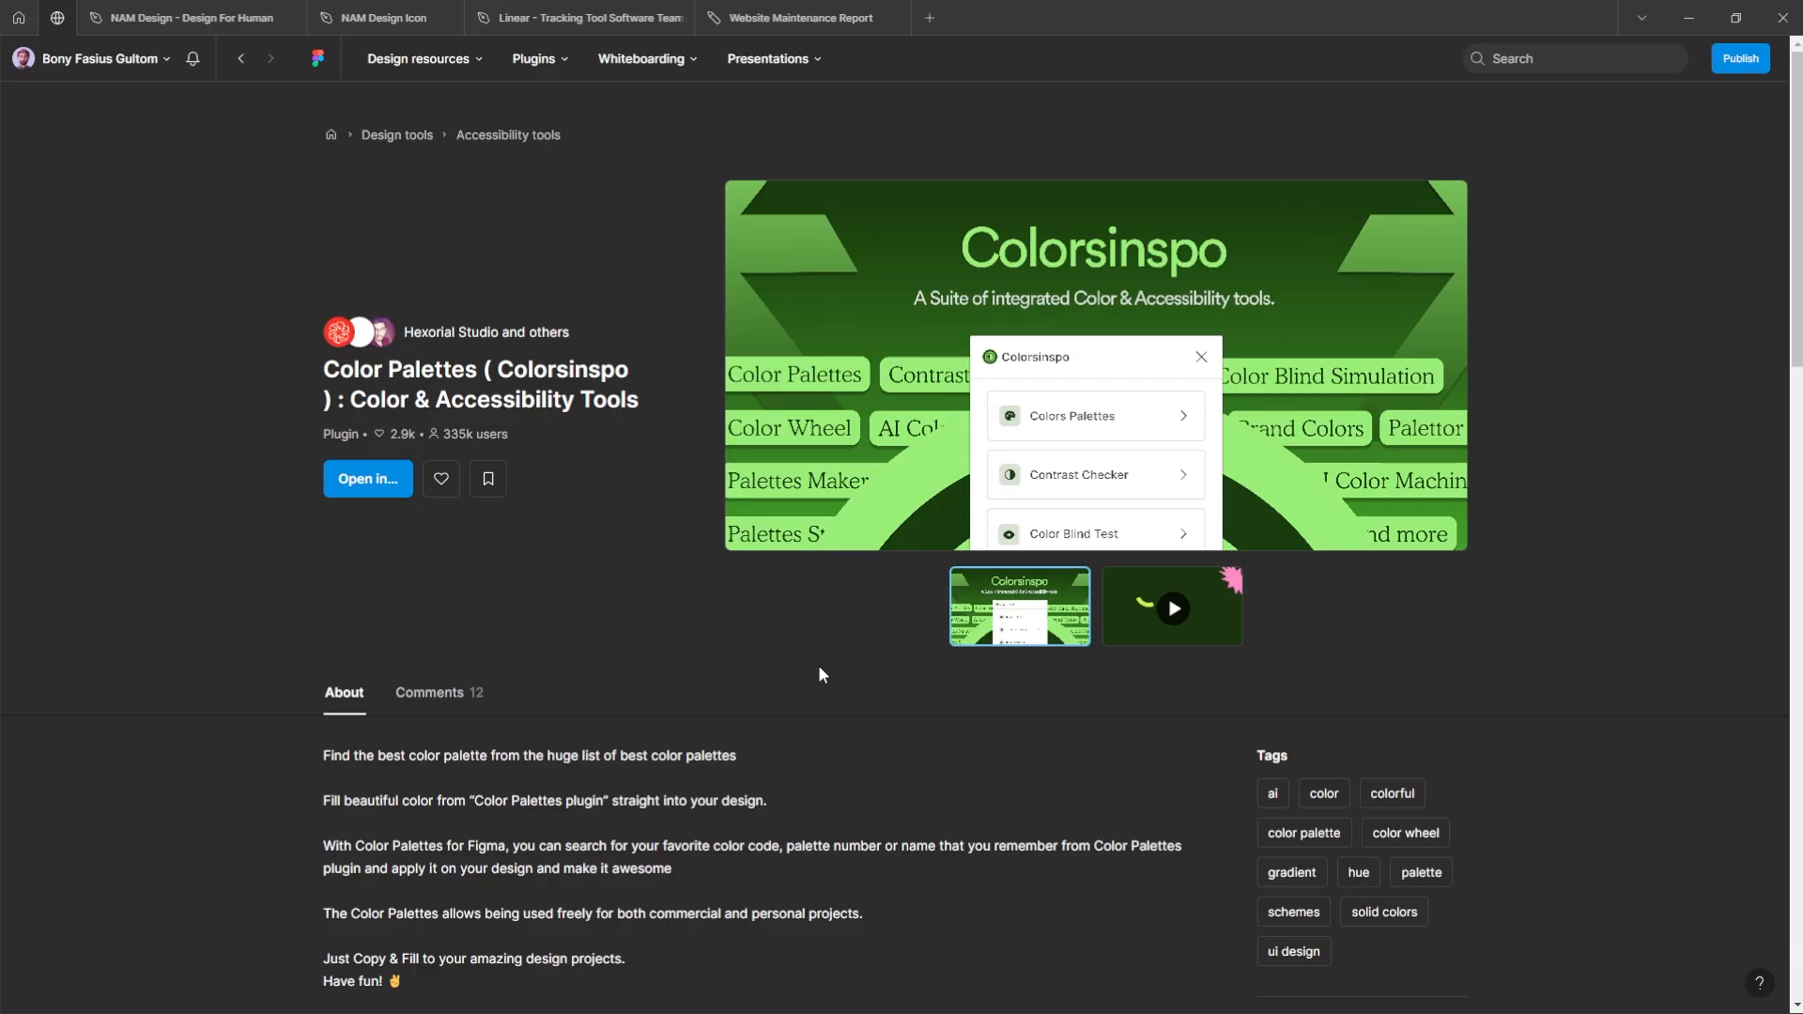
Step: Run the Colorsinspo plugin in the Linear tracking tool design file from its community page
left_click(370, 487)
left_click(384, 556)
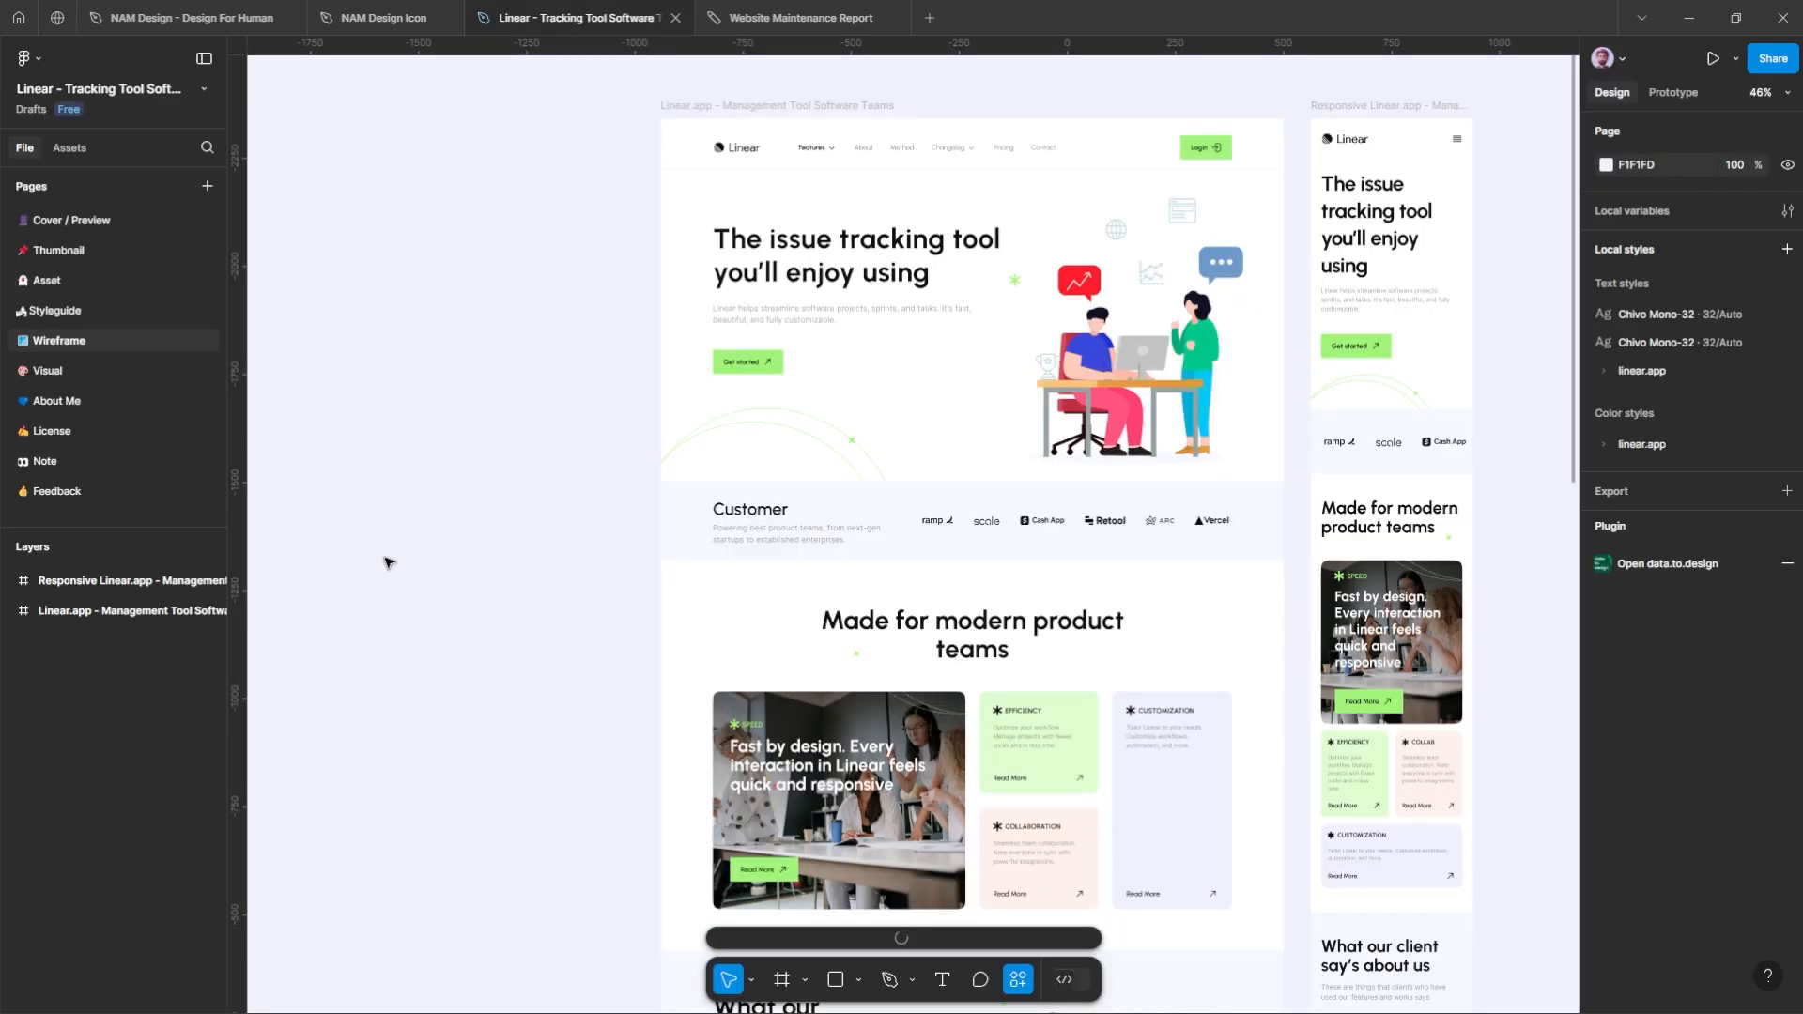
left_click(1064, 930)
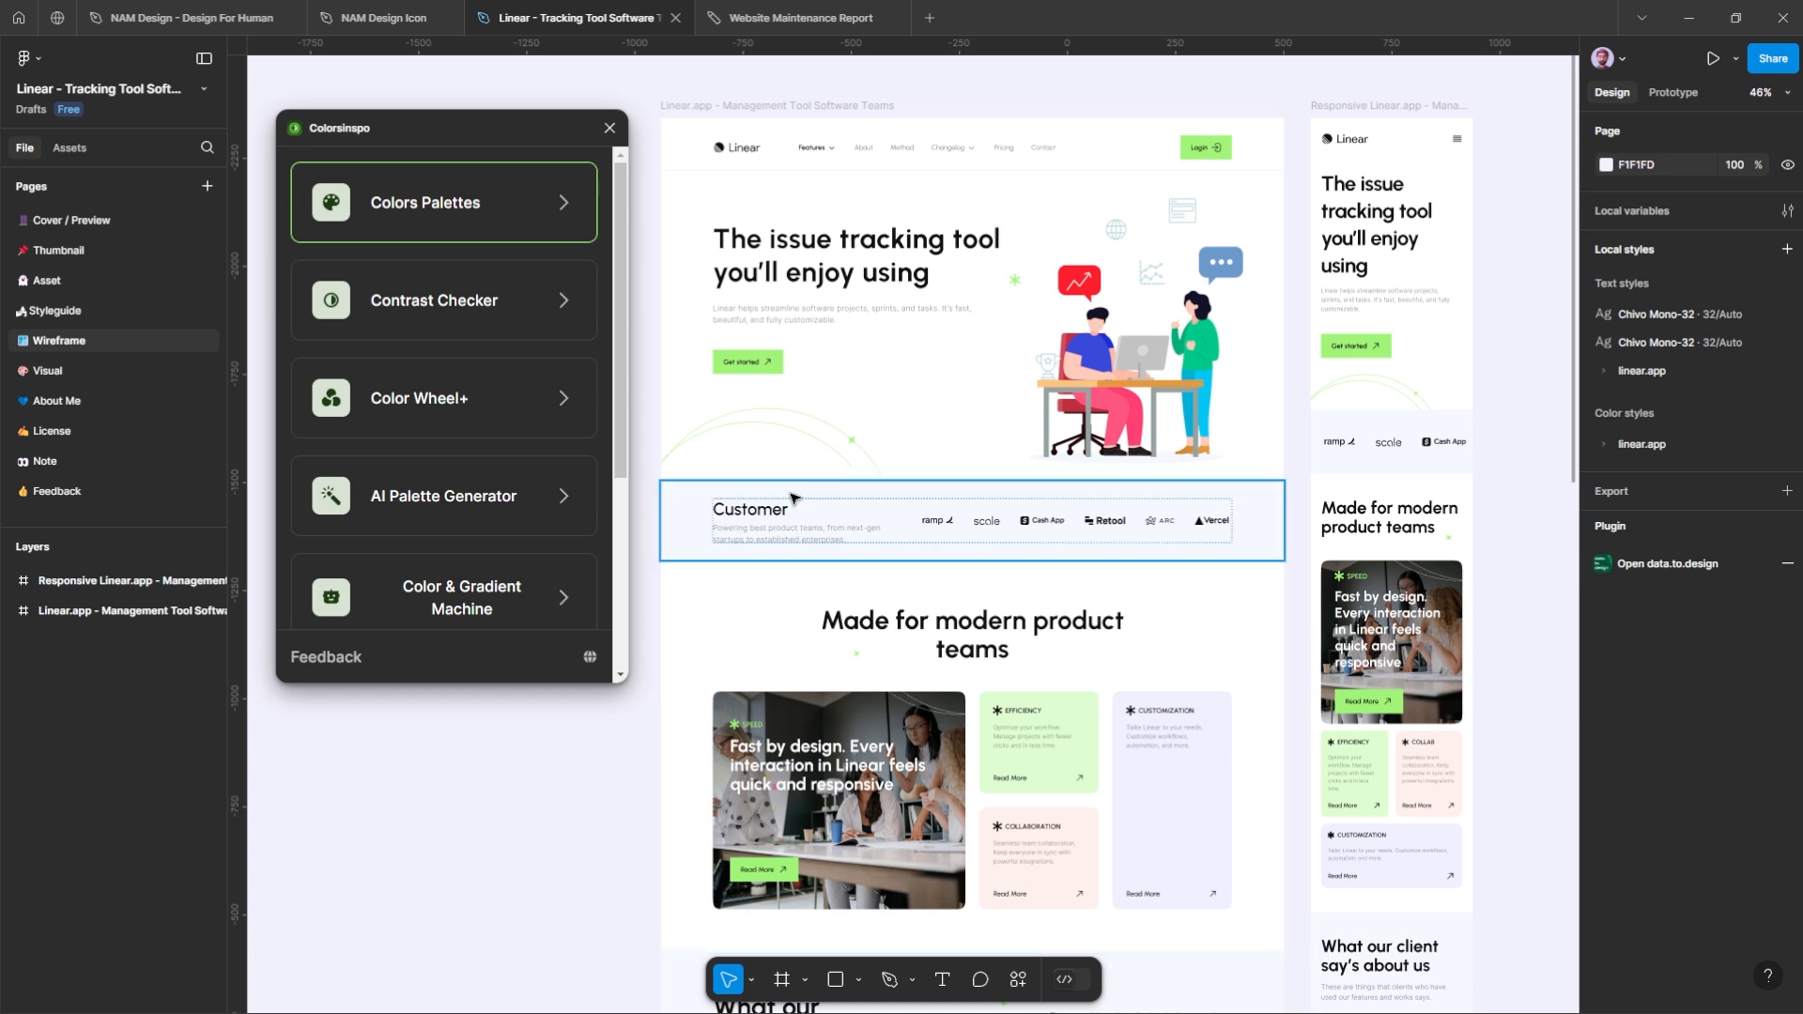
Step: Browse the ready-made palettes and solid colors in Colorsinspo's Colors Palettes tool
left_click(561, 204)
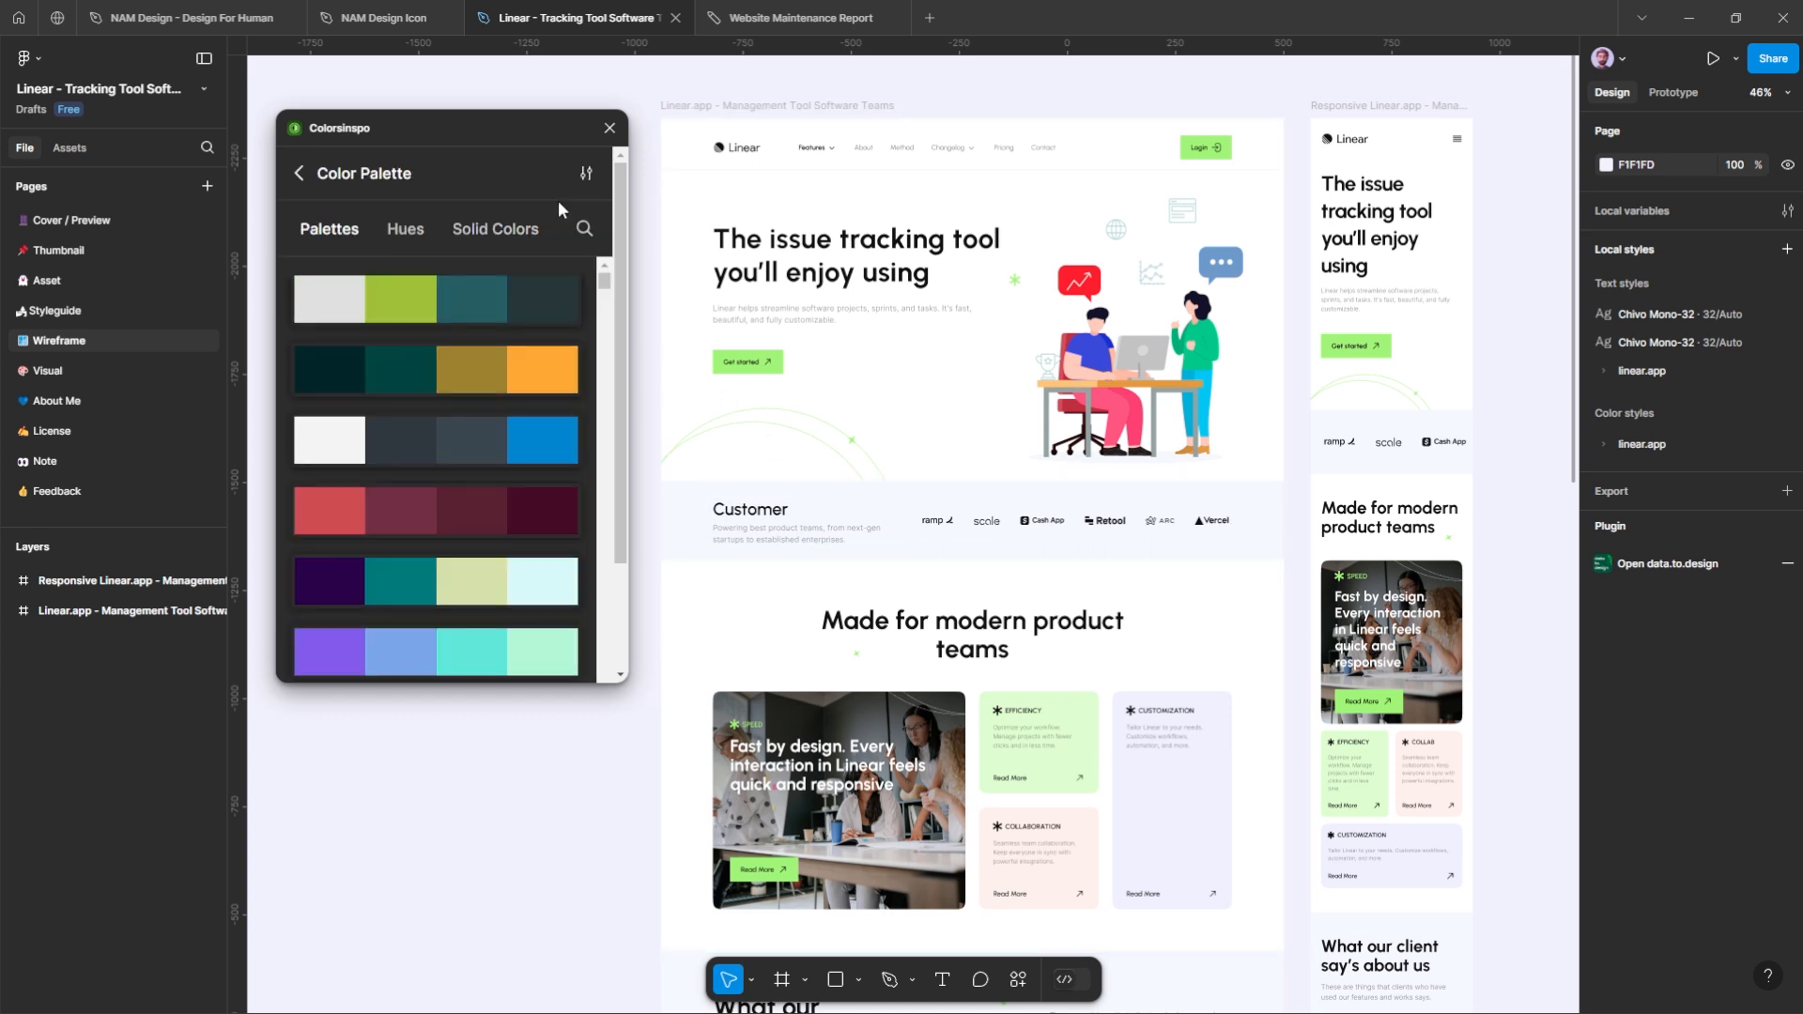
scroll(433, 392, "down", 5)
scroll(433, 392, "down", 3)
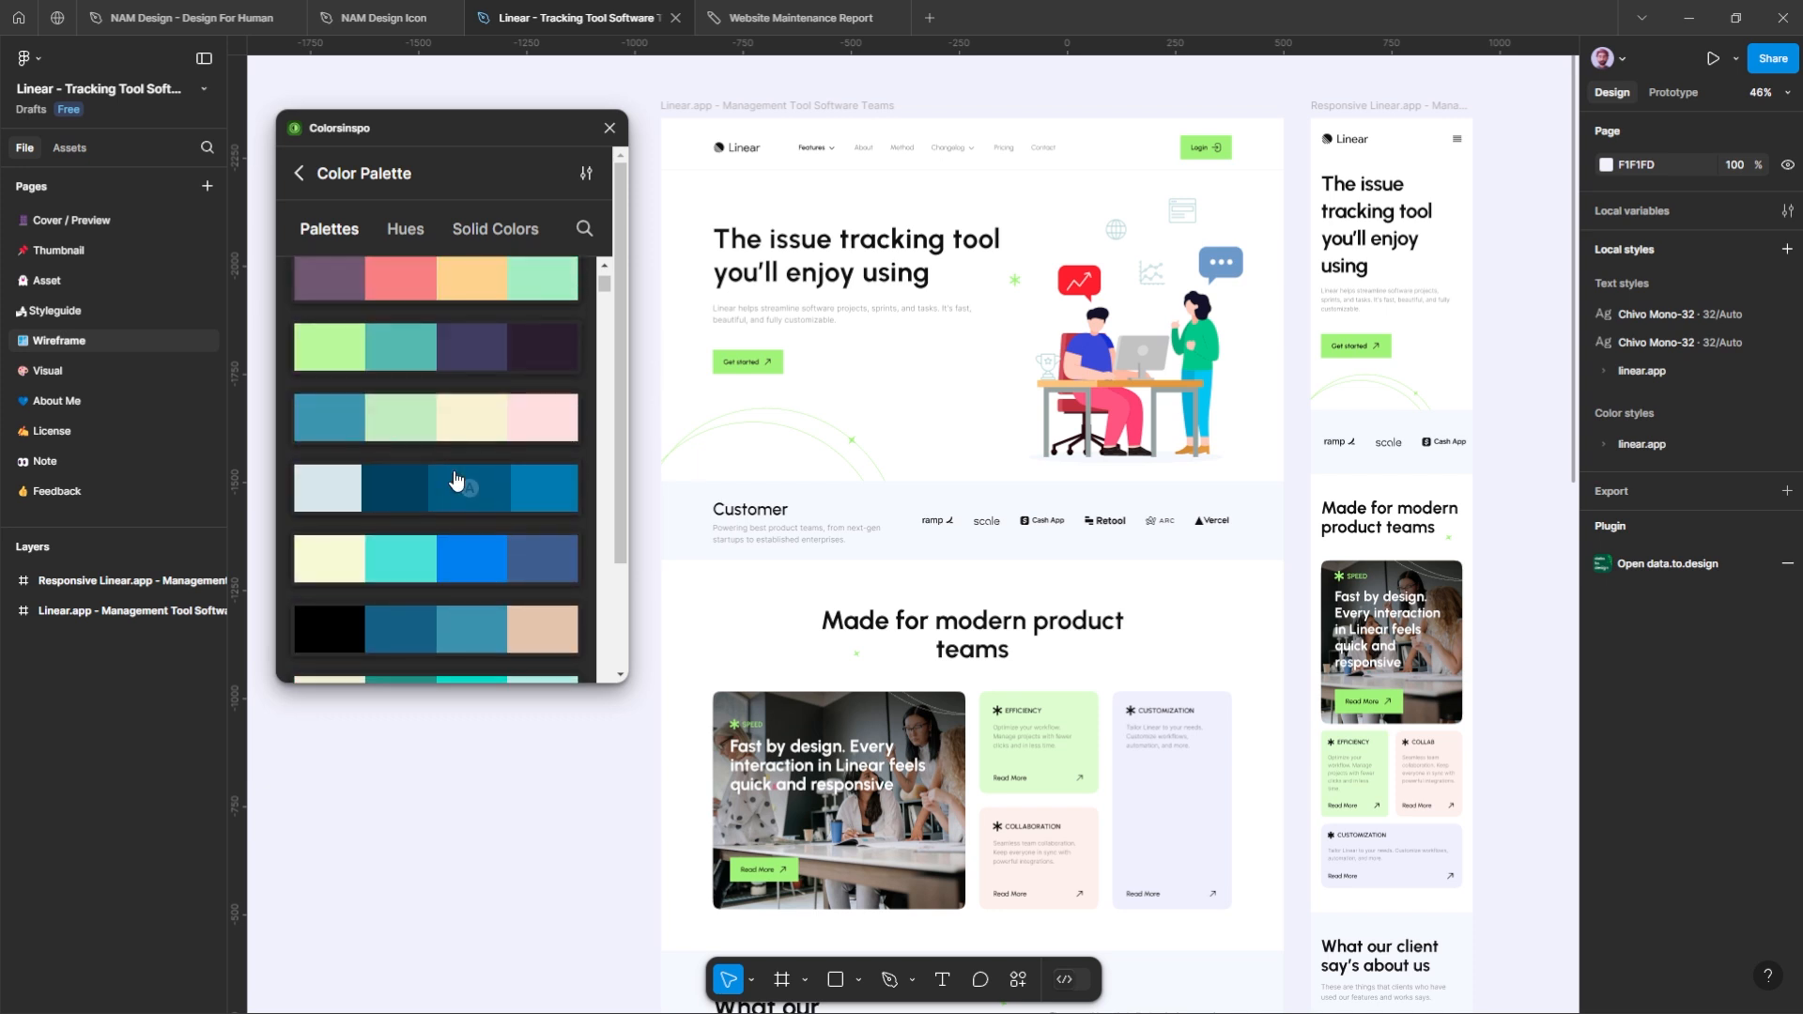
scroll(454, 480, "up", 2)
scroll(460, 399, "up", 5)
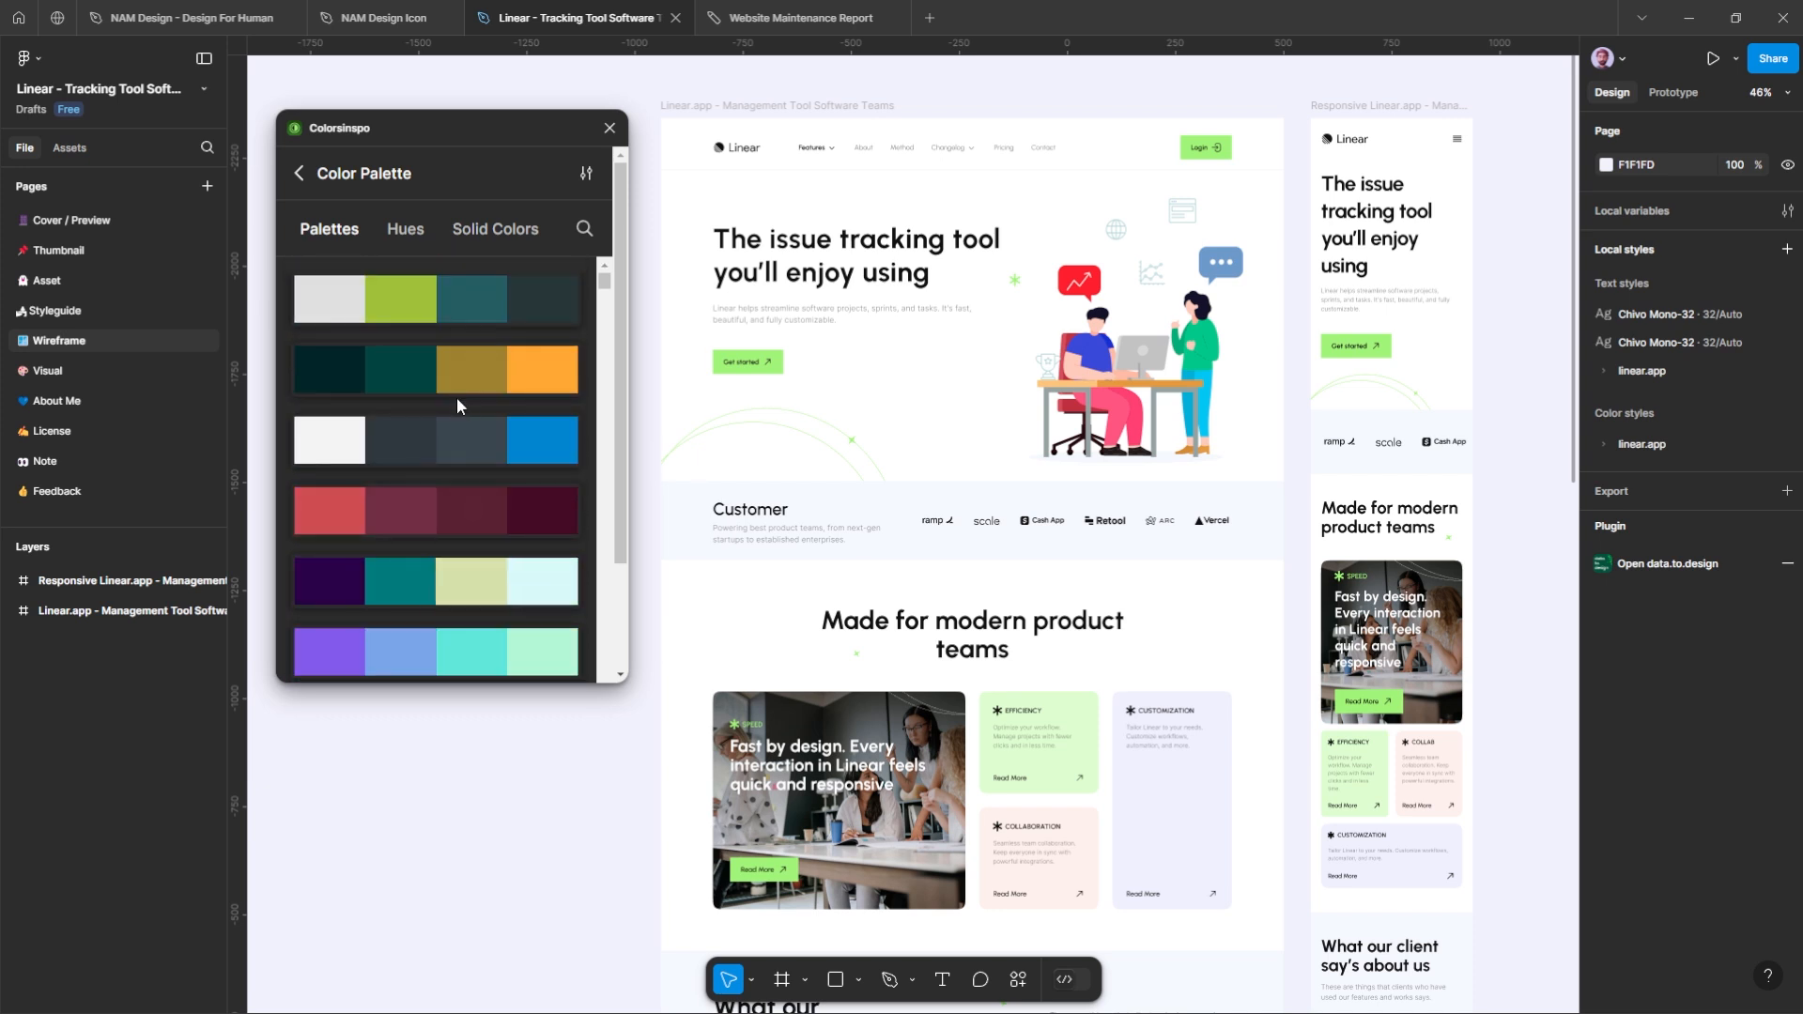
left_click(484, 240)
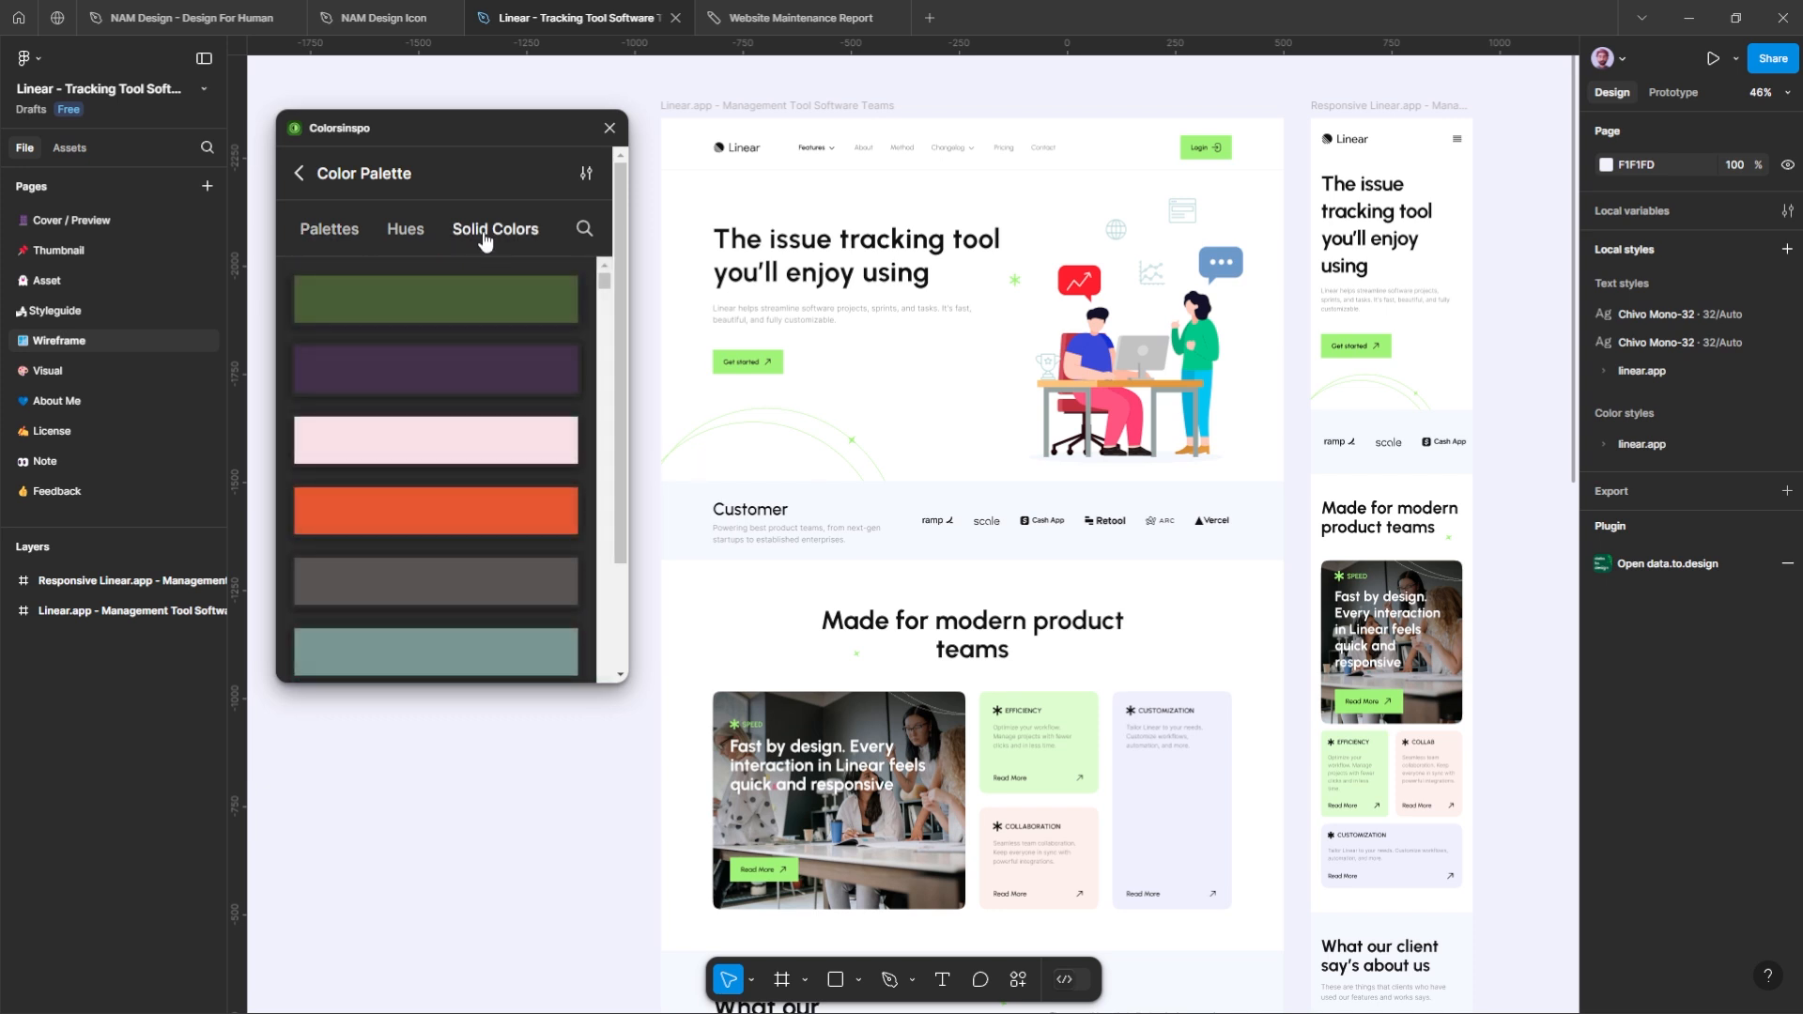
scroll(474, 416, "down", 2)
scroll(474, 416, "up", 4)
left_click(298, 175)
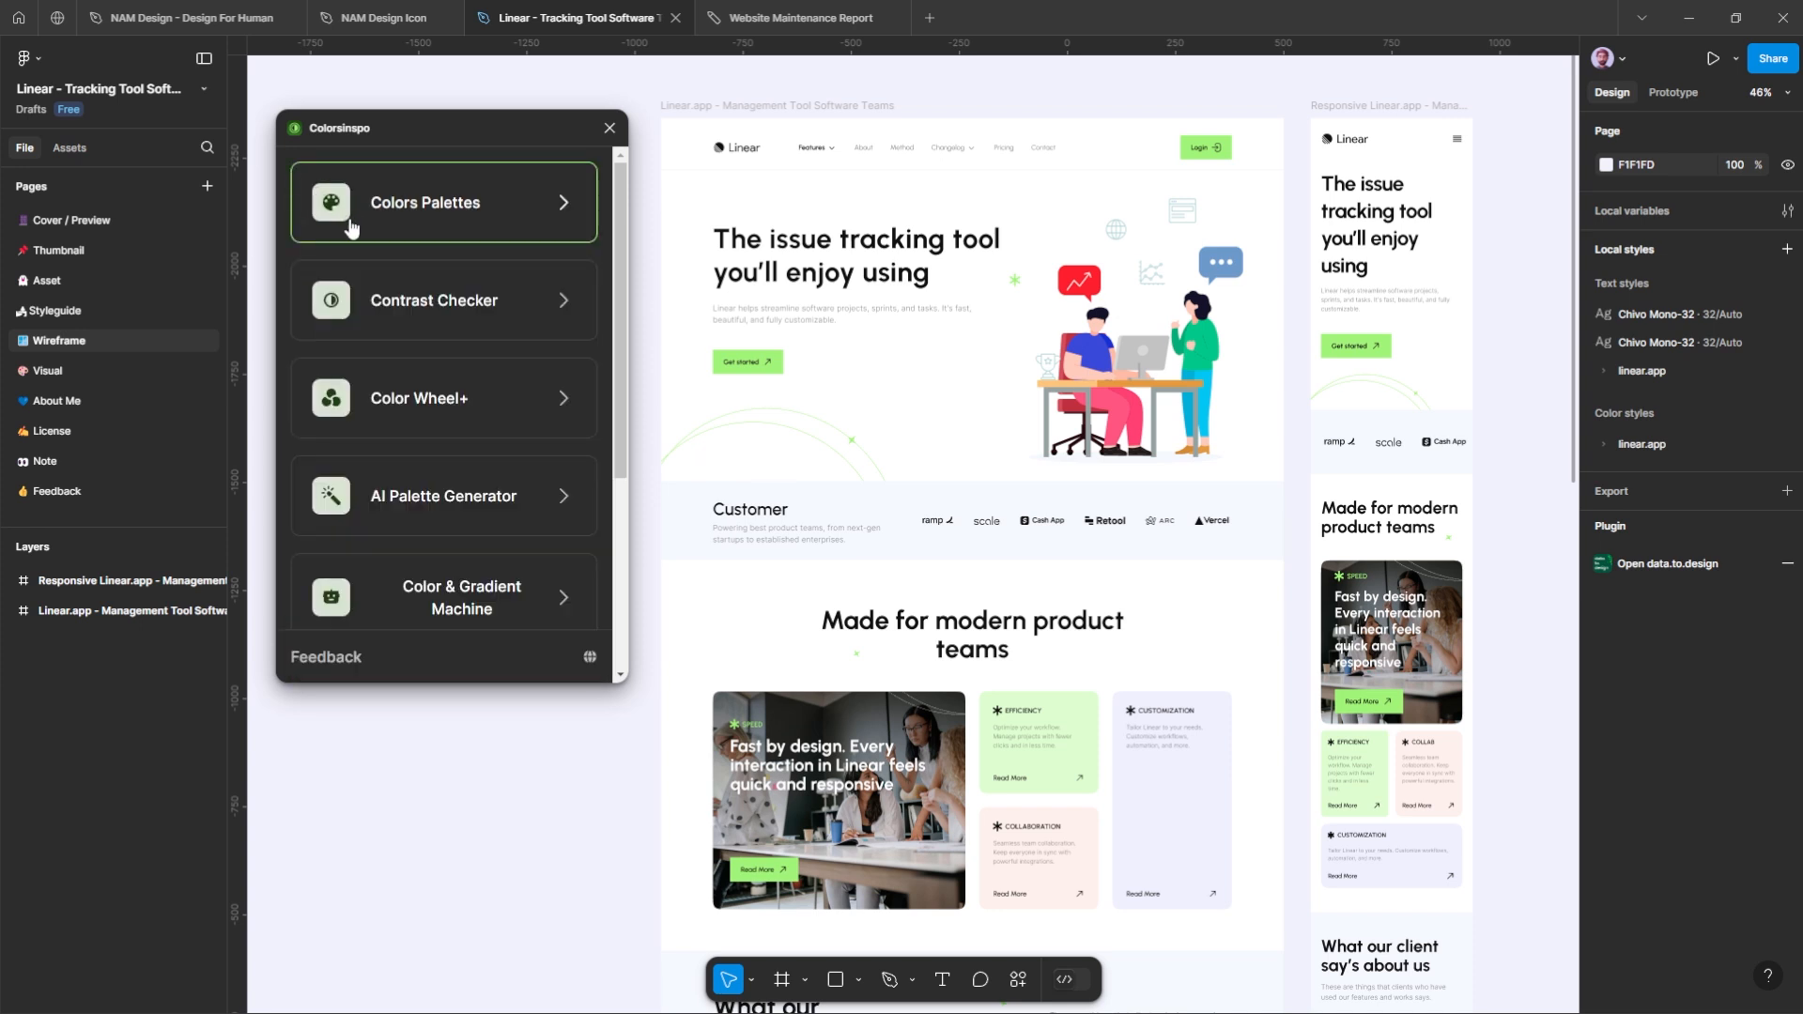
Step: Check the color contrast of the desktop and responsive Linear.app frames with the Contrast Checker
left_click(512, 305)
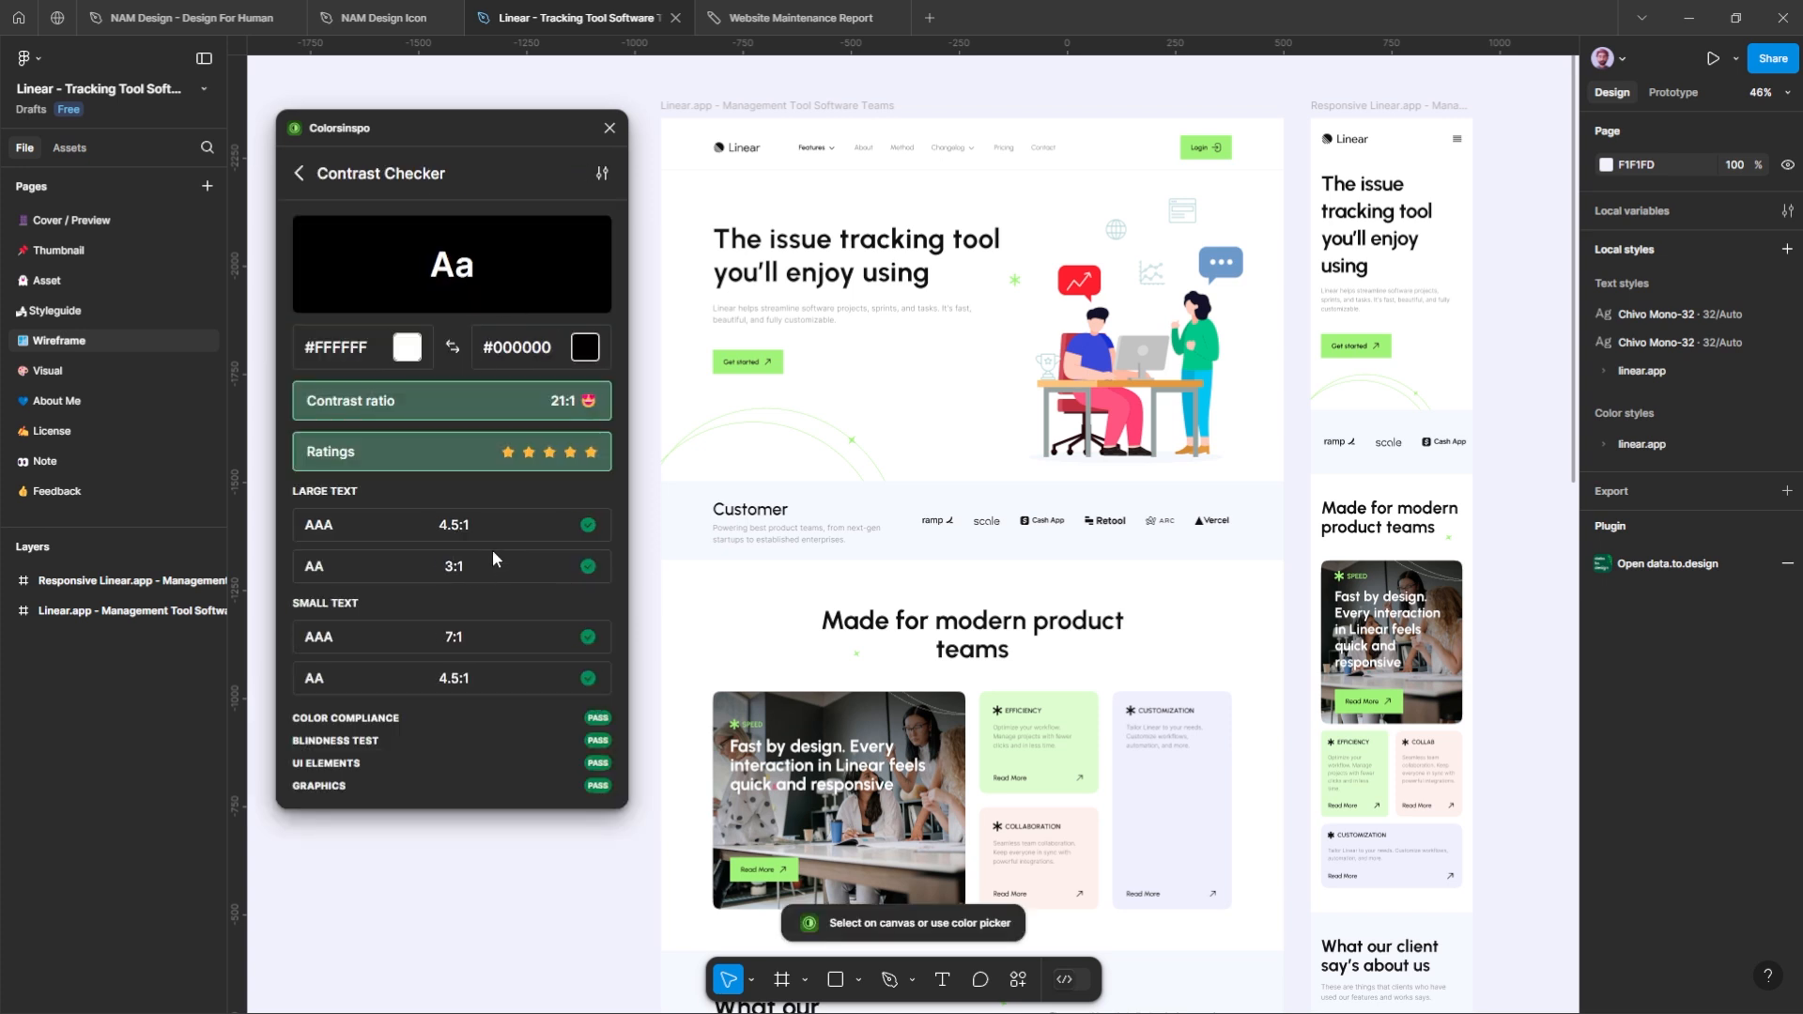
left_click(778, 108)
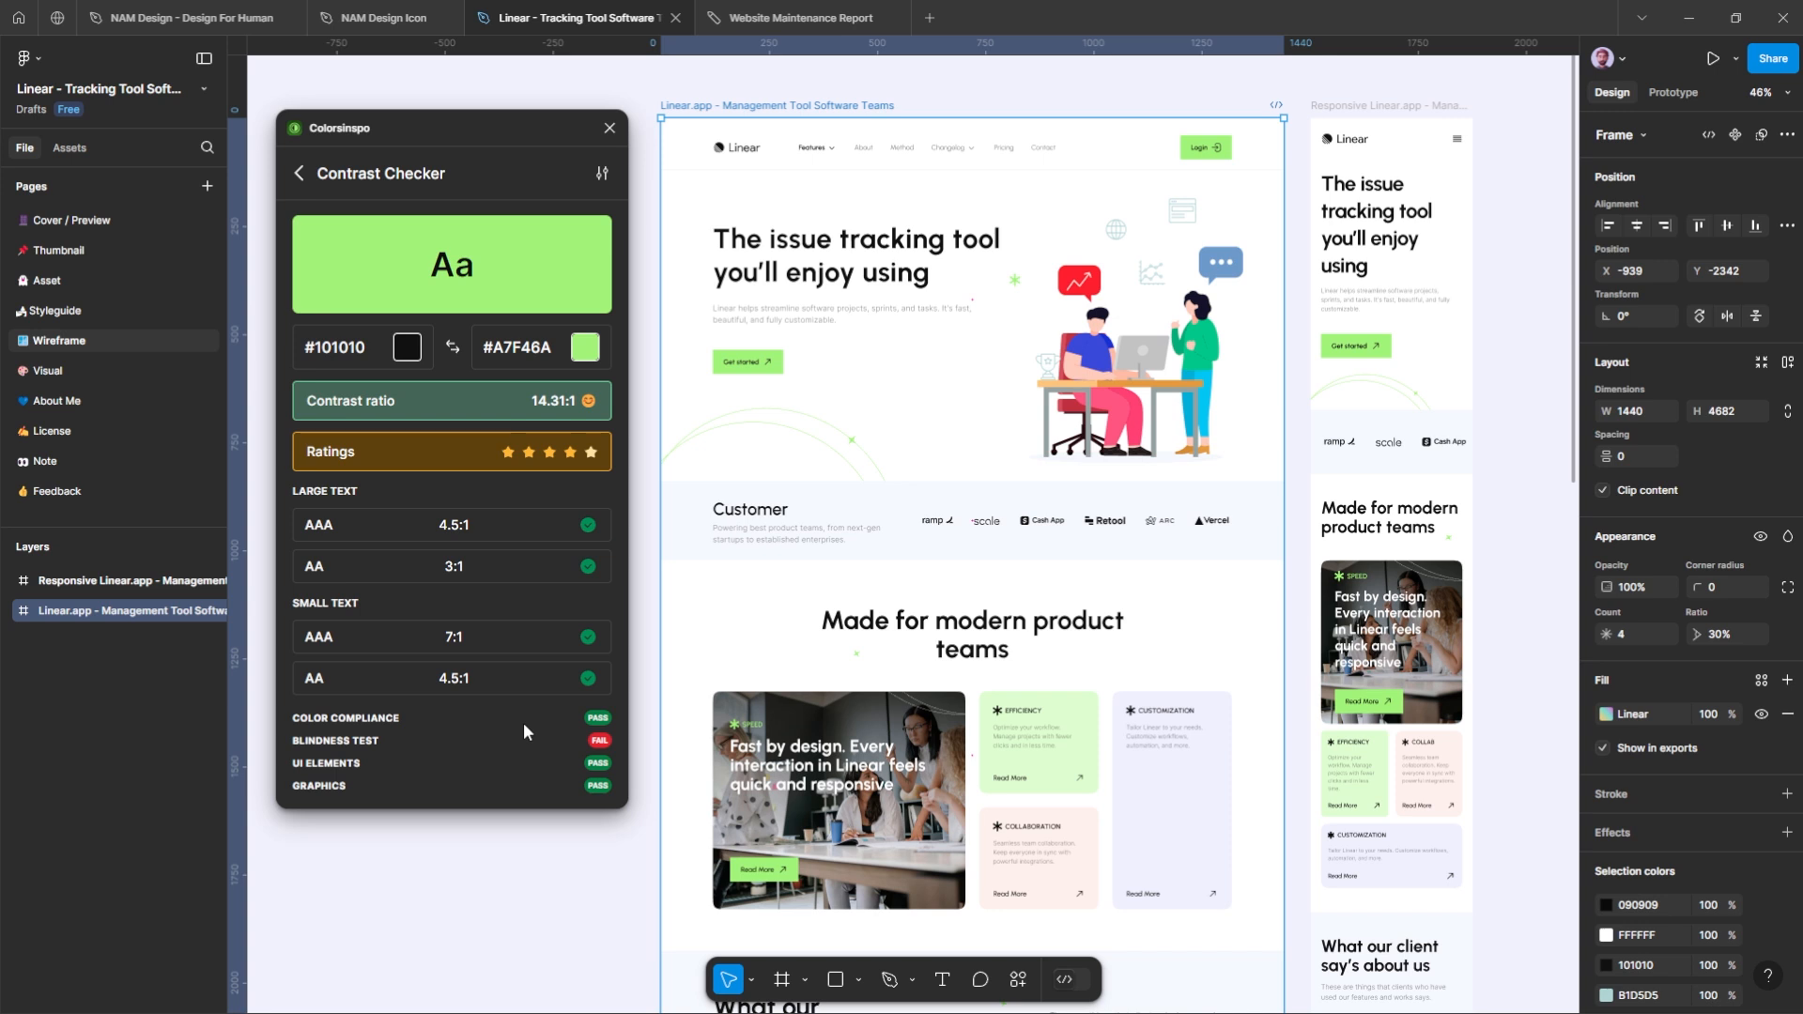
left_click(1340, 109)
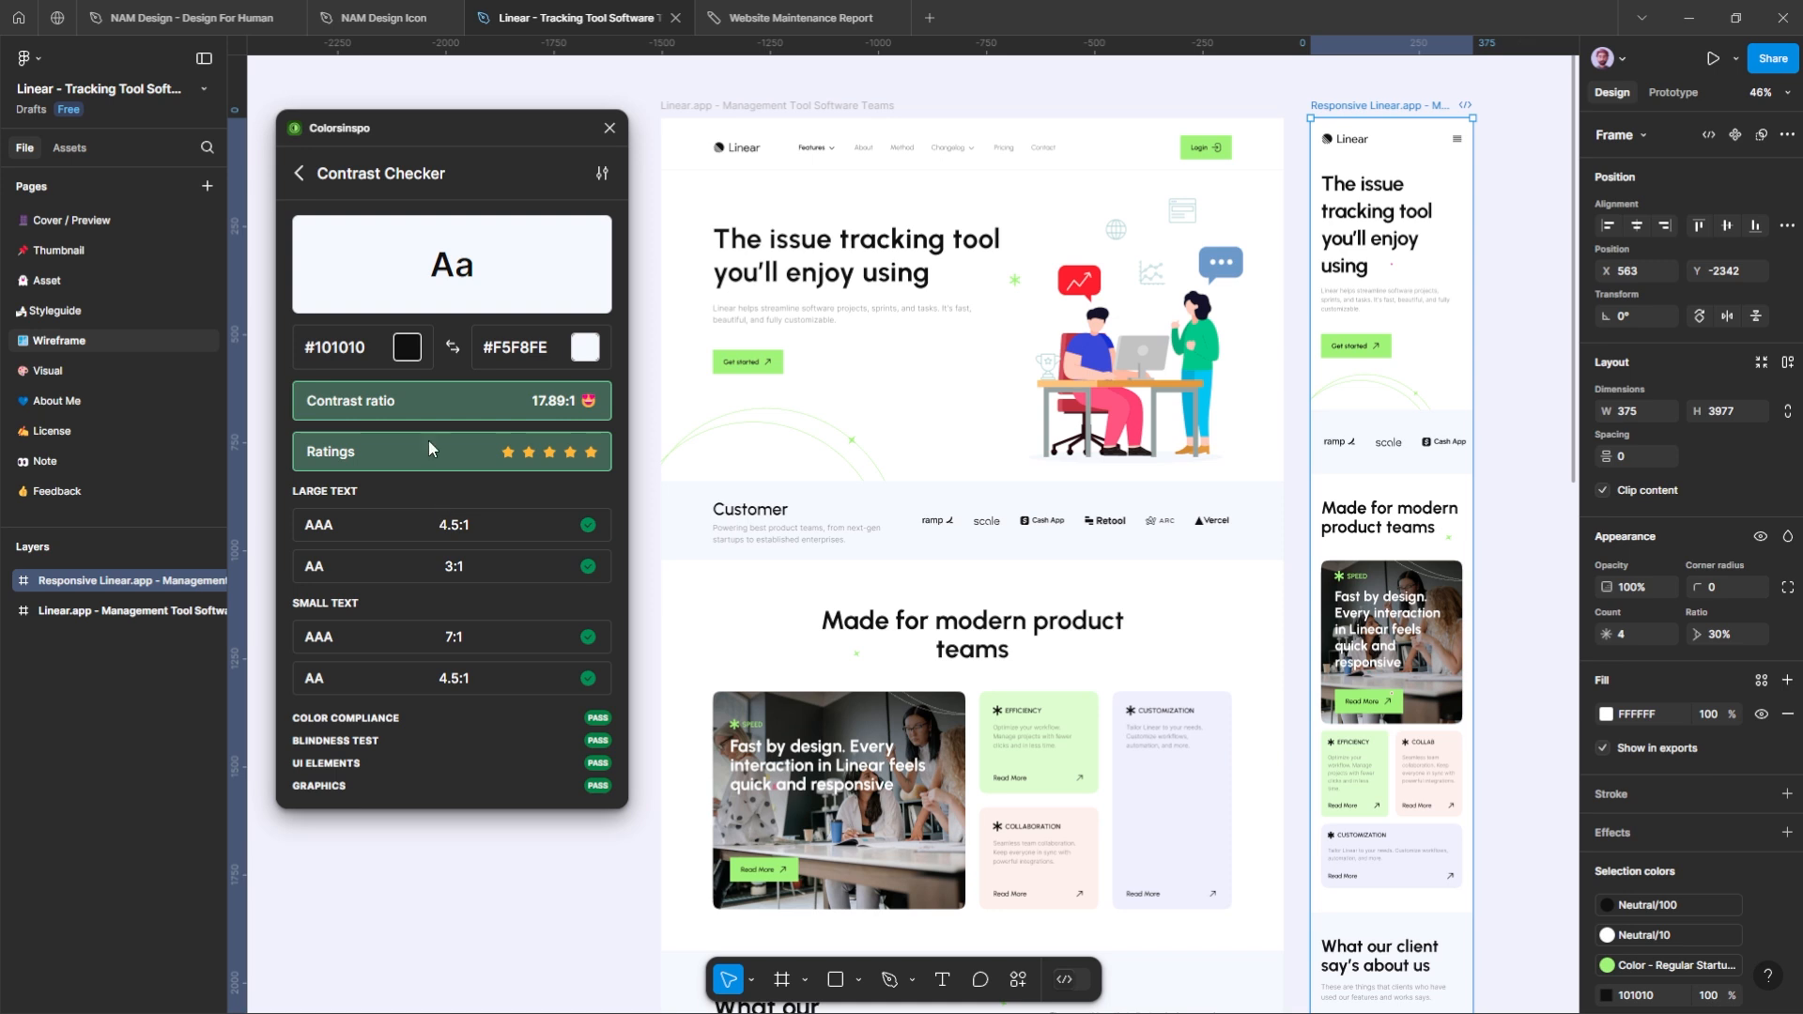
left_click(300, 174)
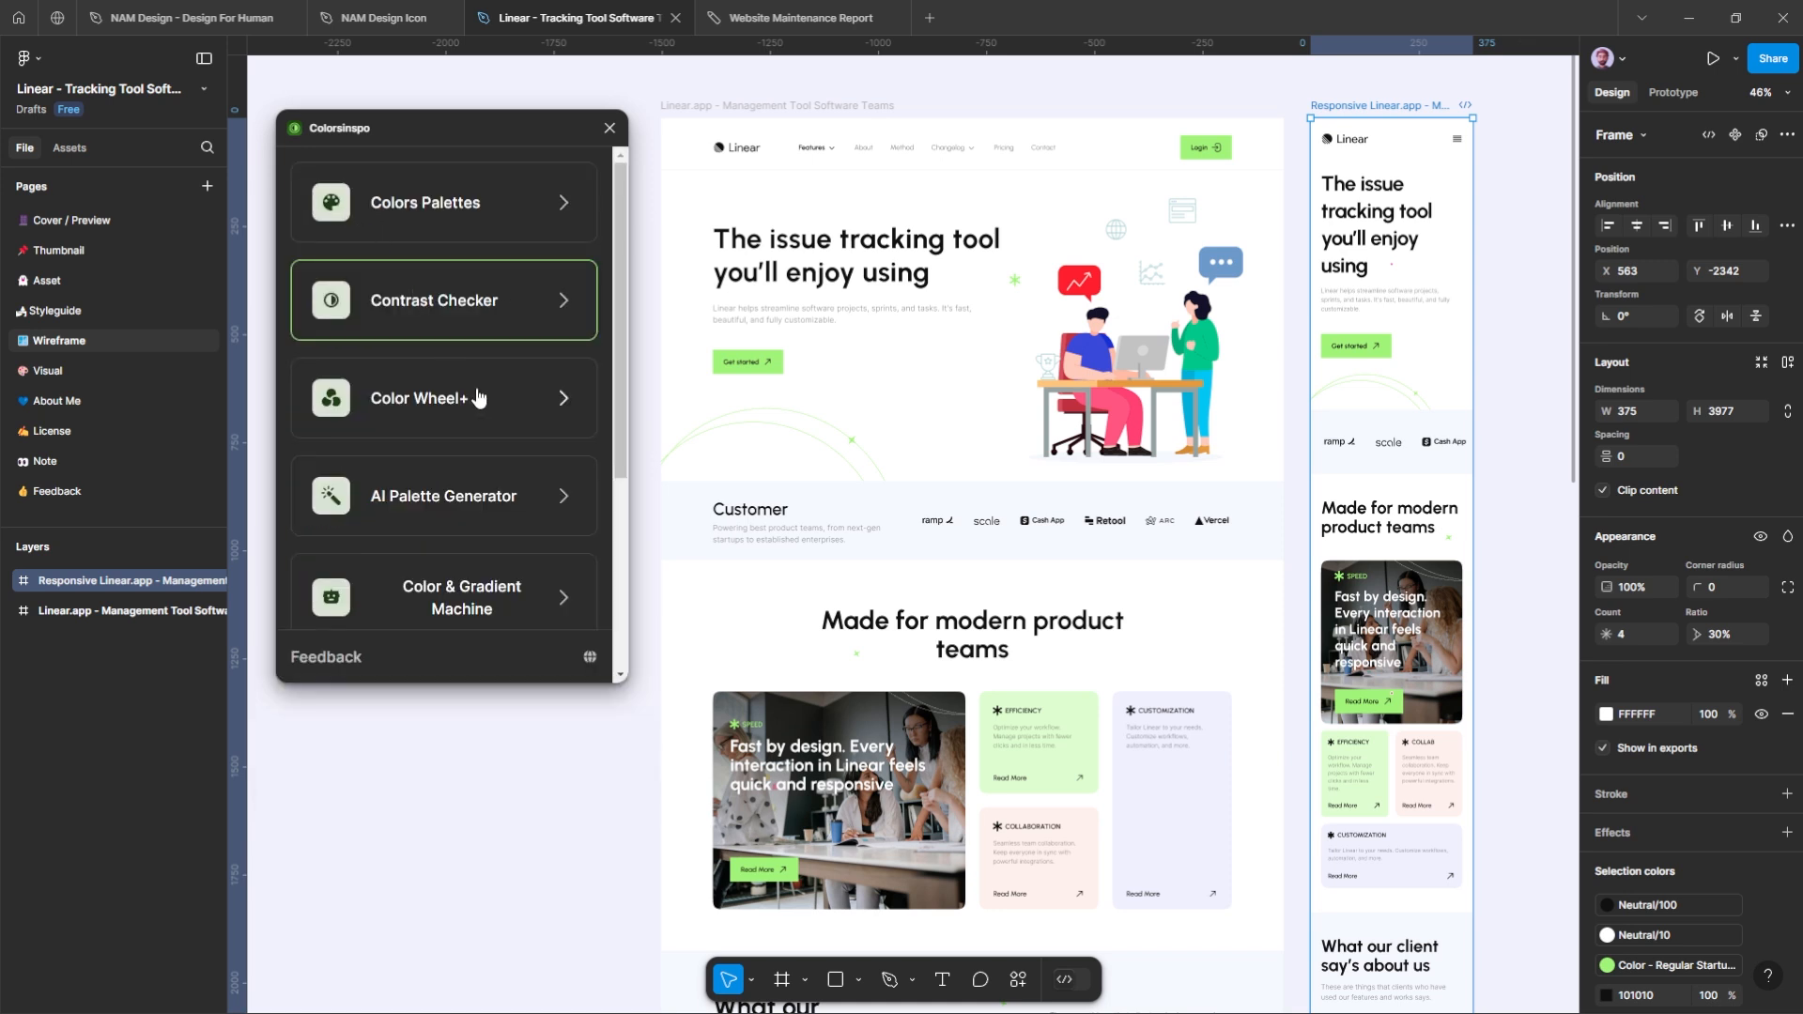
Step: Preview Monochromatic and Triadic harmonies in Color Wheel+, using the color from the selected canvas frame
left_click(493, 409)
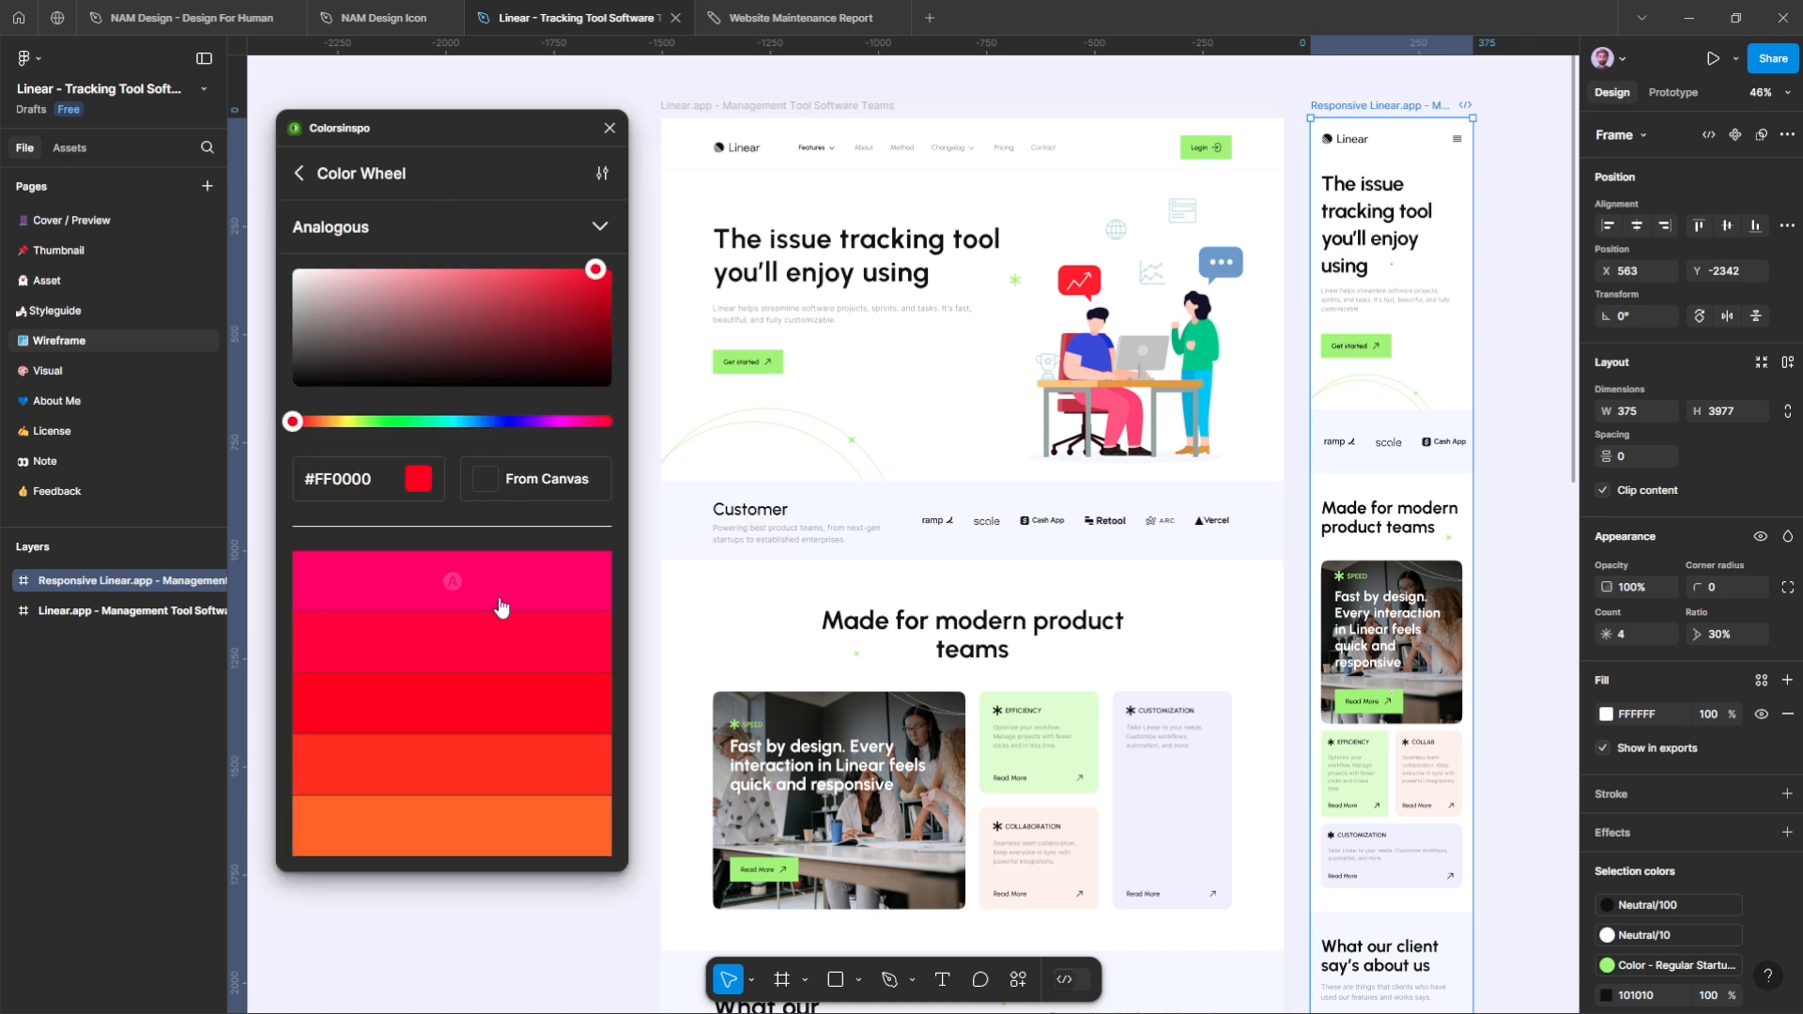
left_click(514, 482)
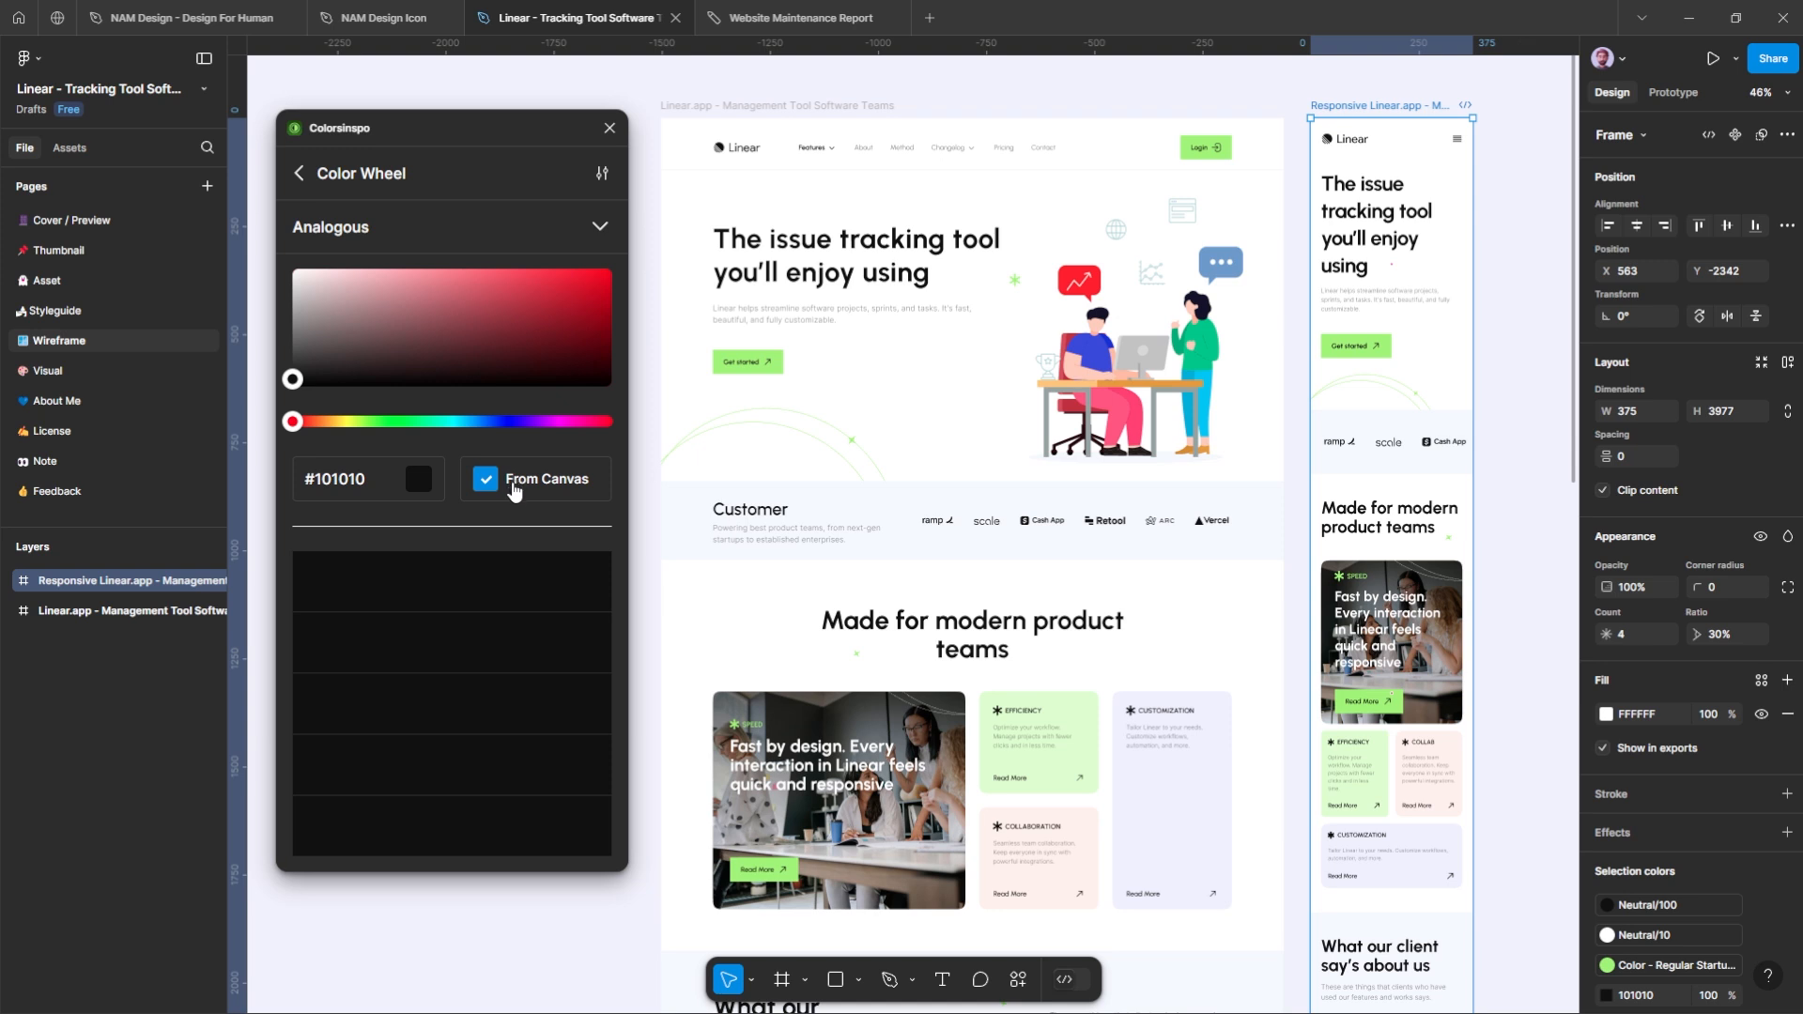
left_click(599, 226)
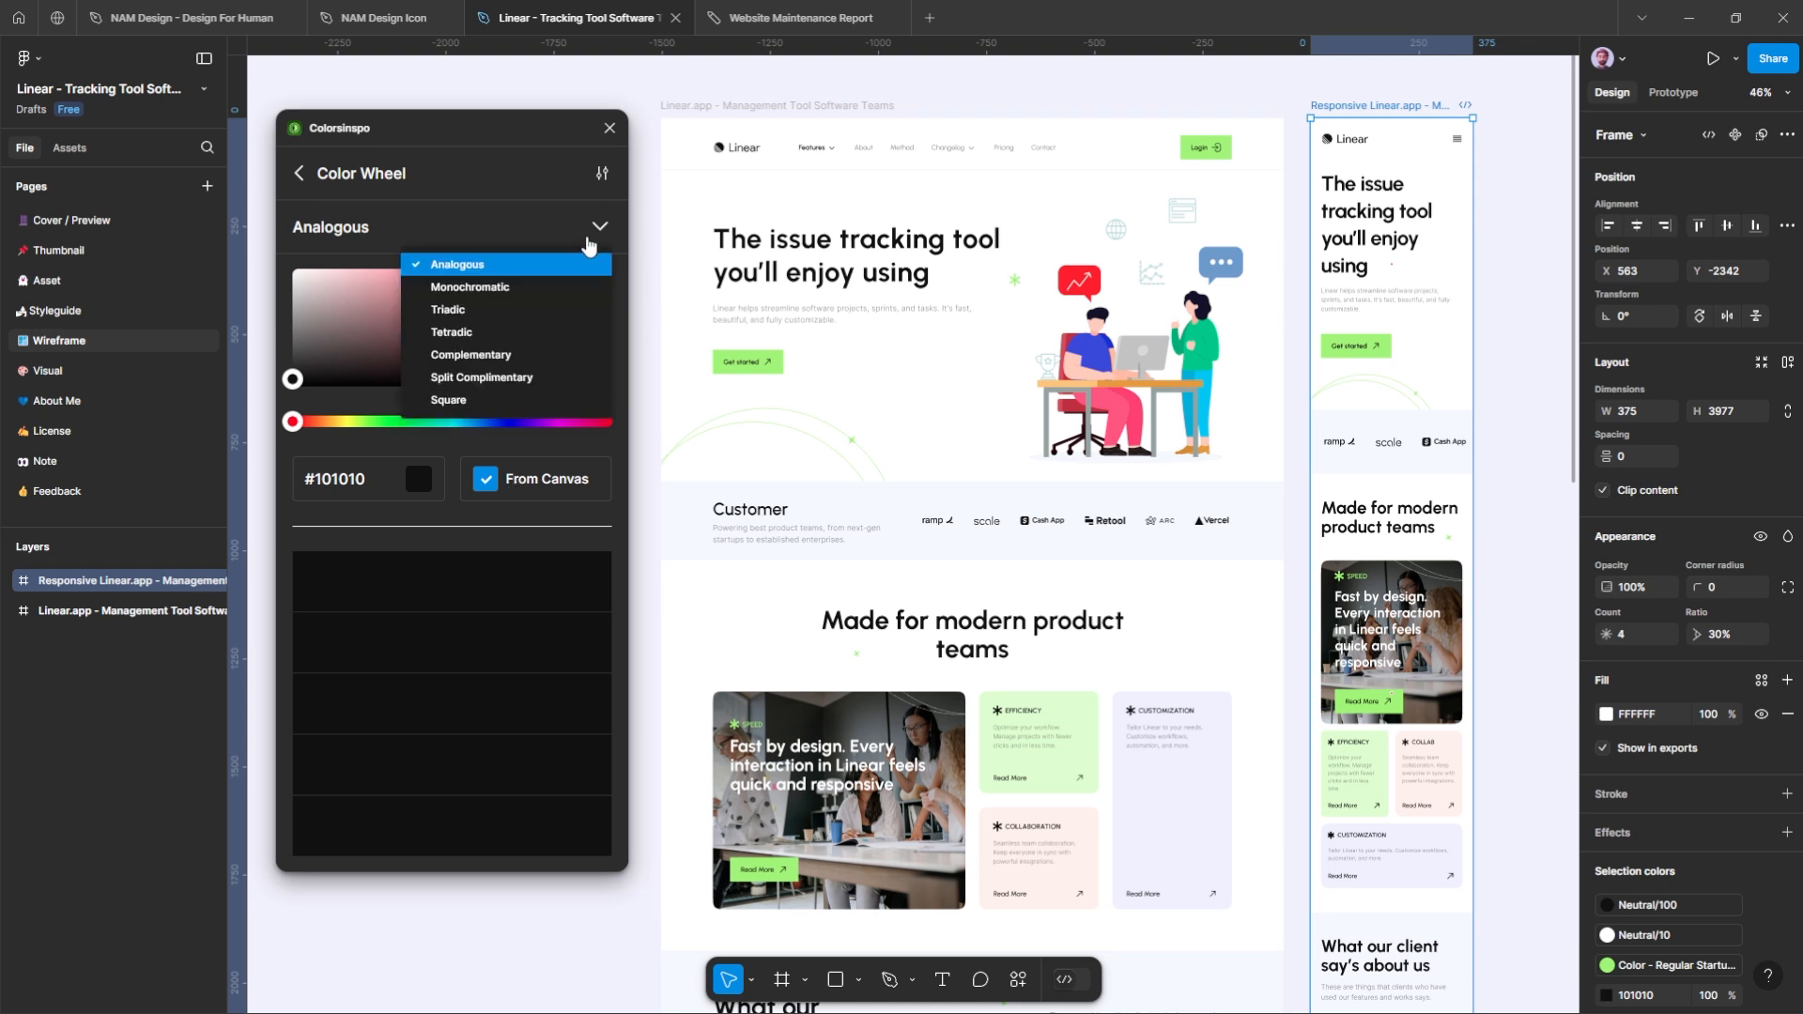
left_click(534, 286)
left_click(597, 229)
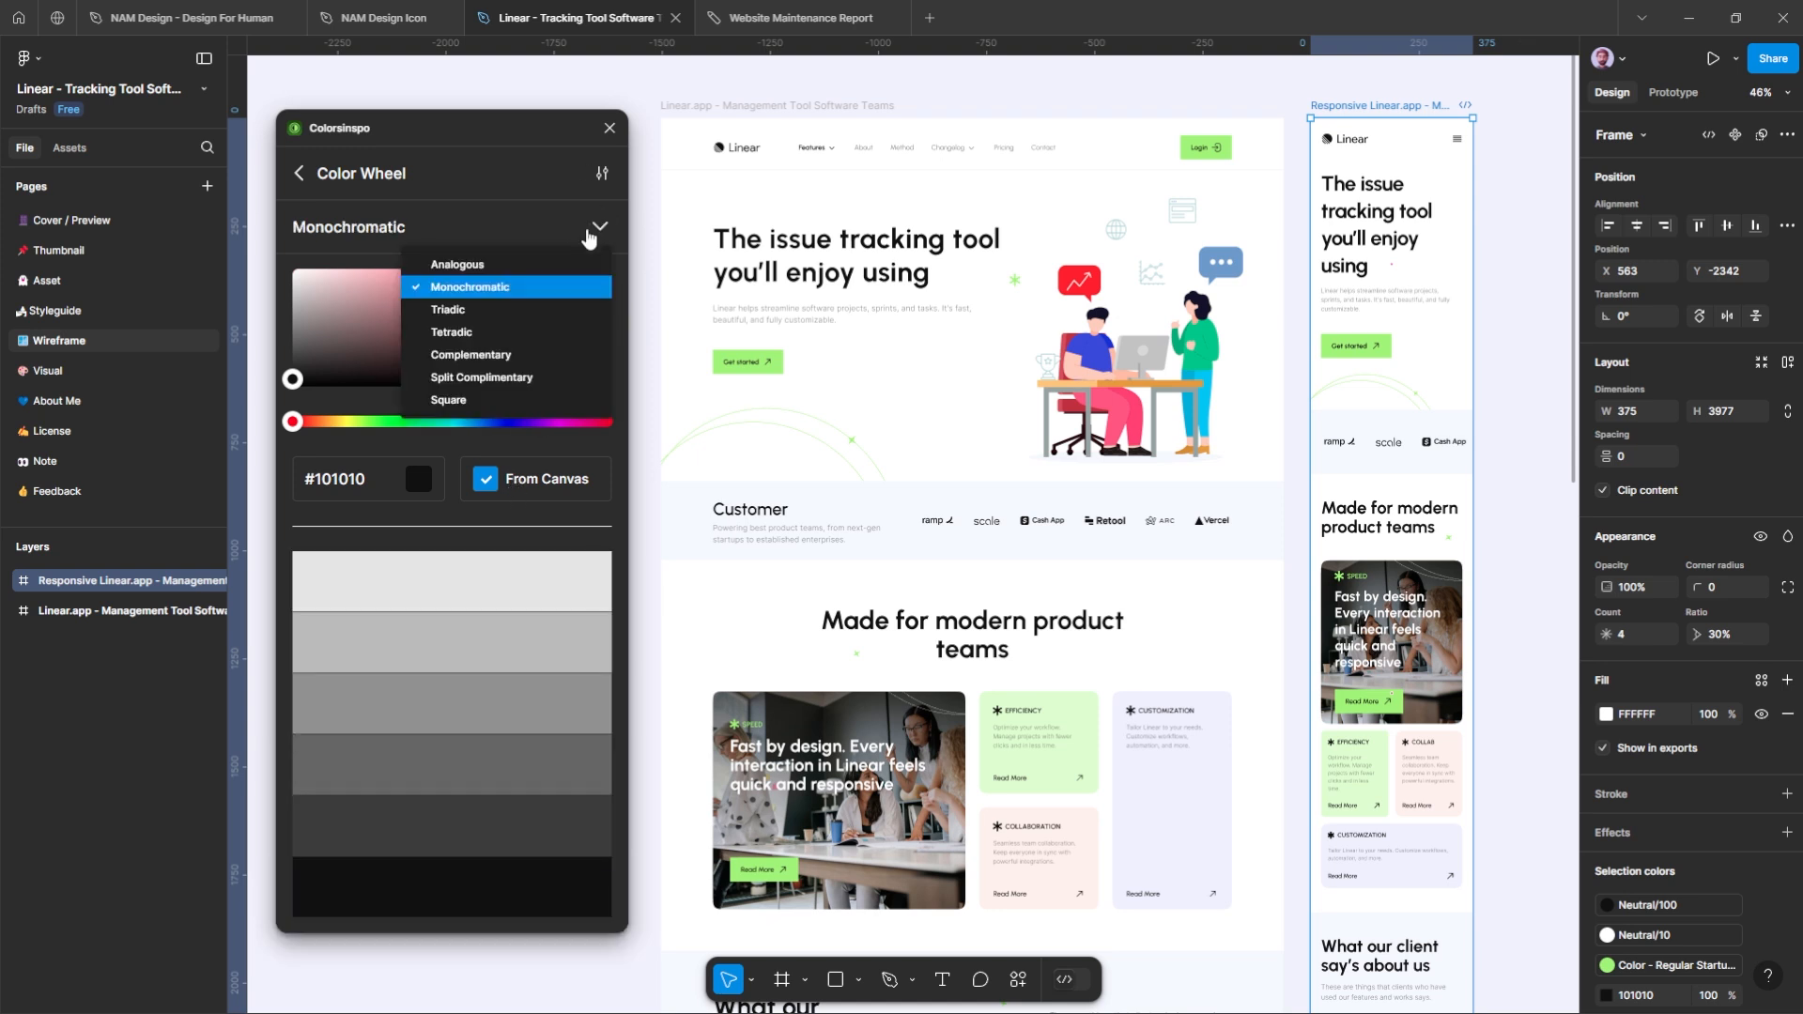
left_click(540, 319)
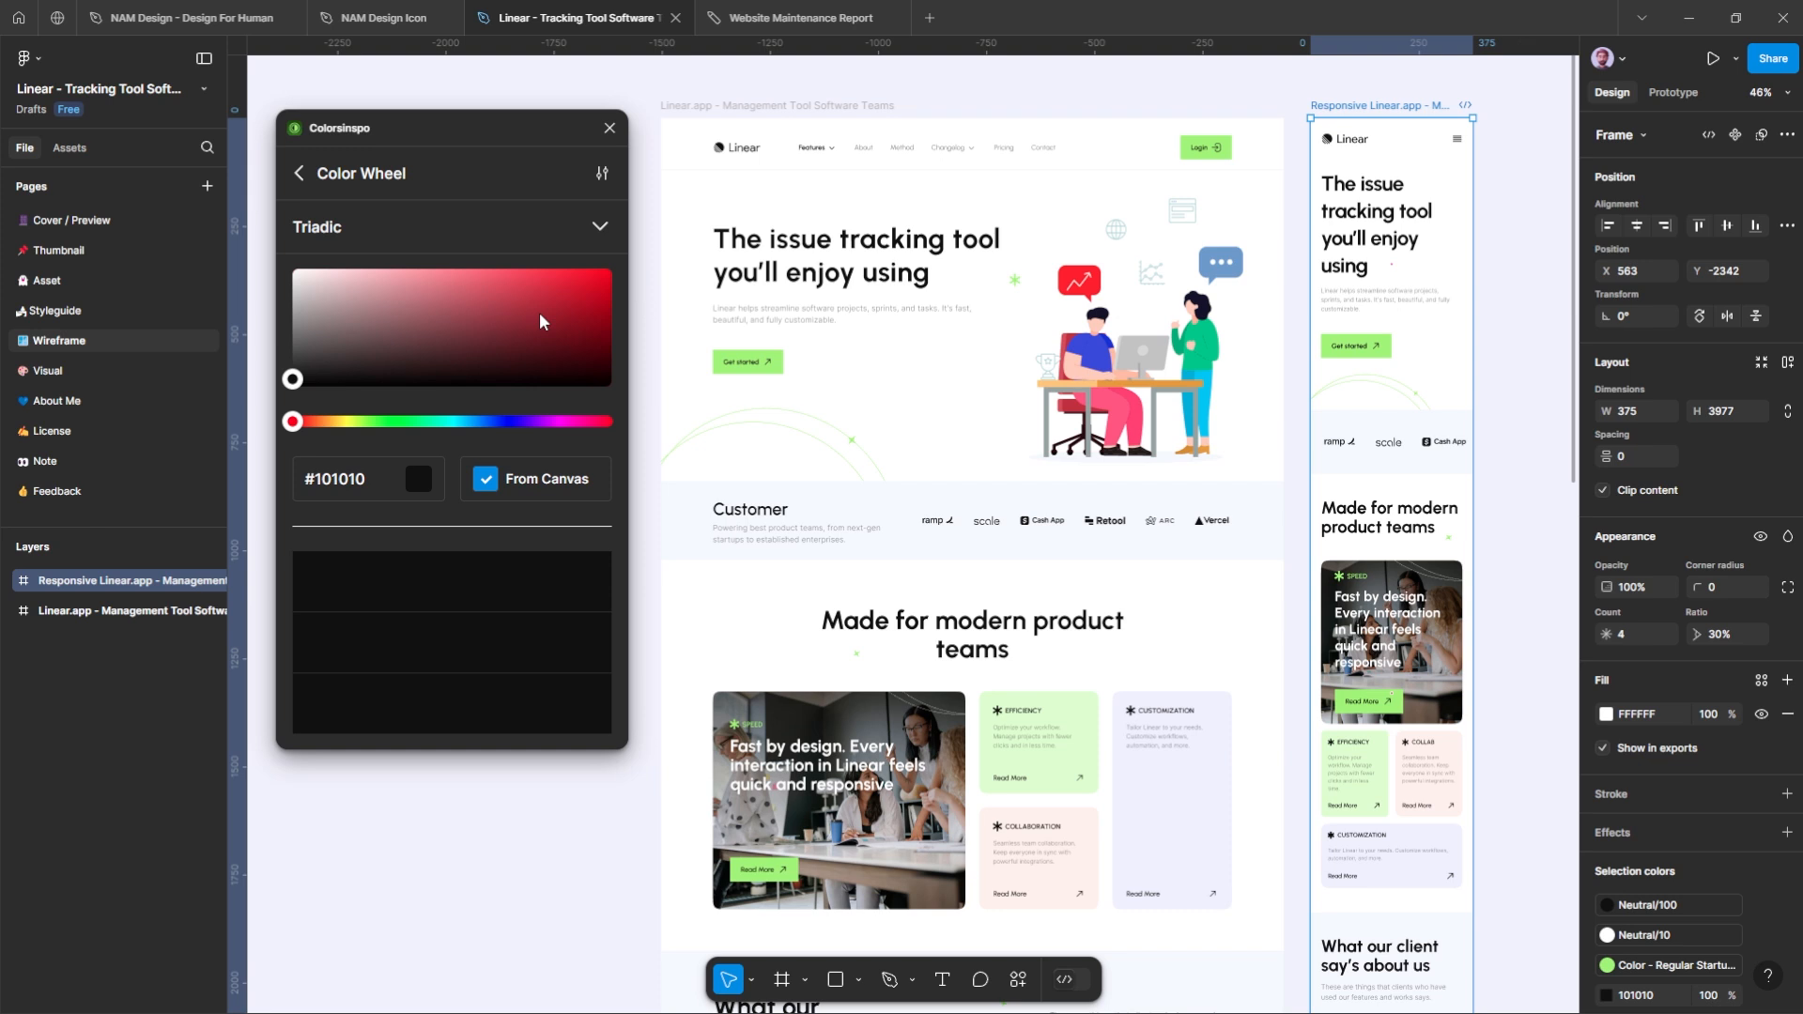
left_click(307, 176)
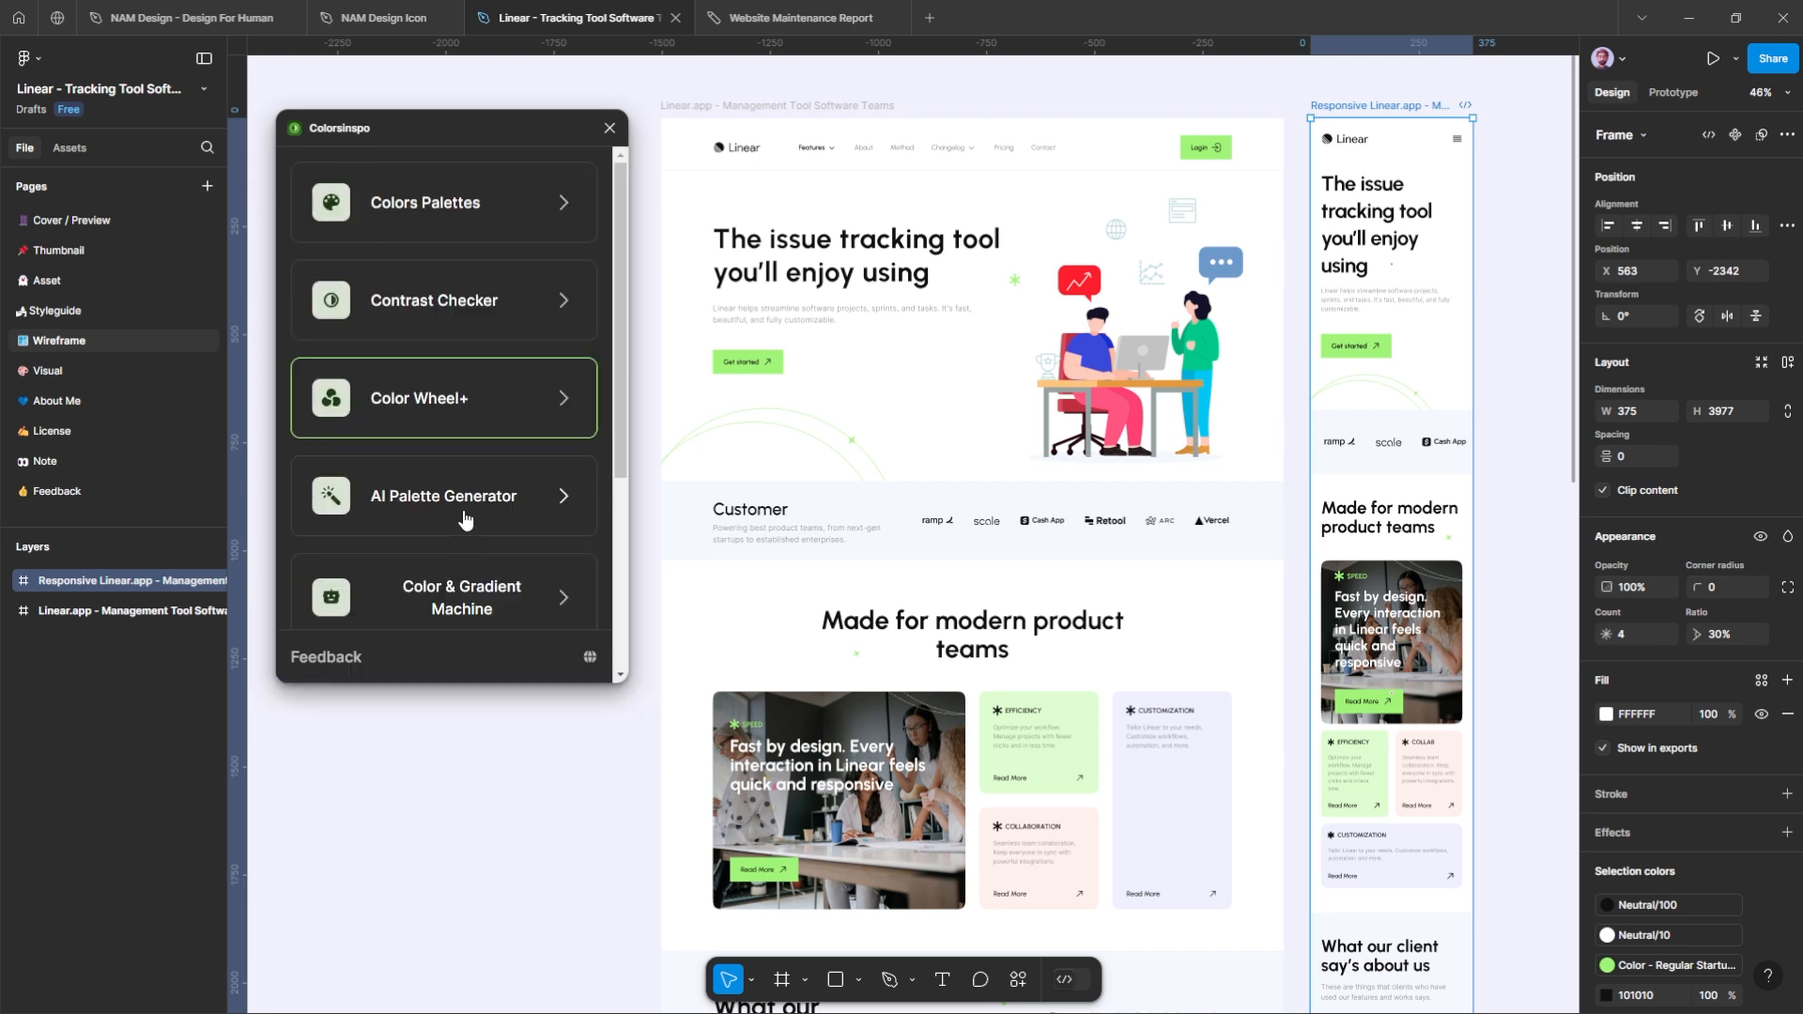
Step: Generate several random solid colors with the Color & Gradient Machine, with no frame selected
left_click(457, 589)
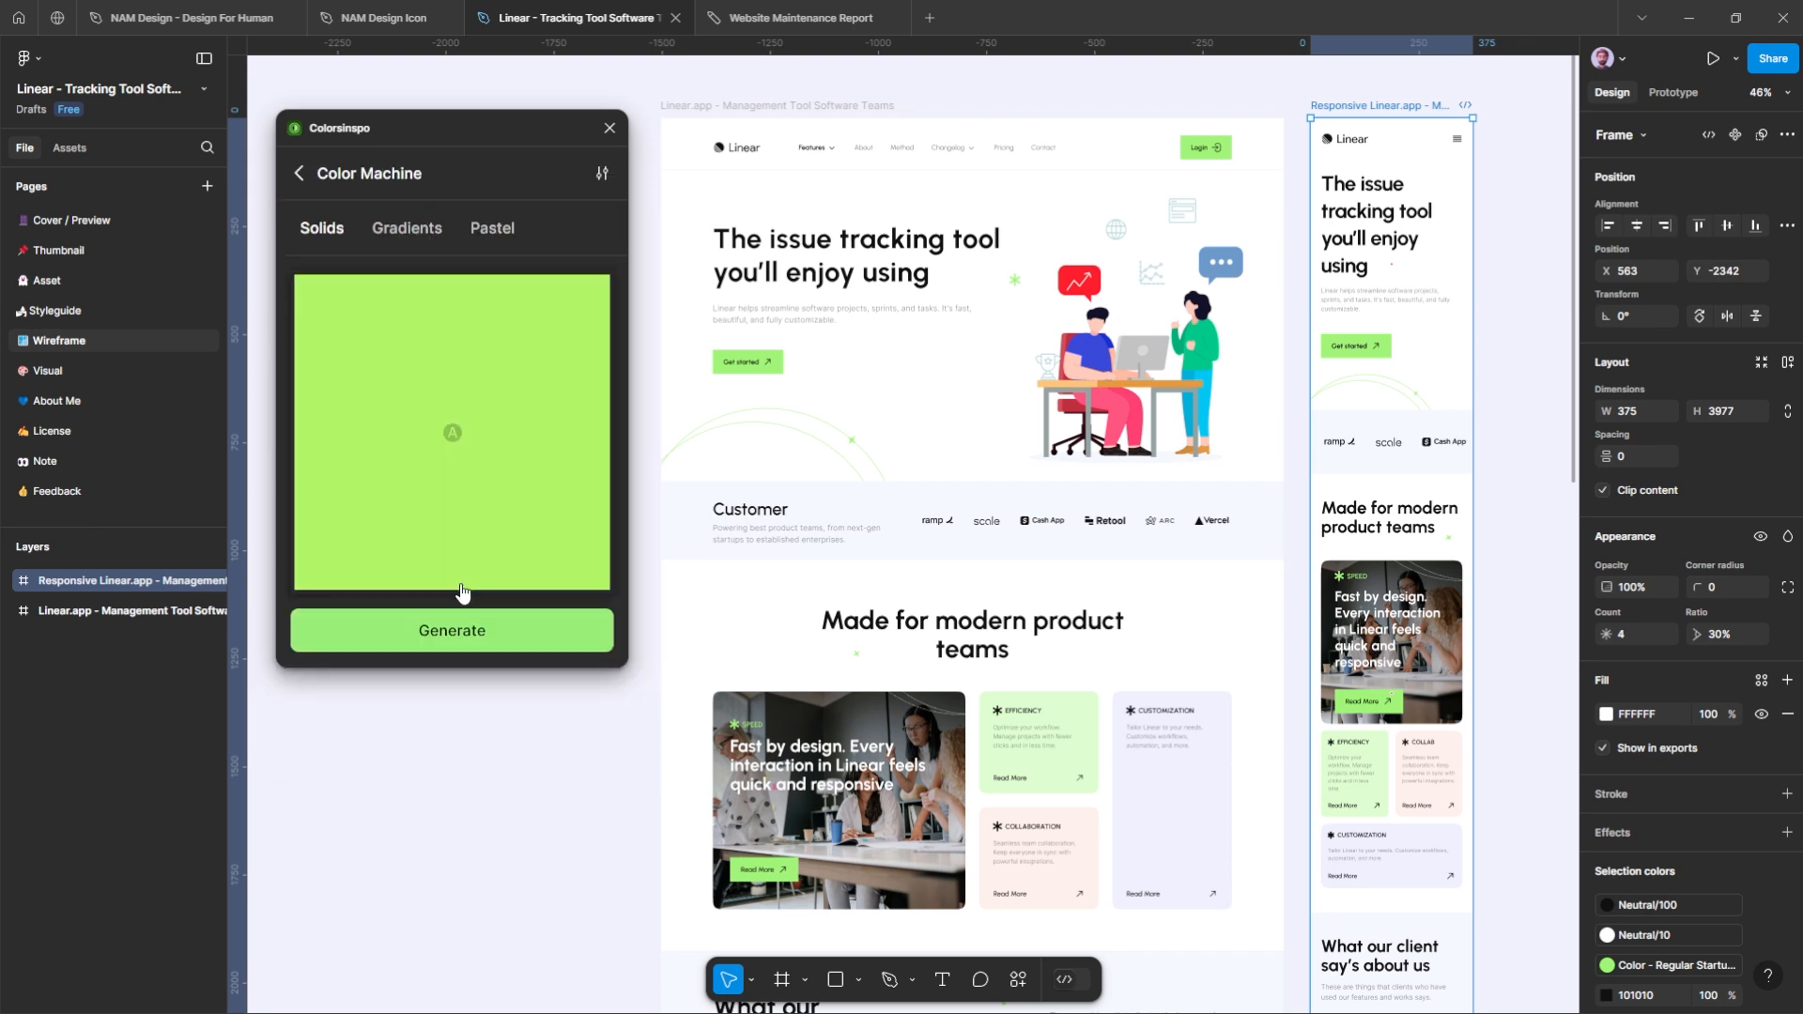
left_click(643, 689)
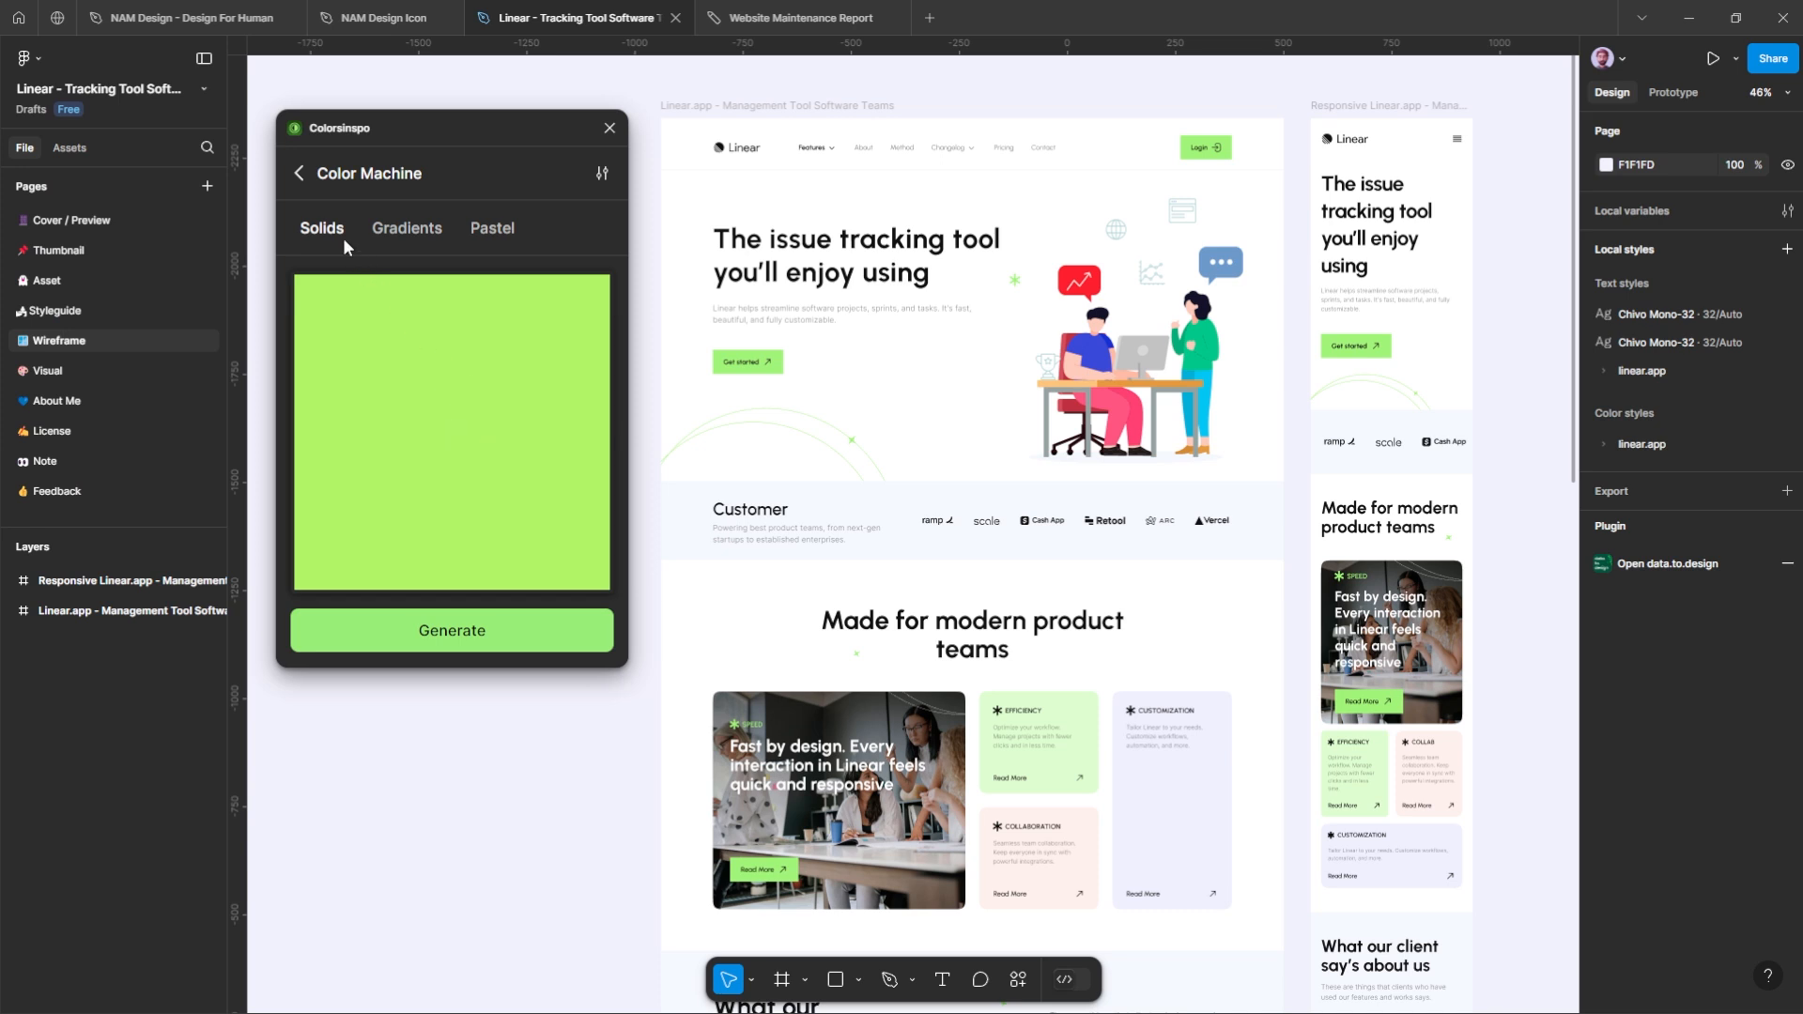
left_click(455, 636)
left_click(455, 639)
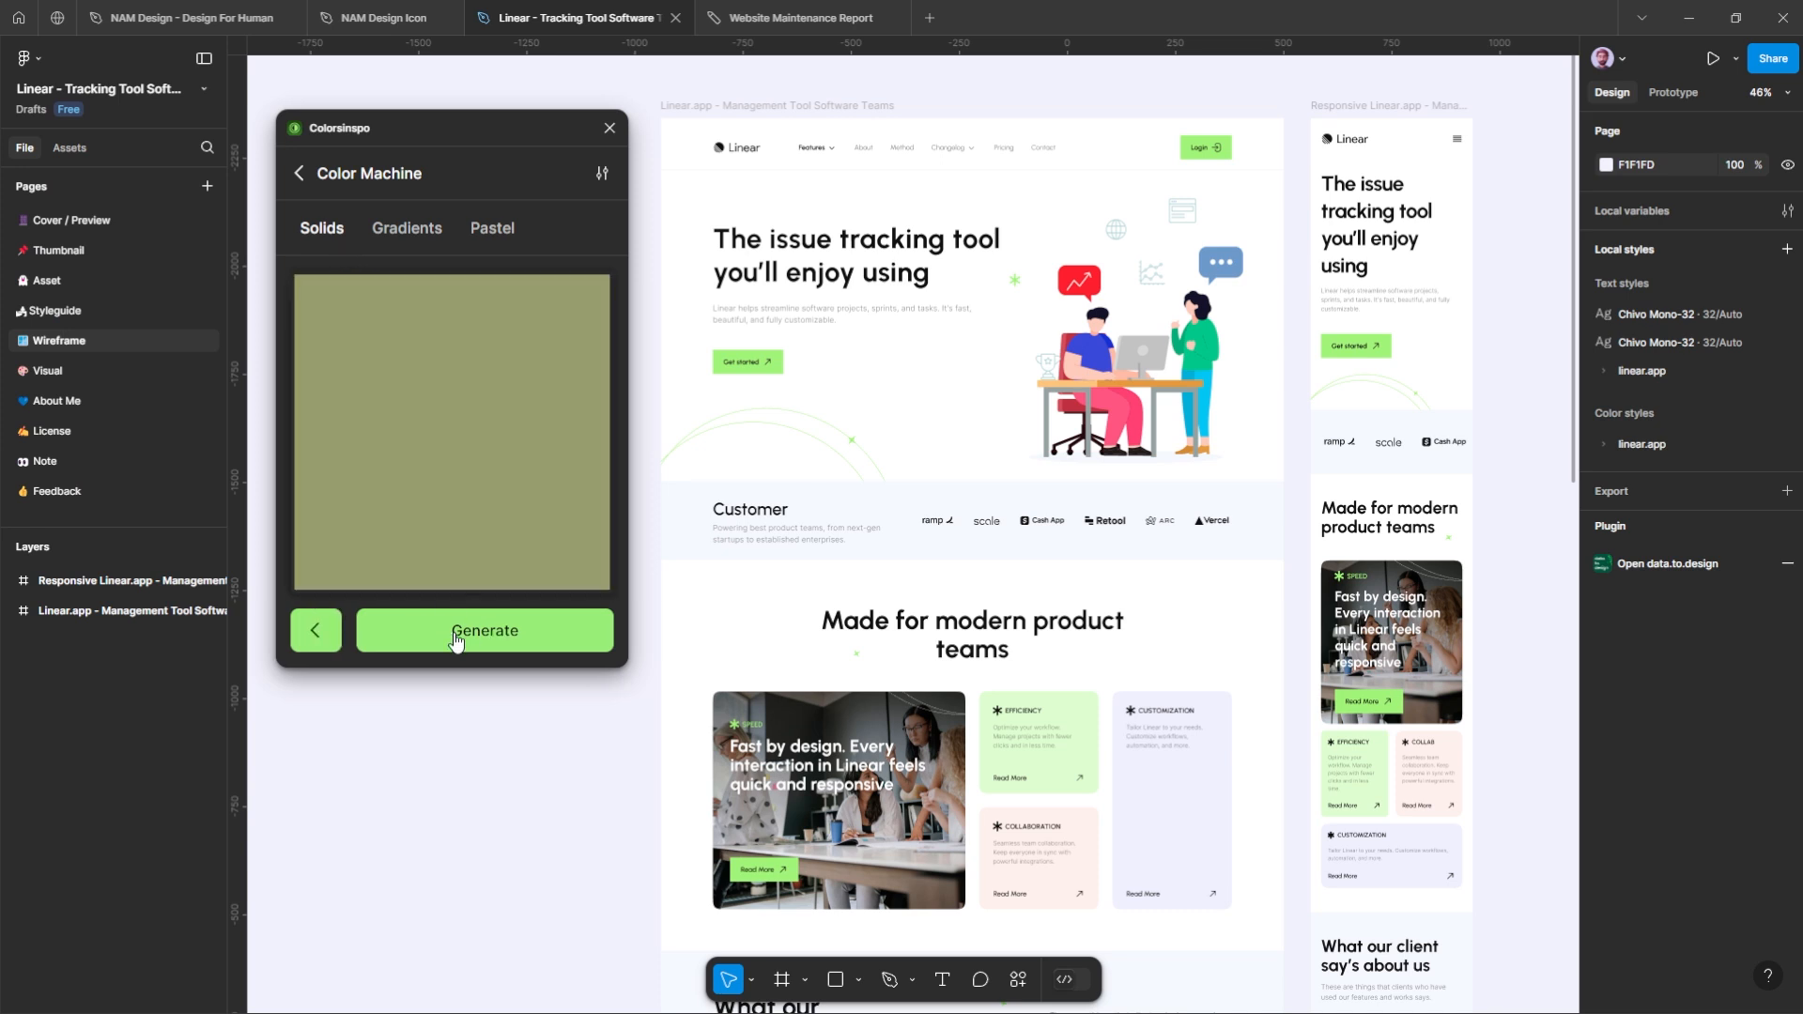
left_click(456, 639)
Step: Generate random gradients until a green-to-blue one appears, insert it as a rectangle and move it up over the desktop frame
left_click(410, 234)
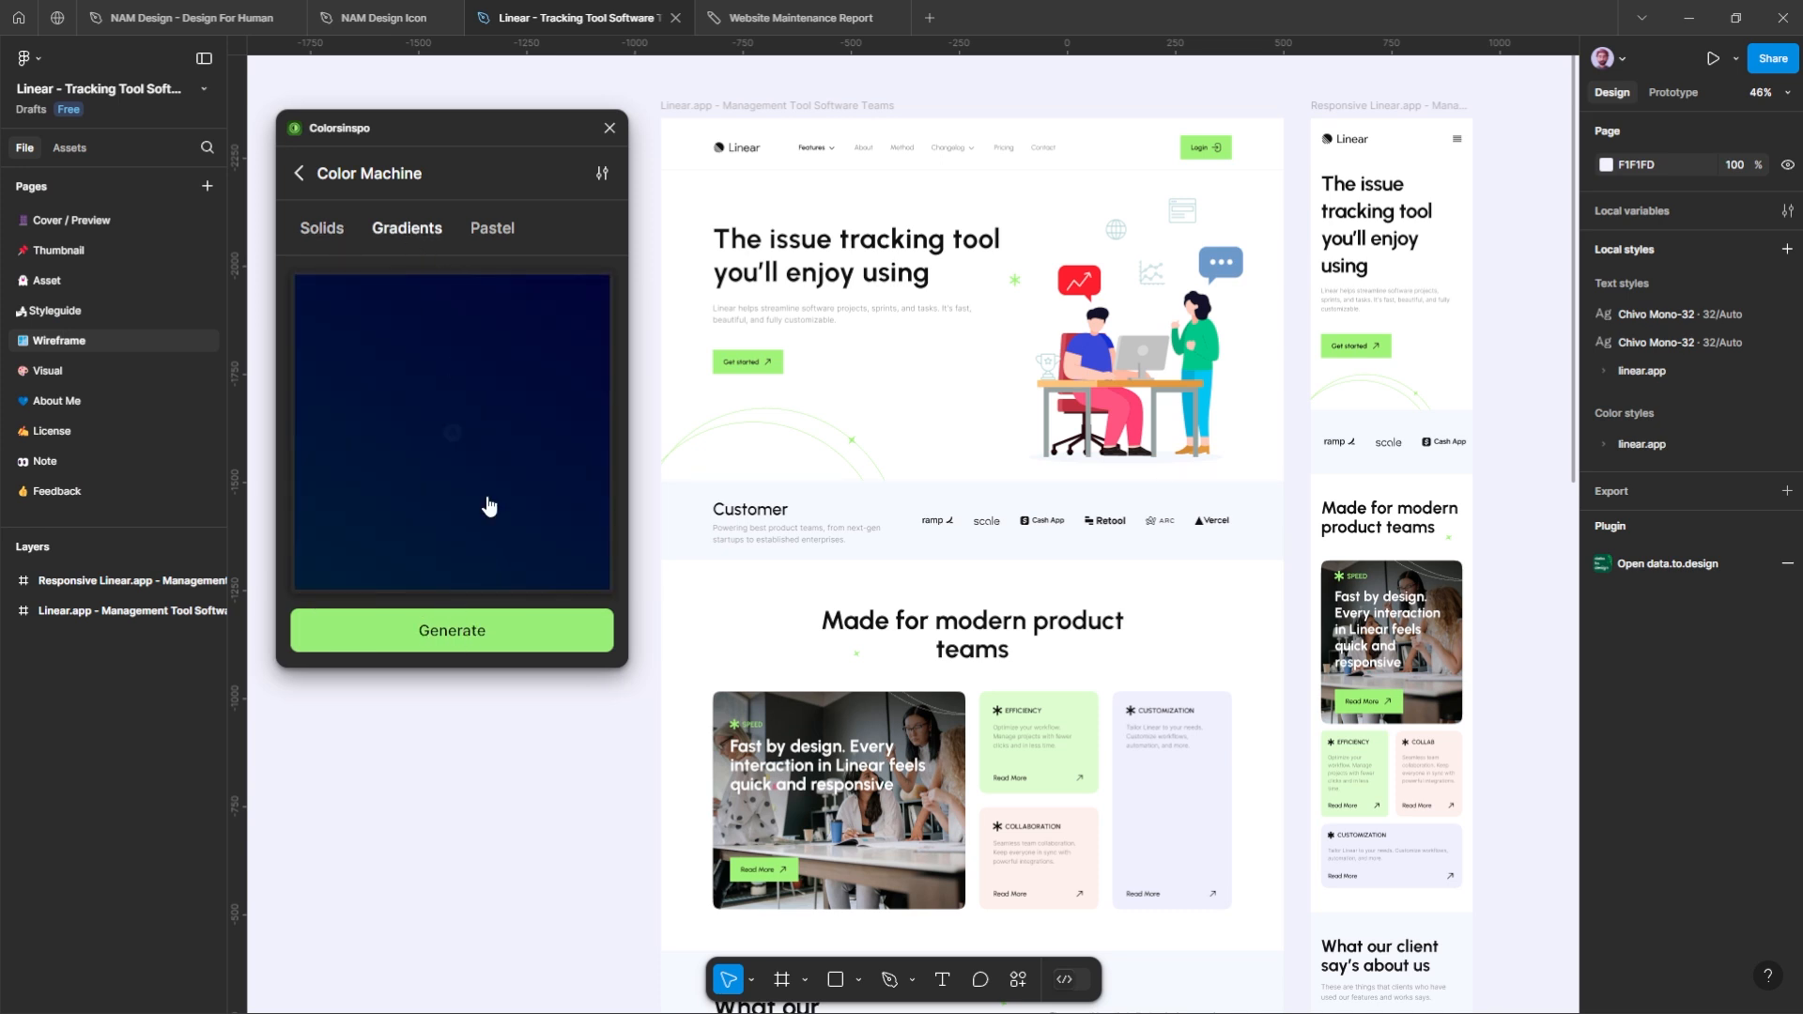
left_click(487, 635)
left_click(489, 634)
left_click(490, 636)
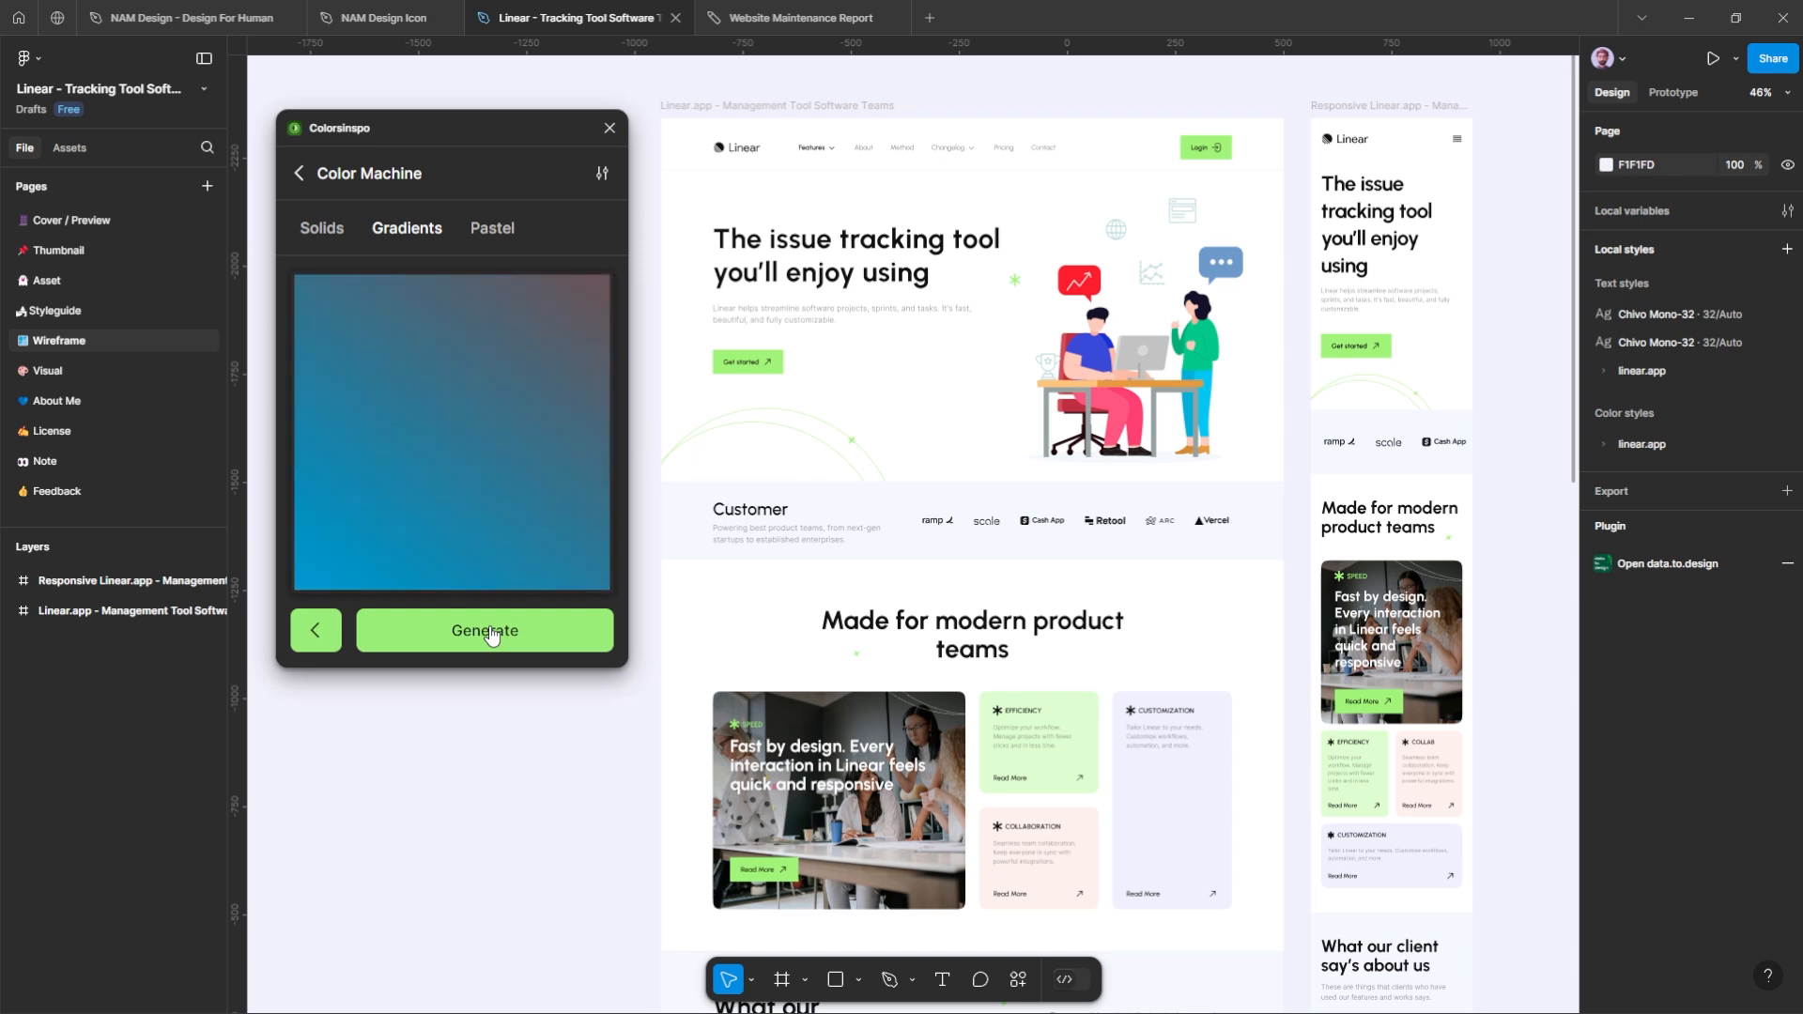
left_click(490, 635)
left_click(491, 636)
left_click(490, 635)
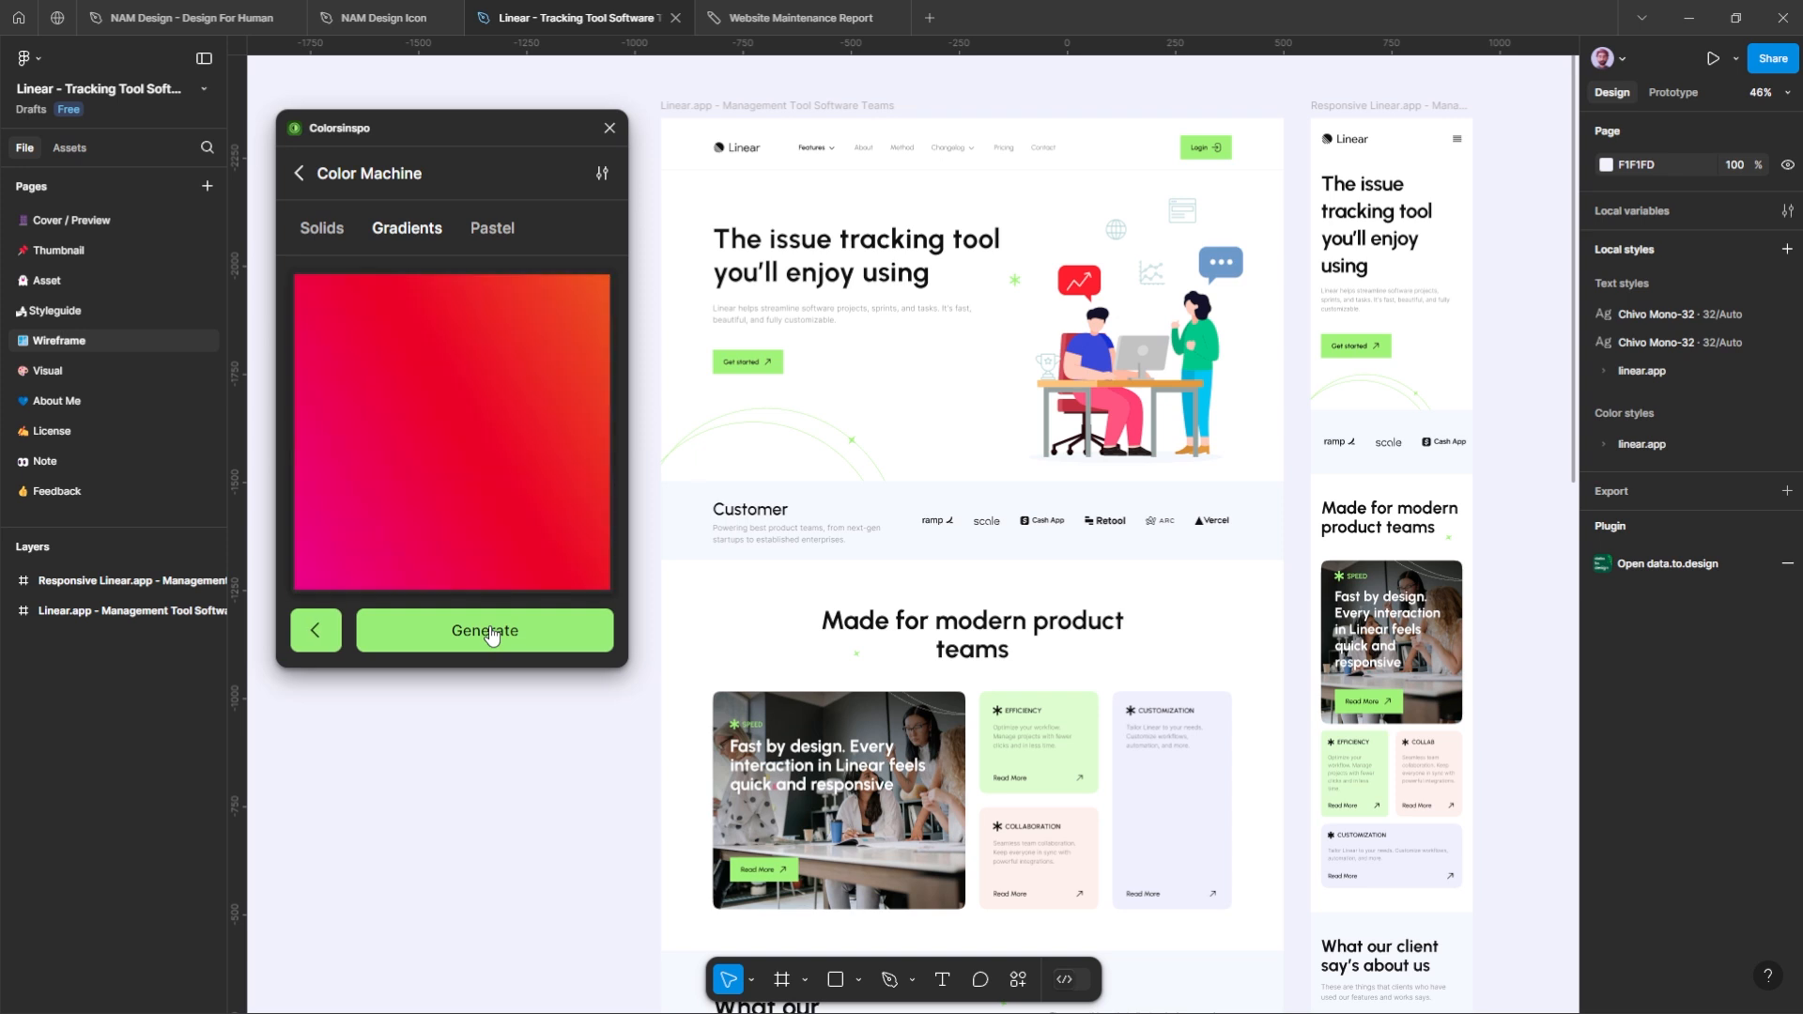
left_click(490, 636)
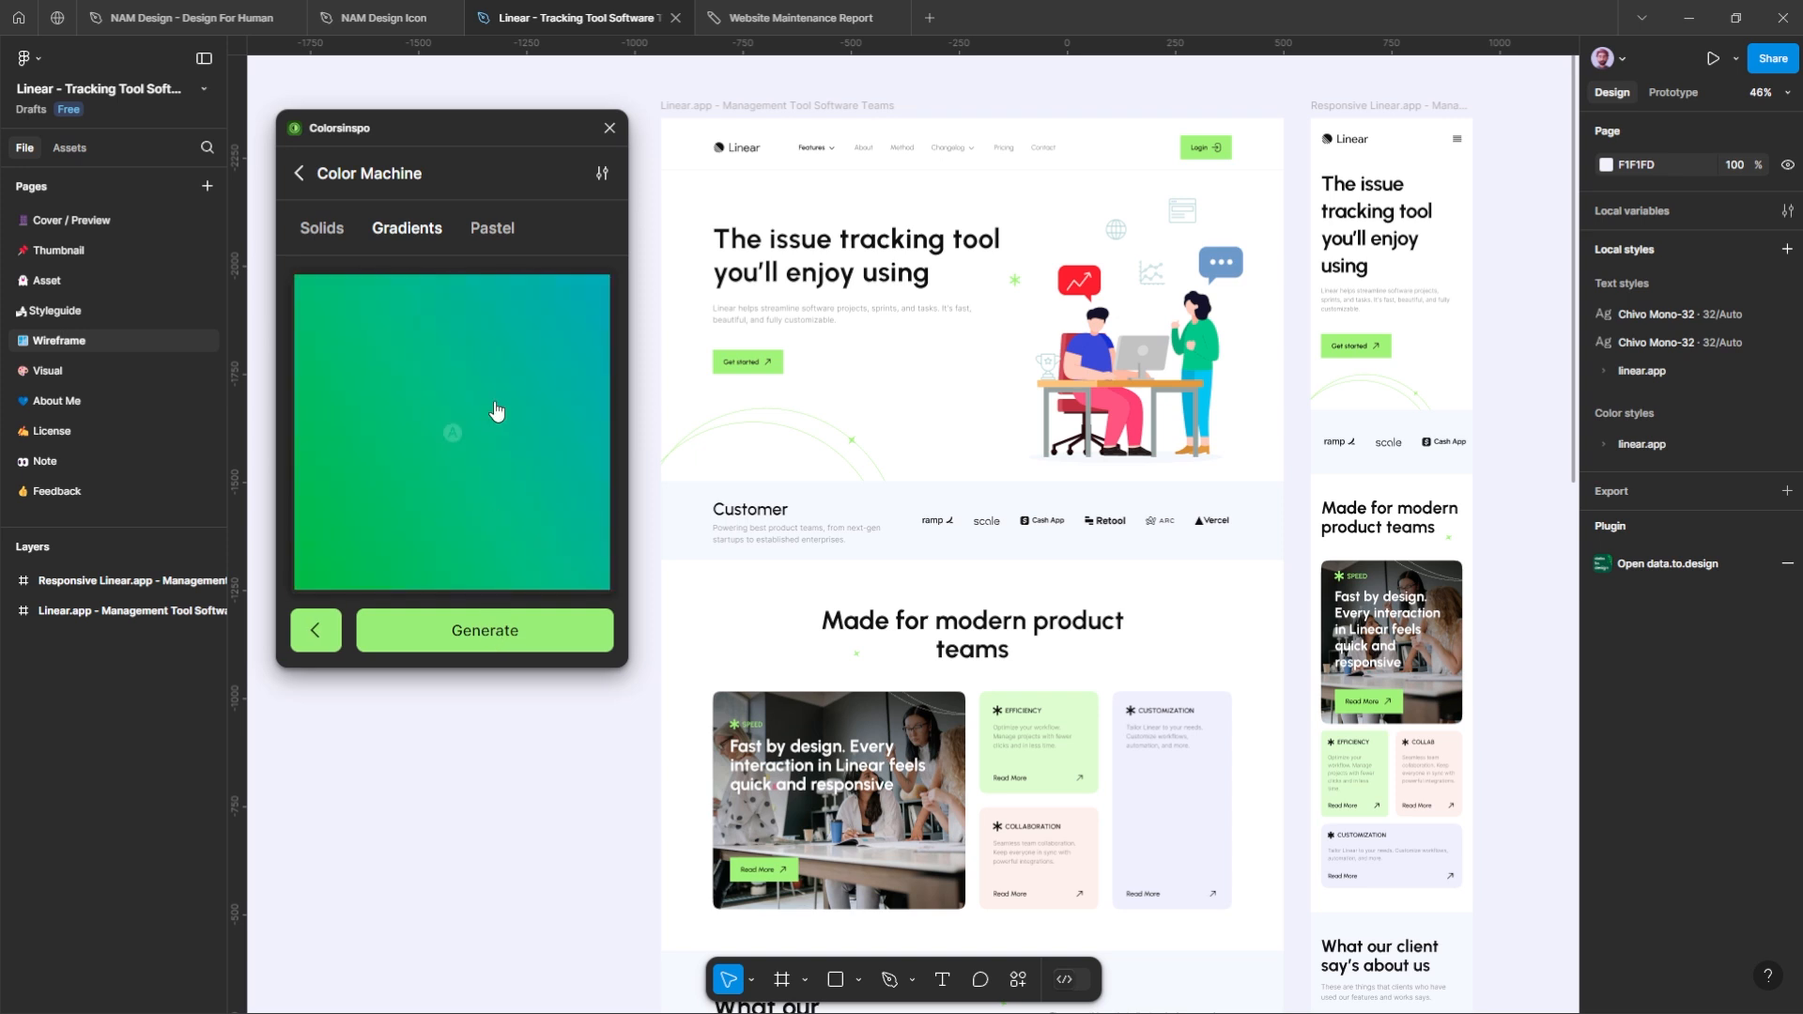
left_click(494, 411)
left_click_drag(947, 525, 971, 364)
Step: Generate random pastel colors with the Color Machine and fill the large rectangle over the desktop frame with the light pink-purple one
left_click(492, 239)
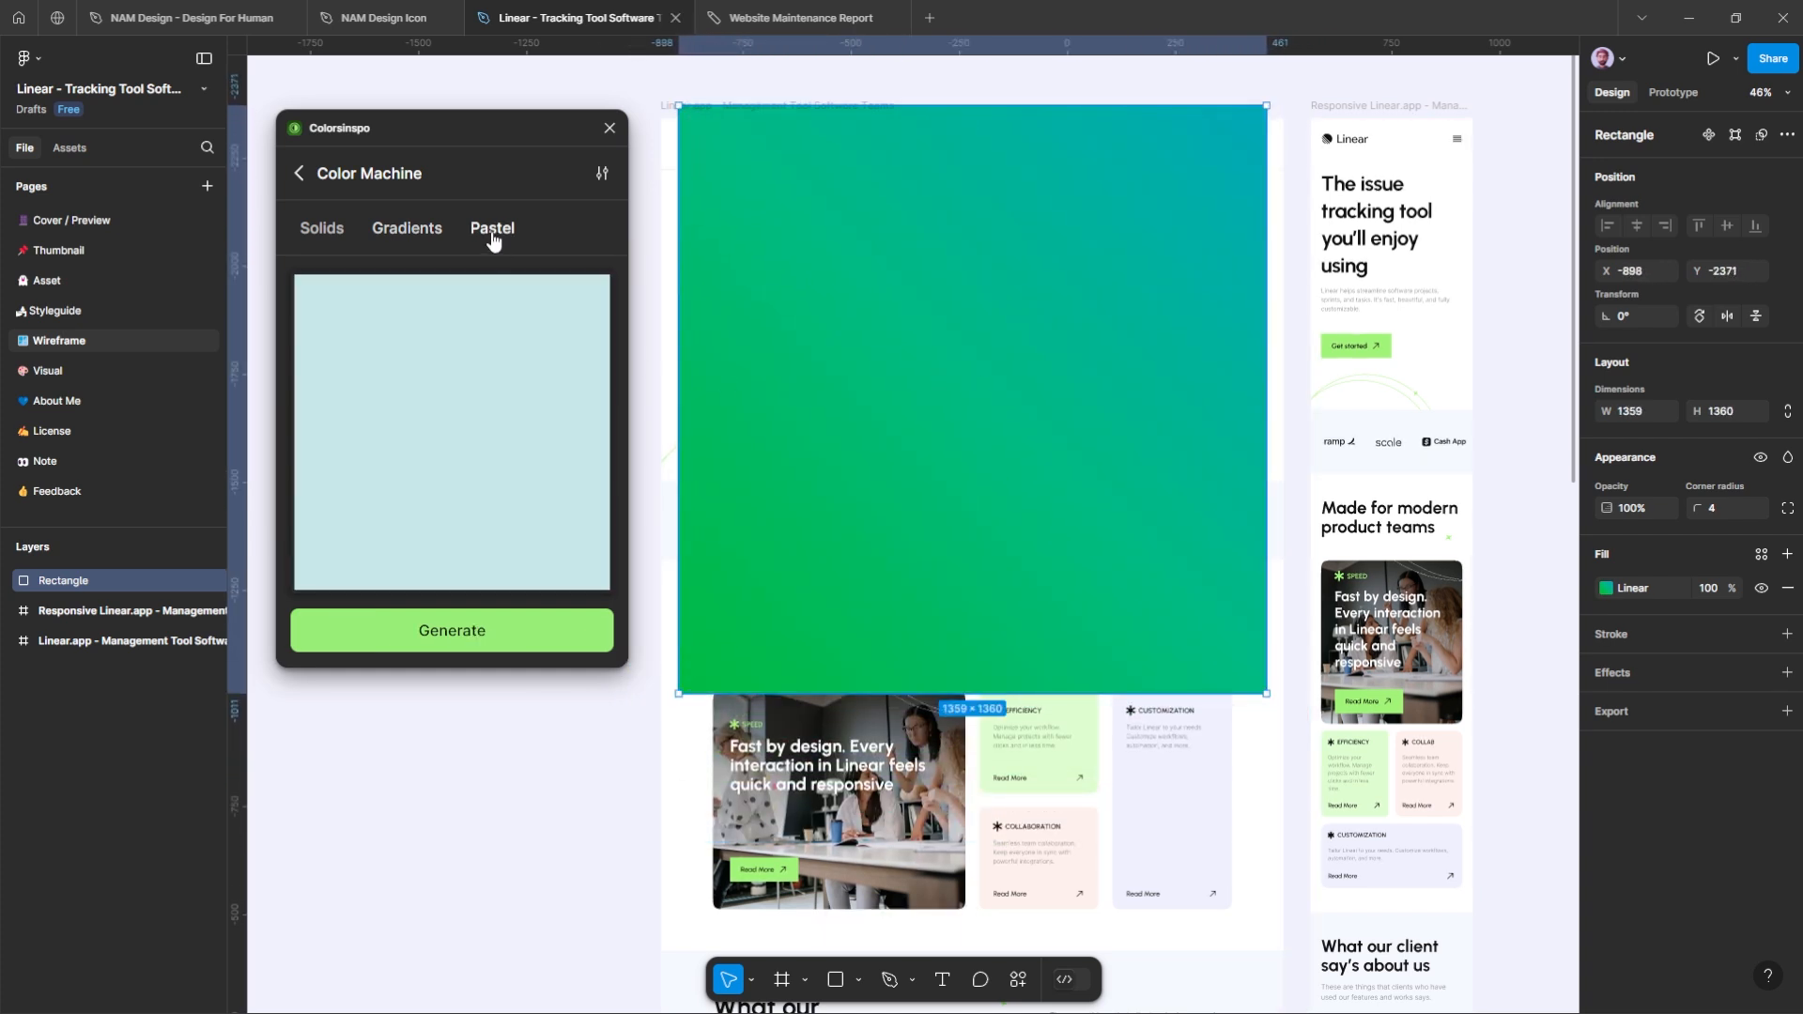
left_click(492, 542)
left_click(502, 632)
left_click(495, 438)
Step: Fill the rectangle with several random Color Machine gradients, finishing with a pale cream pastel color
left_click(406, 228)
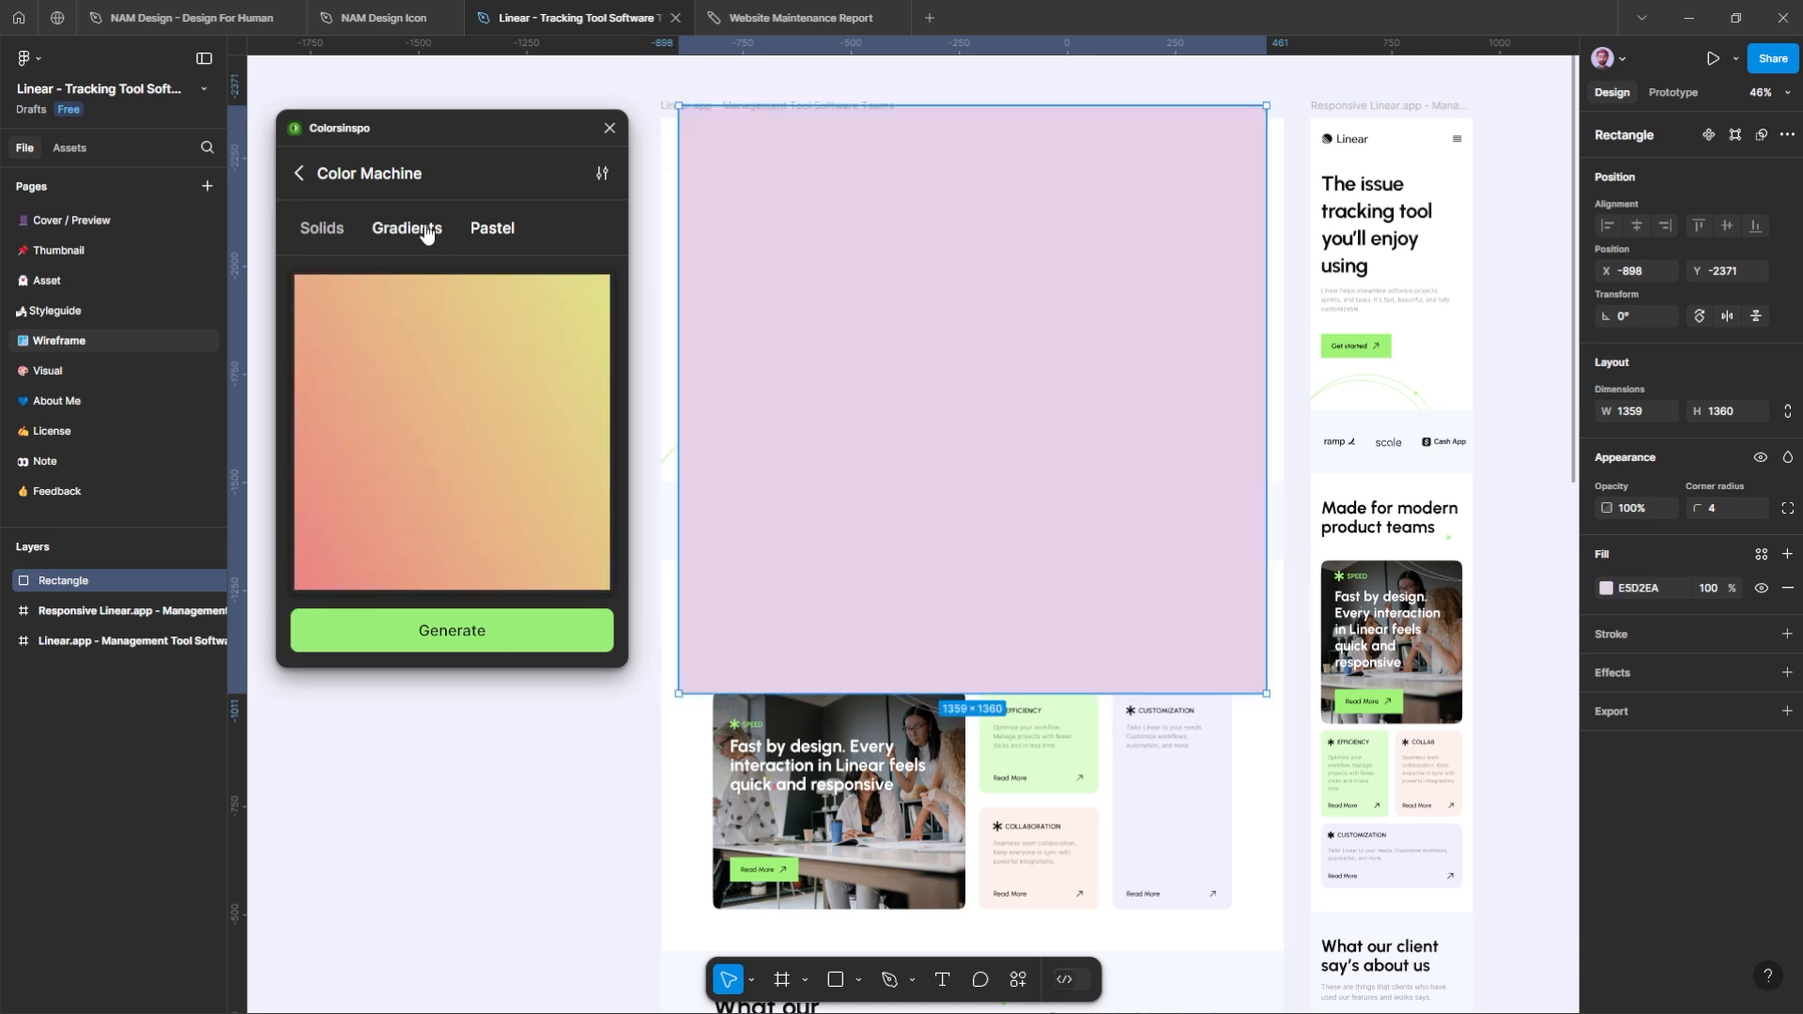
left_click(467, 550)
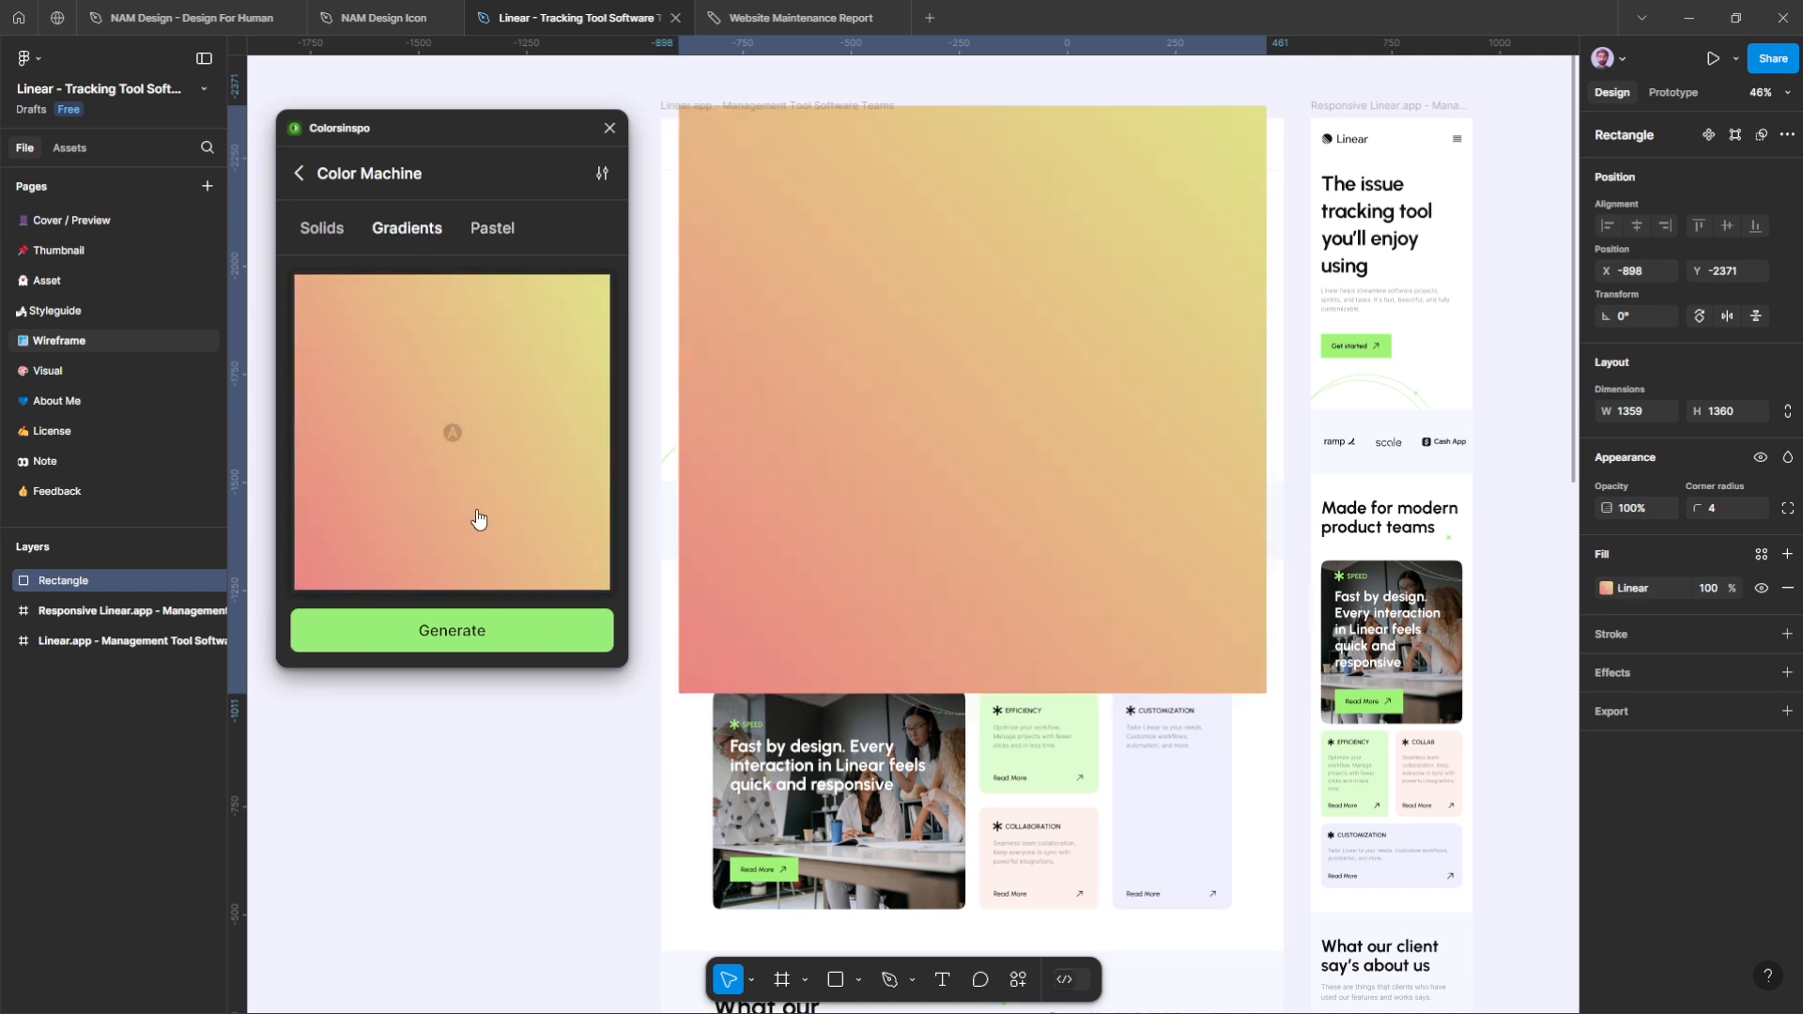
left_click(533, 643)
left_click(521, 489)
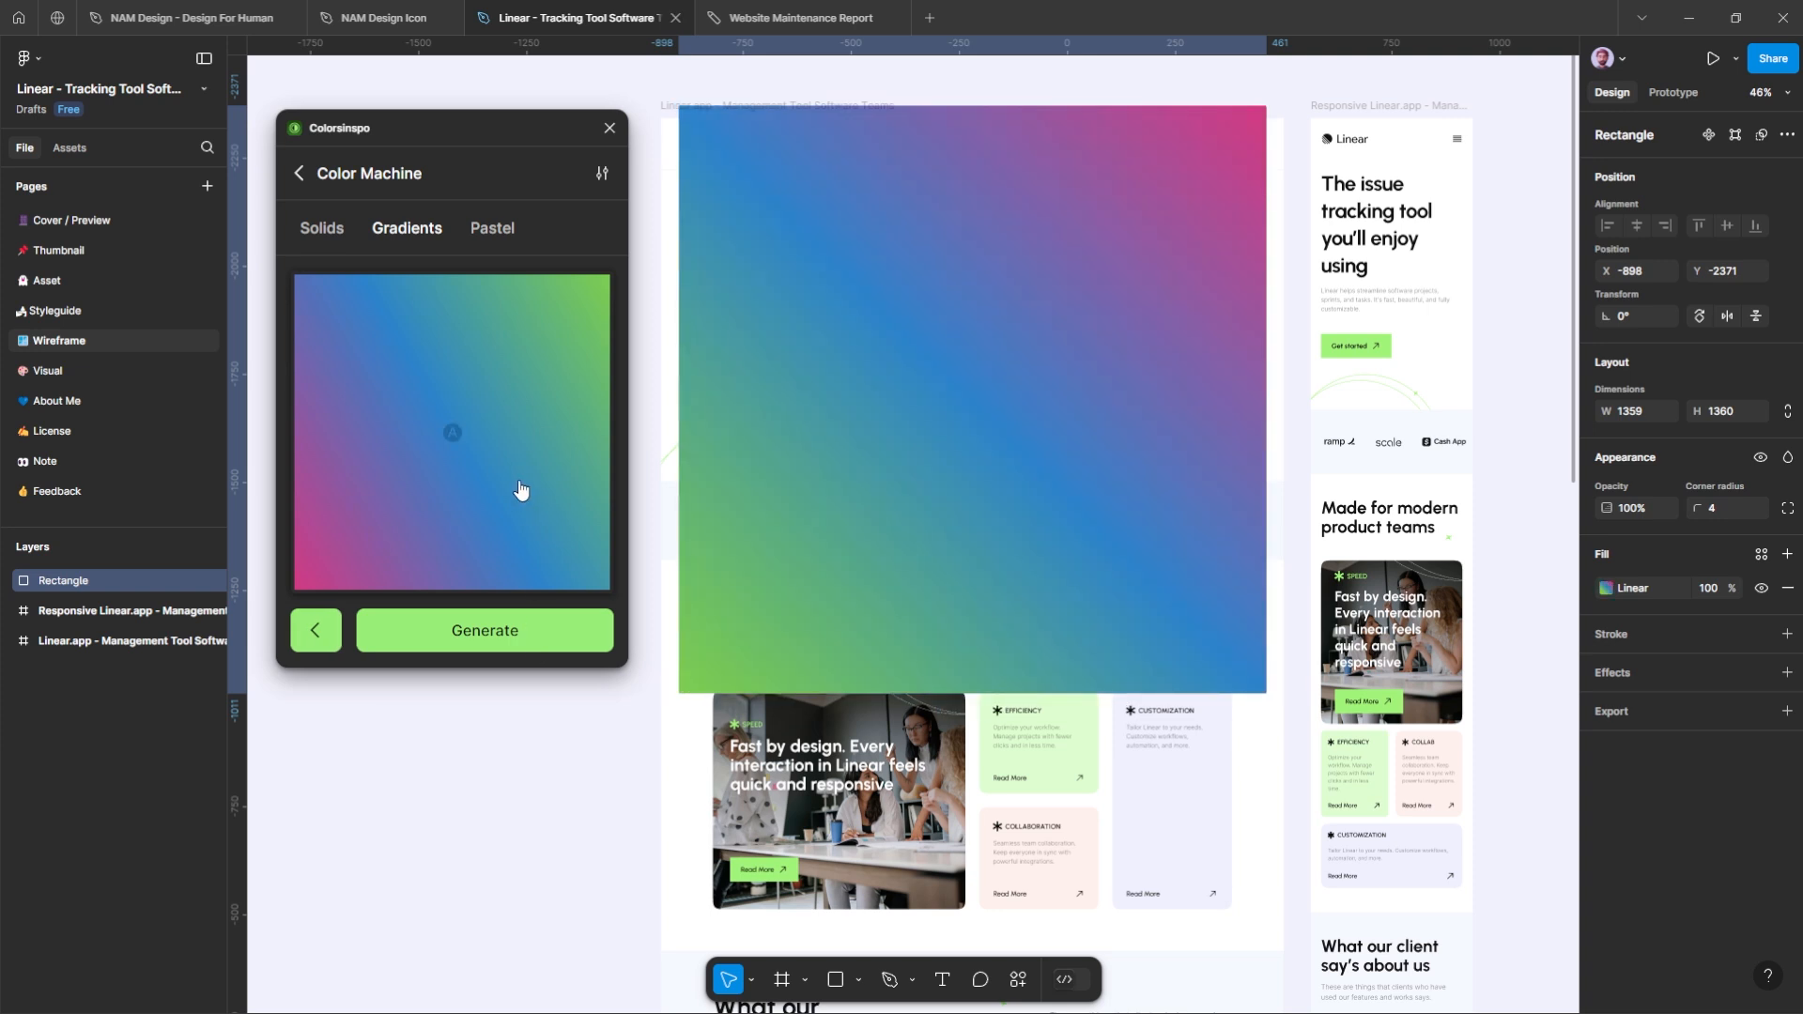
left_click(507, 629)
left_click(507, 629)
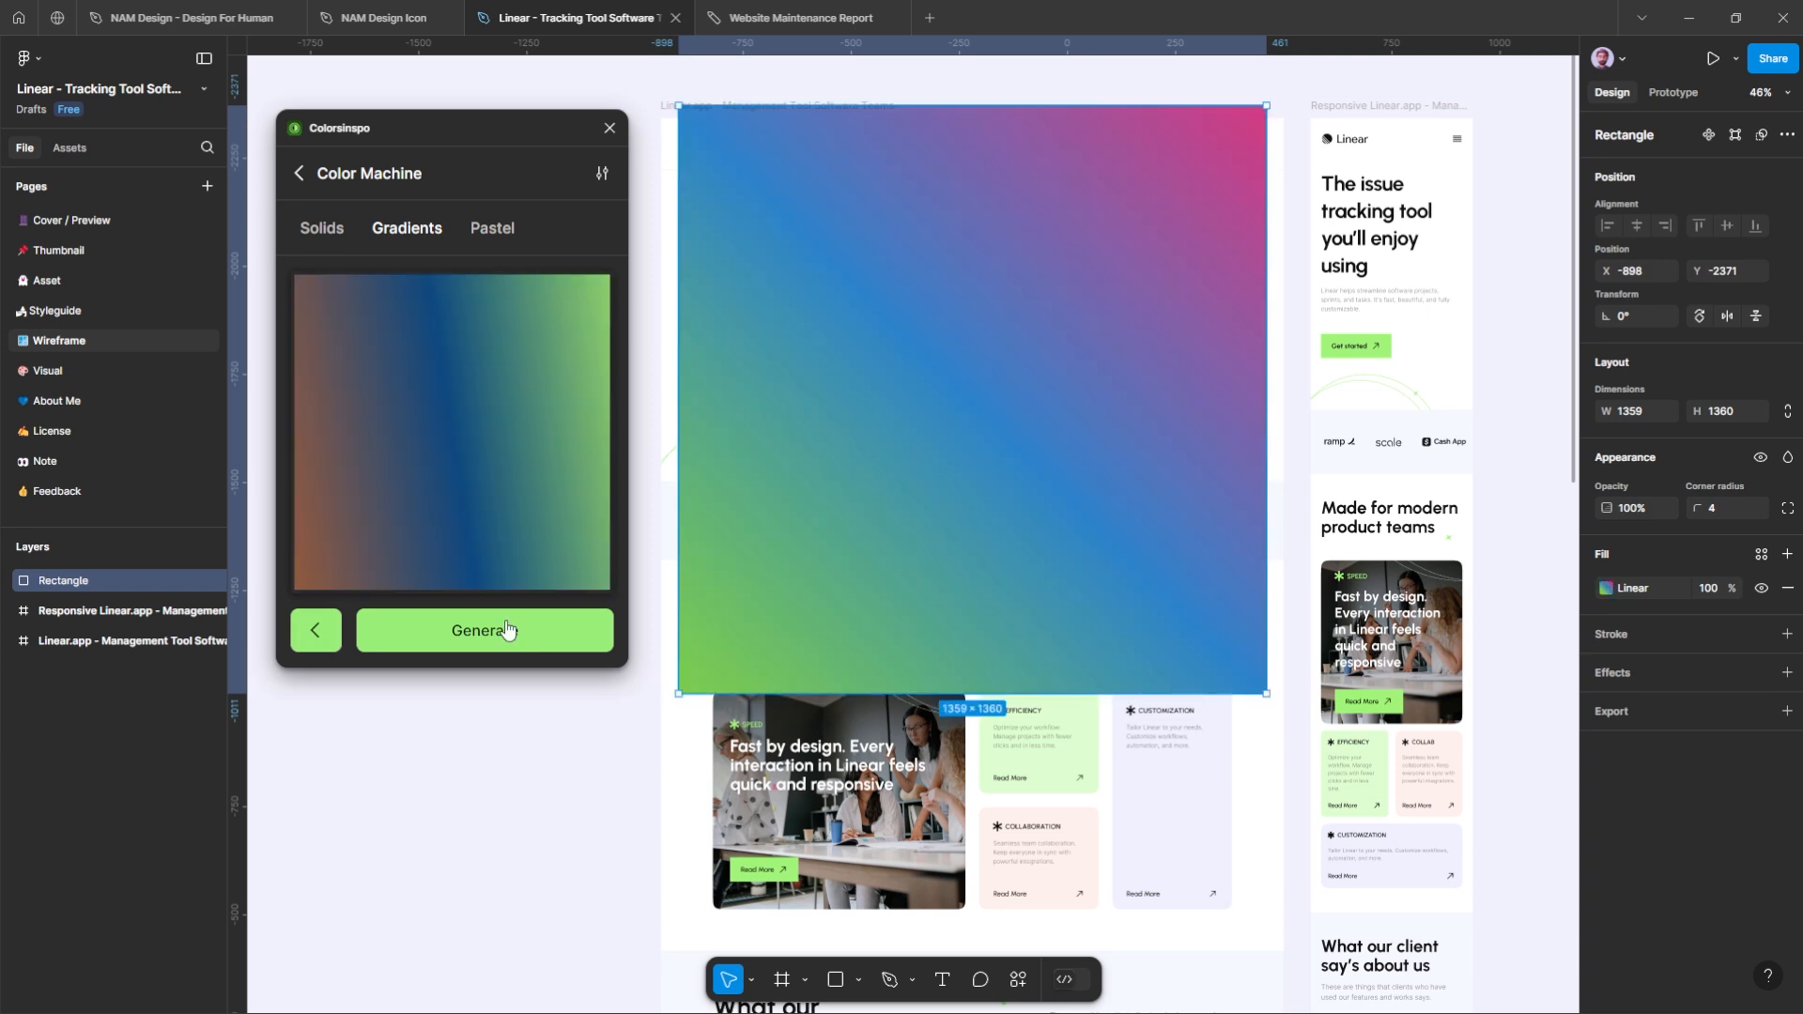
left_click(507, 630)
left_click(502, 484)
left_click(496, 230)
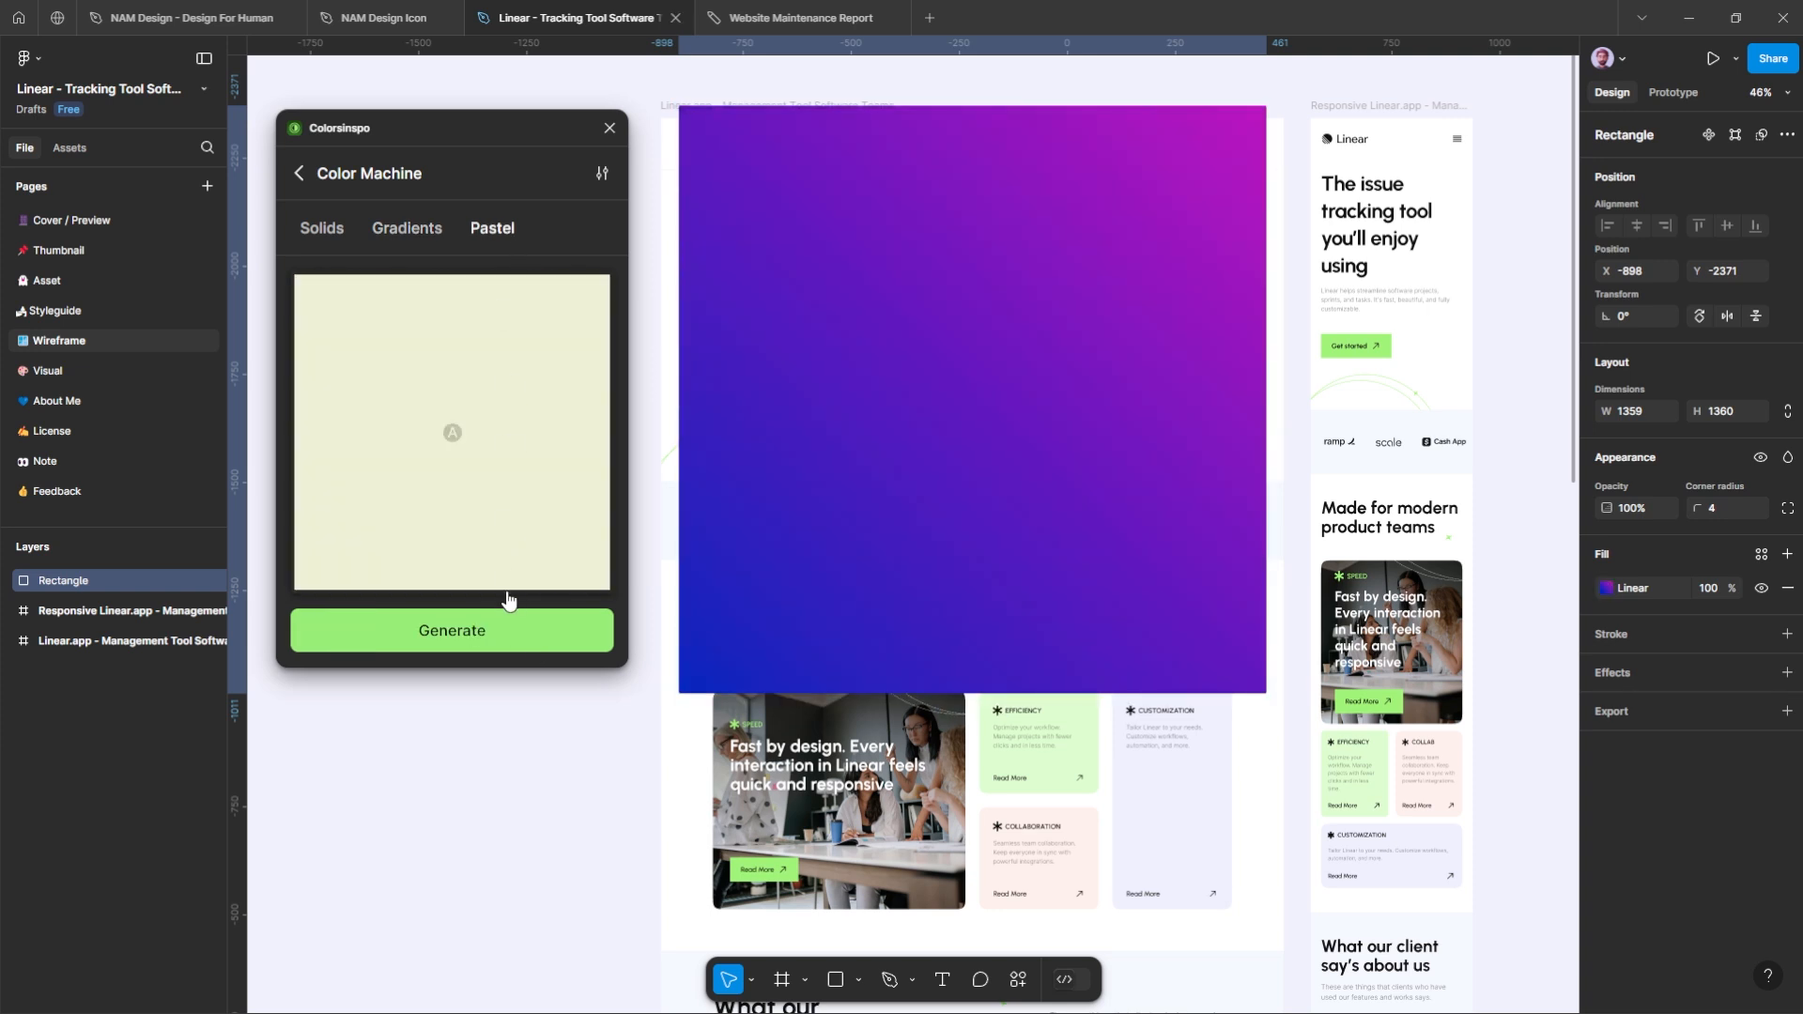
left_click(505, 554)
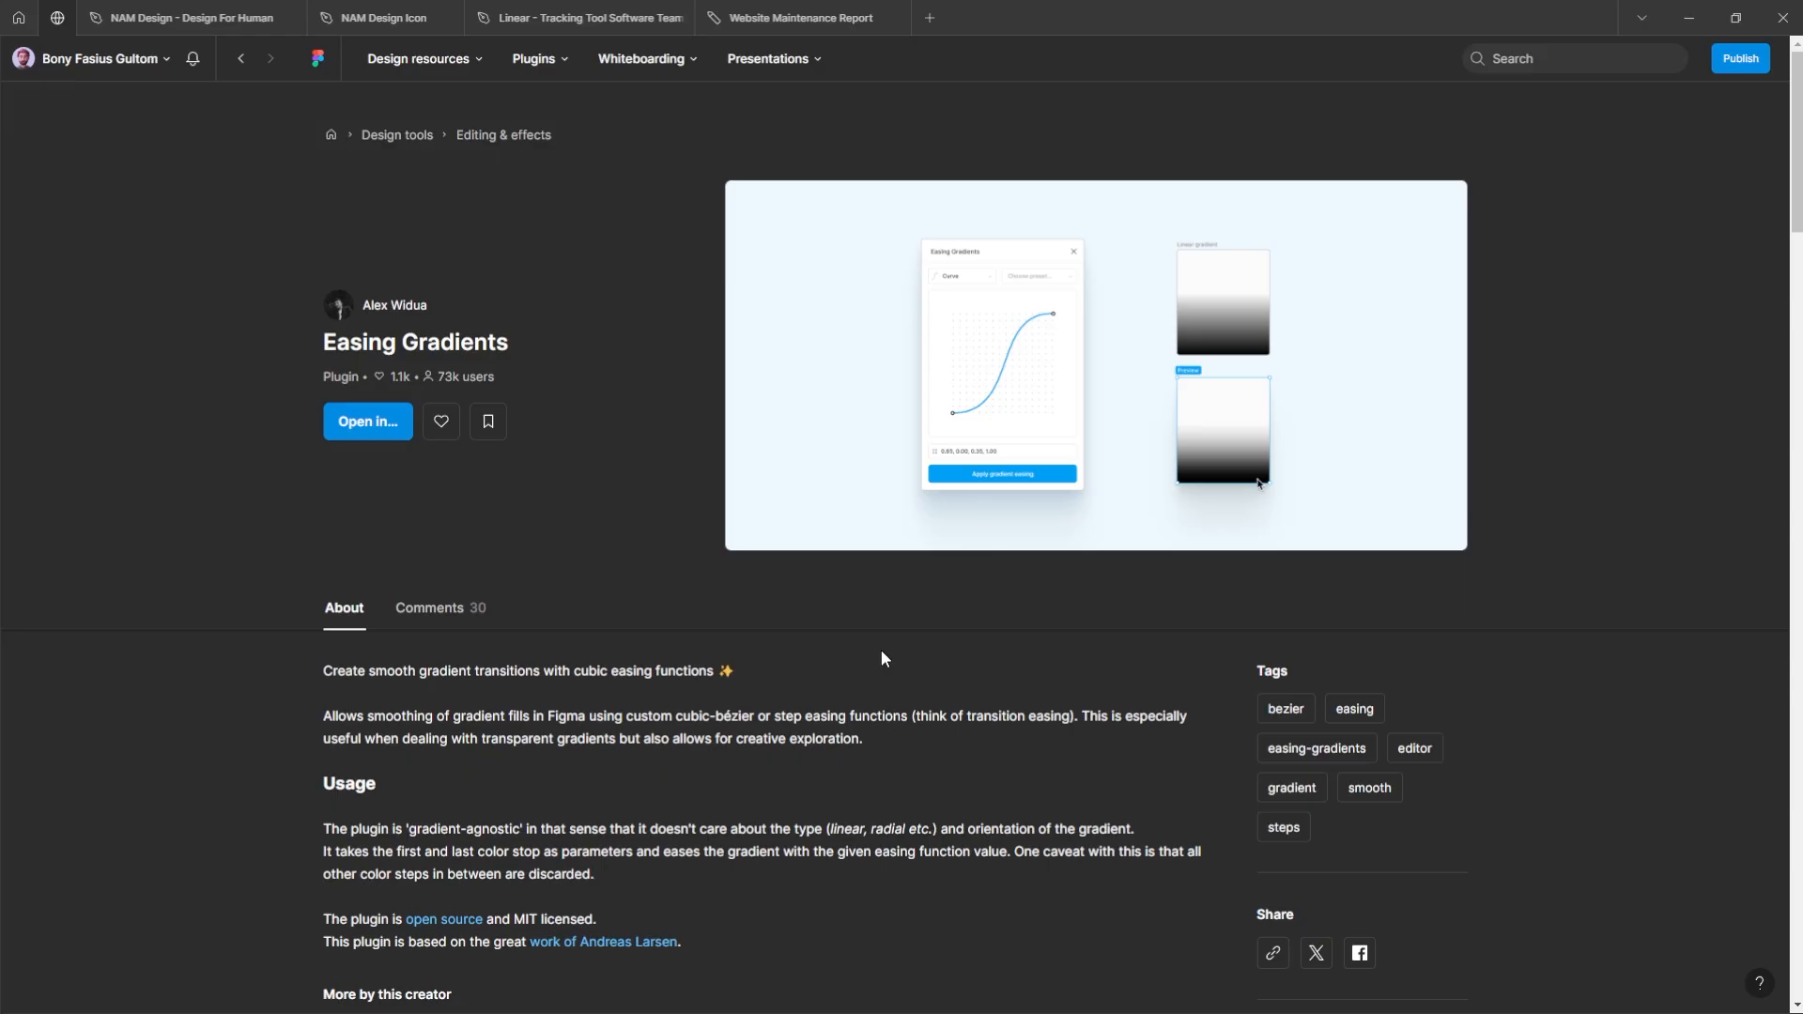
Step: Run the Easing Gradients plugin in the Linear - Tracking Tool Software file with the Test Gradient frame selected
left_click(382, 430)
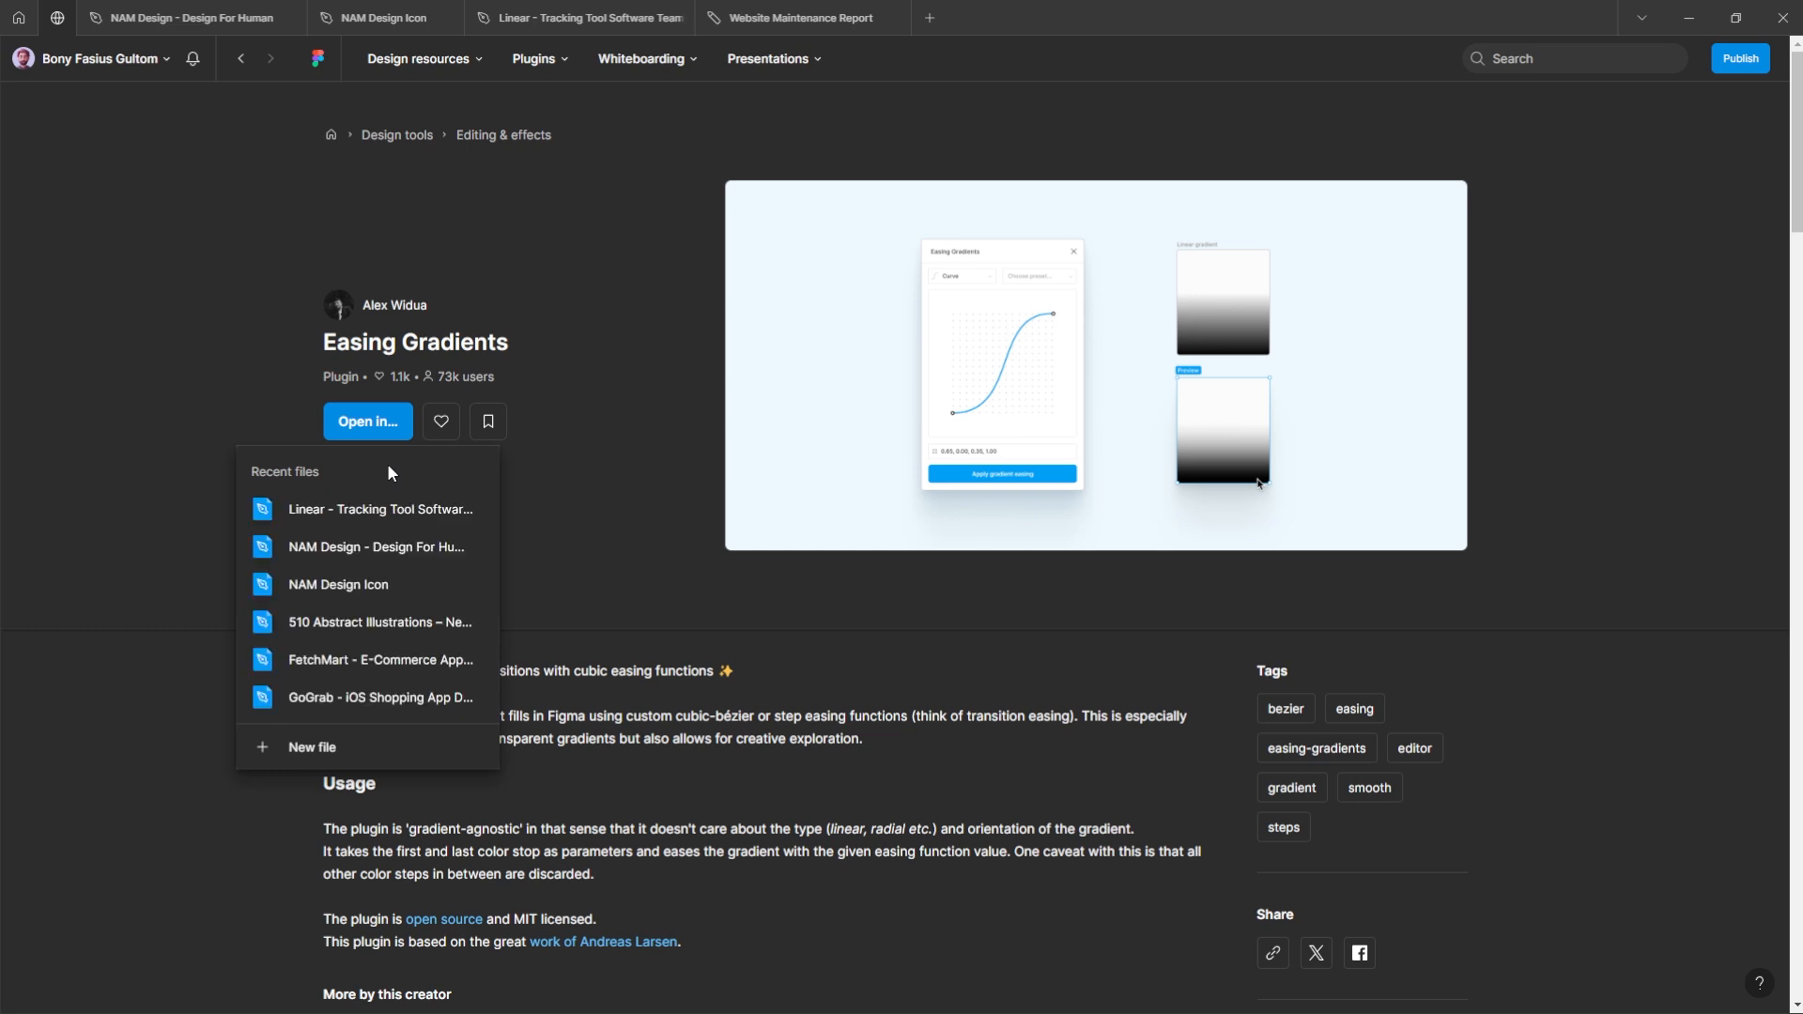
left_click(392, 509)
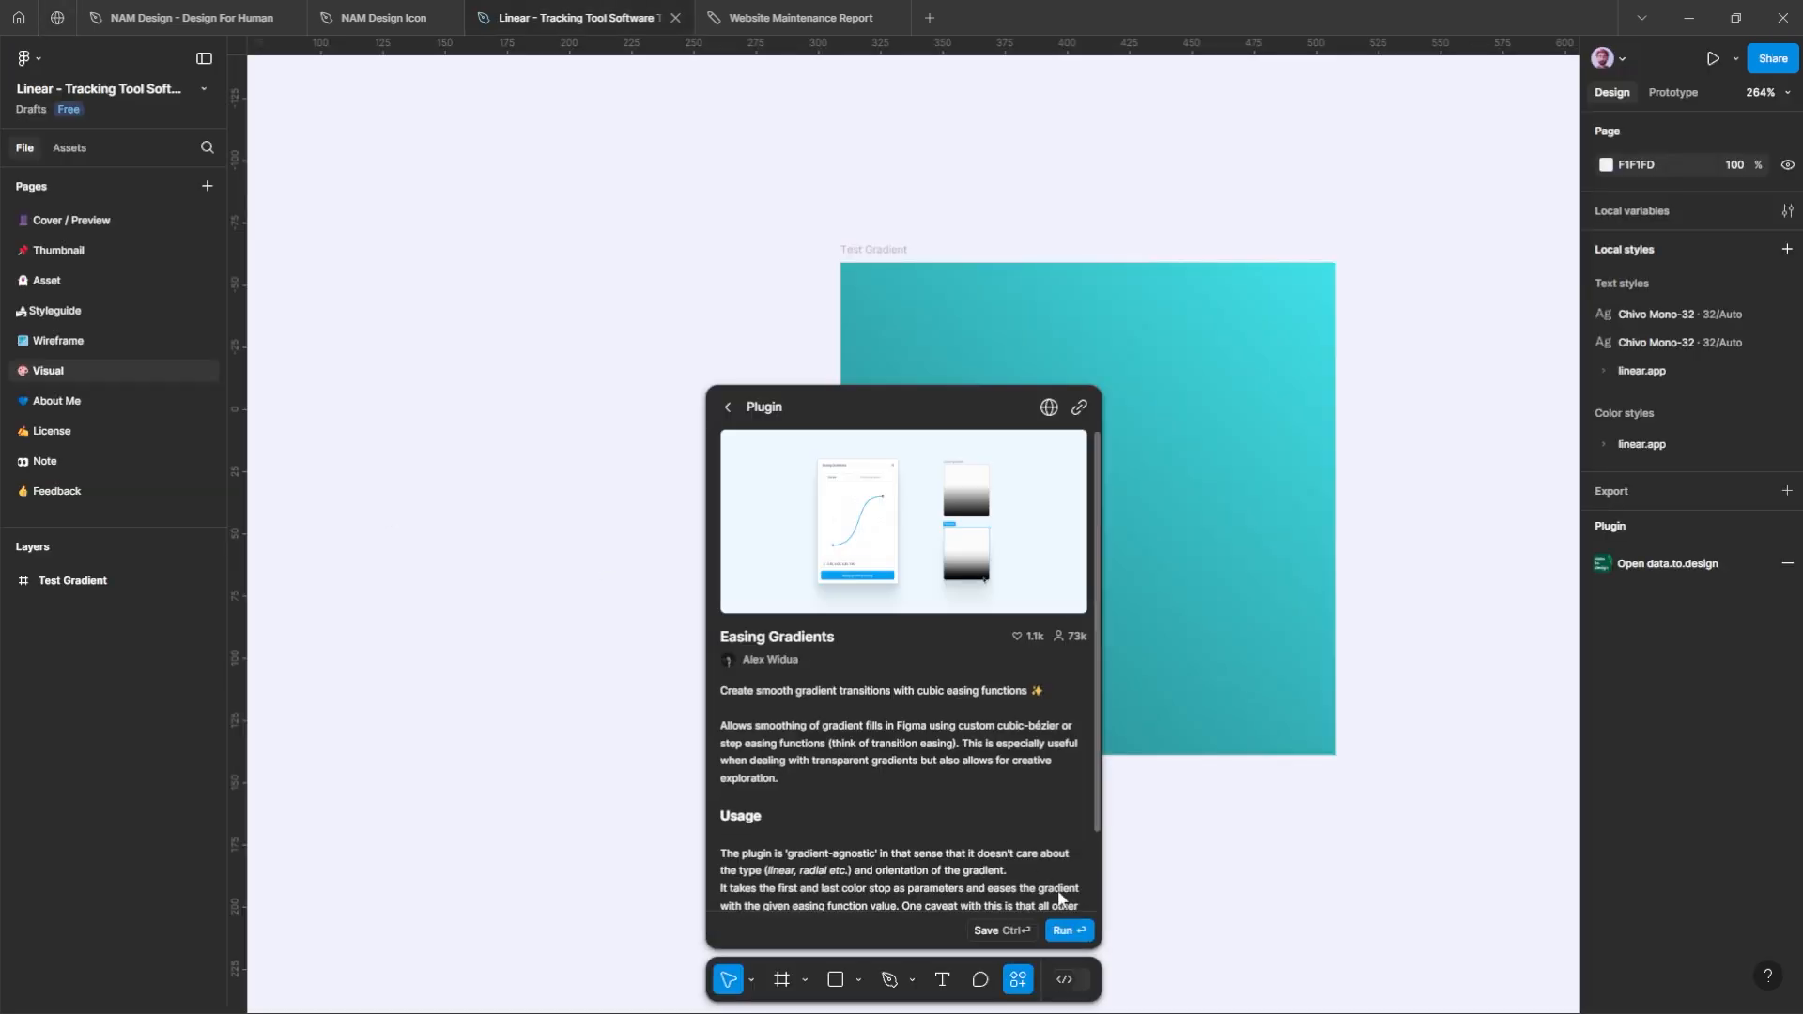
left_click(1071, 929)
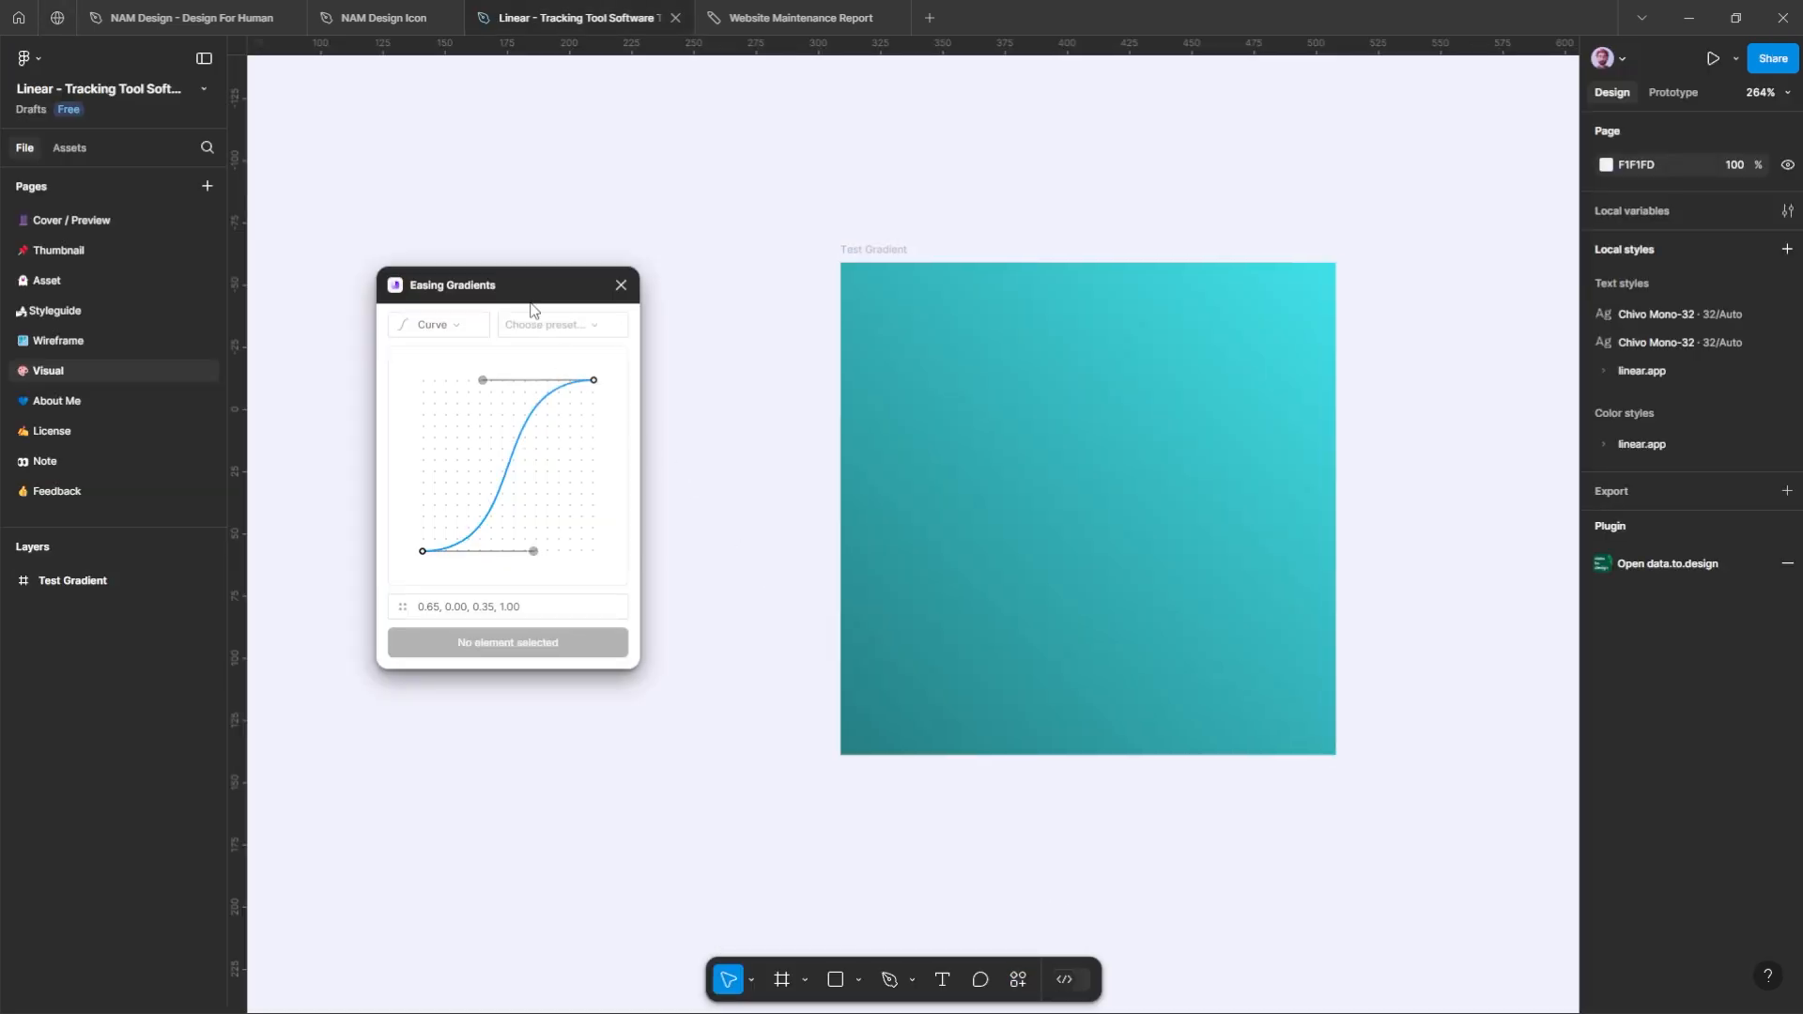
left_click_drag(513, 287, 666, 284)
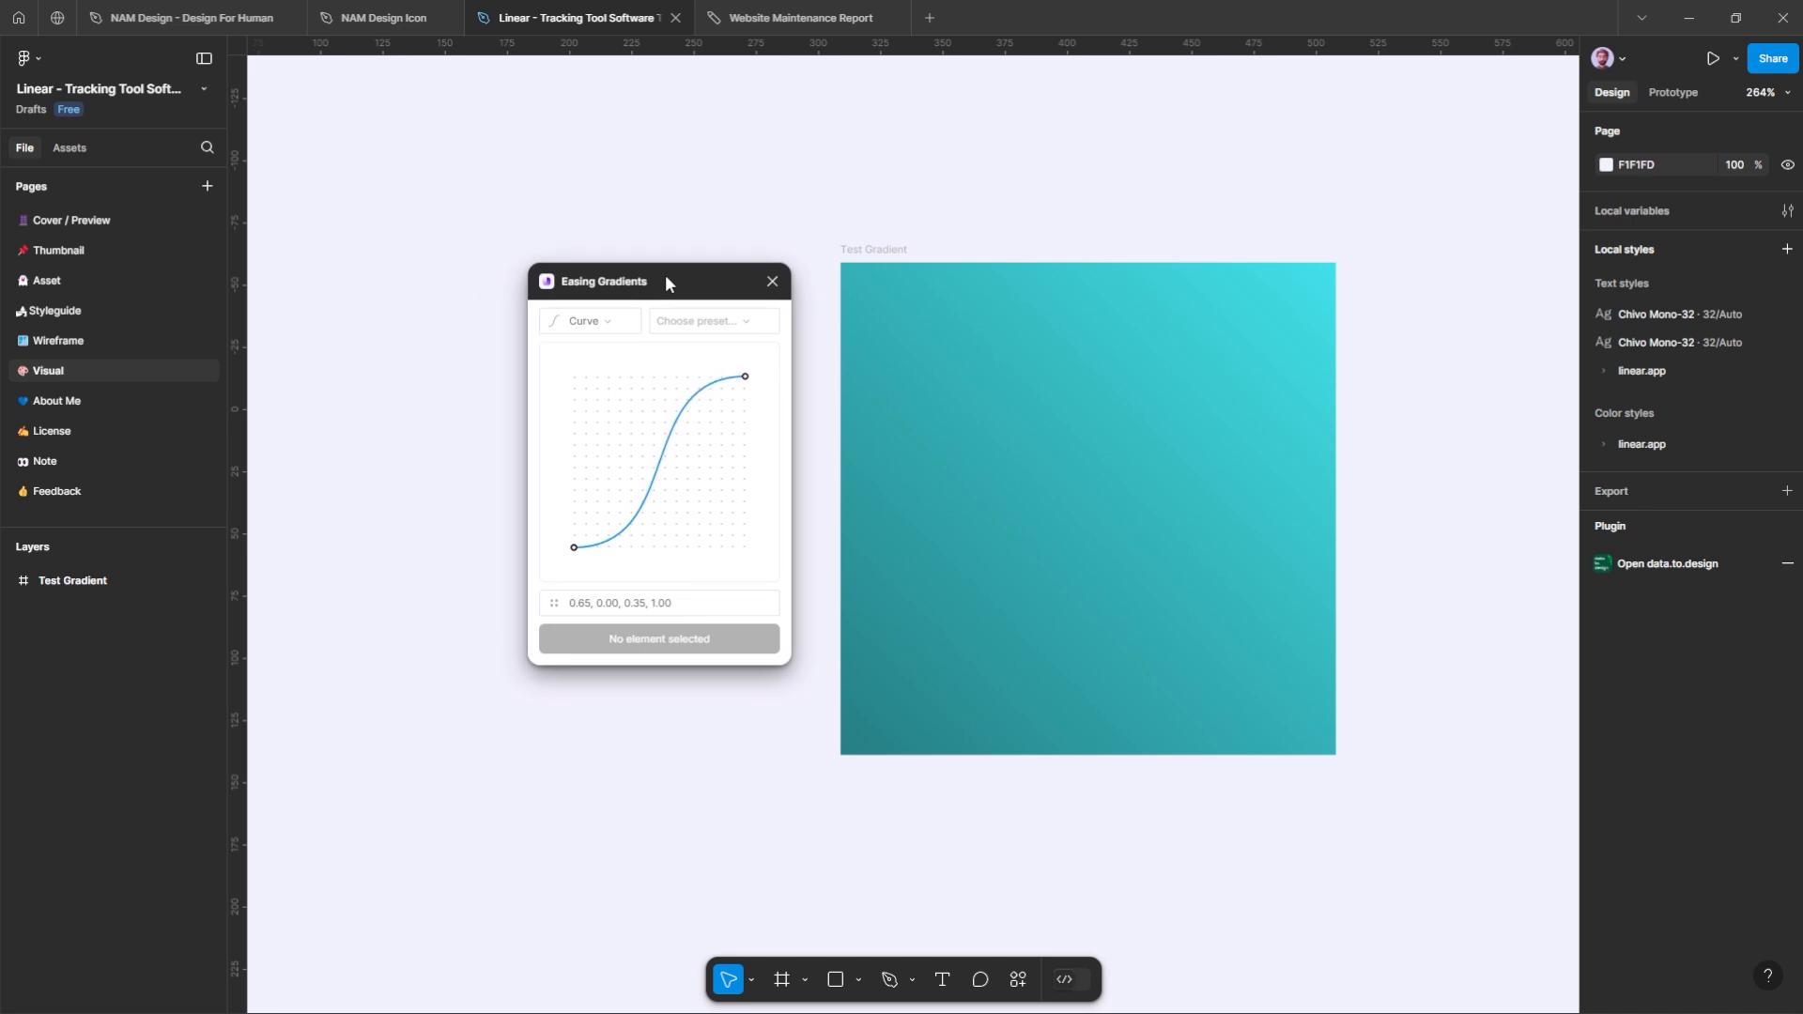
left_click(872, 255)
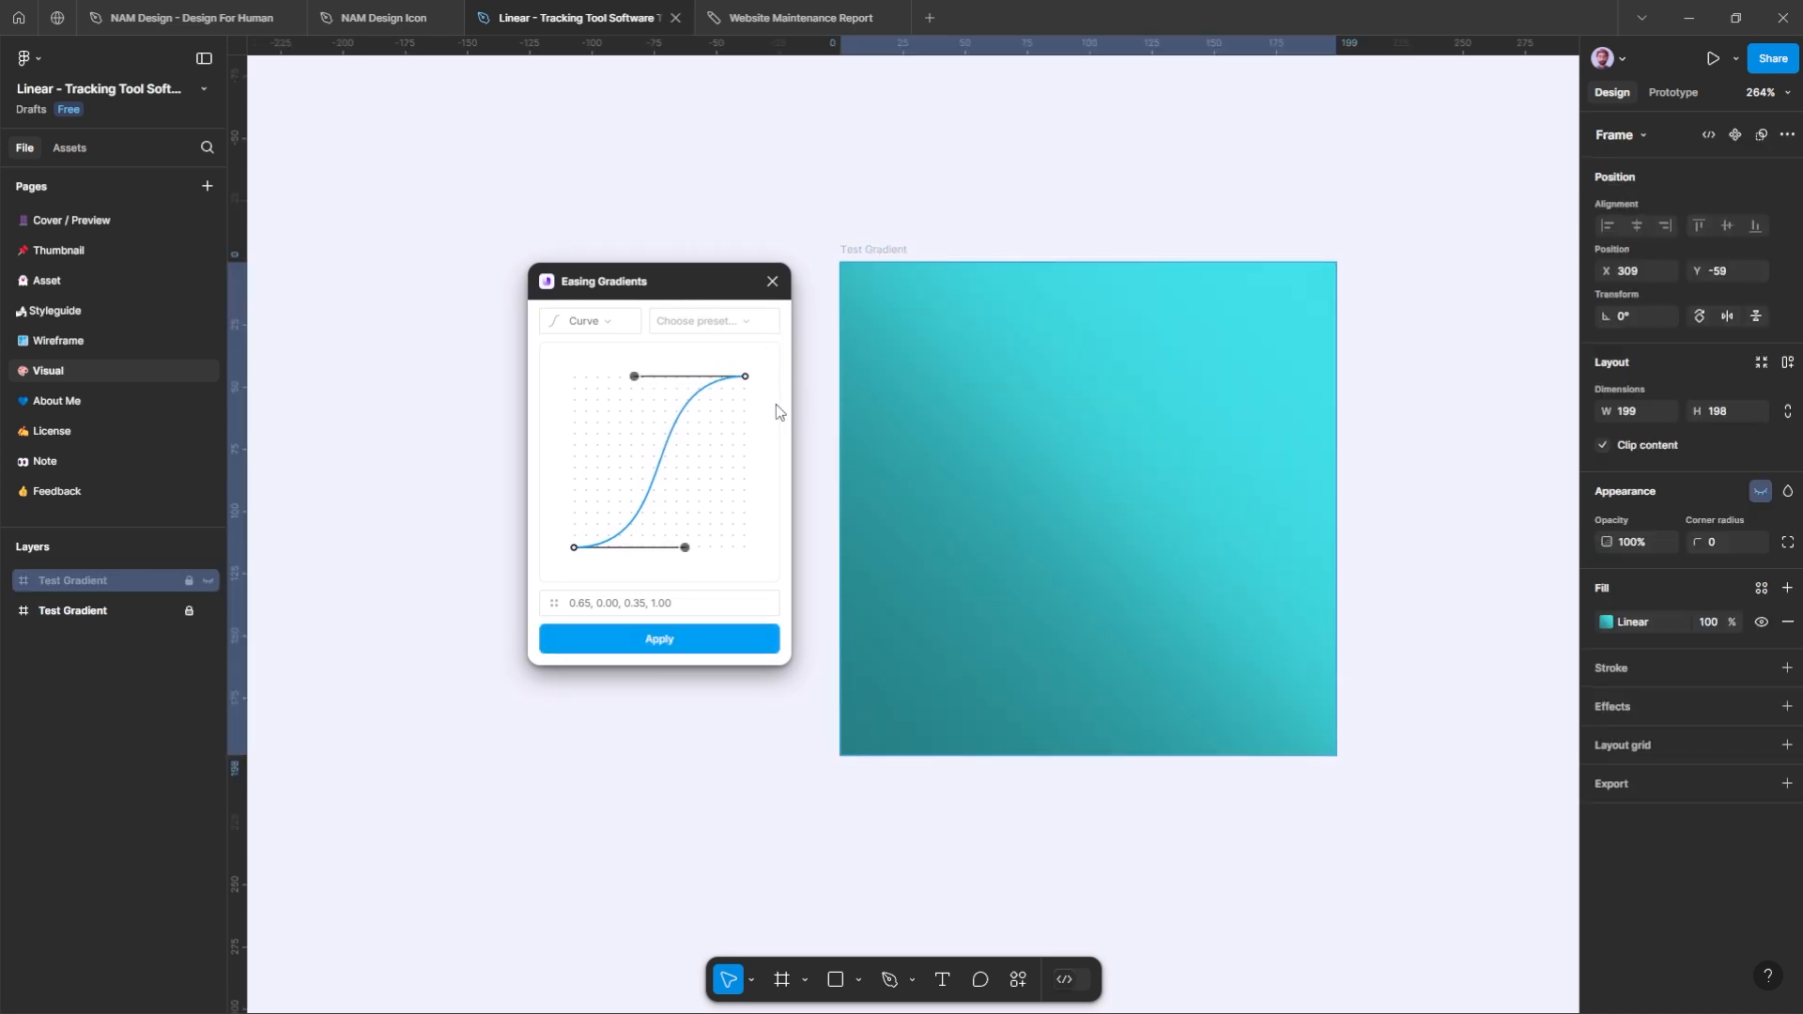
Step: Preview Steps easing on the Test Gradient frame with 8 steps
left_click(616, 327)
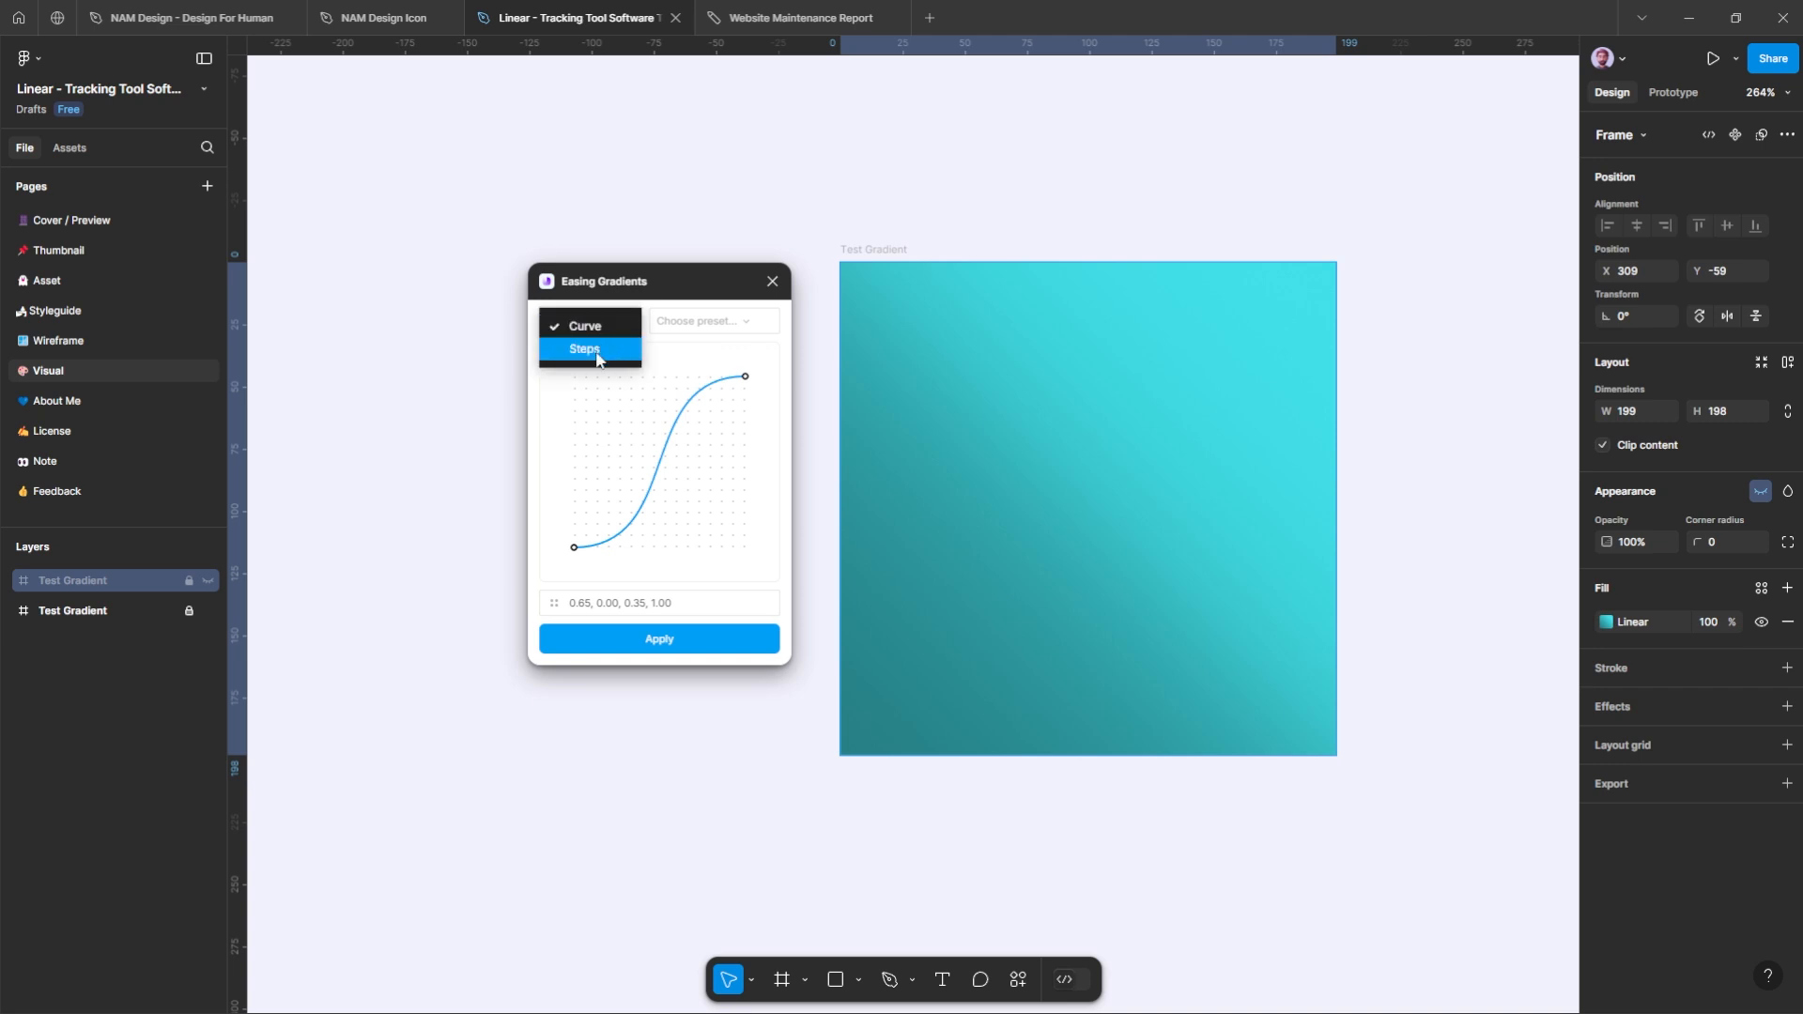
left_click(597, 359)
mouse_move(693, 448)
left_mouse_down()
mouse_move(654, 451)
mouse_move(686, 450)
left_mouse_up()
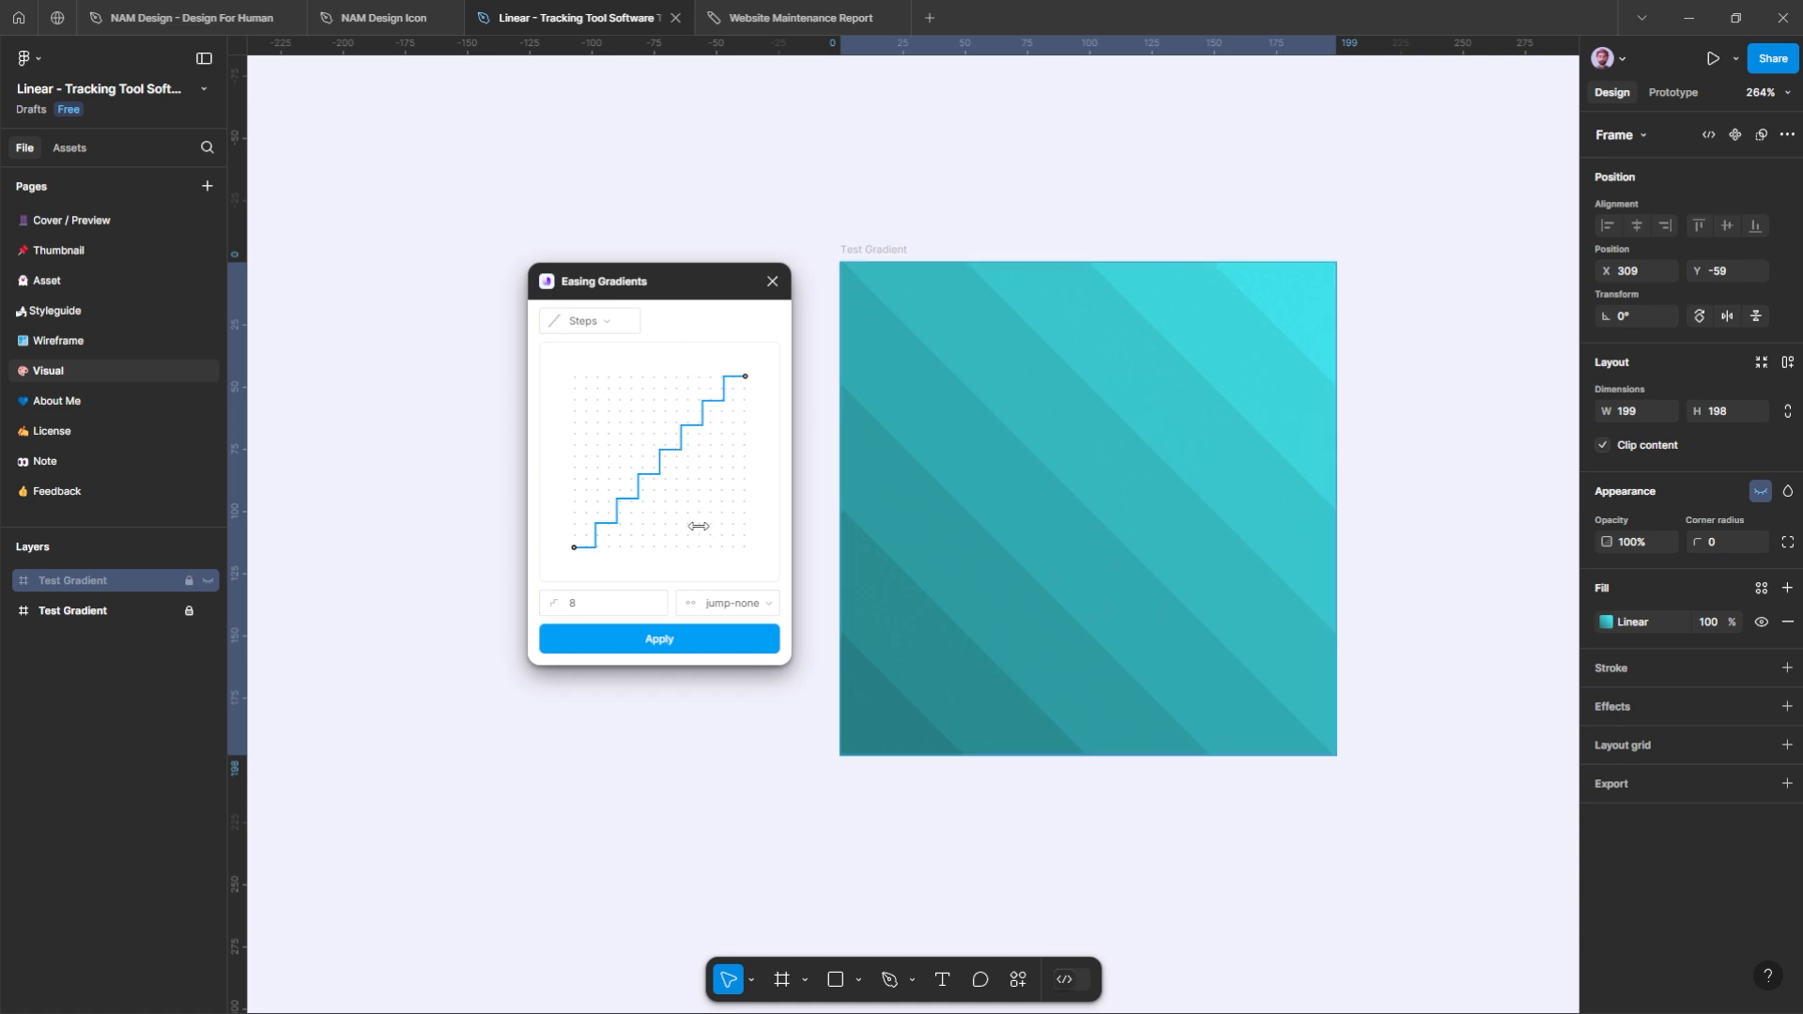
Step: Try jump-start and other jump modes on the stepped gradient, ending on jump-none
left_click(696, 606)
left_click(719, 588)
left_click(721, 606)
left_click(730, 608)
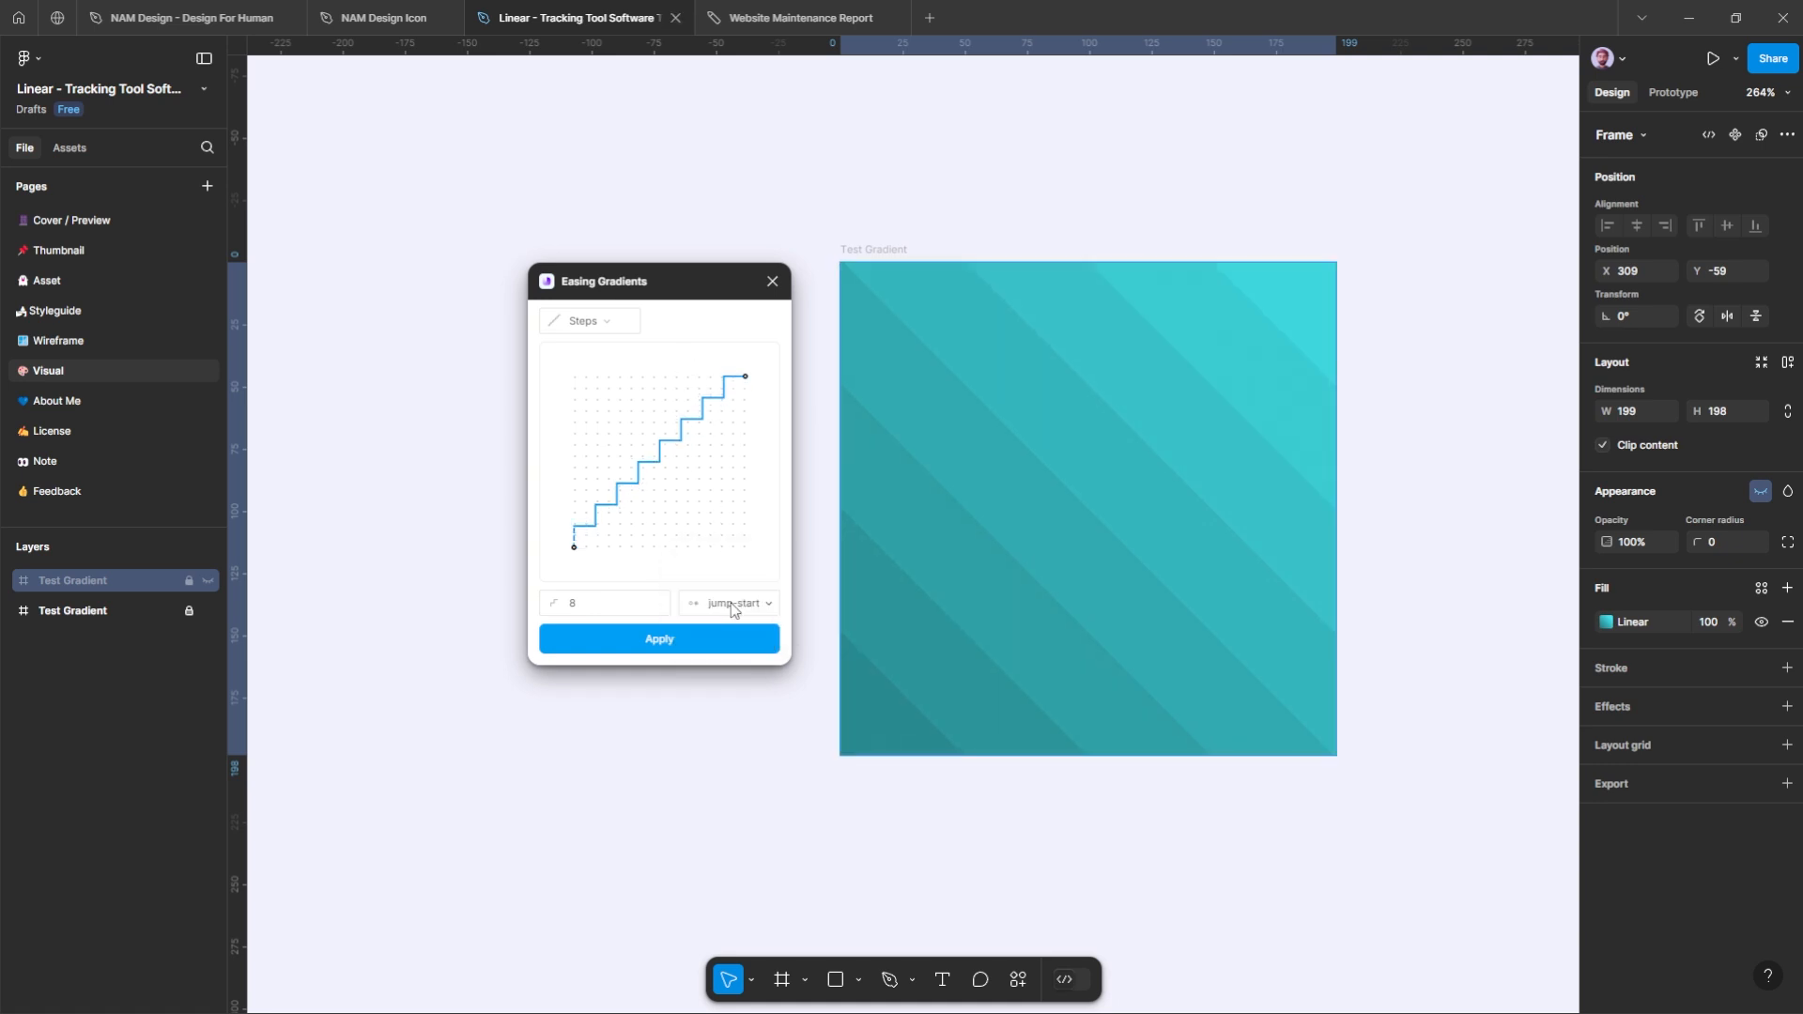
left_click(730, 607)
left_click(734, 631)
left_click(734, 601)
left_click(734, 601)
left_click(734, 606)
left_click(732, 564)
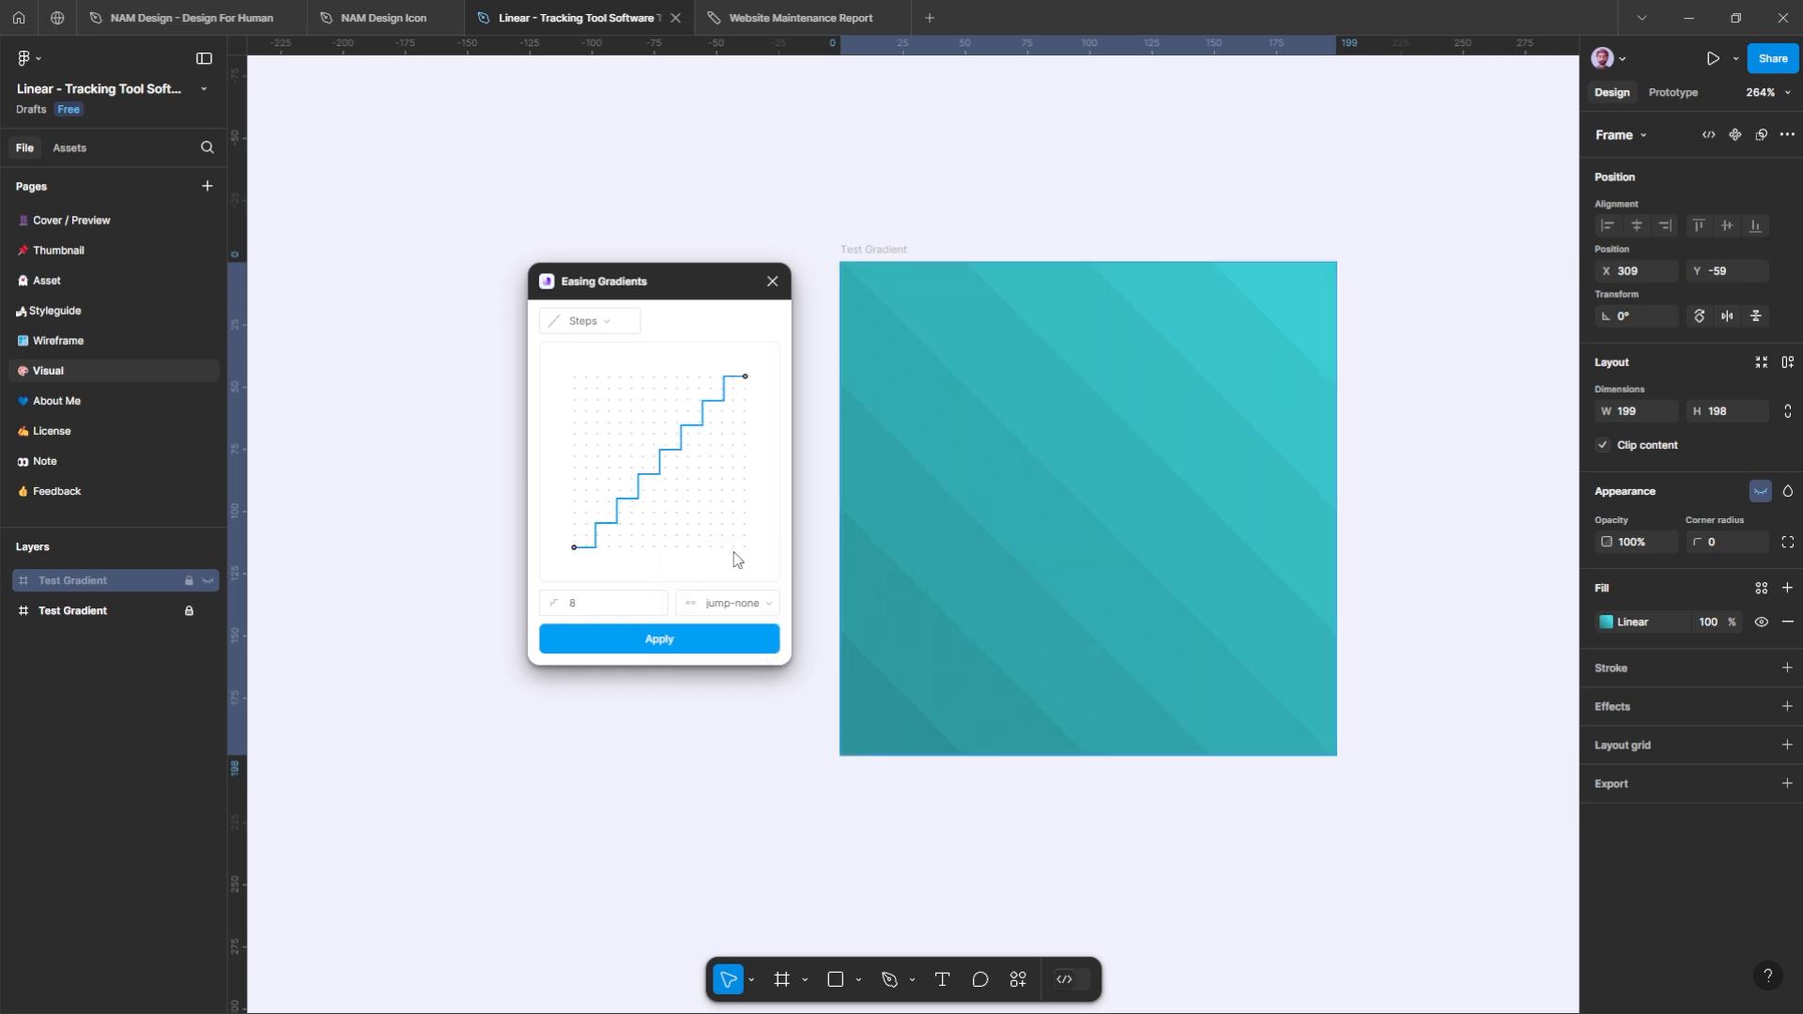
Step: Change the easing type back to Curve and reshape both curve handles to about 0.75, 0.27, 0.67, 0.92
left_click(624, 324)
left_click(603, 326)
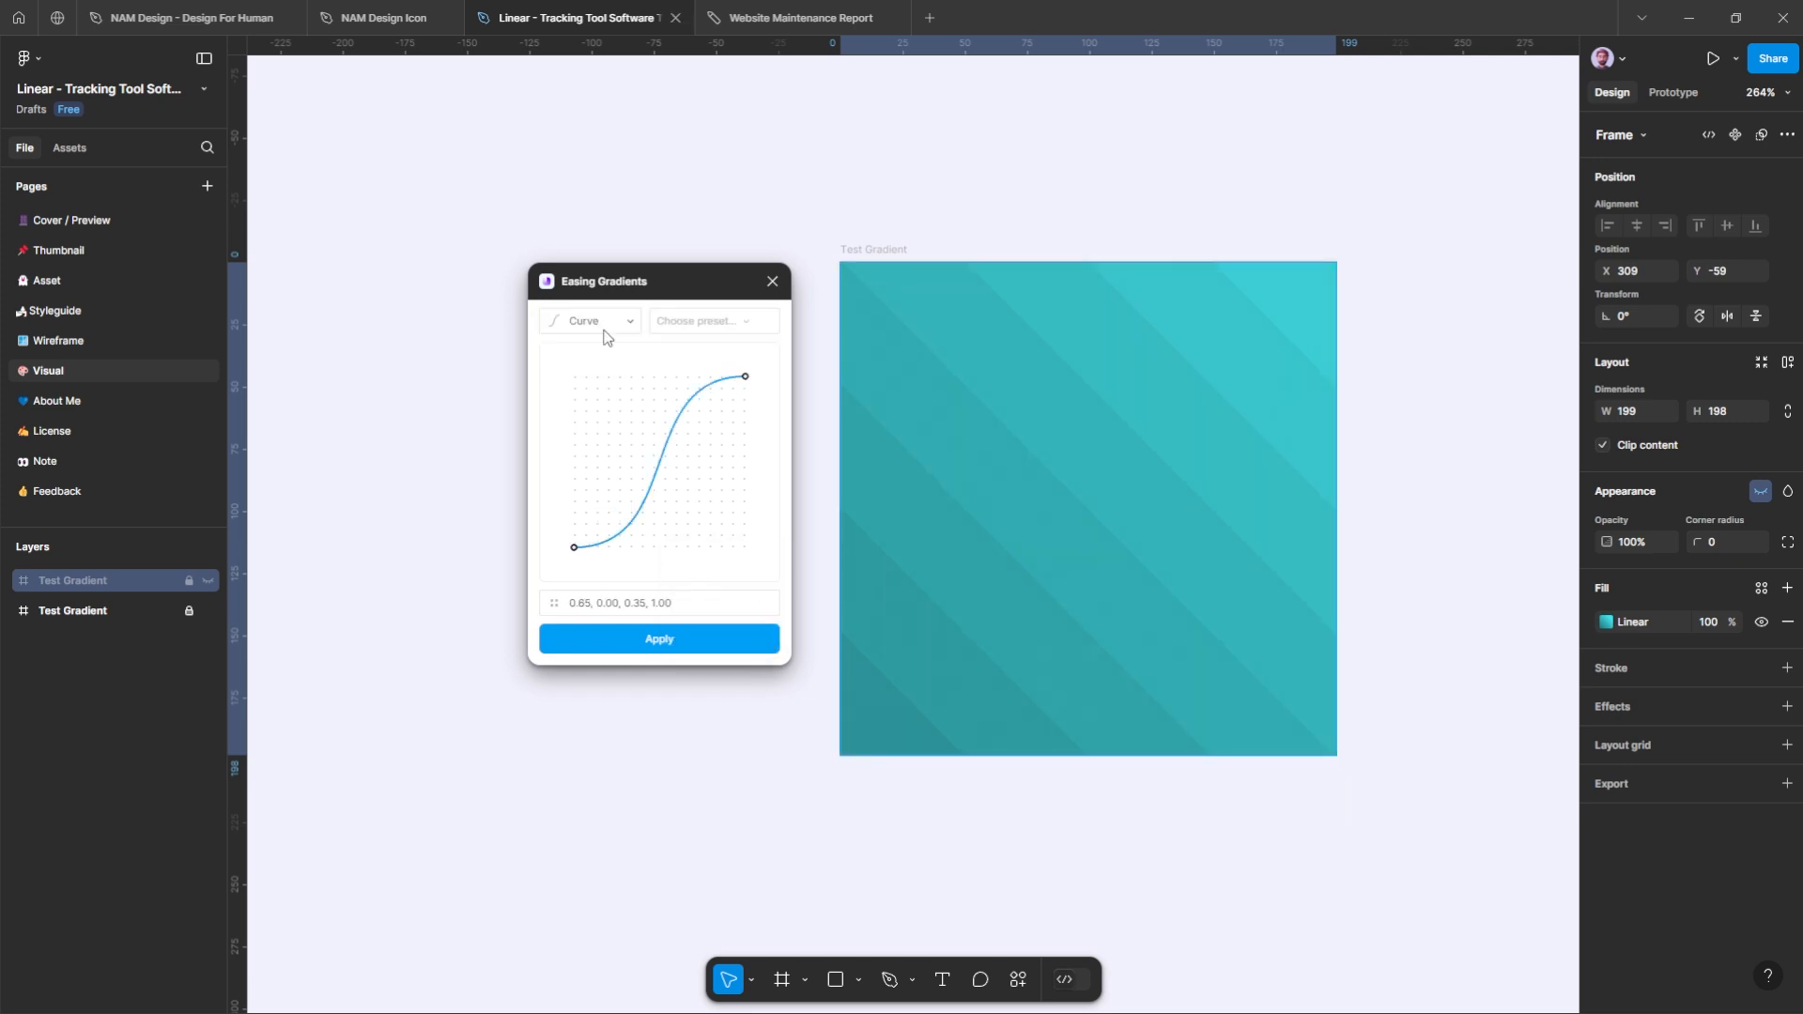
left_click_drag(634, 376, 692, 395)
left_click_drag(684, 547, 707, 509)
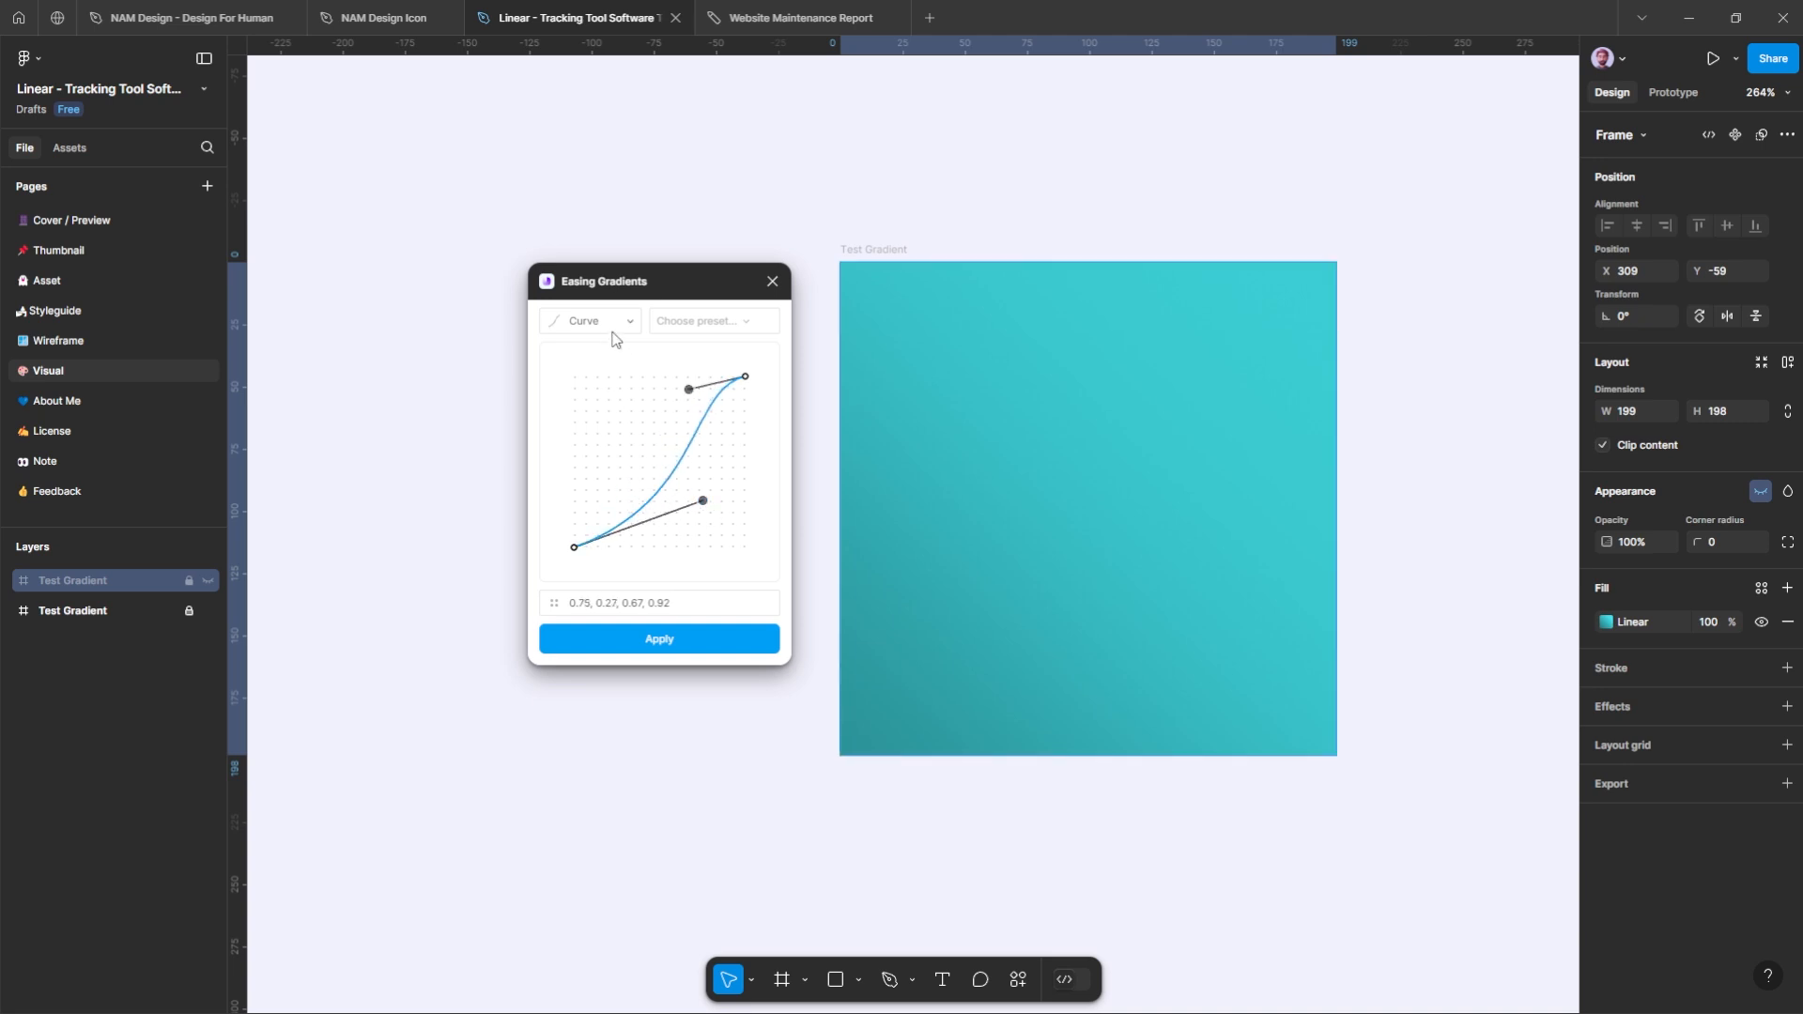
Step: Preview the Ease-in-out and Ease-in presets and reshape the curve handles to about 0.54, 0.14, 0.42, 0.81
left_click(693, 322)
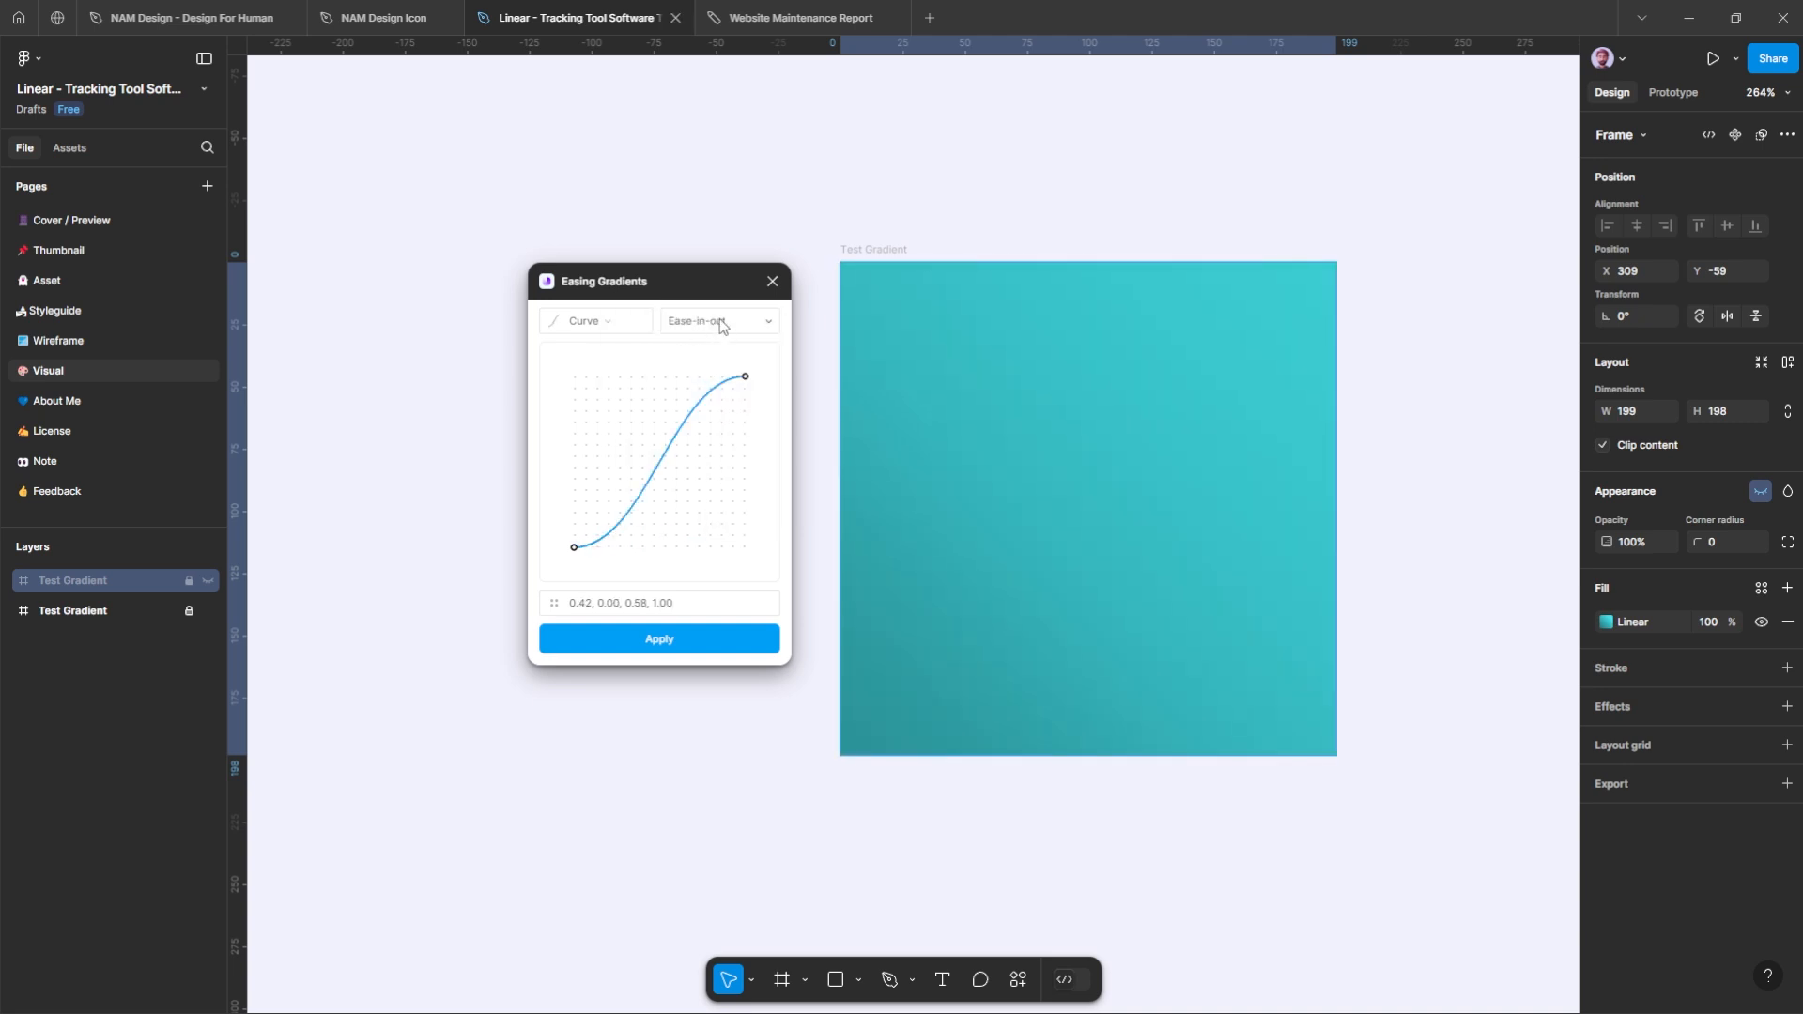
left_click(719, 319)
left_click(695, 365)
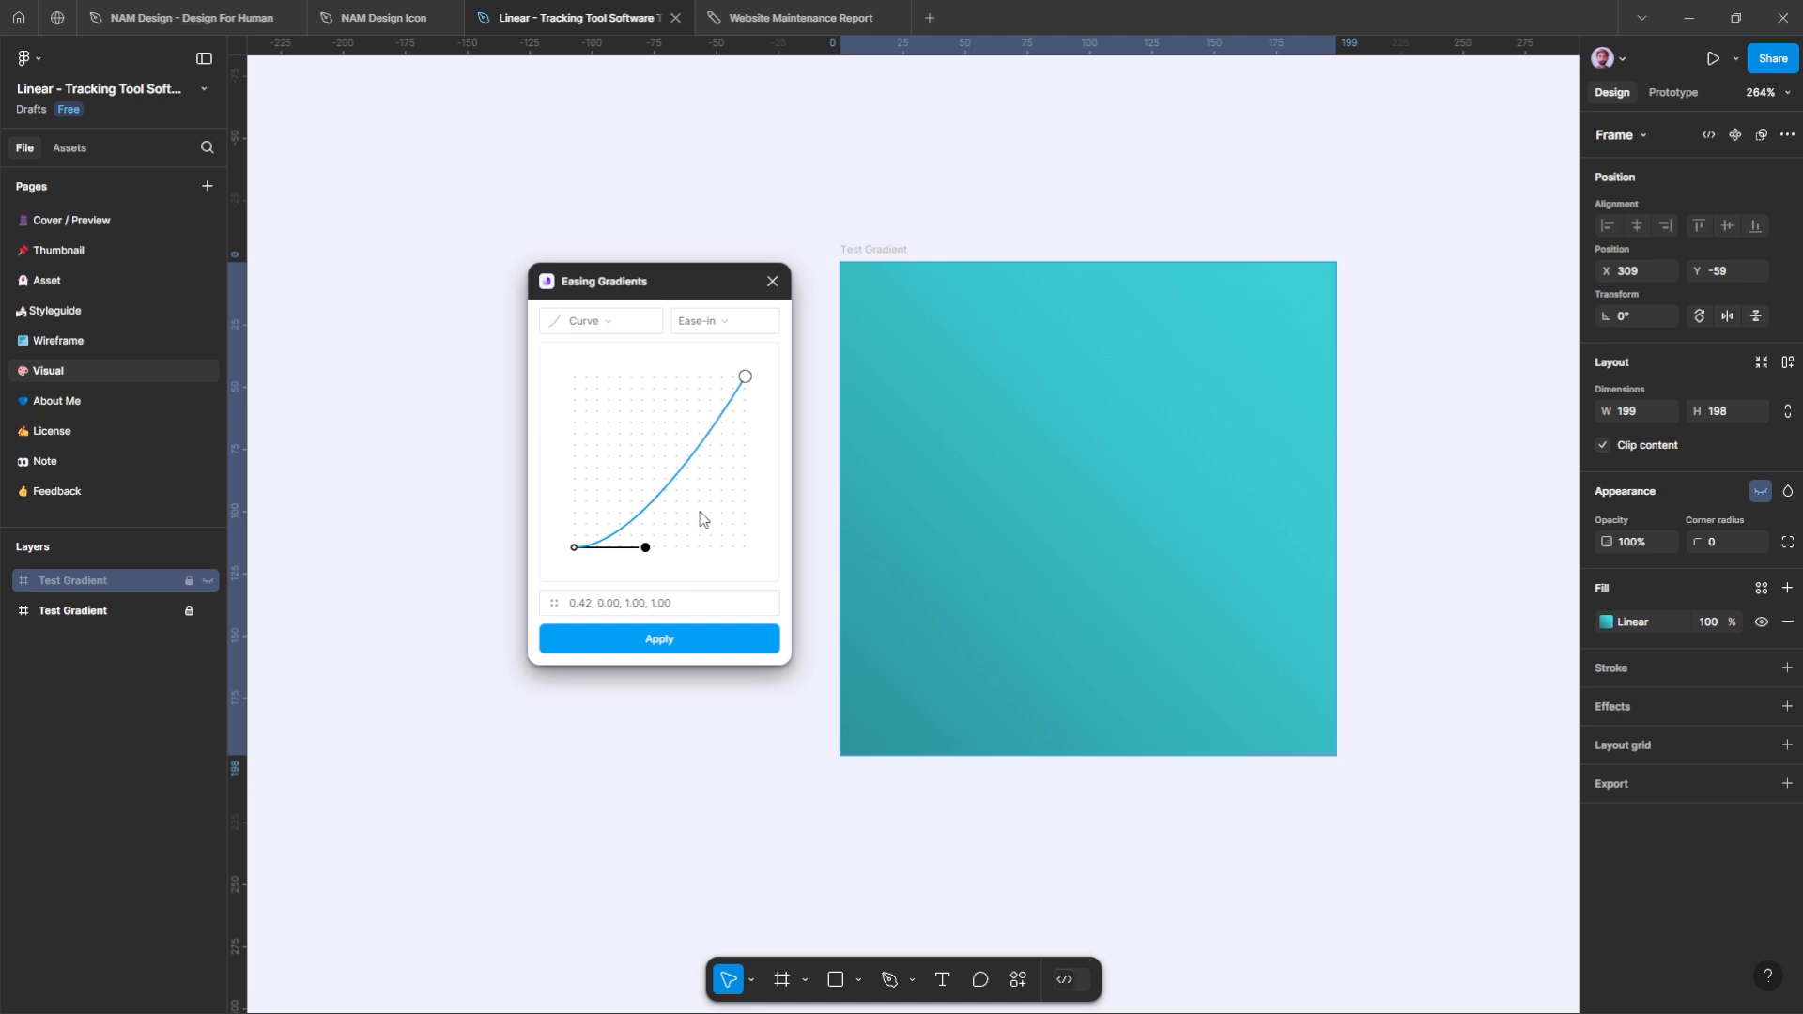
mouse_move(646, 547)
left_mouse_down()
mouse_move(624, 460)
mouse_move(668, 524)
left_mouse_up()
left_click_drag(746, 379, 647, 410)
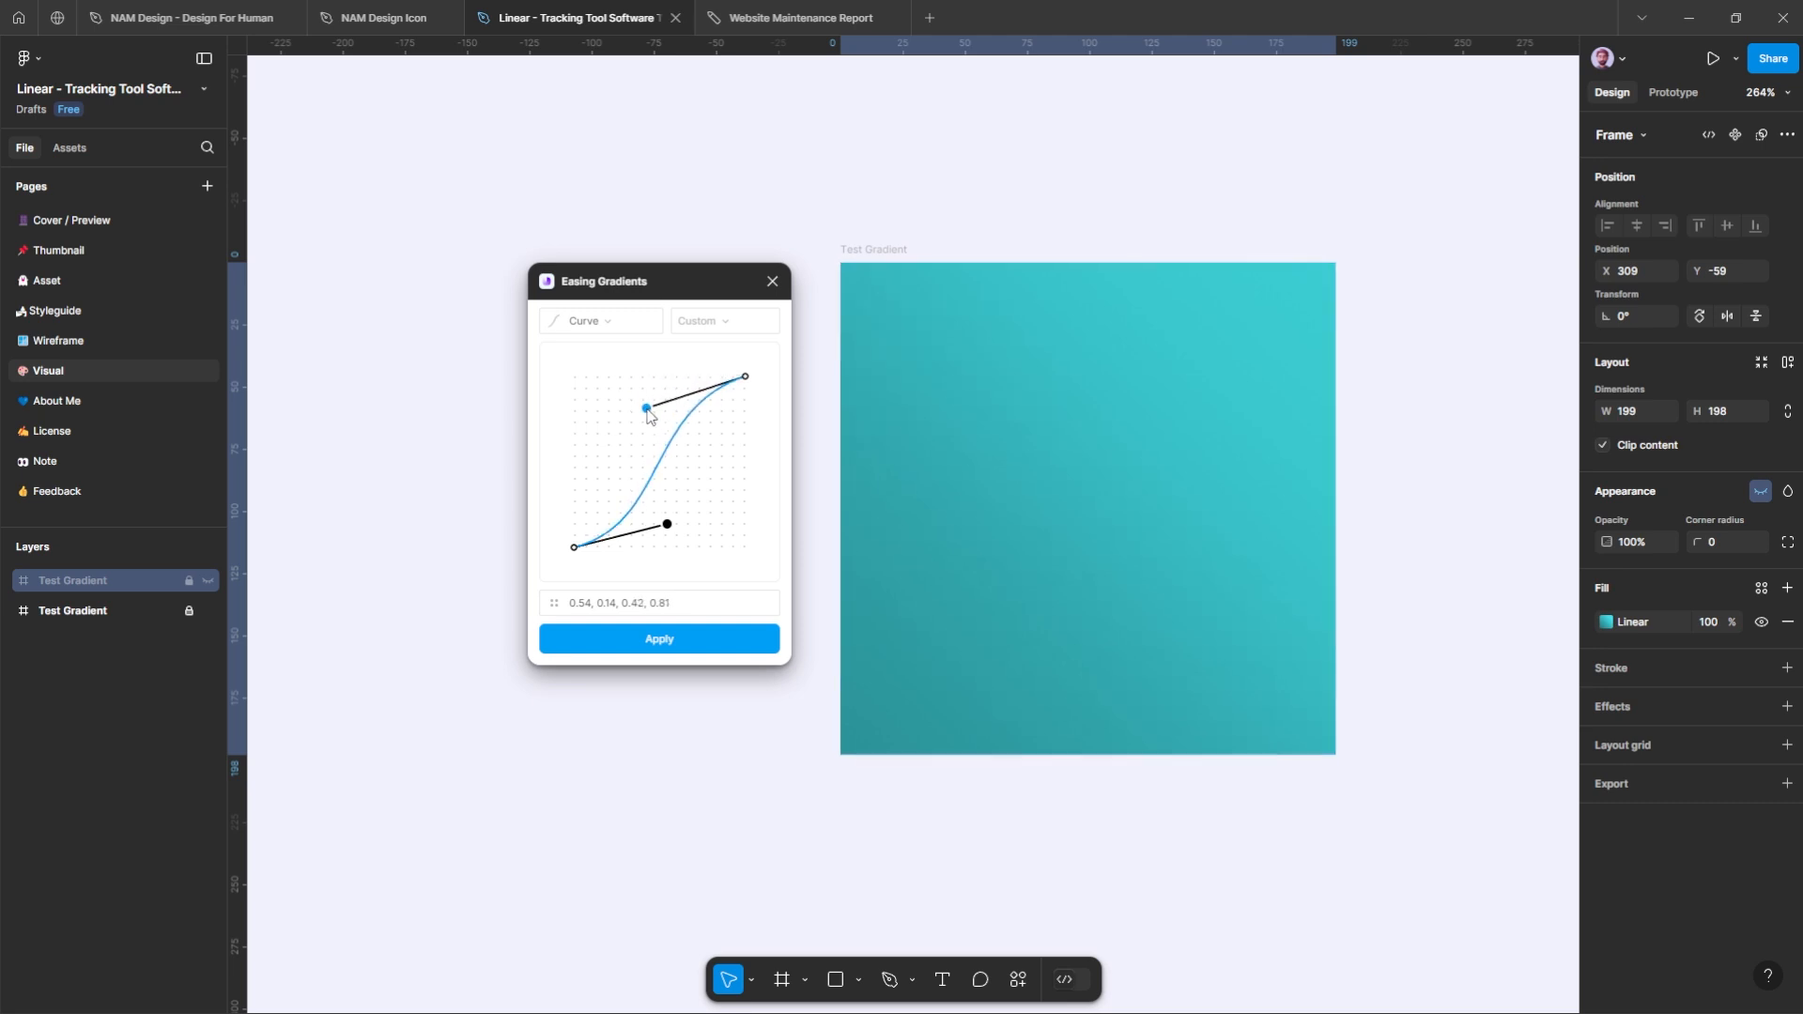
Step: Replace the custom curve with the Ease-in-out preset, followed by the Ease-in preset
left_click(719, 319)
left_click(693, 353)
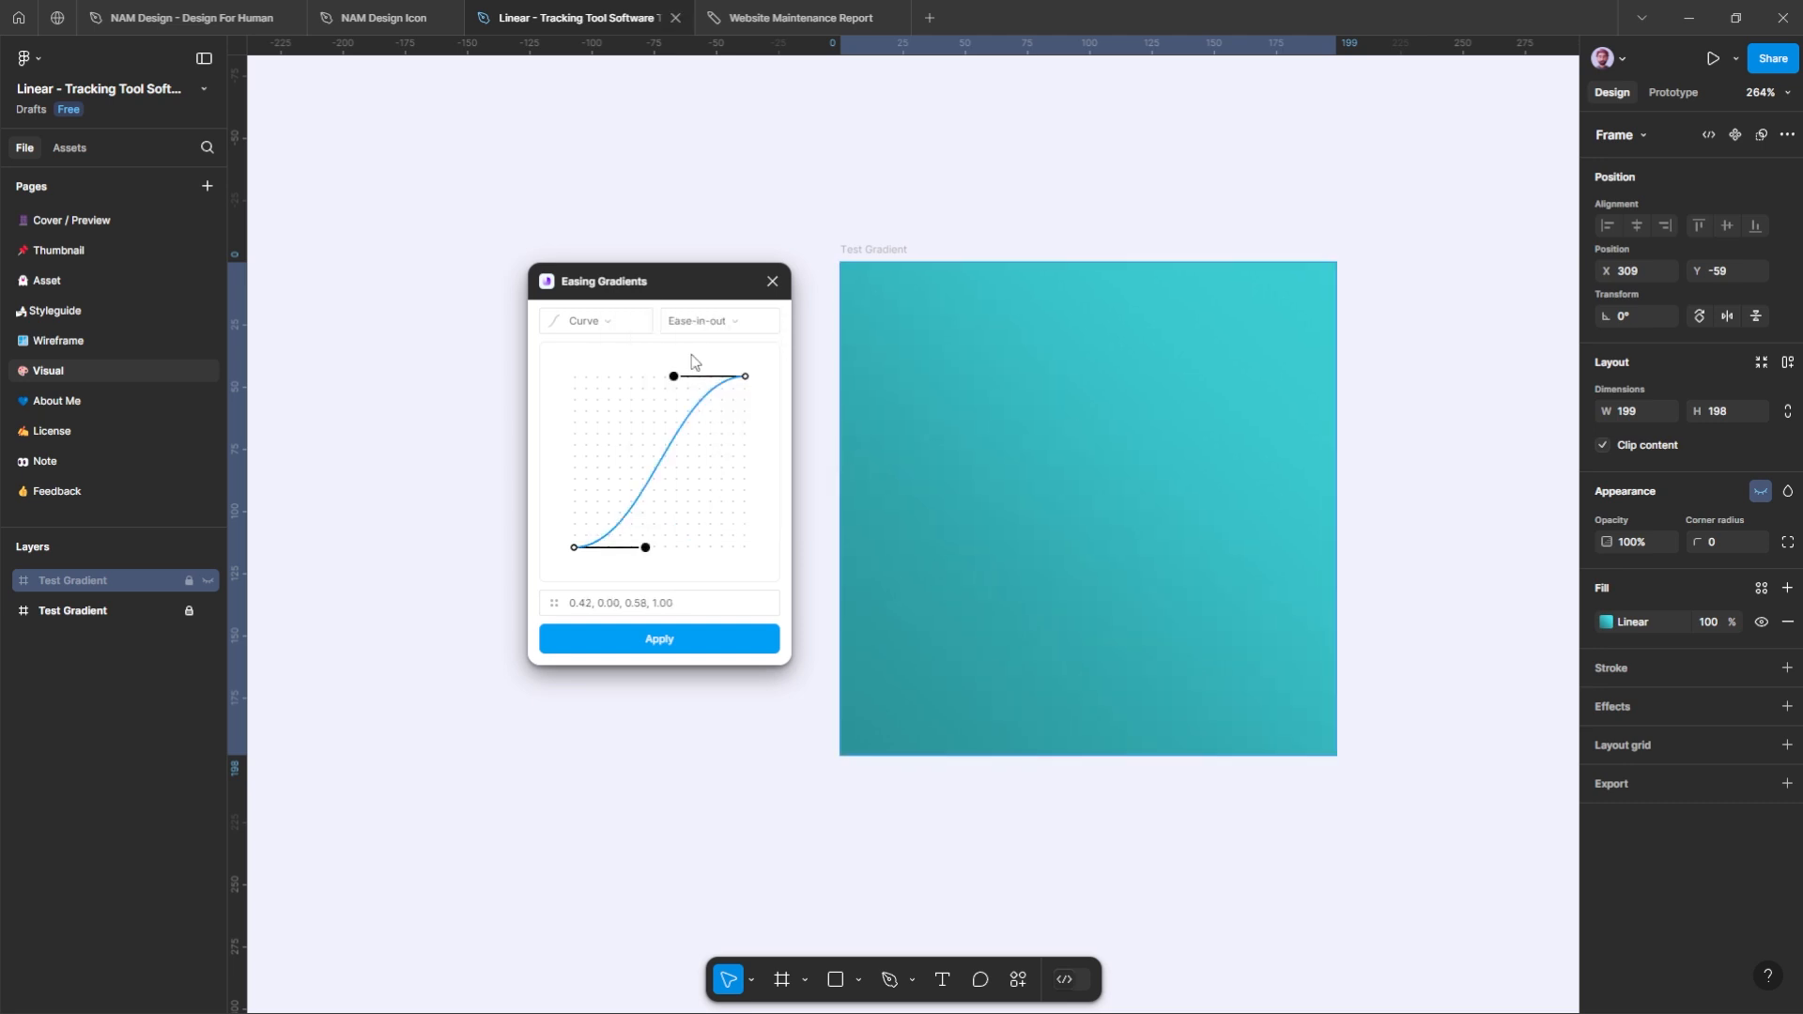
left_click(725, 321)
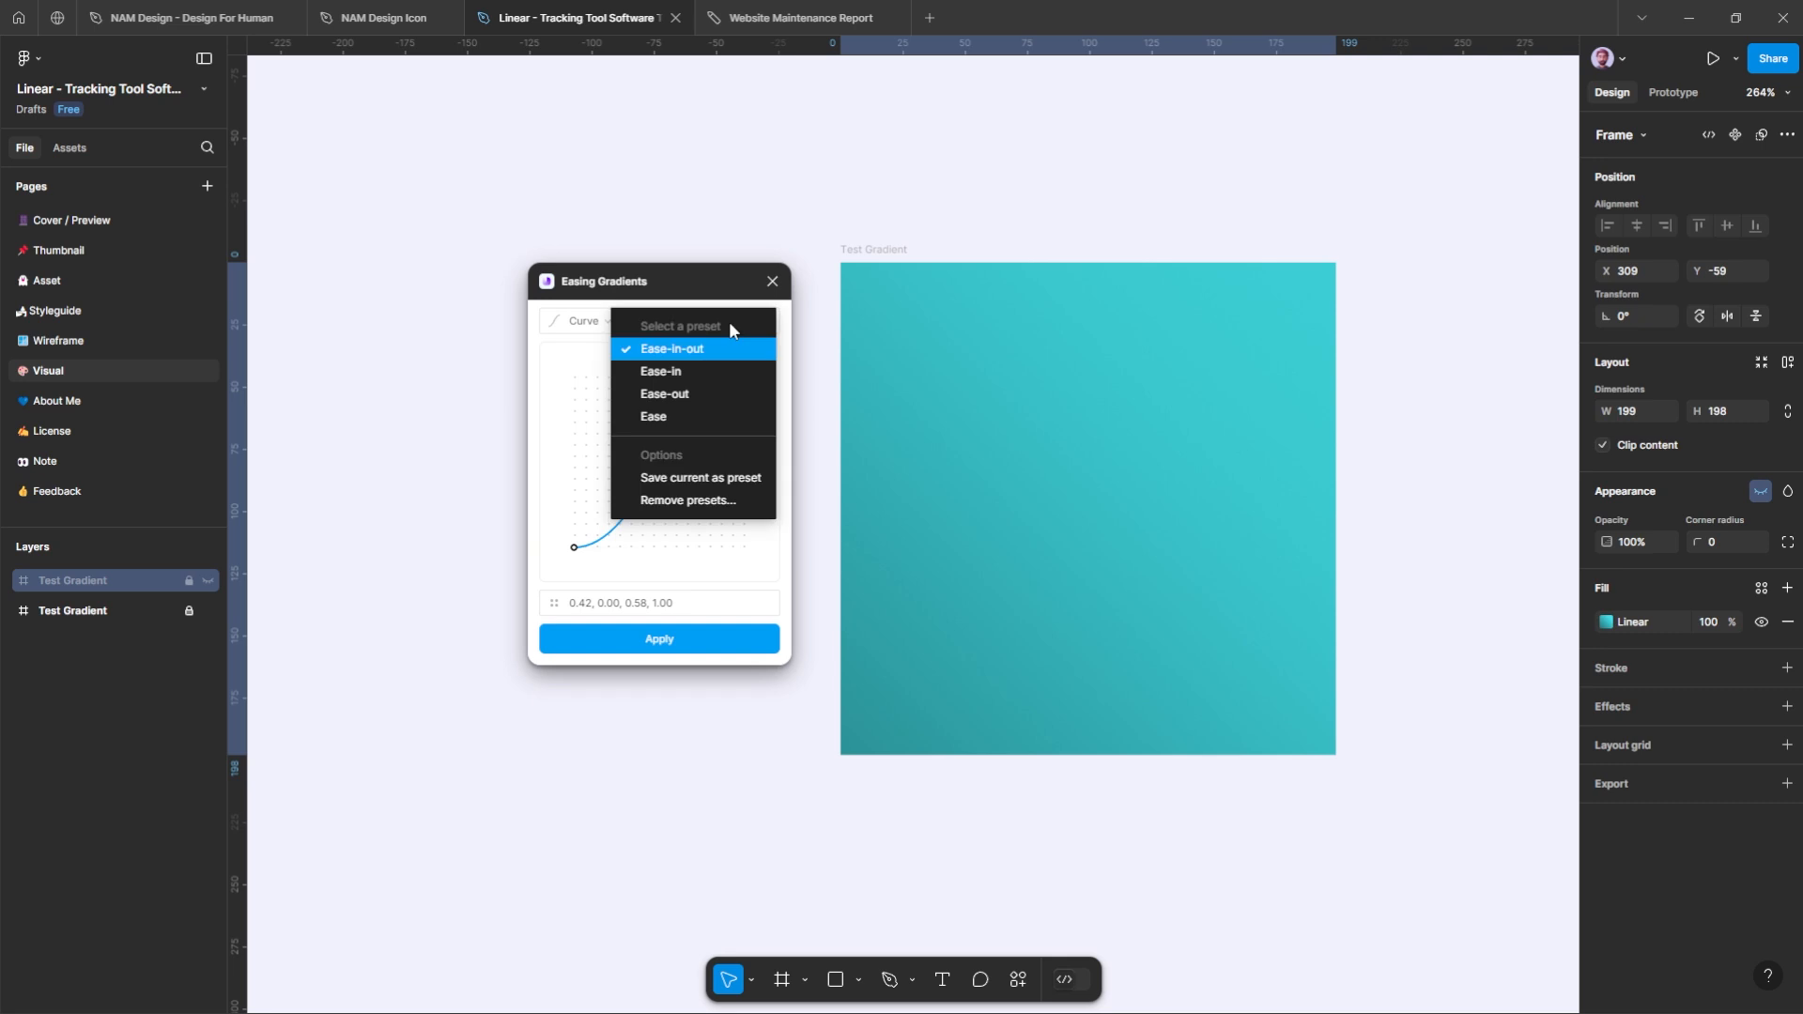
left_click(703, 367)
Step: Apply Steps easing with 5 steps and jump-none to the Test Gradient frame, and deselect the frame
left_click(636, 326)
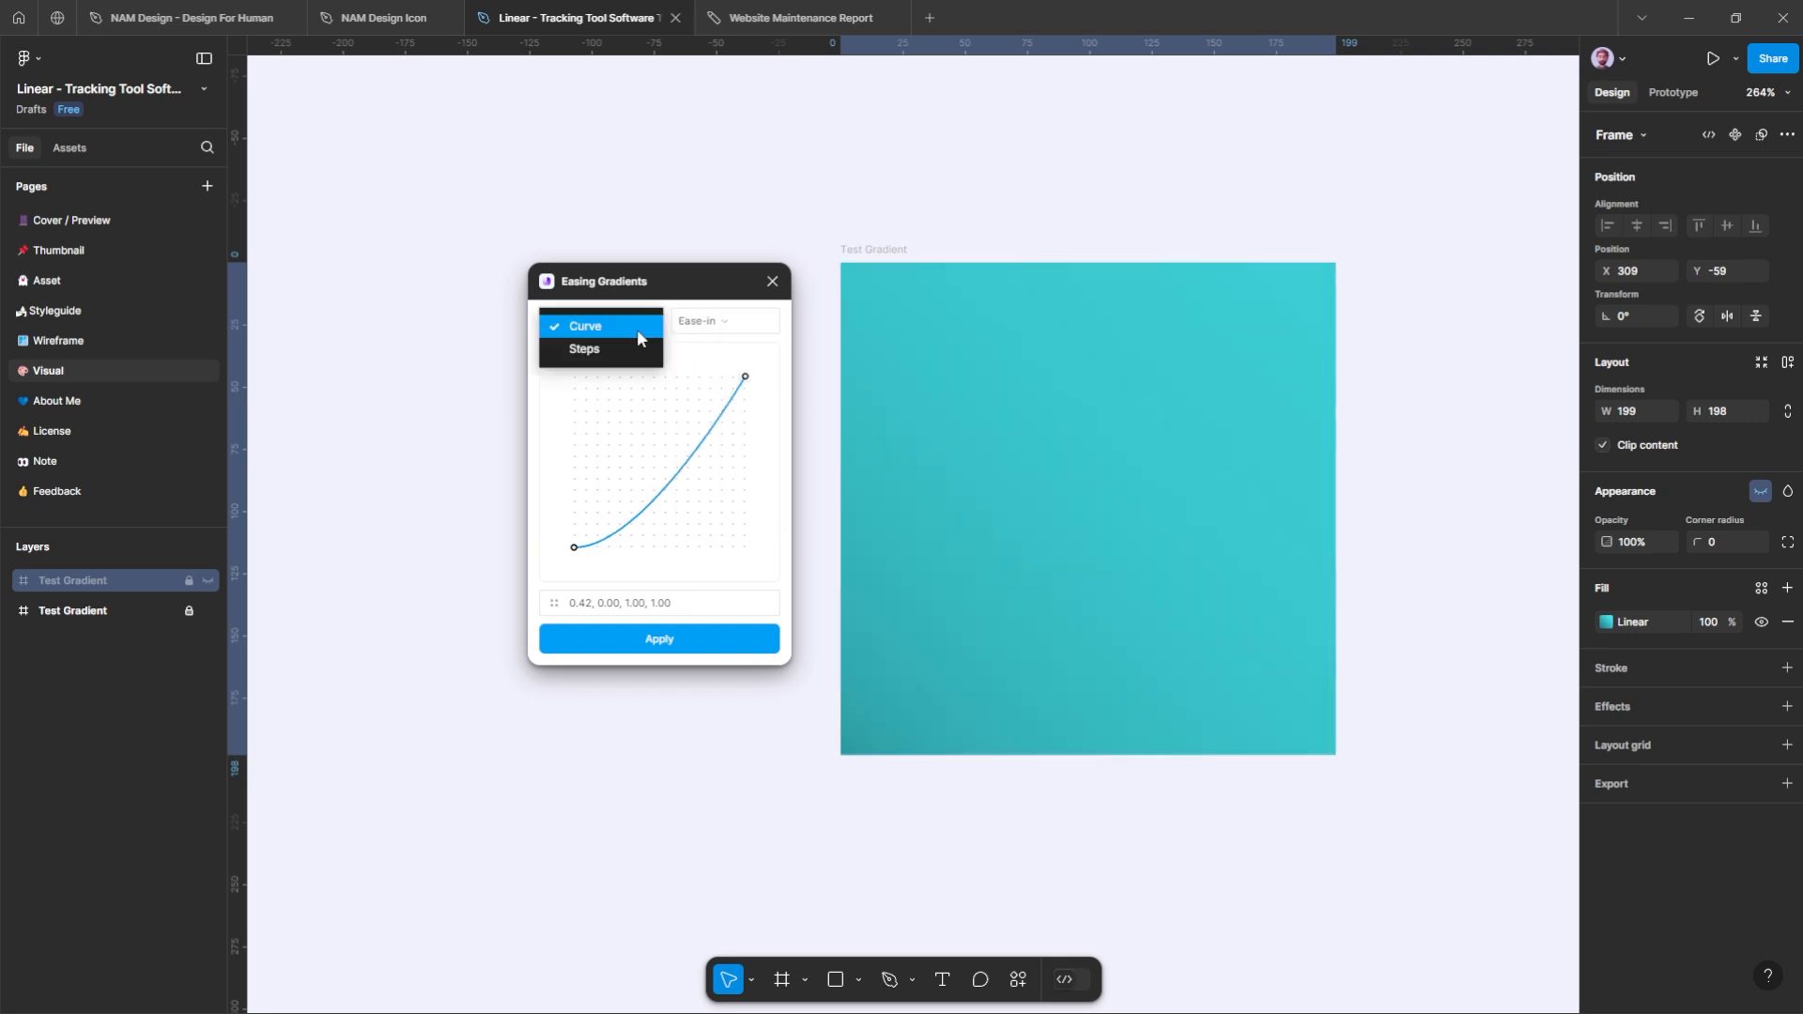
left_click(630, 348)
mouse_move(718, 469)
left_mouse_down()
mouse_move(660, 483)
mouse_move(696, 478)
left_mouse_up()
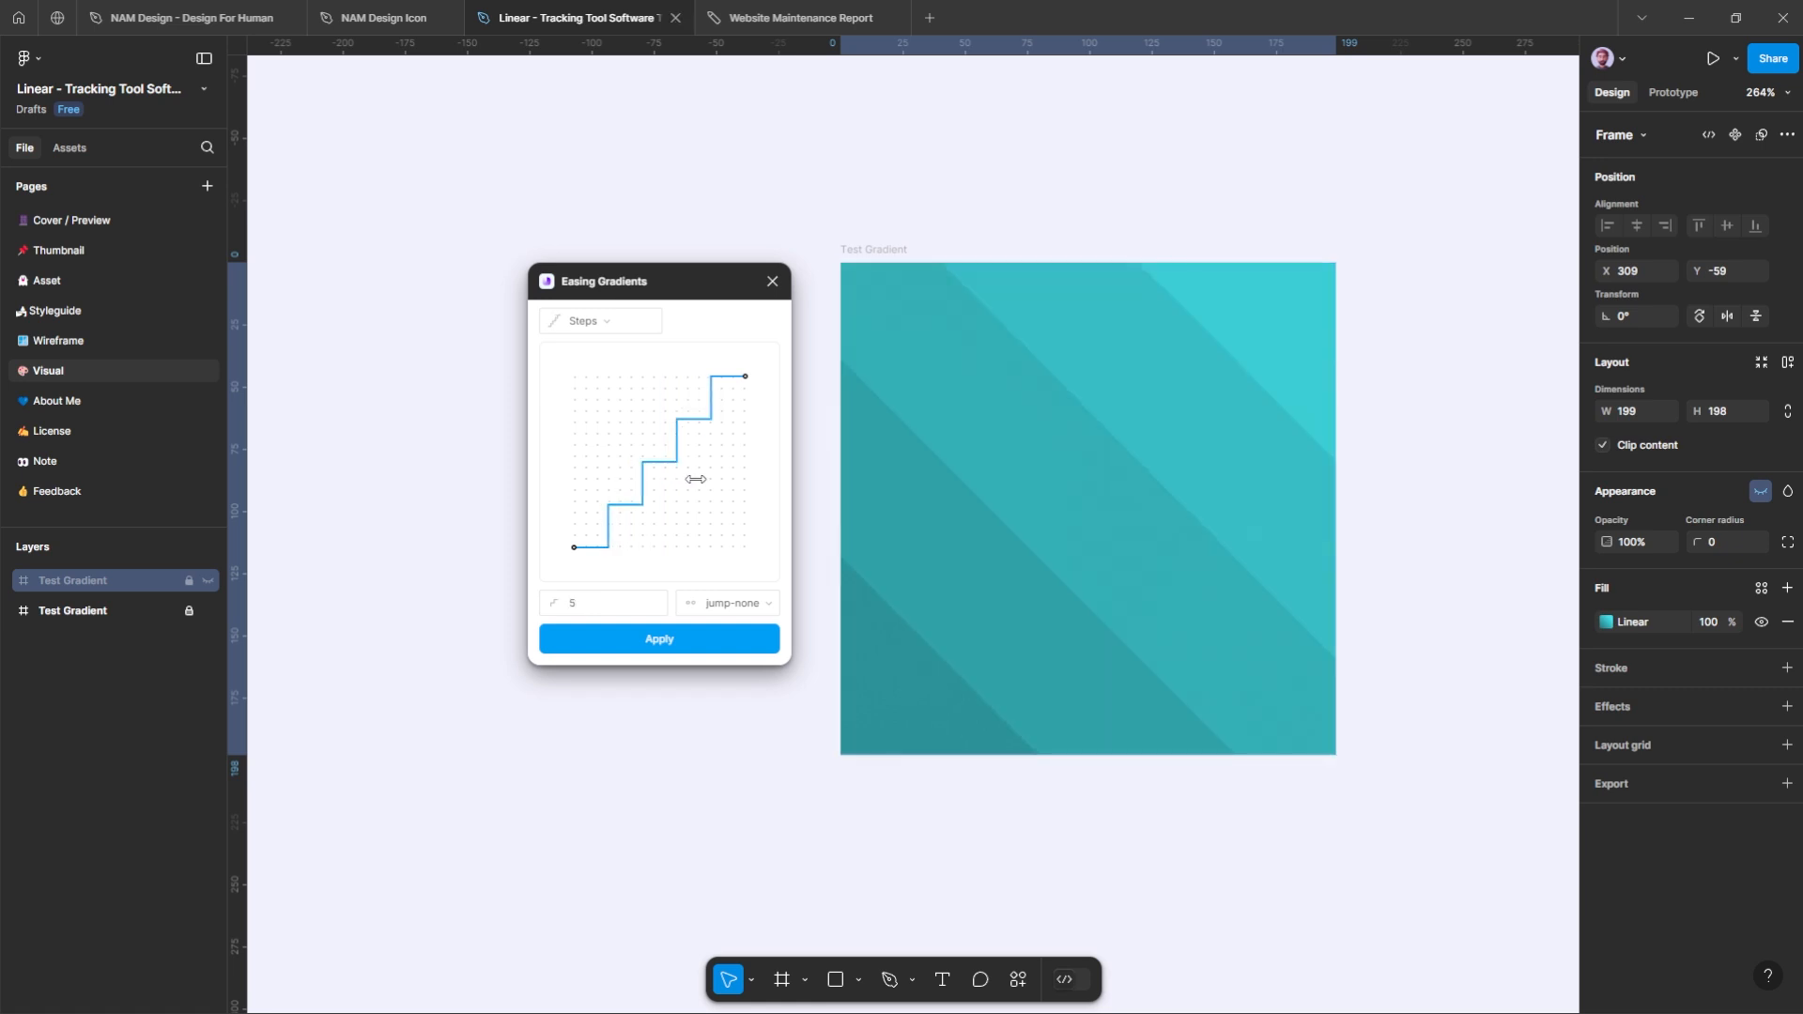
left_click(724, 646)
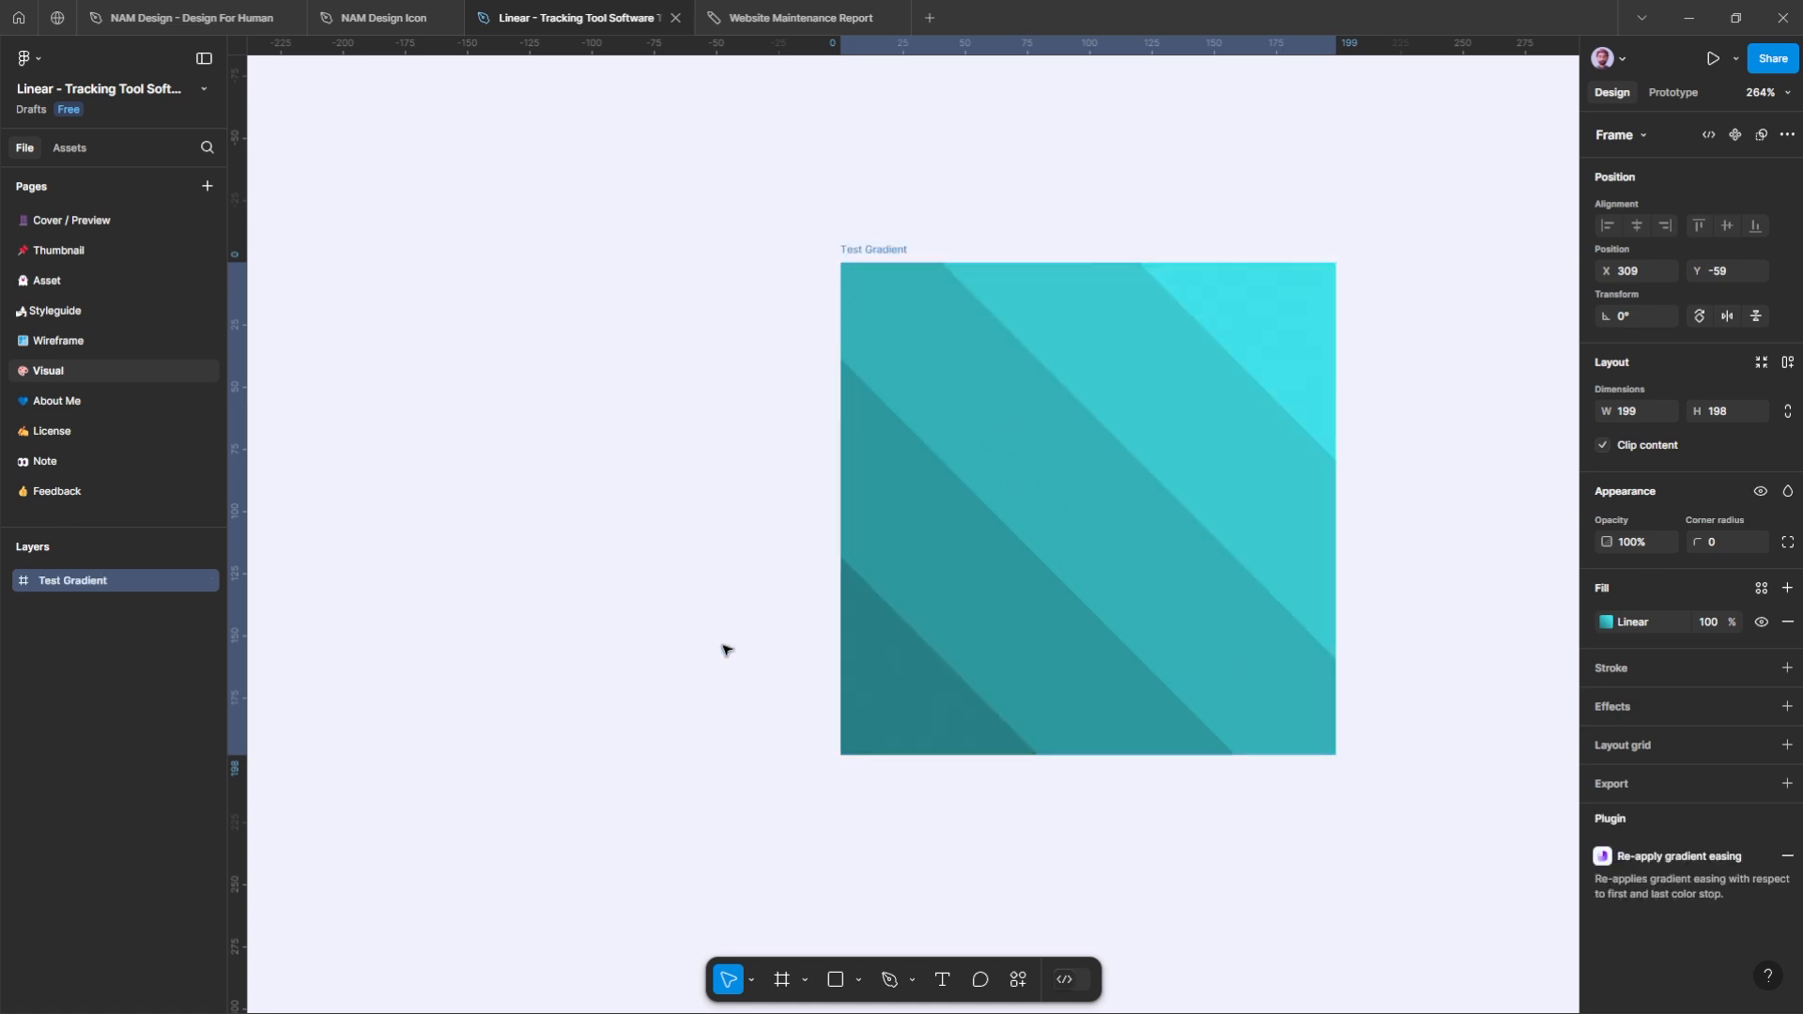
left_click(1383, 543)
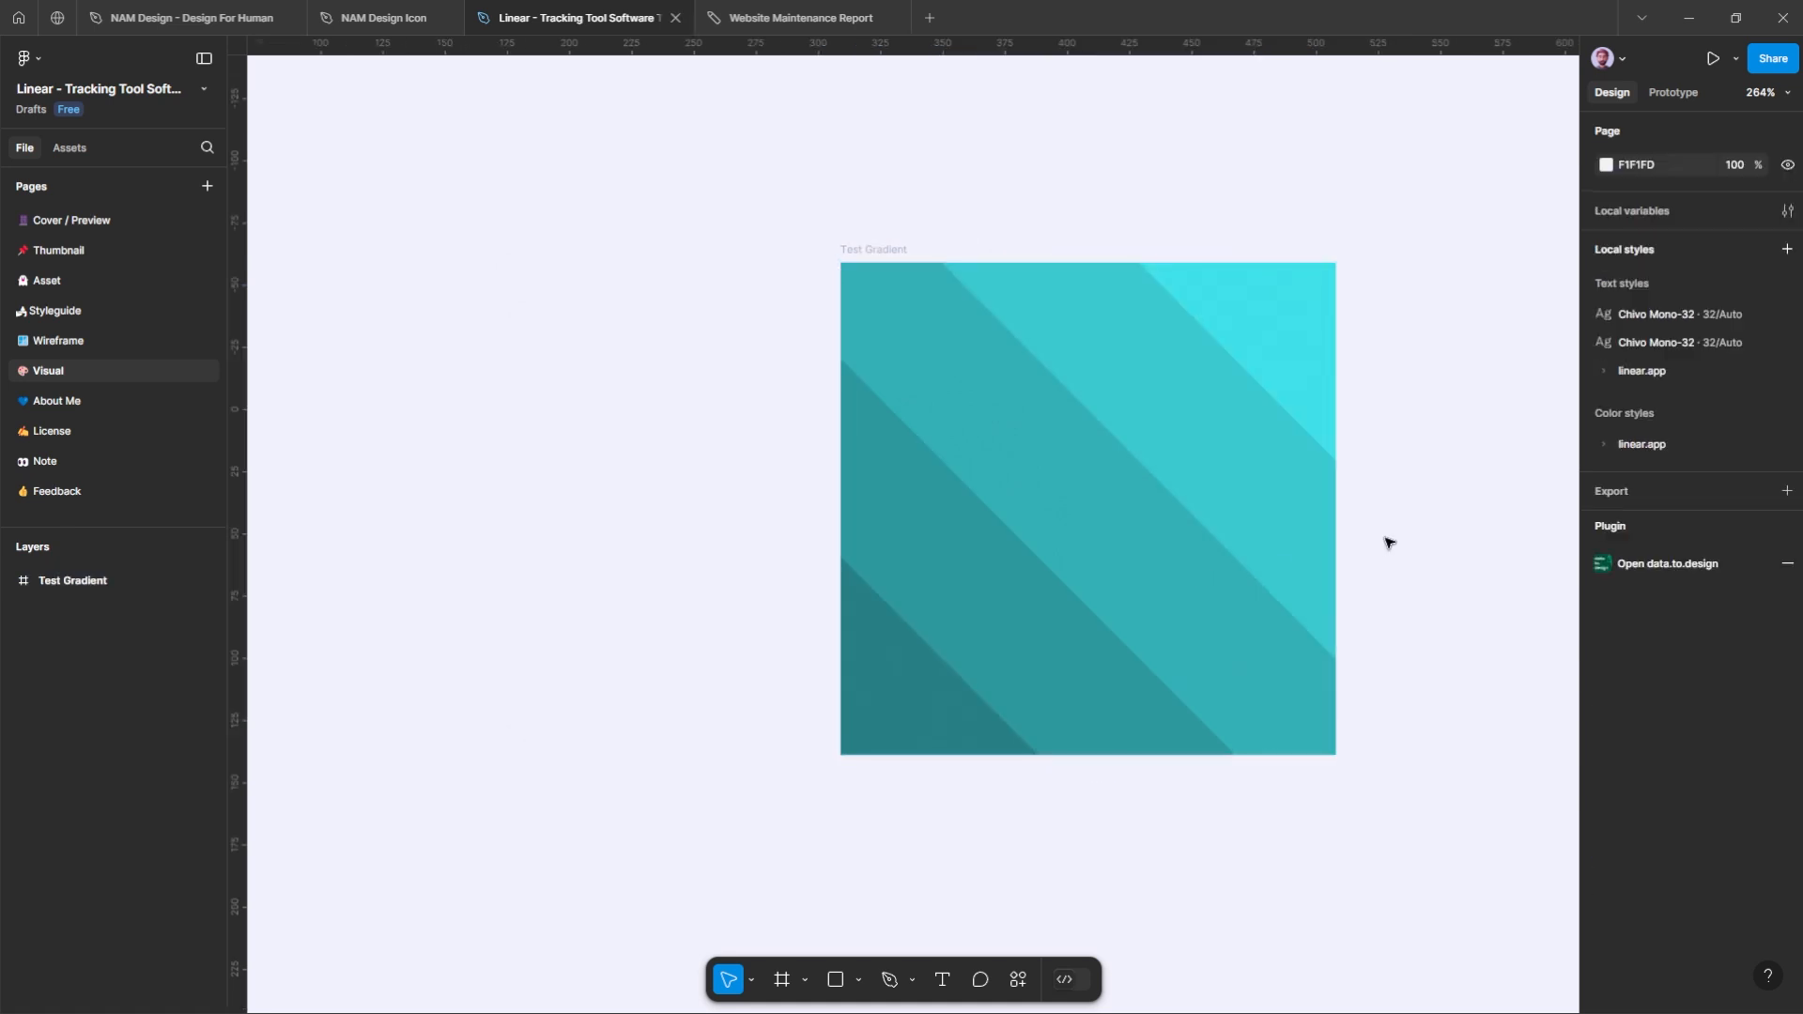